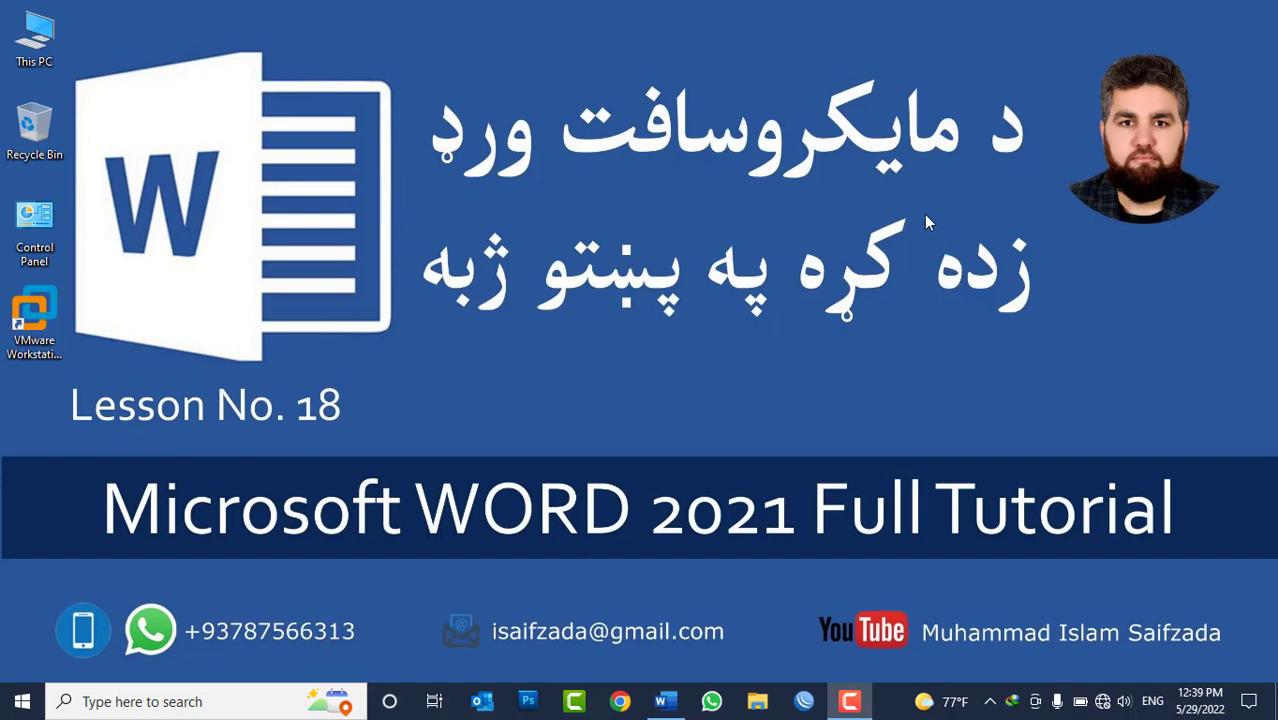
Refresh the desktop and bring the blank Document1 Word window back to the front
right_click(924, 214)
click(960, 267)
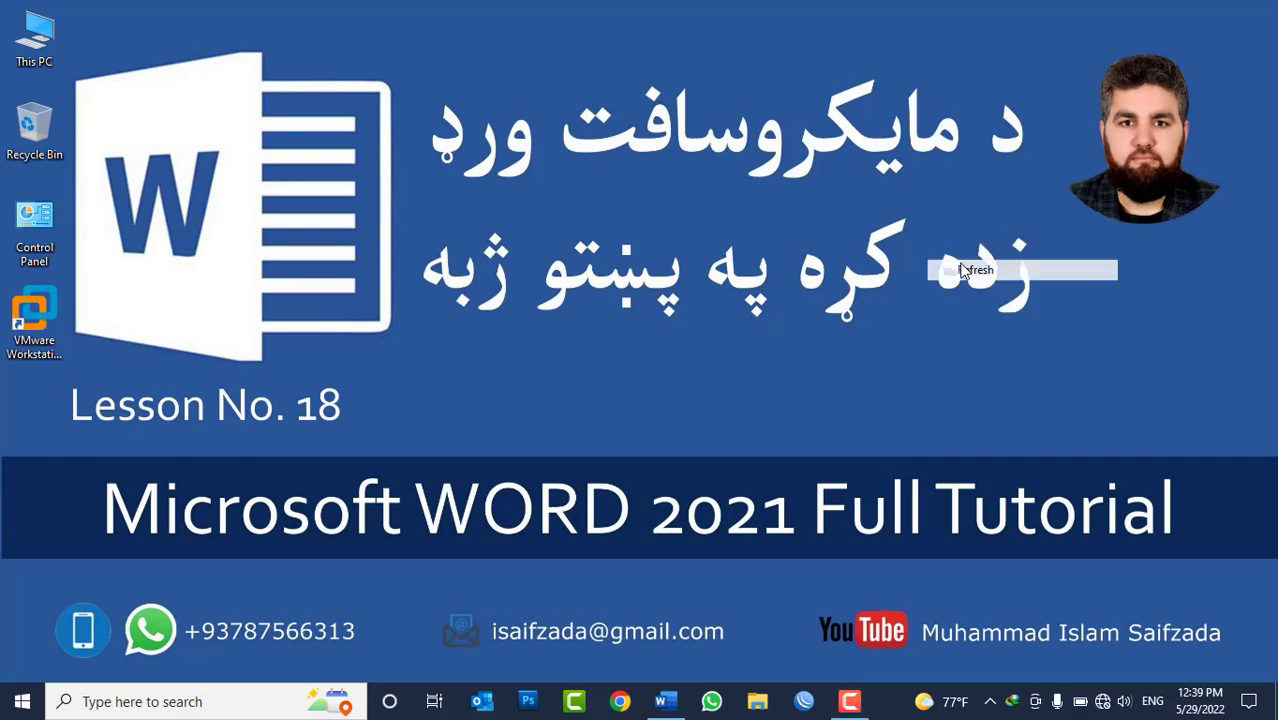
click(661, 701)
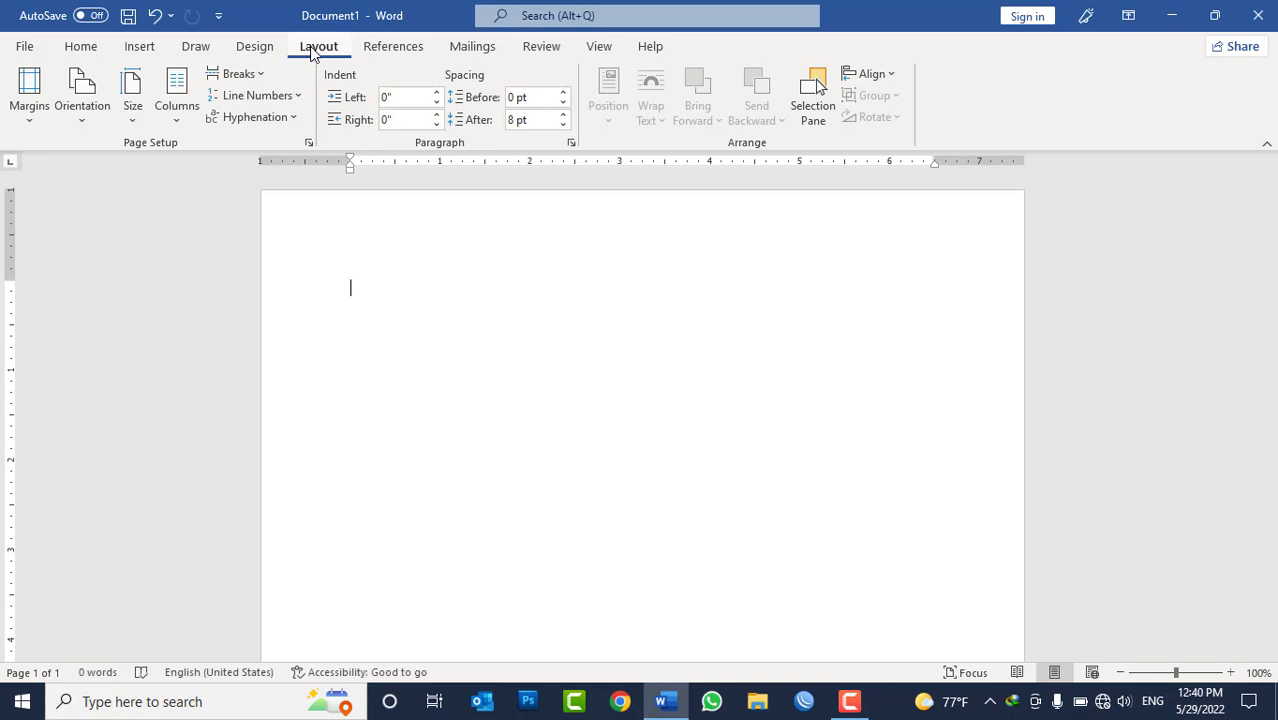
click(240, 100)
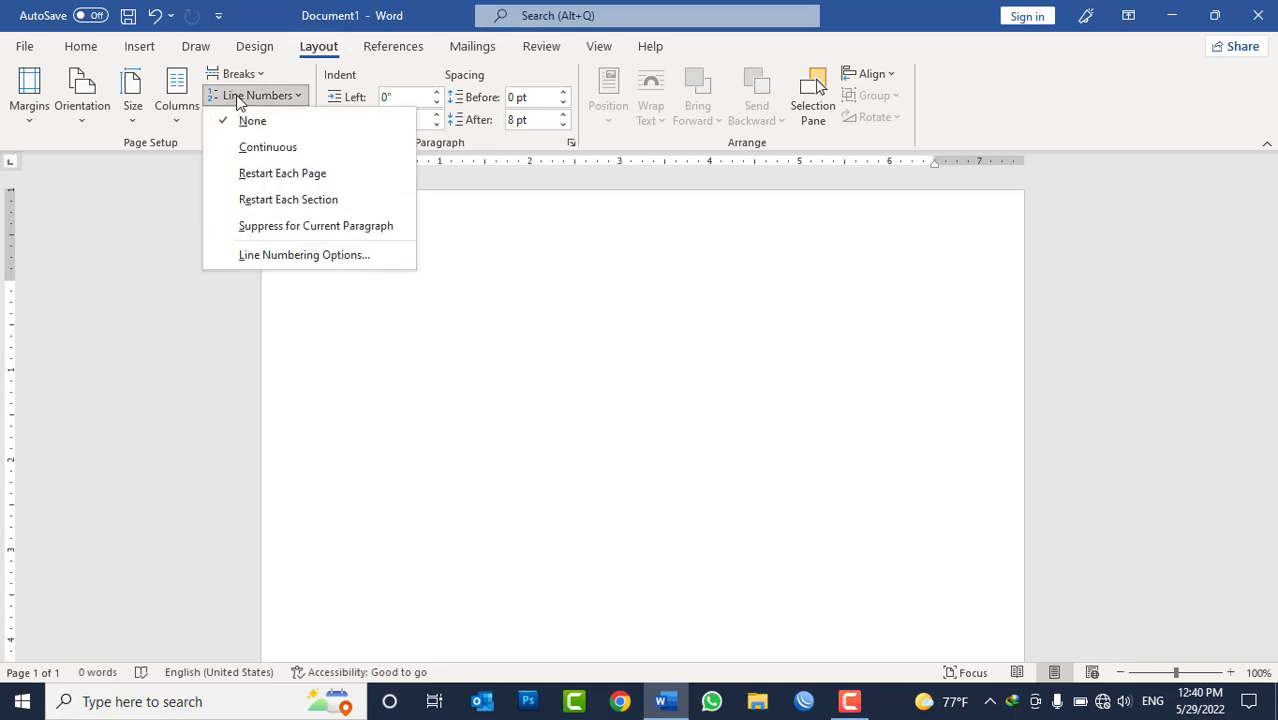
click(240, 100)
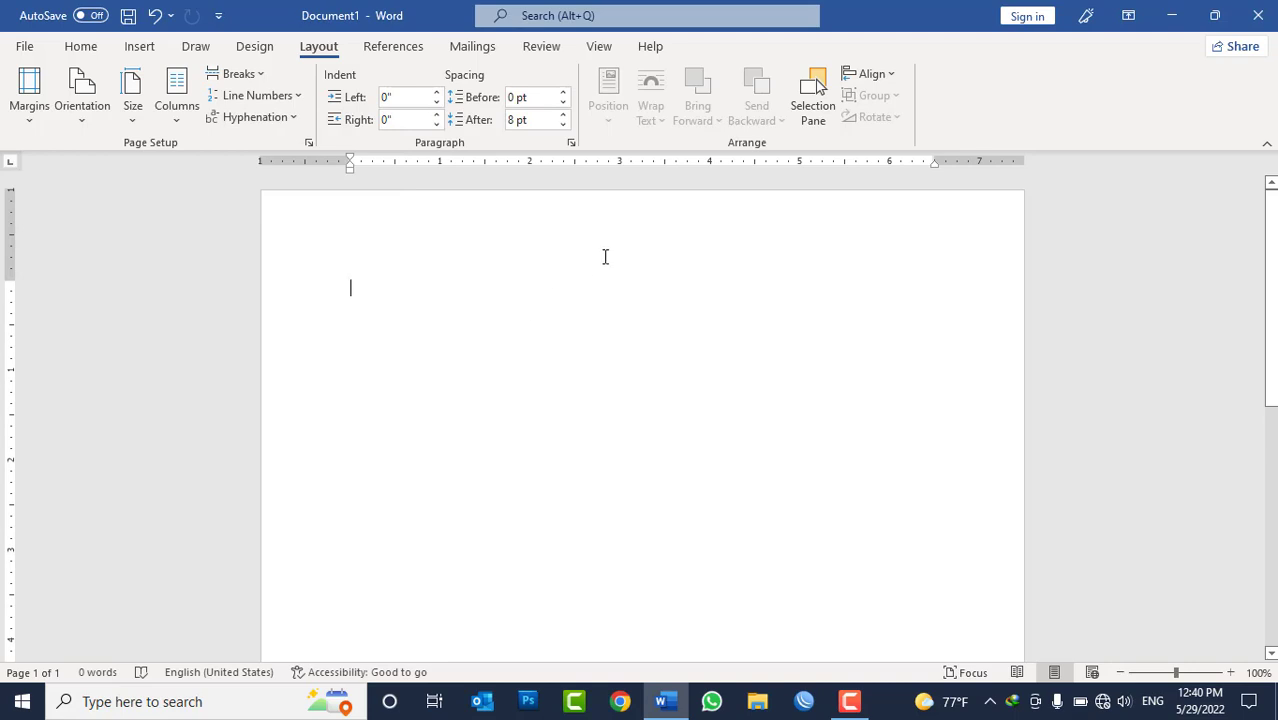
Enlarge the font with Ctrl+] and type the e-mail address
key(ctrl+z)
key(ctrl+bracketright)
key(ctrl+bracketright)
key(ctrl+bracketright)
key(ctrl+bracketright)
key(ctrl+bracketright)
key(ctrl+bracketright)
text(-----)
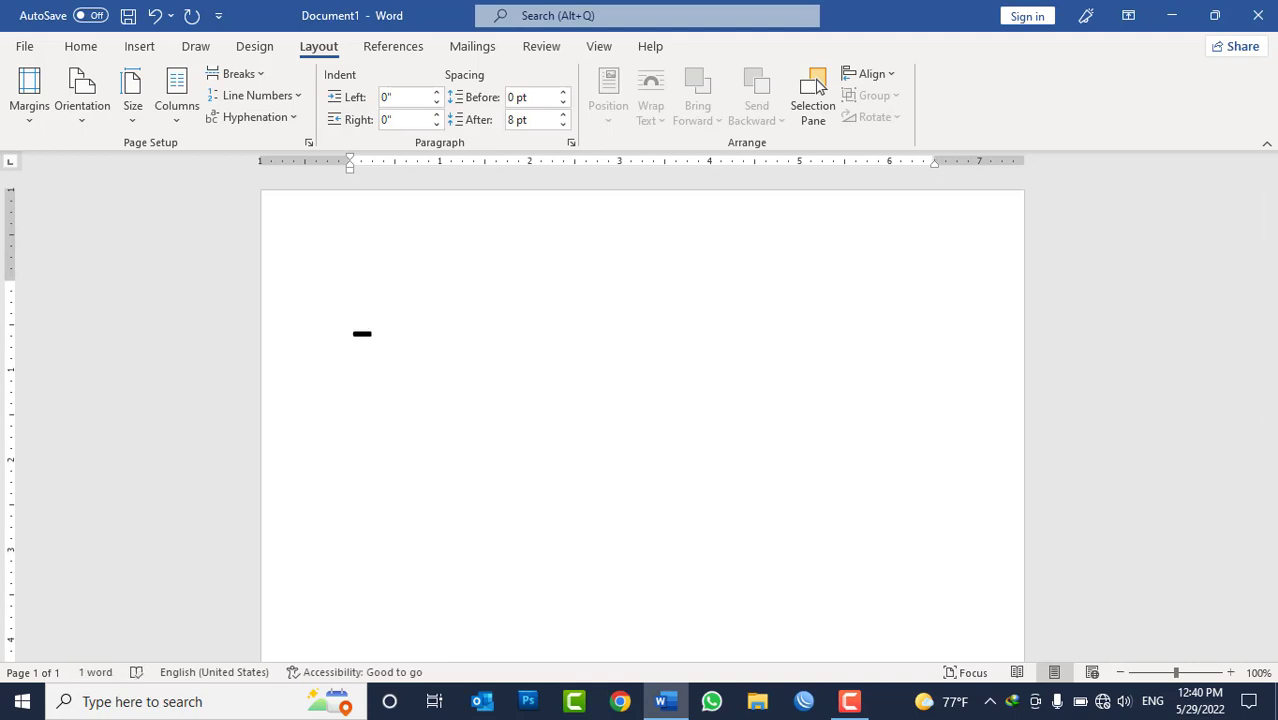
key(BackSpace)
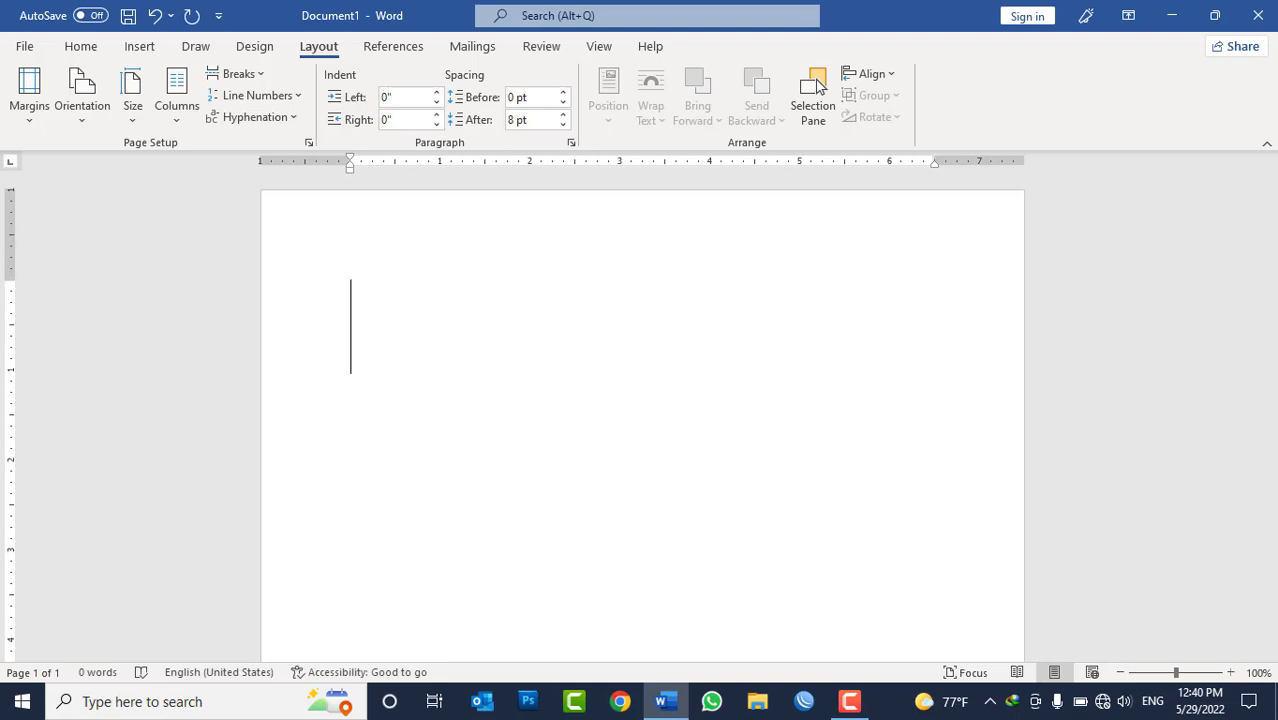
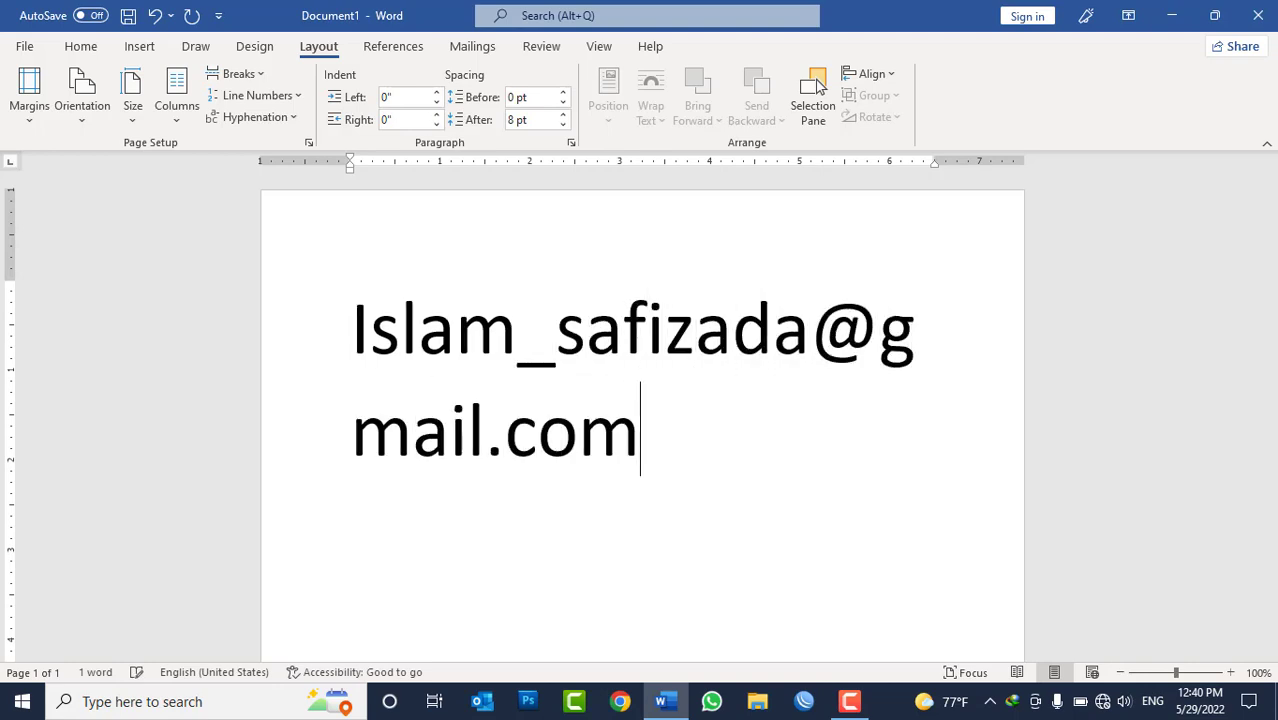
Select all the text and shrink the font three steps with Ctrl+[
drag(516, 355, 556, 367)
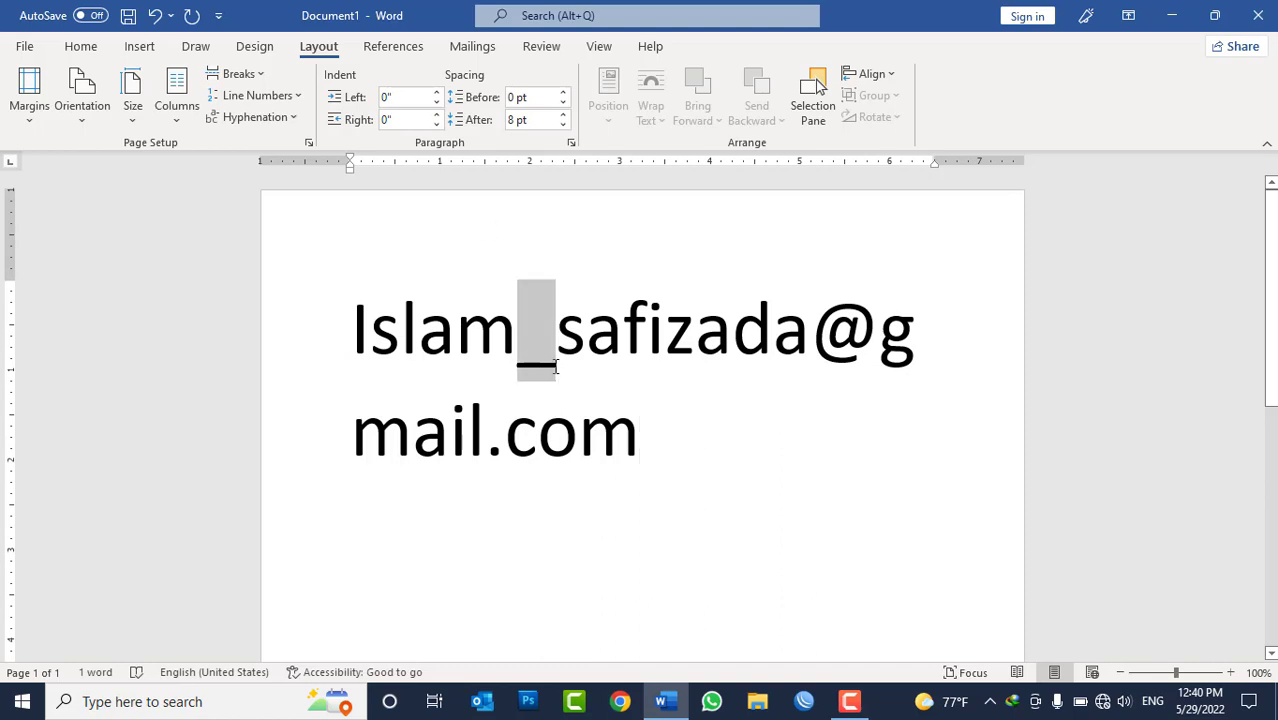
key(ctrl+a)
key(ctrl+bracketleft)
key(ctrl+bracketleft)
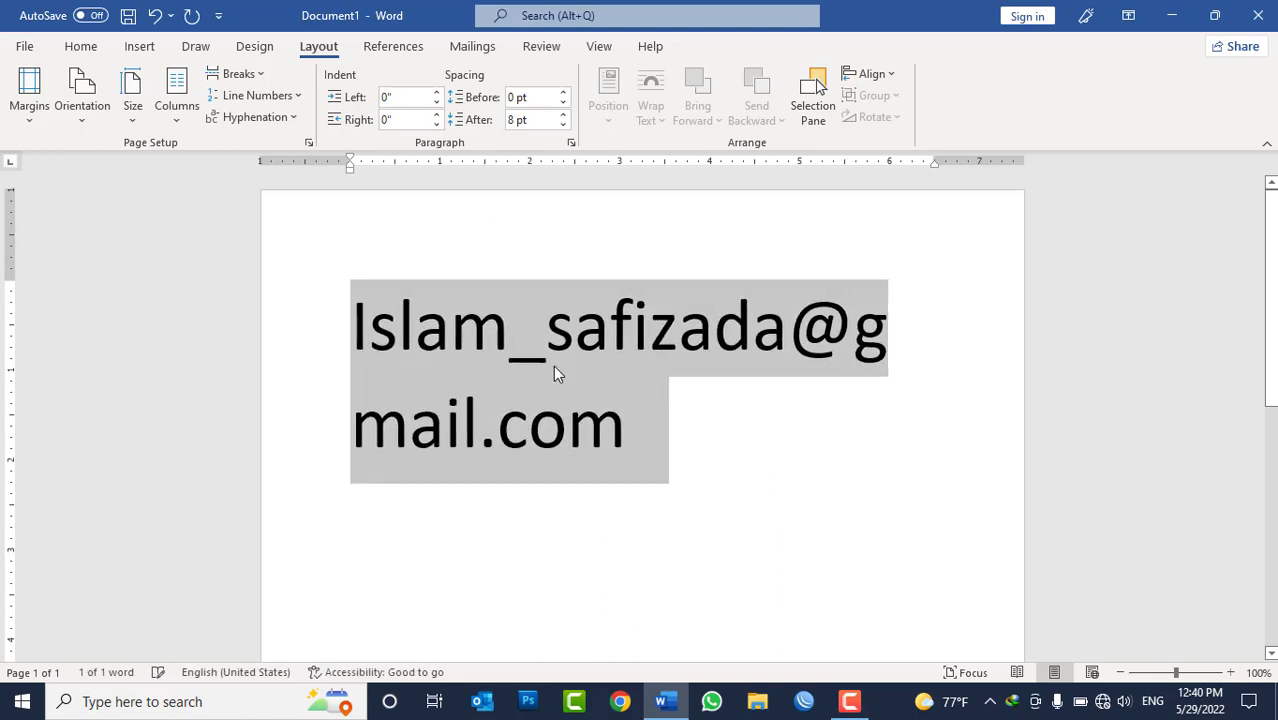
key(ctrl+bracketleft)
key(ctrl+bracketleft)
key(ctrl+bracketleft)
key(ctrl+bracketleft)
key(ctrl+bracketleft)
key(ctrl+bracketleft)
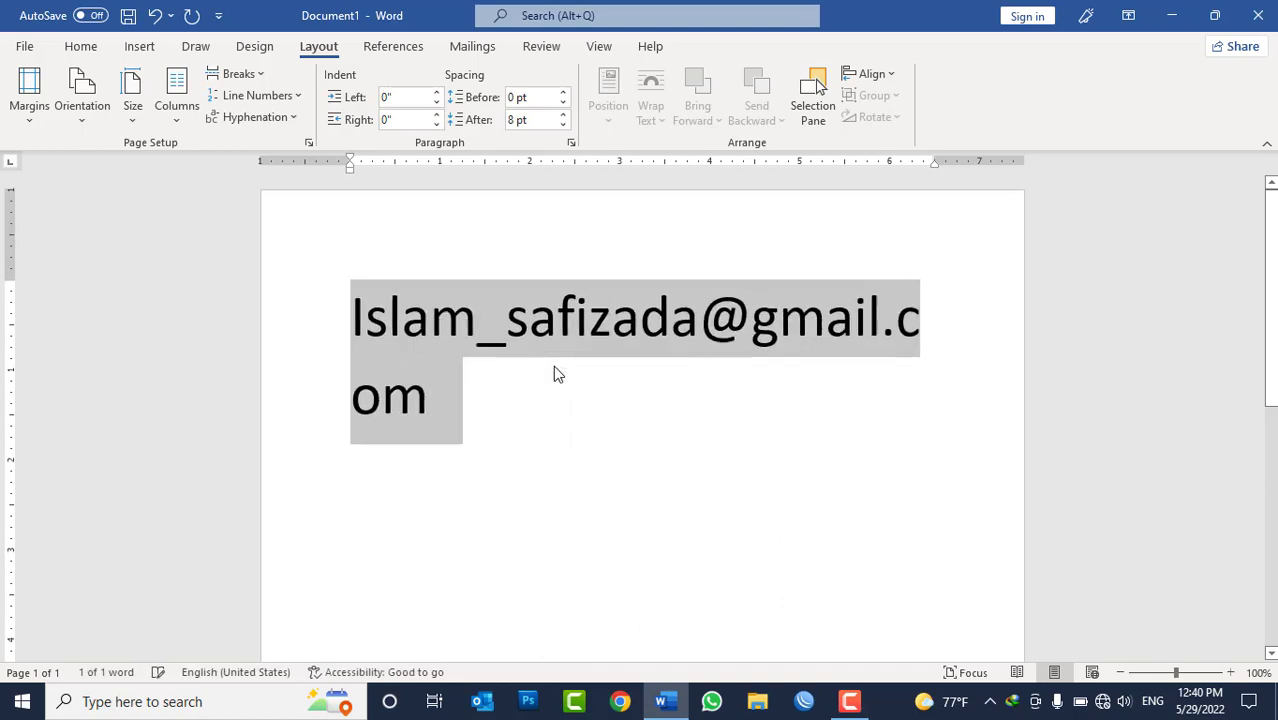
key(ctrl+bracketleft)
key(ctrl+bracketleft)
key(ctrl+bracketleft)
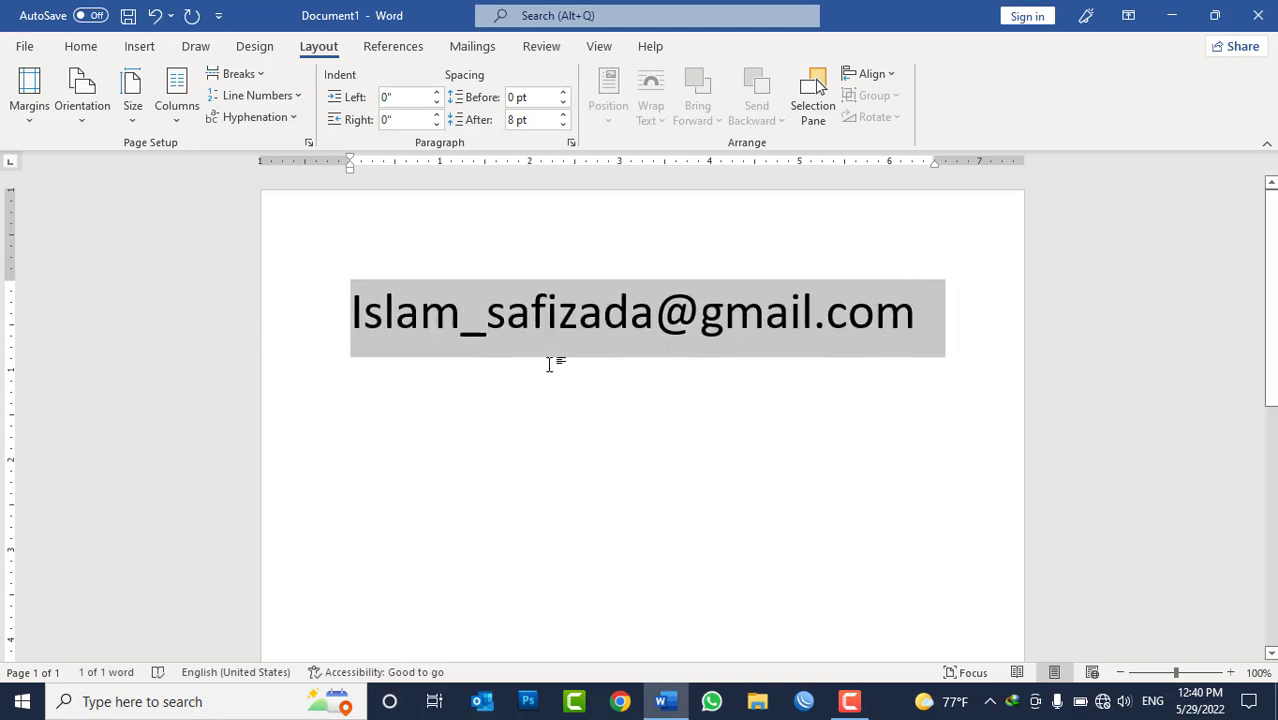
Start a new line after the address and undo its automatic hyperlink
click(505, 336)
drag(487, 336, 460, 336)
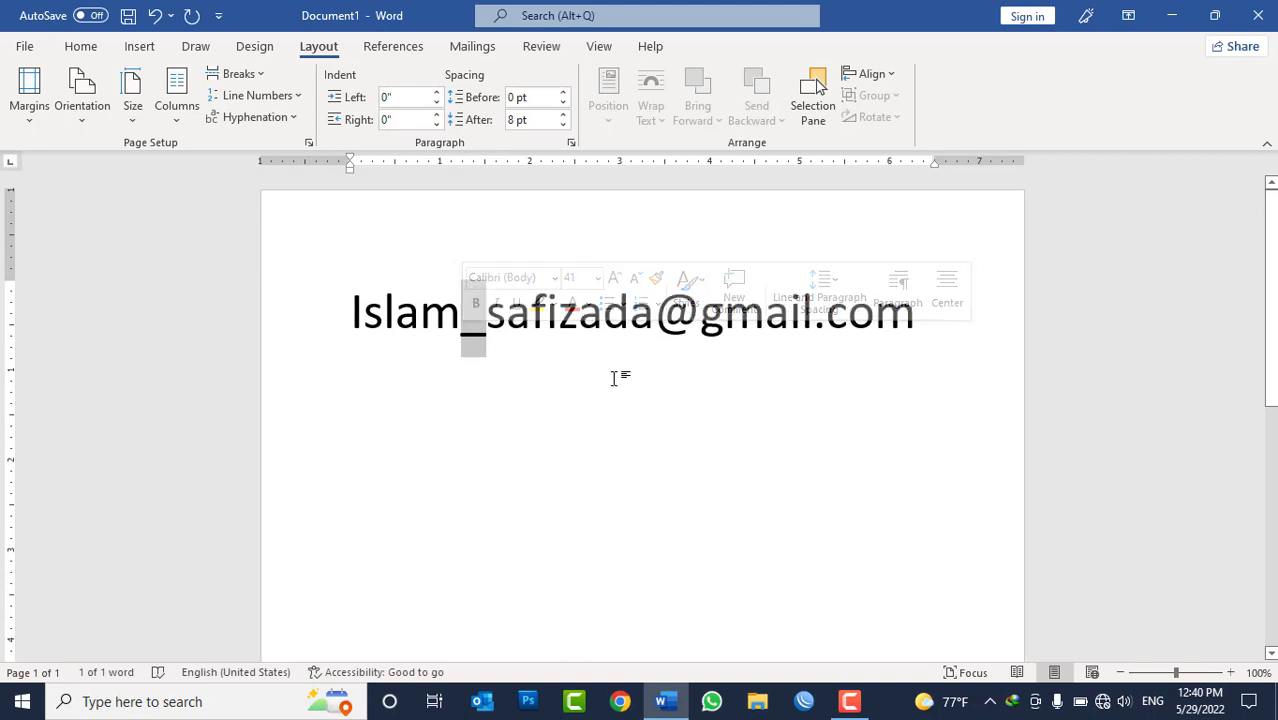
click(965, 324)
key(Return)
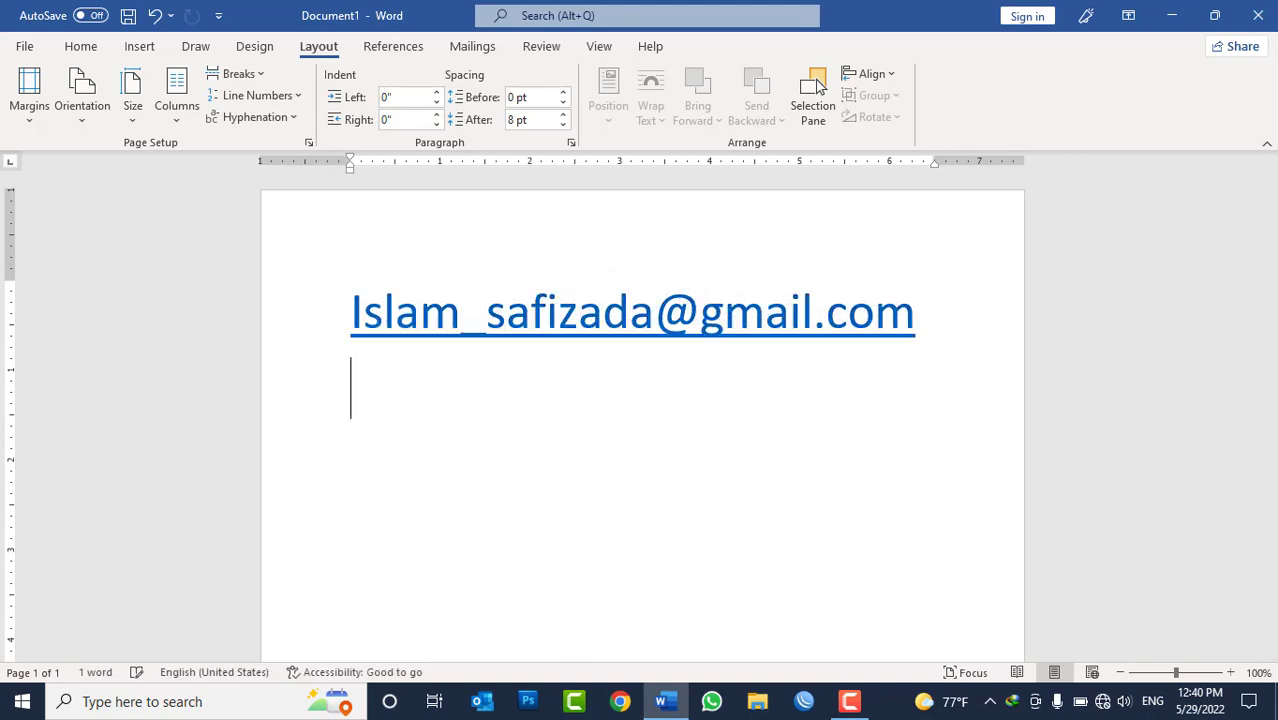
key(ctrl+z)
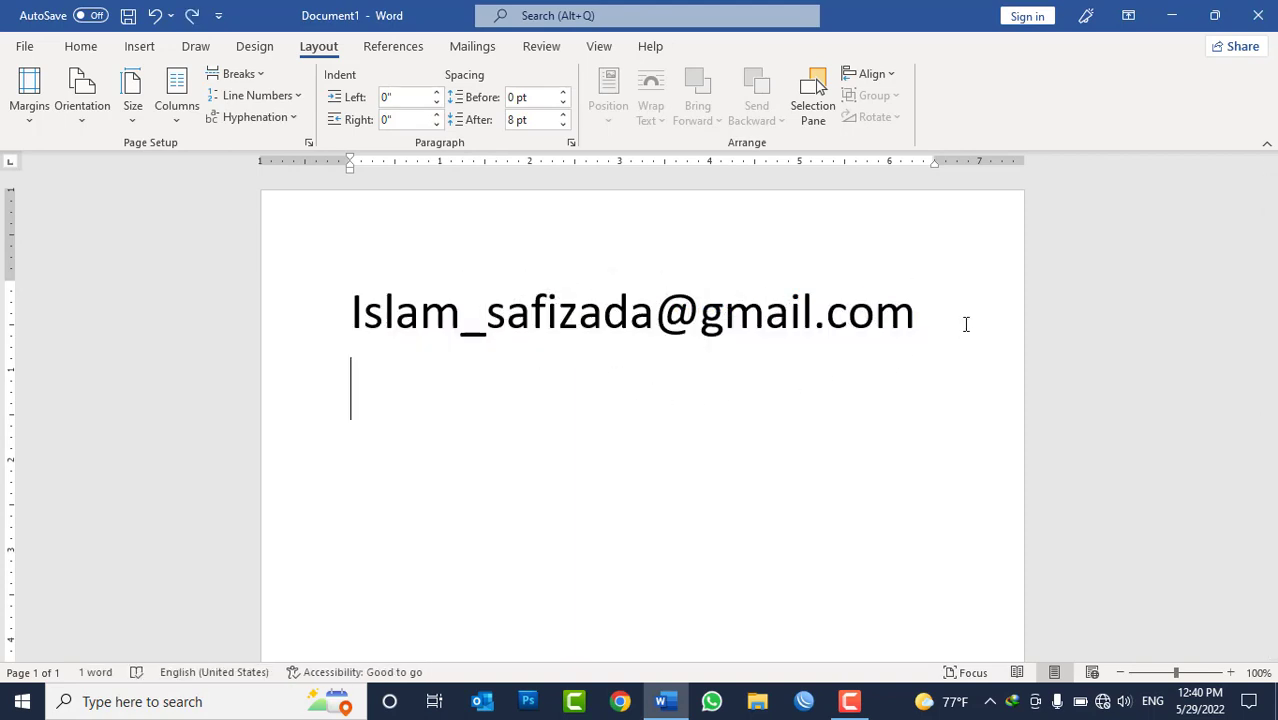
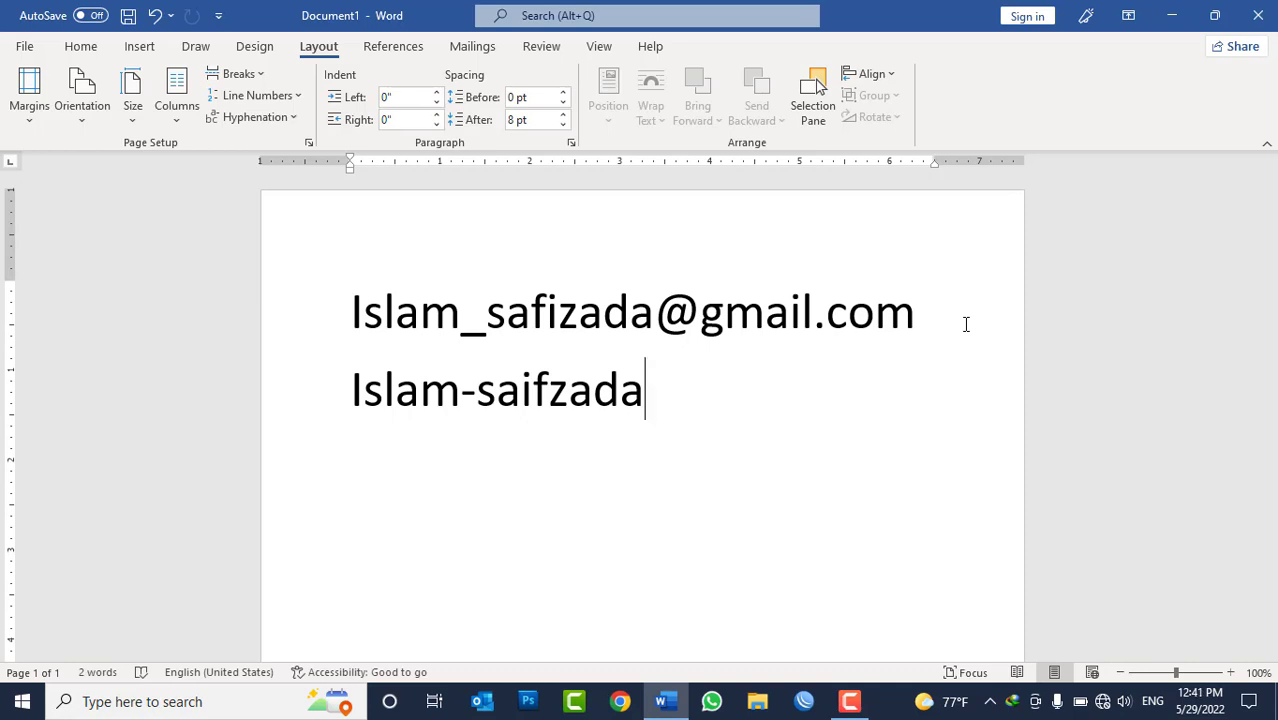
Type a second, hyphenated e-mail address on the new line
click(473, 390)
drag(473, 390, 461, 390)
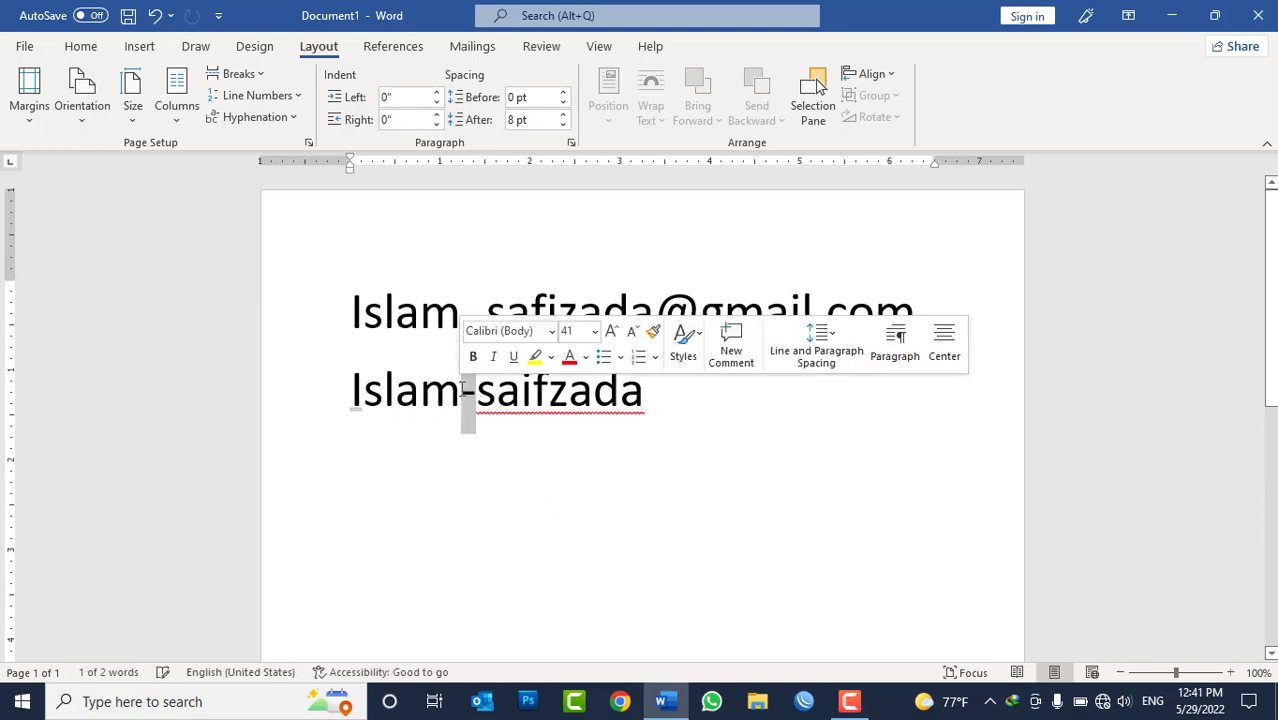
click(665, 410)
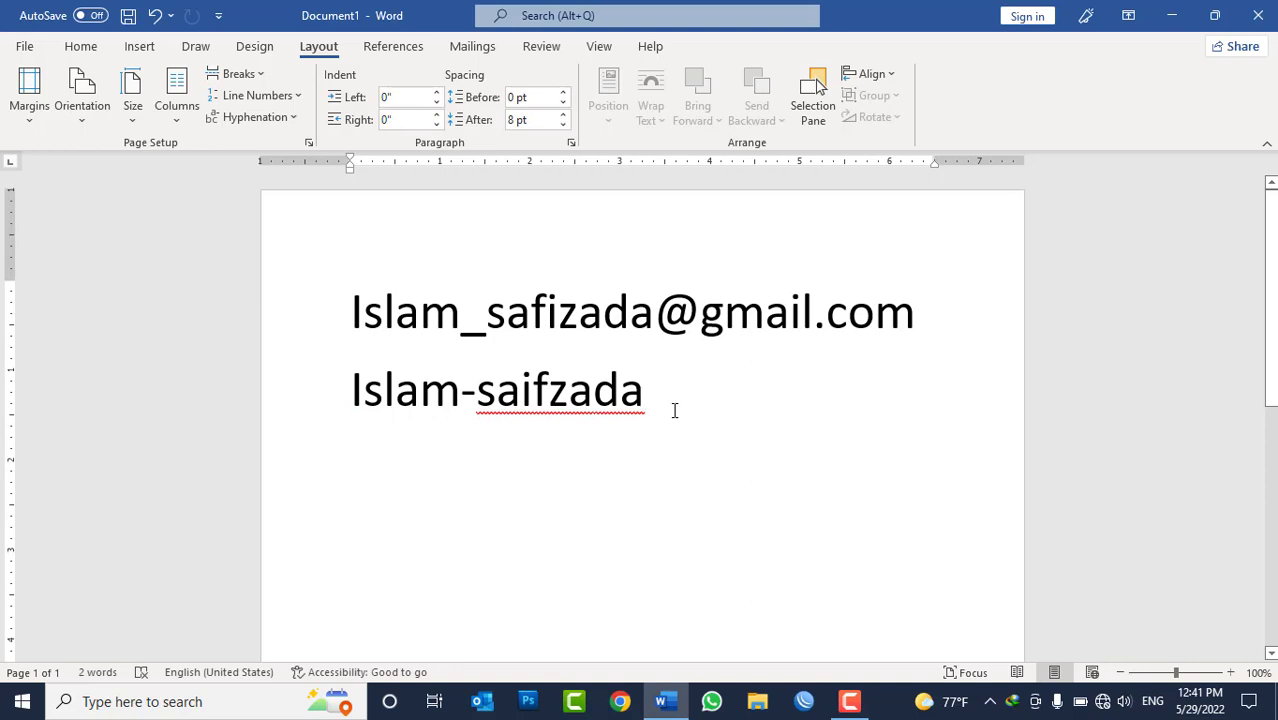
text(#)
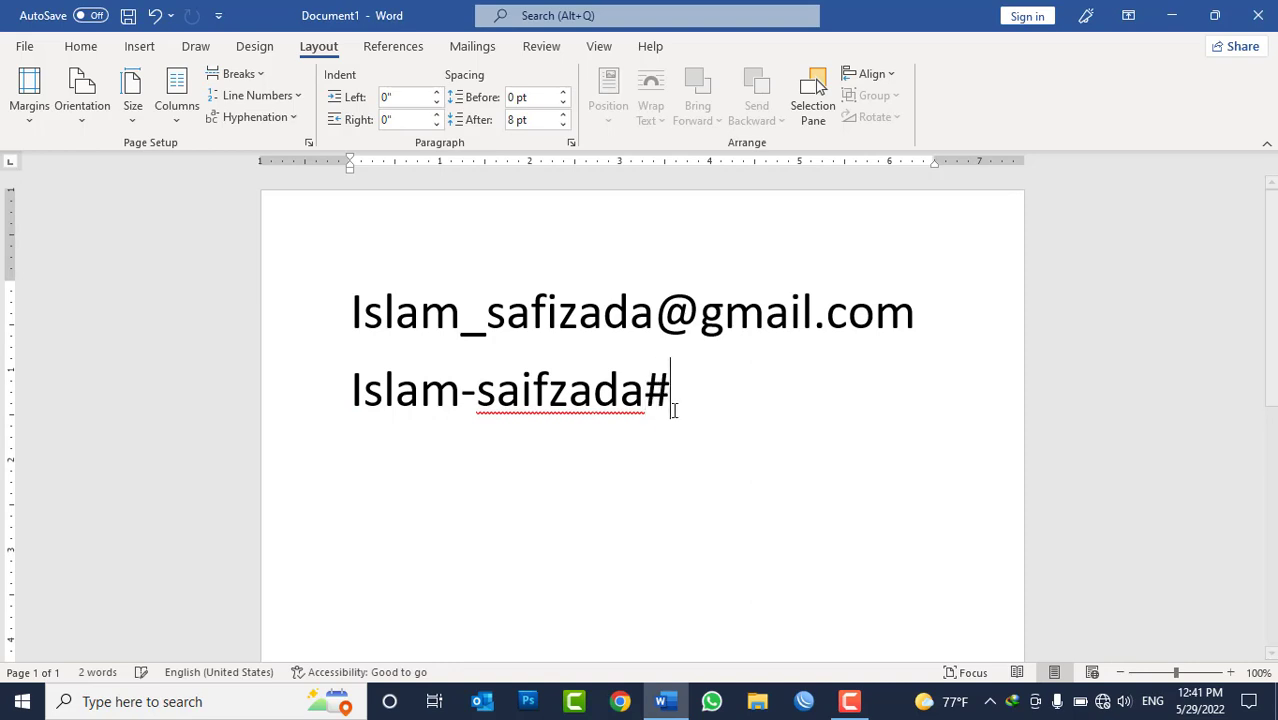
key(BackSpace)
key(BackSpace)
text(@gm)
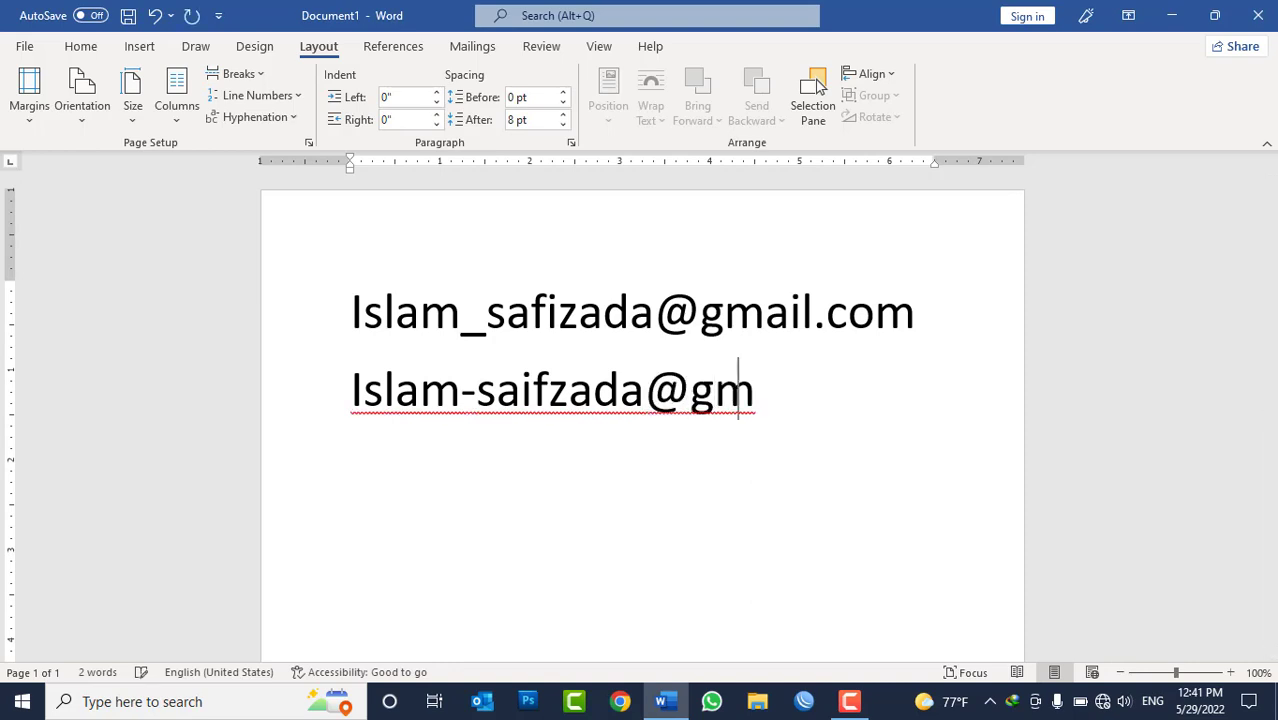
text(ail.com)
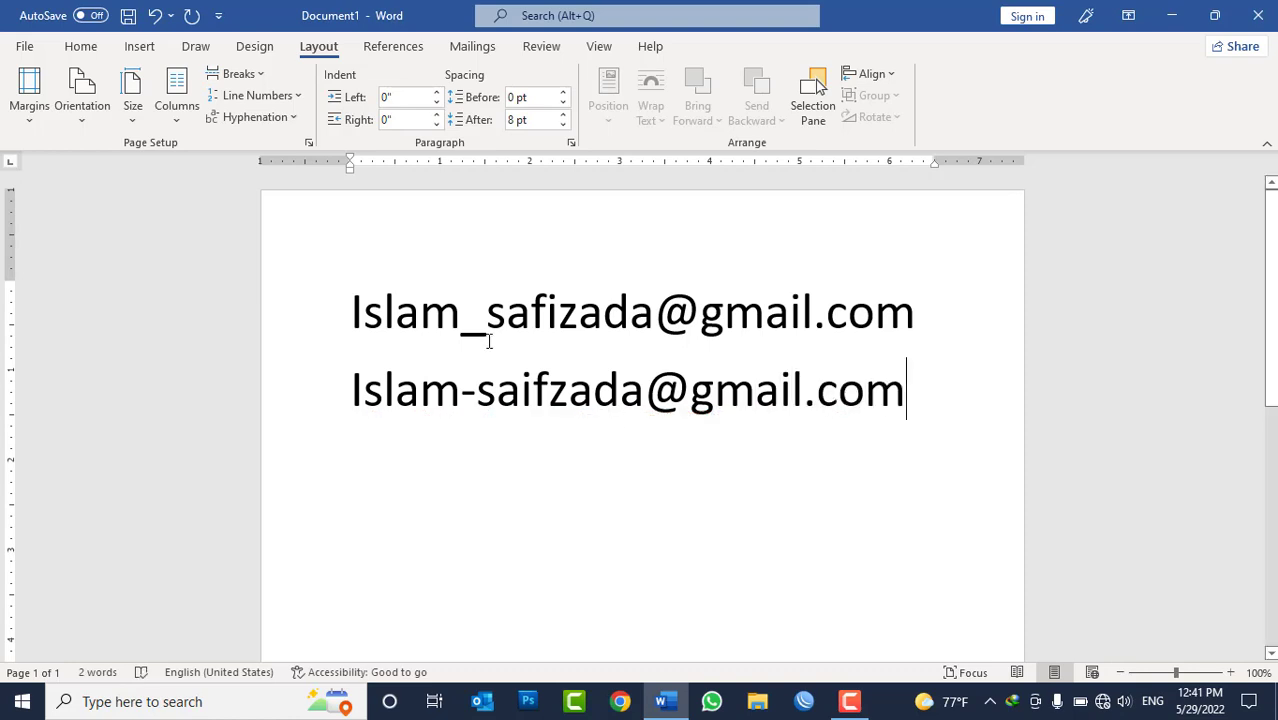
Compare the _, - and @ characters, then select and delete all the text
drag(488, 339, 469, 342)
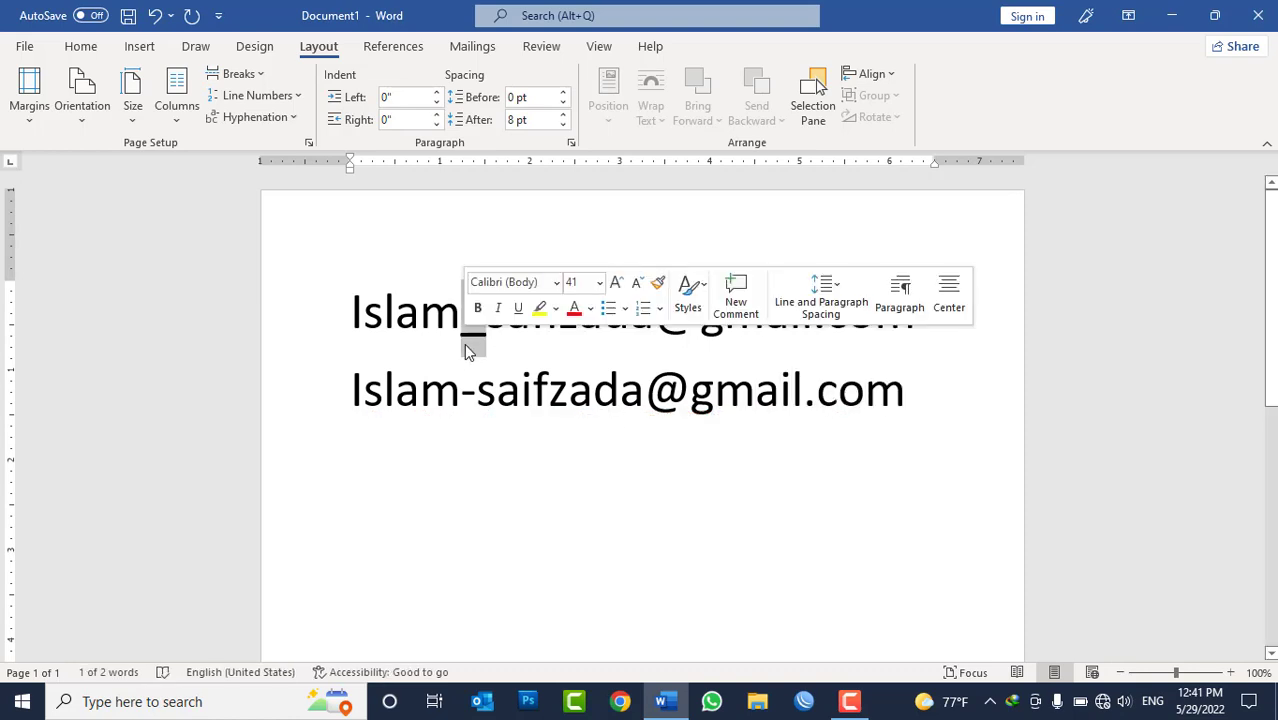
drag(479, 401, 462, 401)
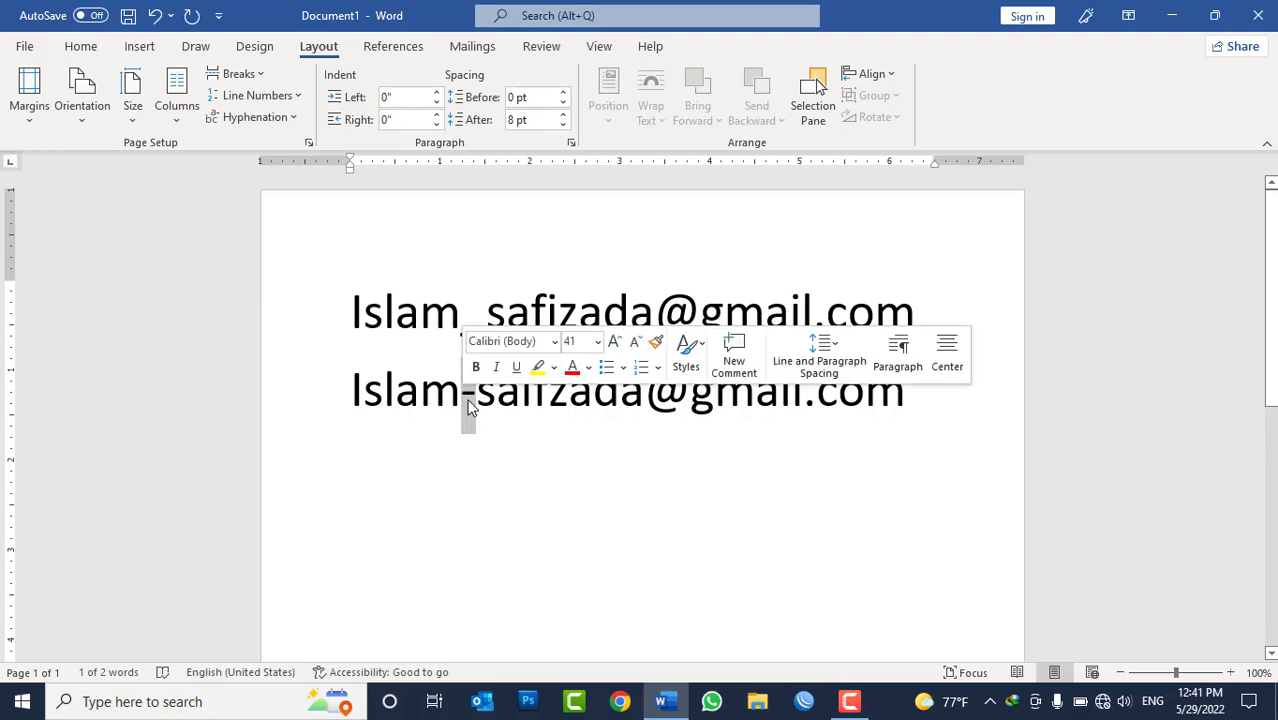
drag(689, 310, 668, 302)
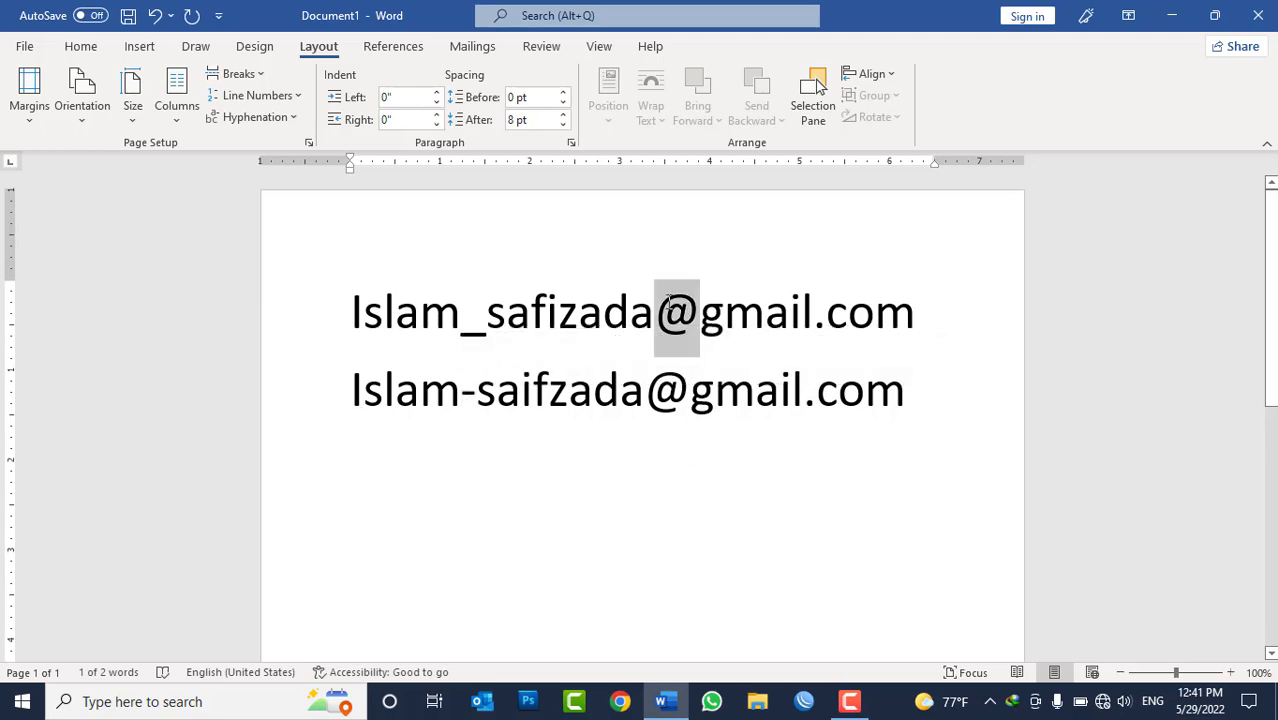
text(a)
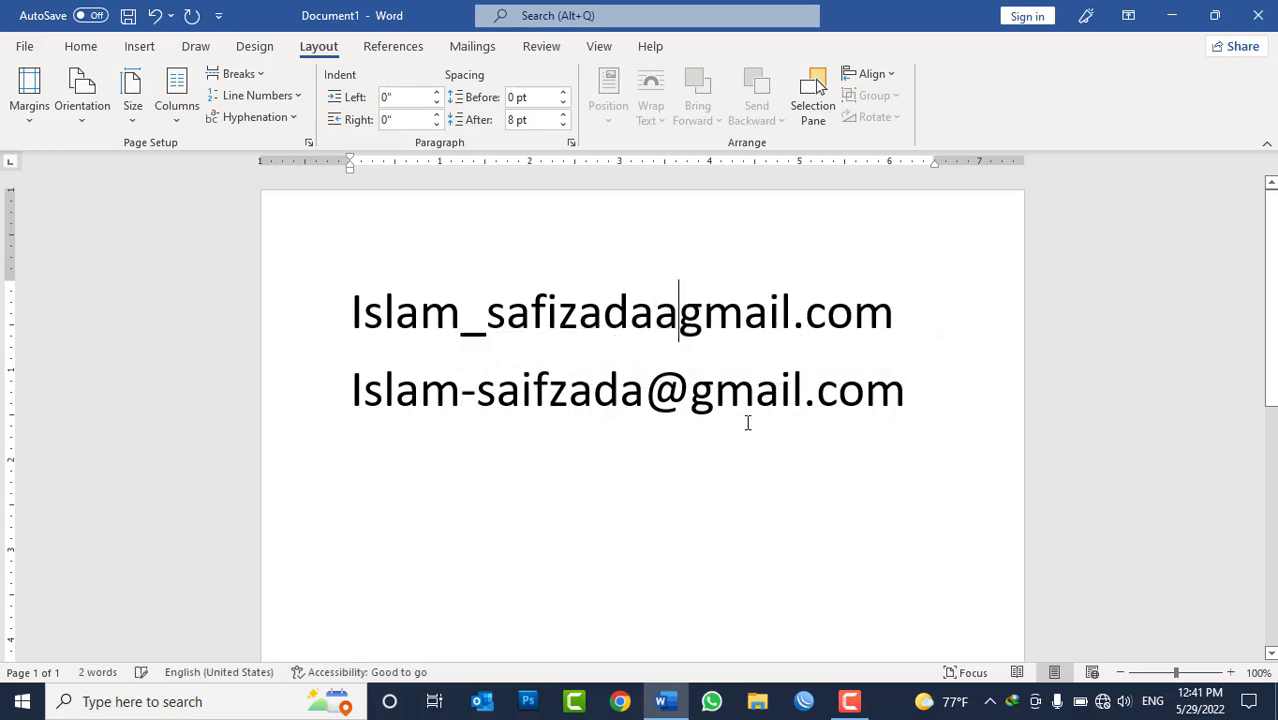
key(ctrl+a)
key(Delete)
Generate a sample paragraph with =rand(), then add a long run of W's followed by afghanistan
text(=)
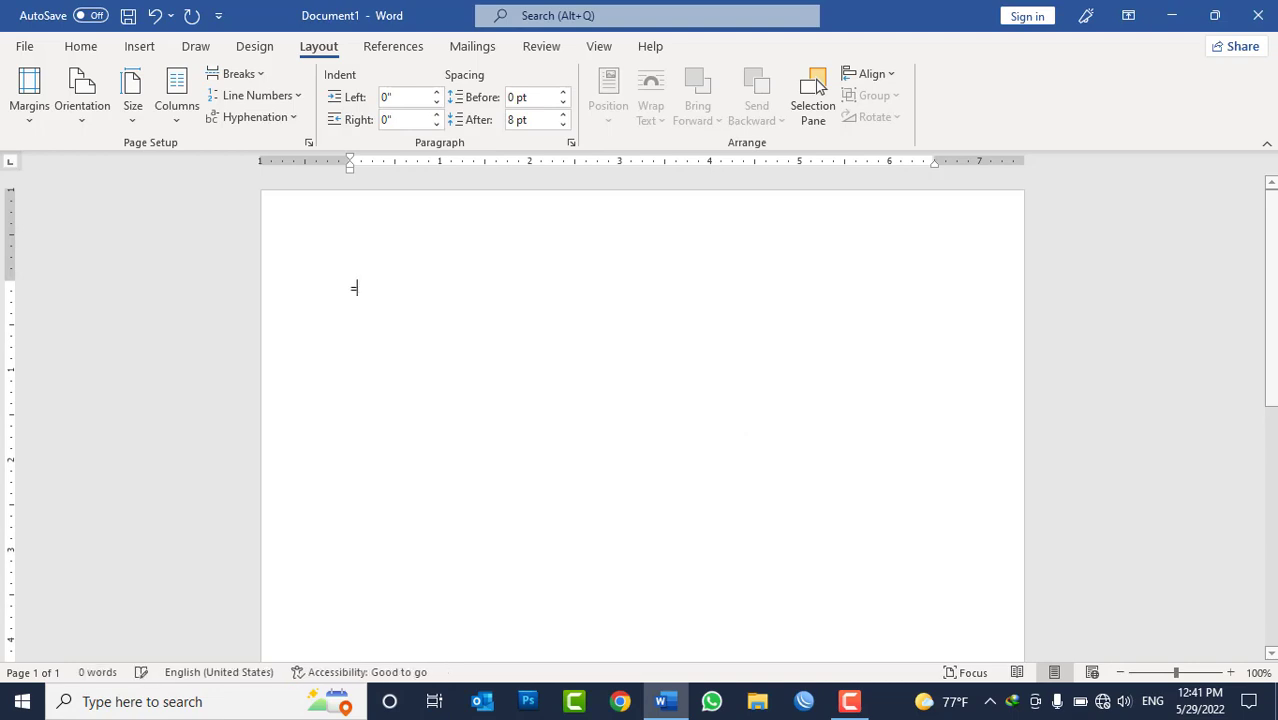
text(rand()
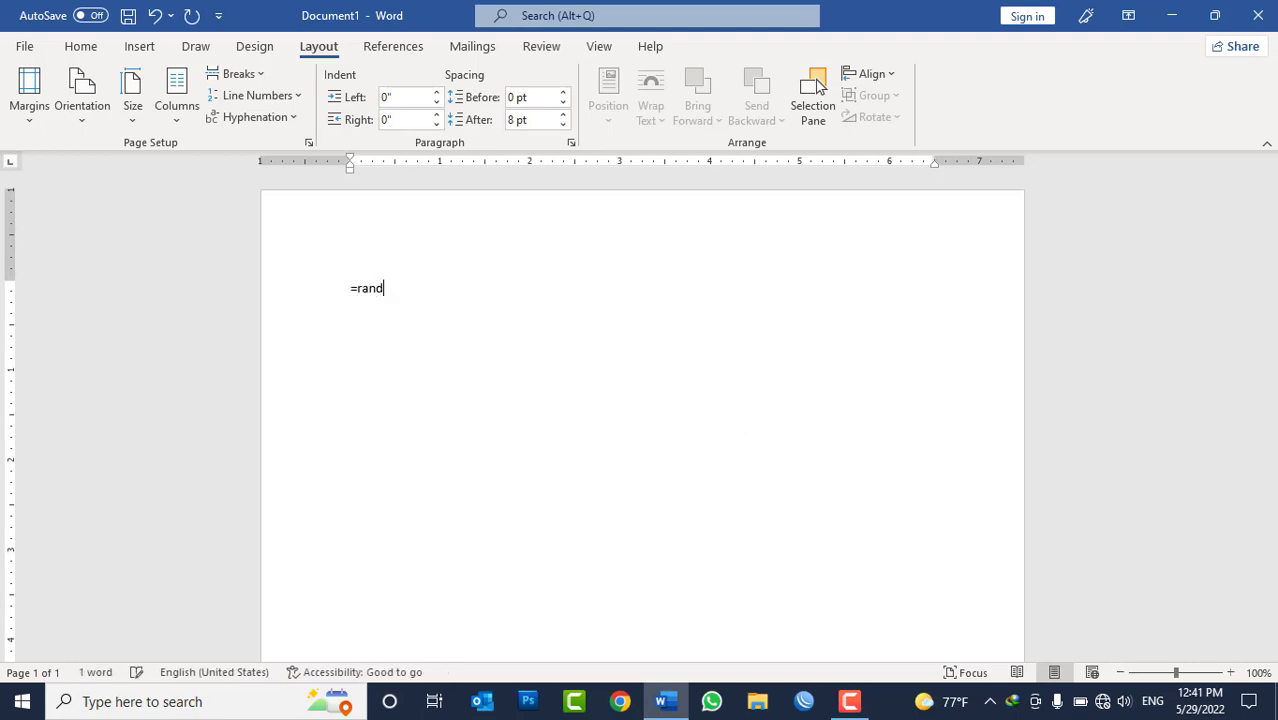
text())
key(Return)
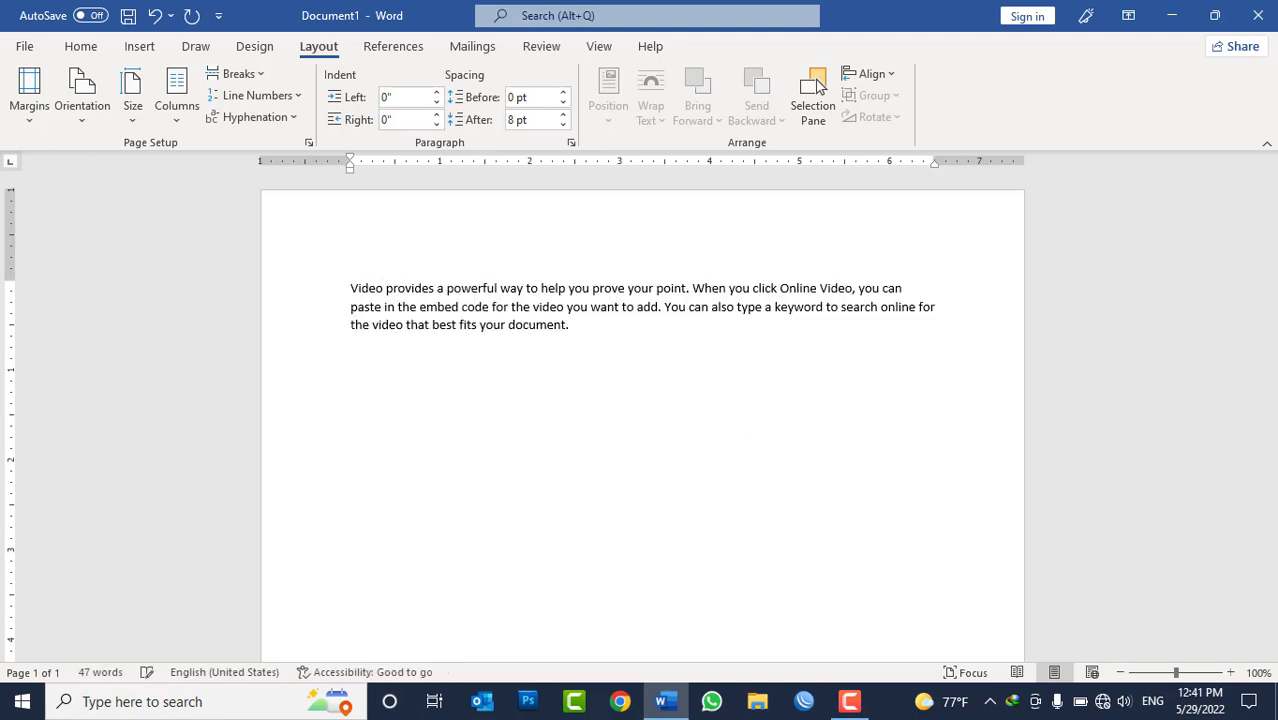
text(w)
text(wwwwwwwwwwwwwwwwwwwwwwwwwwwwwwwwwwwwwwwwwwwwwwwwwwwwwwwwwwwwwww)
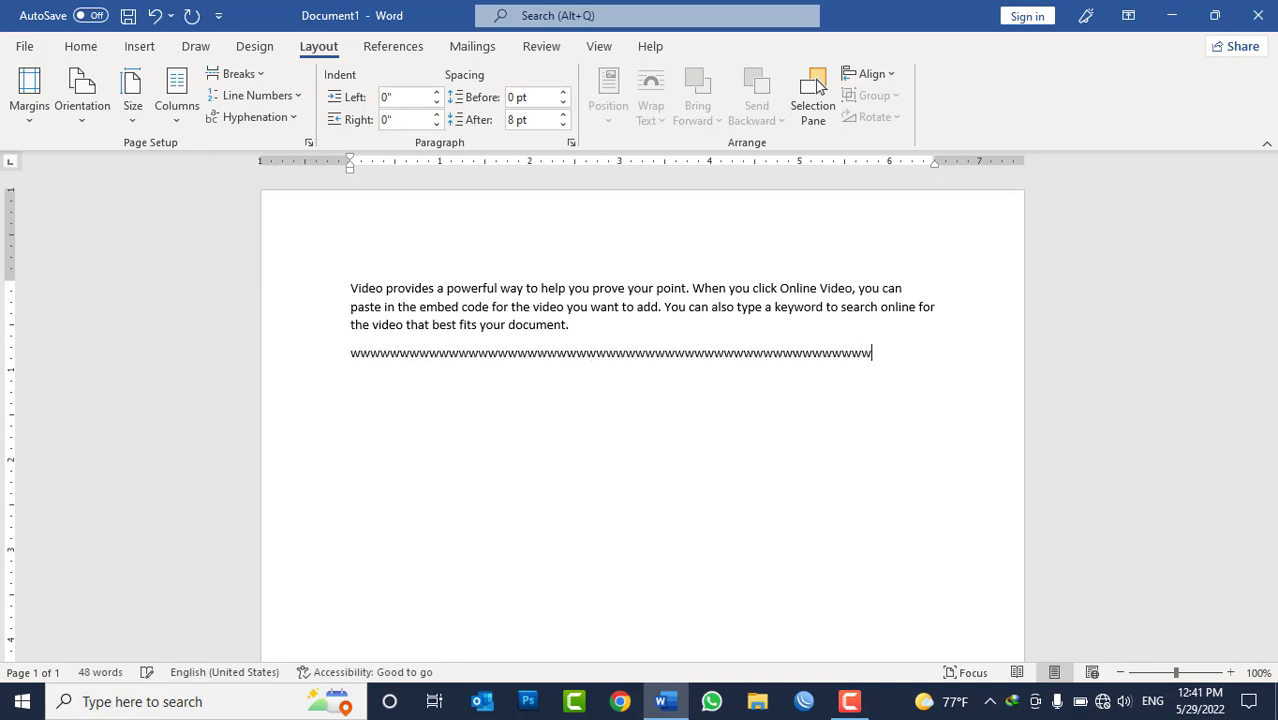
text(wwwwwww)
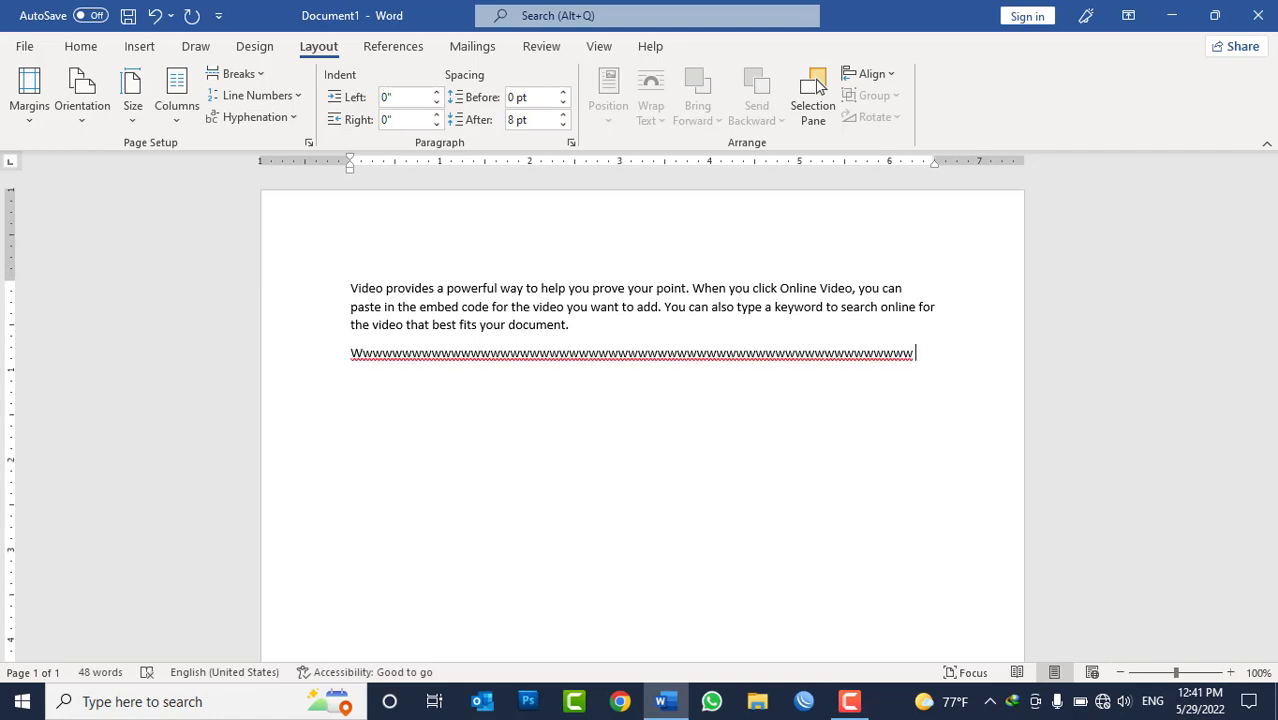
key(BackSpace)
key(BackSpace)
text(af)
text(fghanista)
text(n)
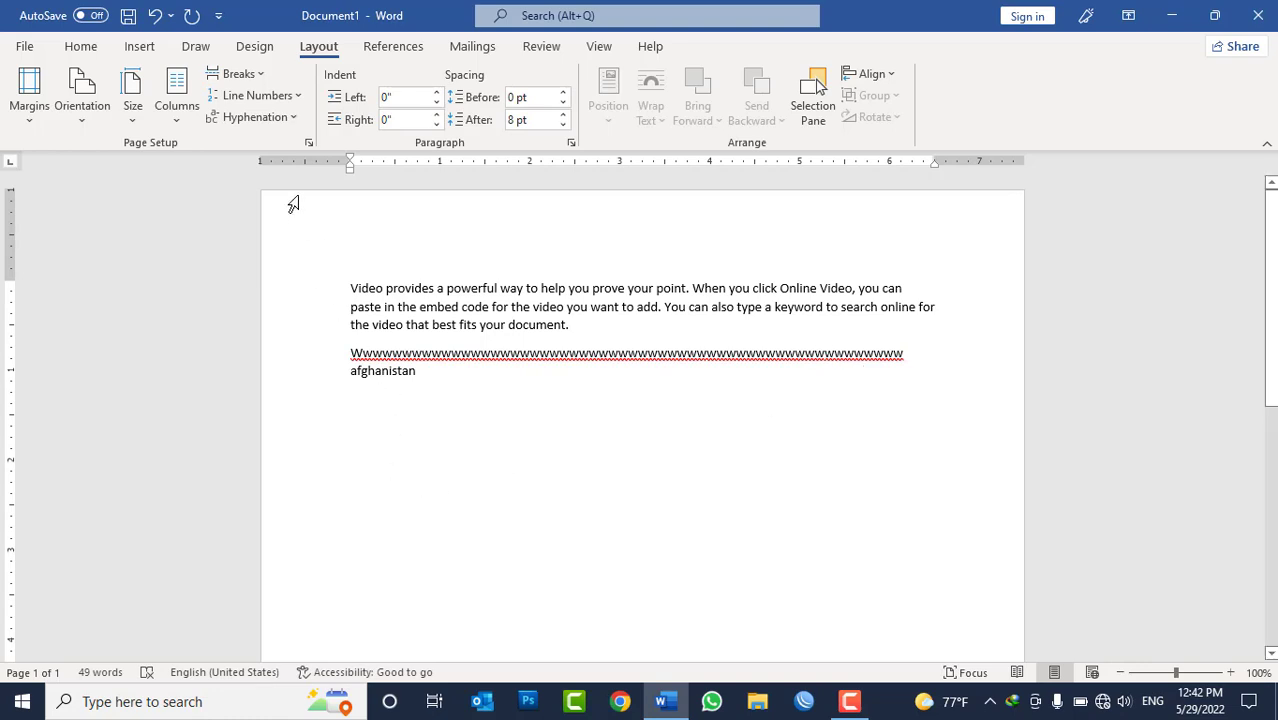
click(270, 118)
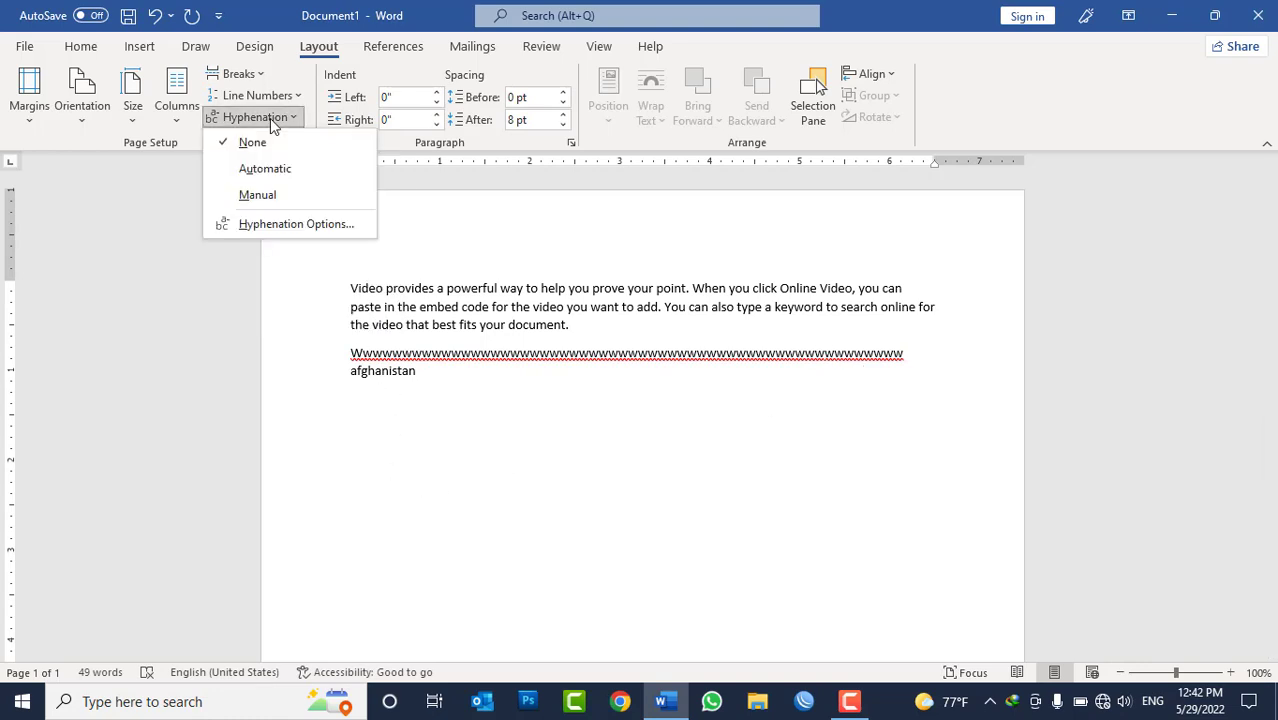
Set hyphenation to Automatic so afghanistan breaks as af- / ghanistan
click(269, 169)
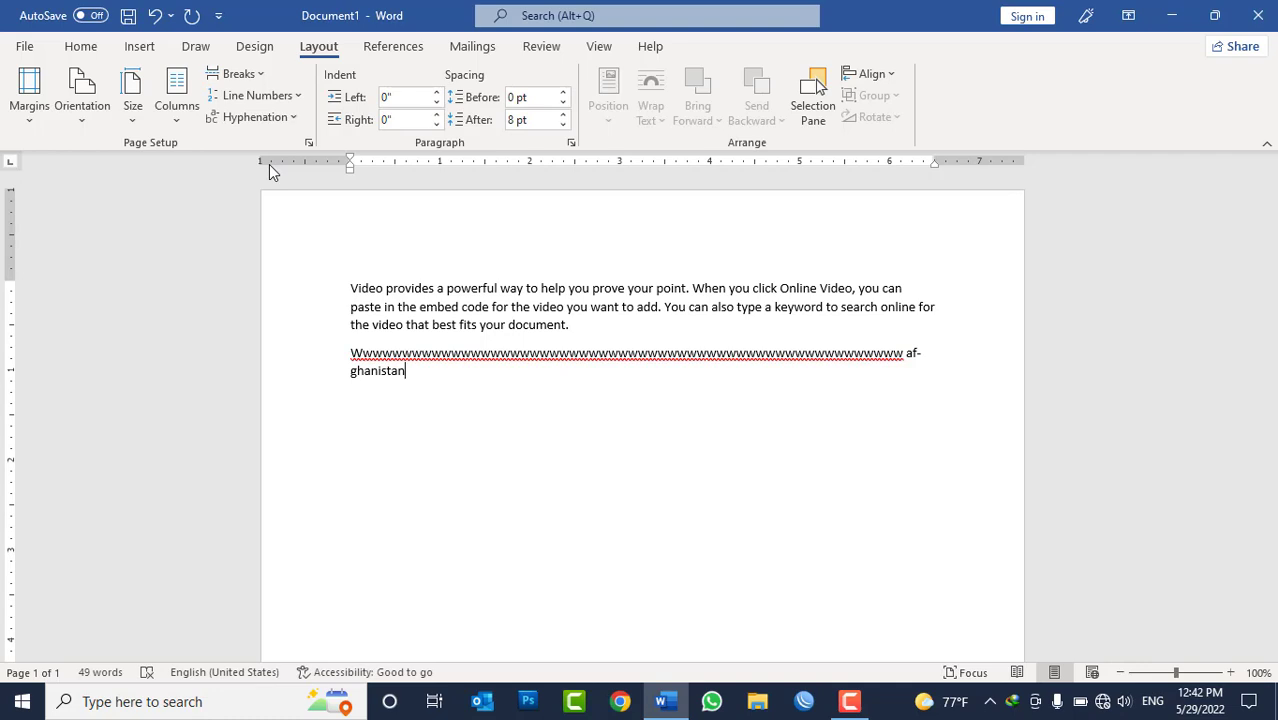
click(268, 118)
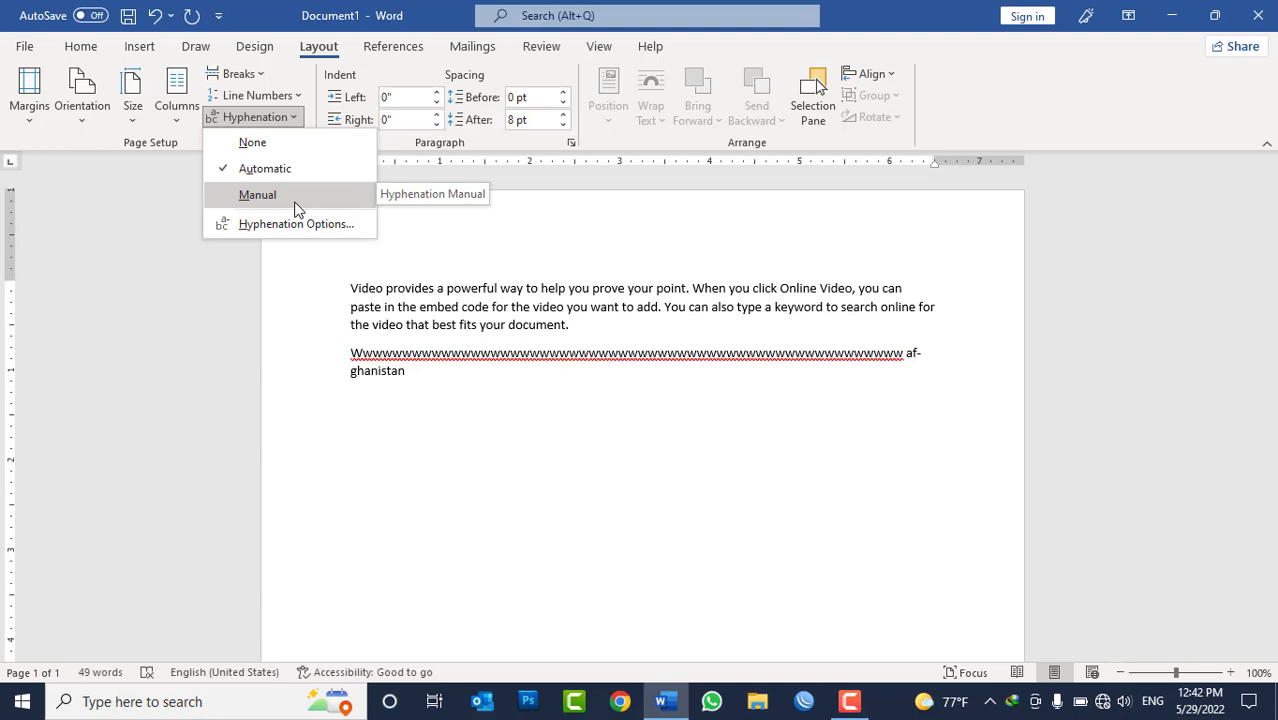
Run Manual hyphenation from the long W word and dismiss the completion message
click(786, 360)
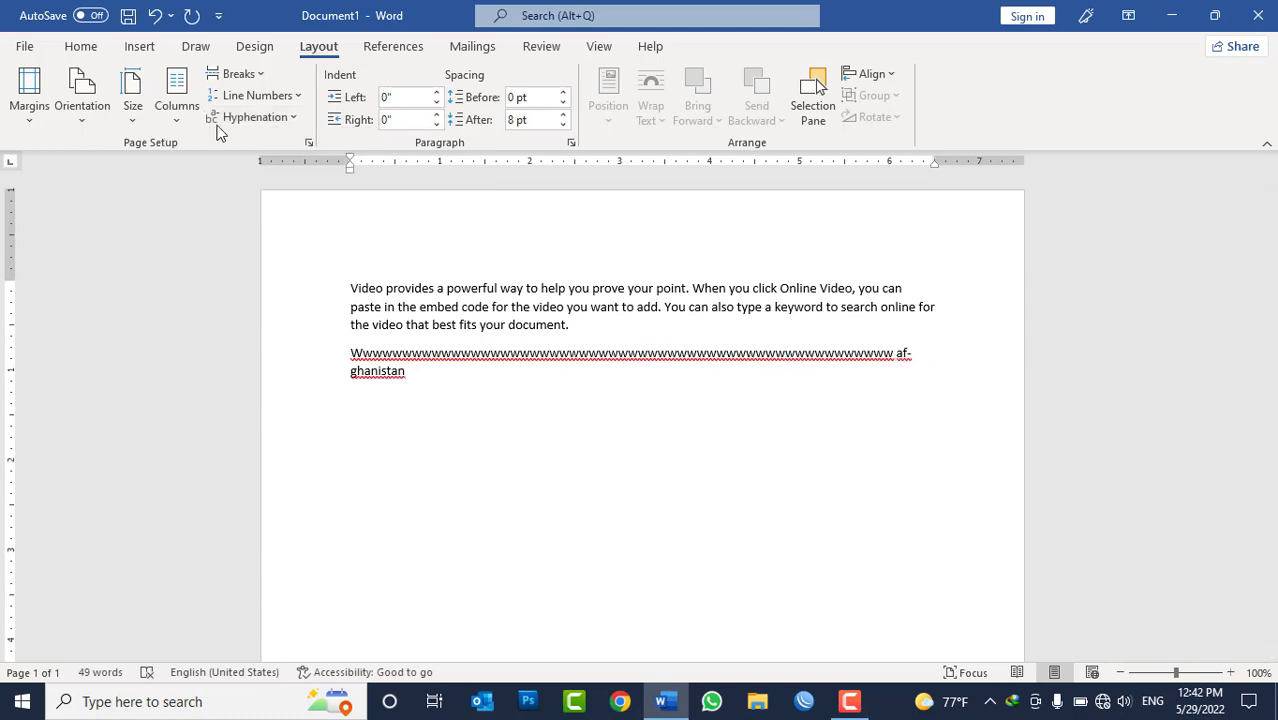
click(258, 117)
click(256, 196)
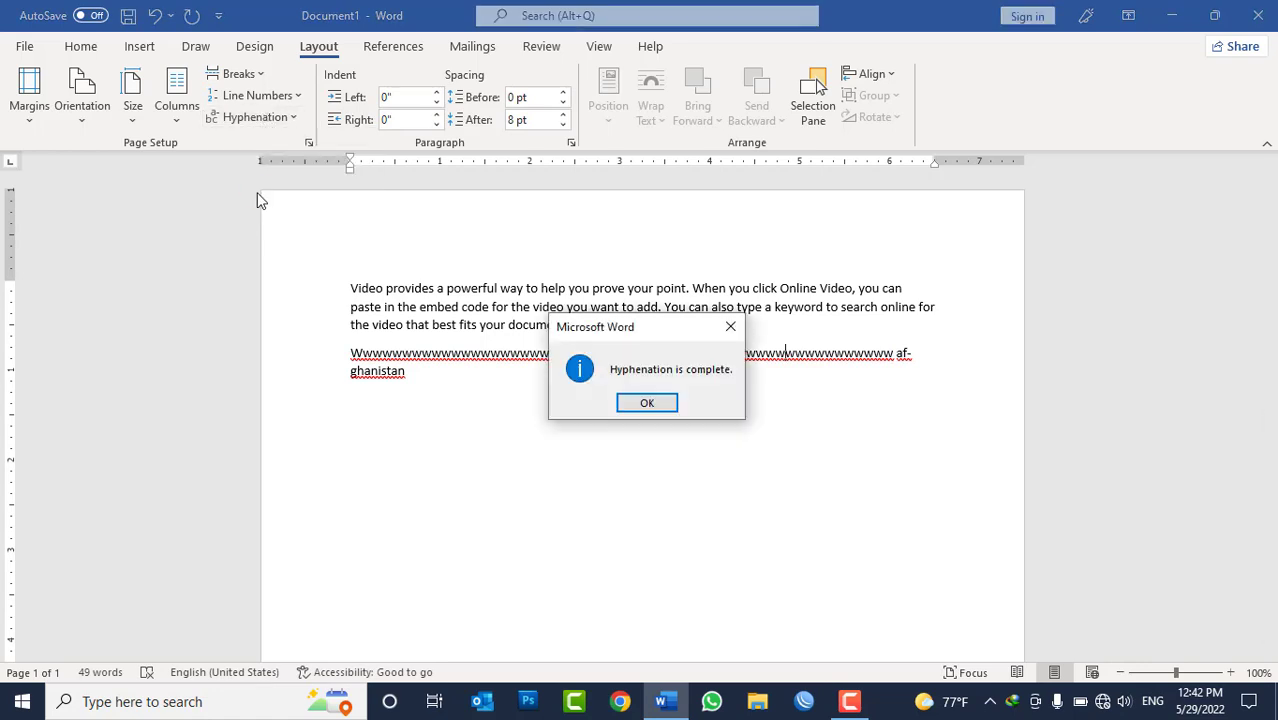
click(647, 404)
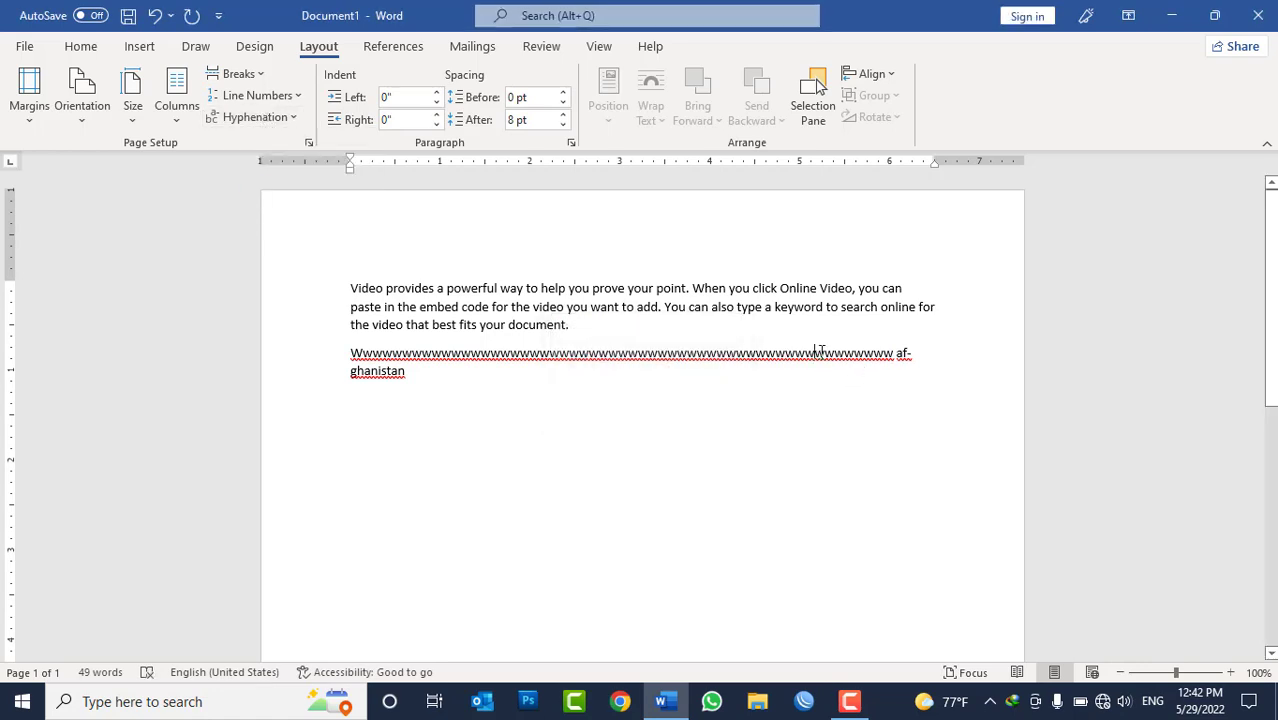
Ignore All on the long W word and correct af- to the capitalised Afghanistan
right_click(818, 353)
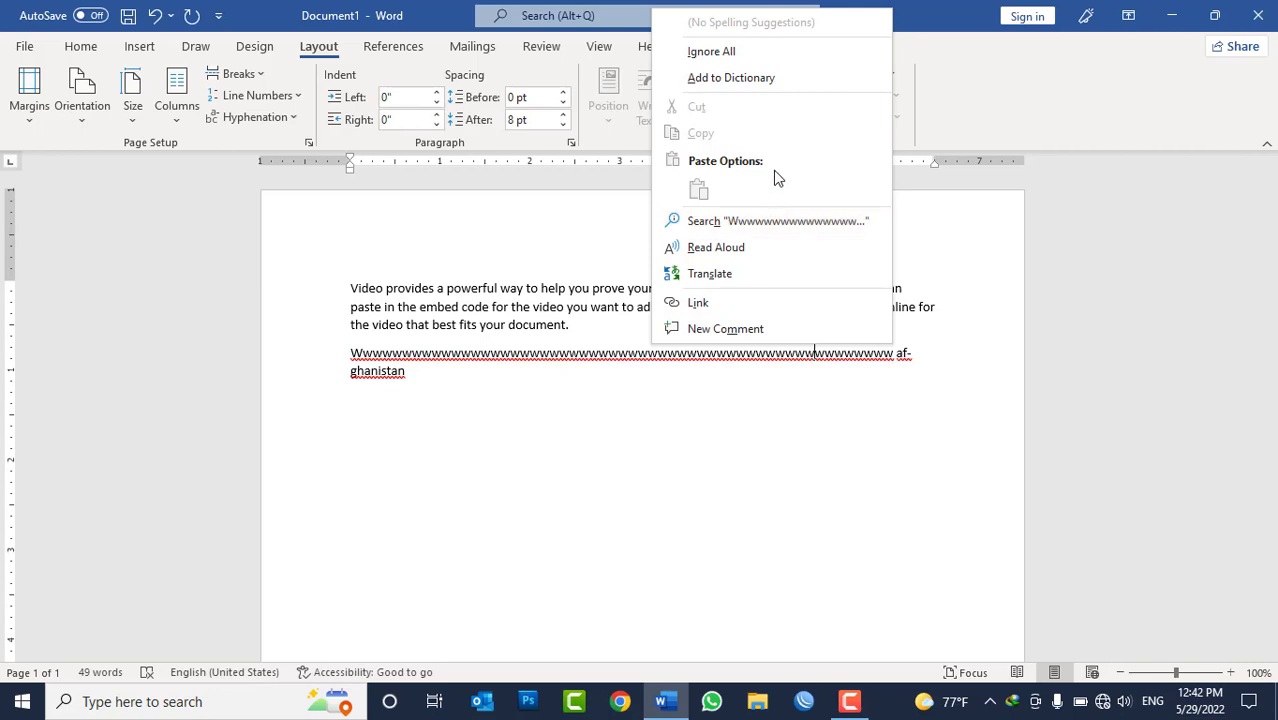
click(753, 52)
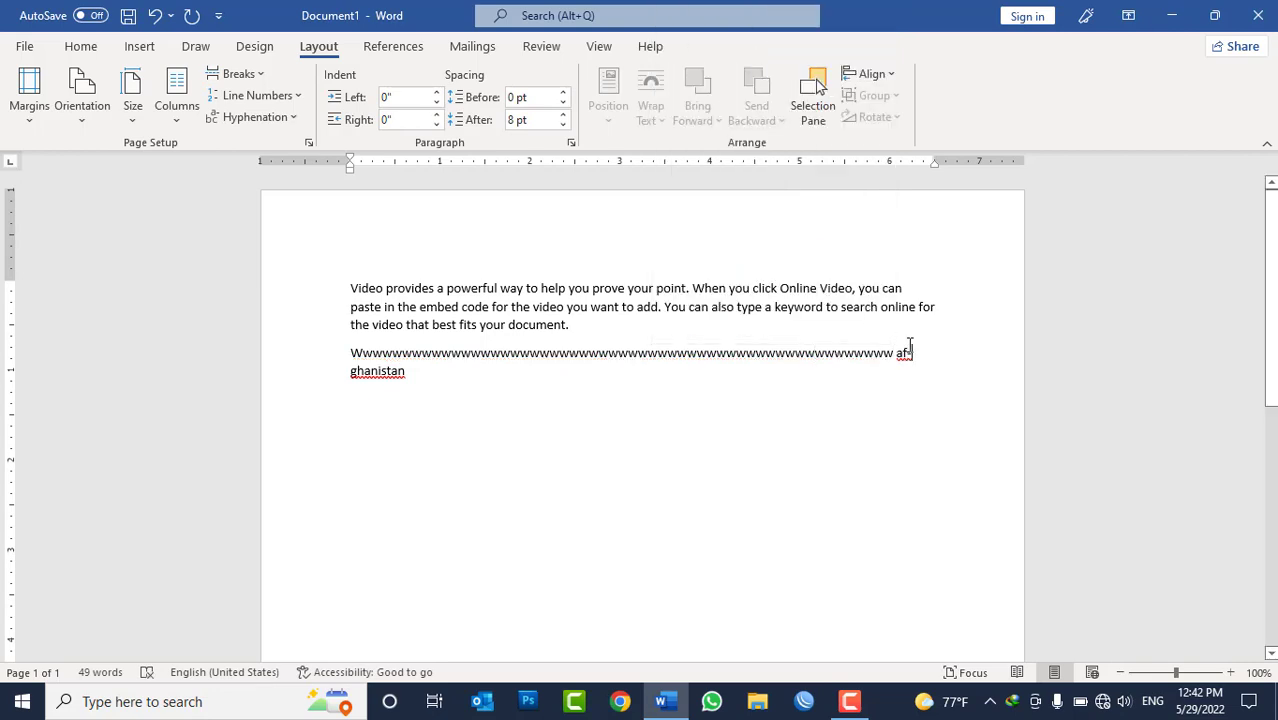
right_click(904, 353)
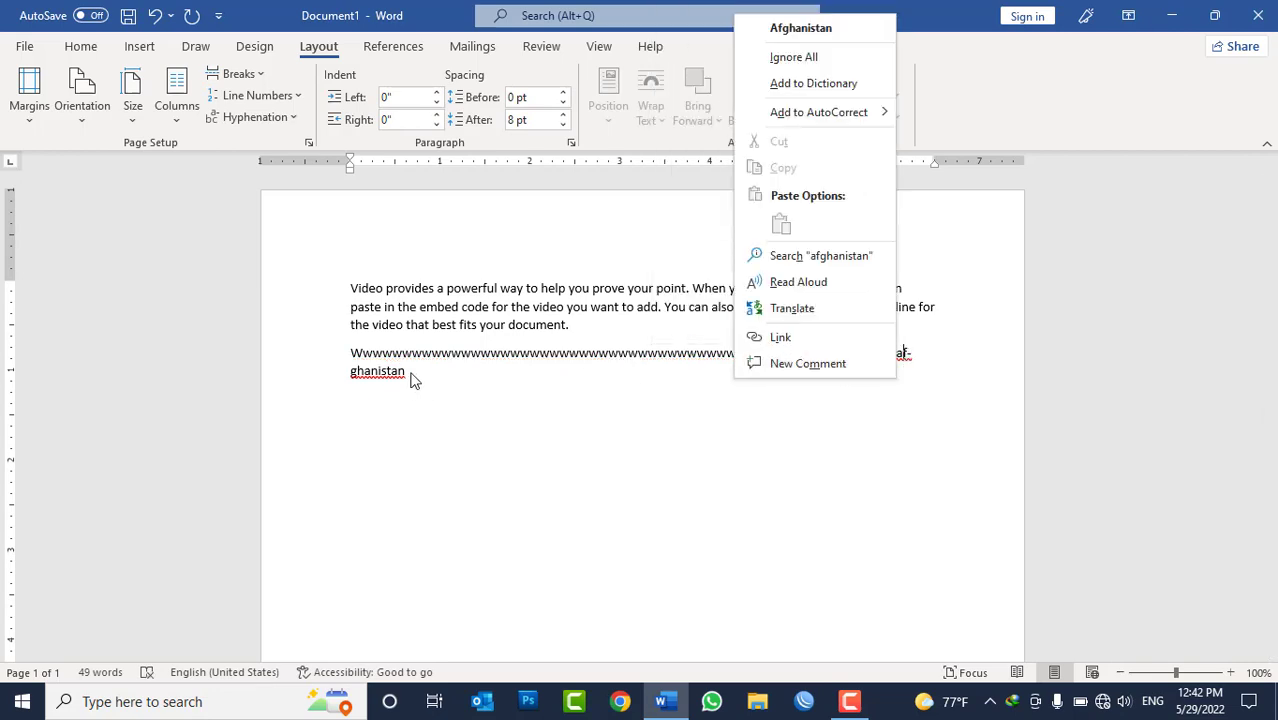
click(812, 26)
click(256, 94)
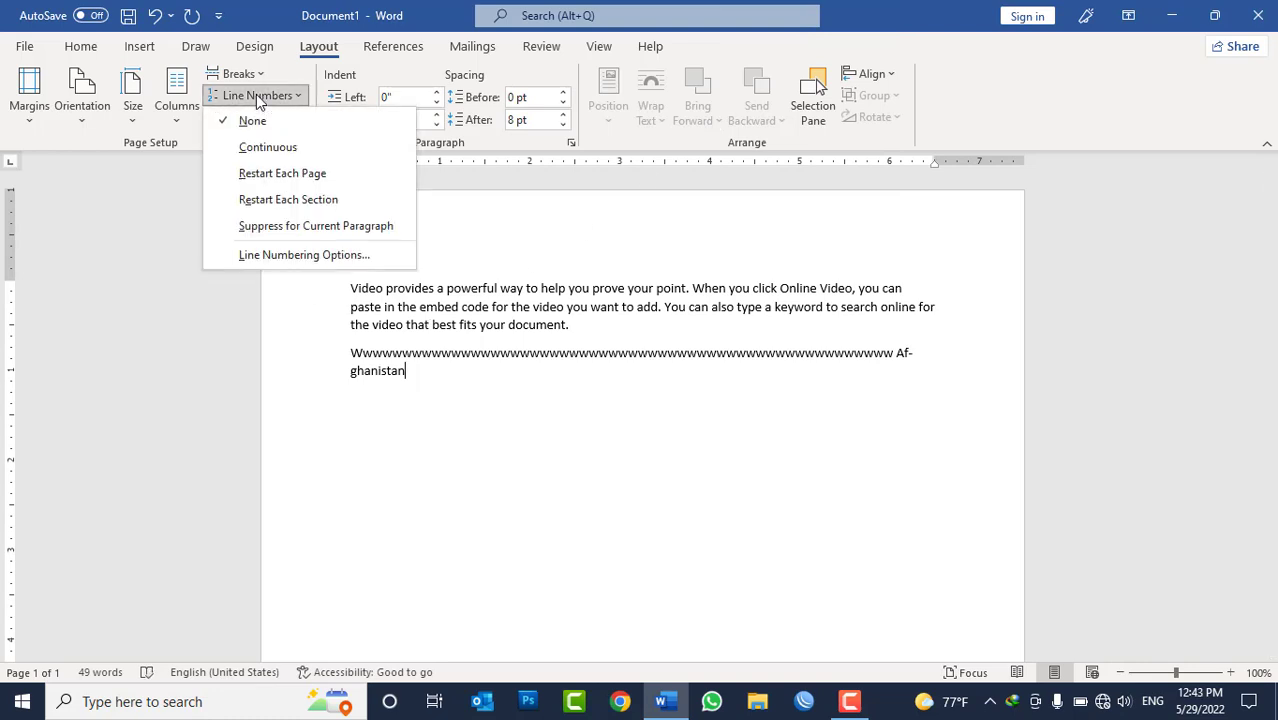
click(256, 94)
click(265, 121)
Run Manual hyphenation twice, dismissing each hyphenation-complete message
click(262, 191)
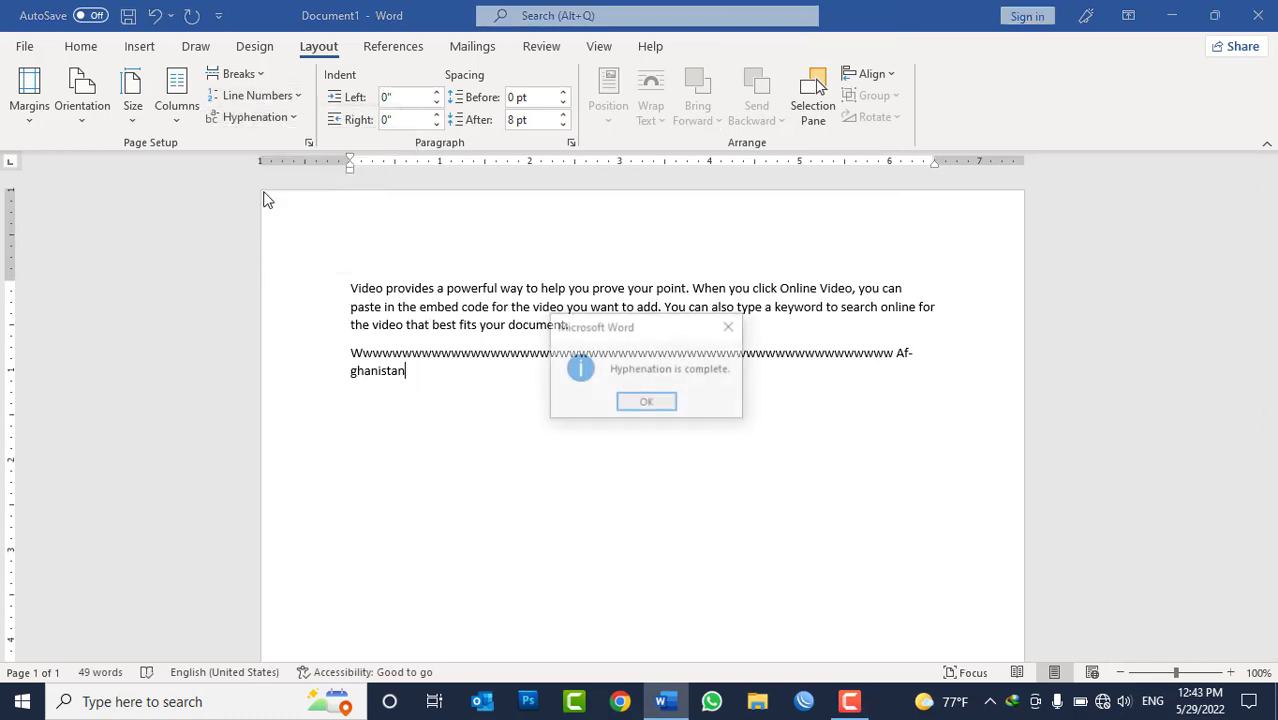
click(647, 403)
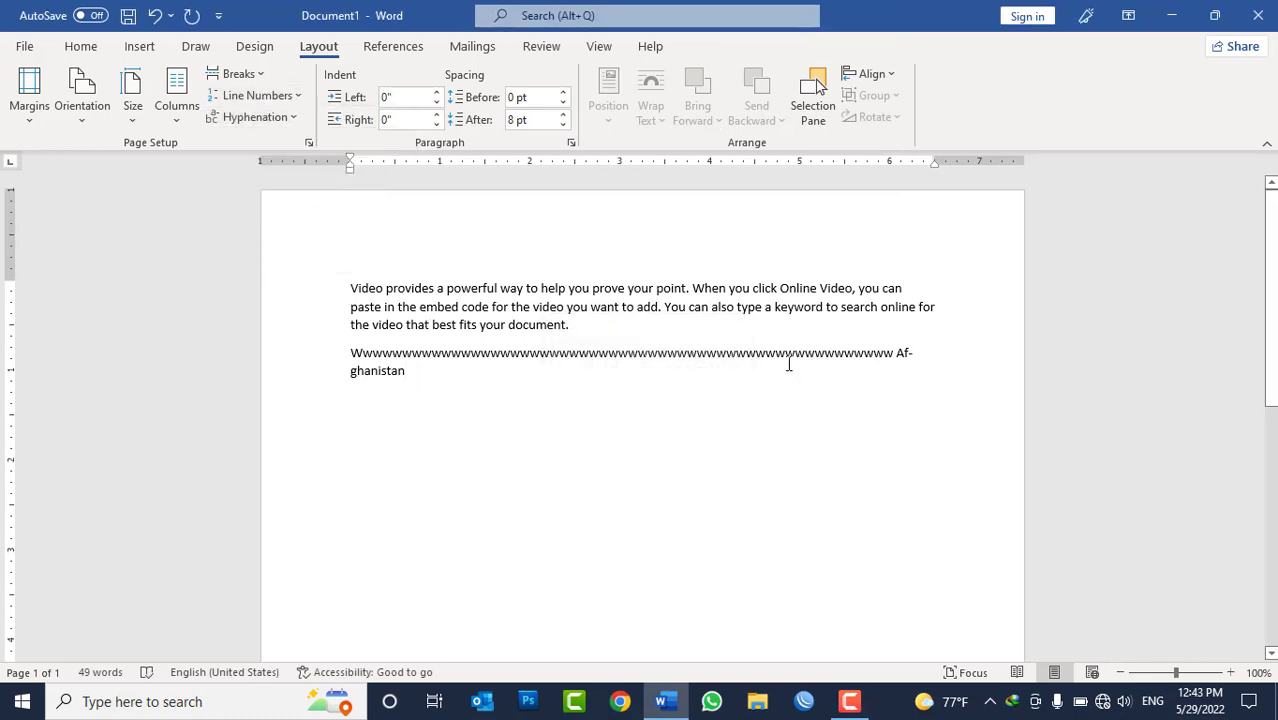
click(776, 353)
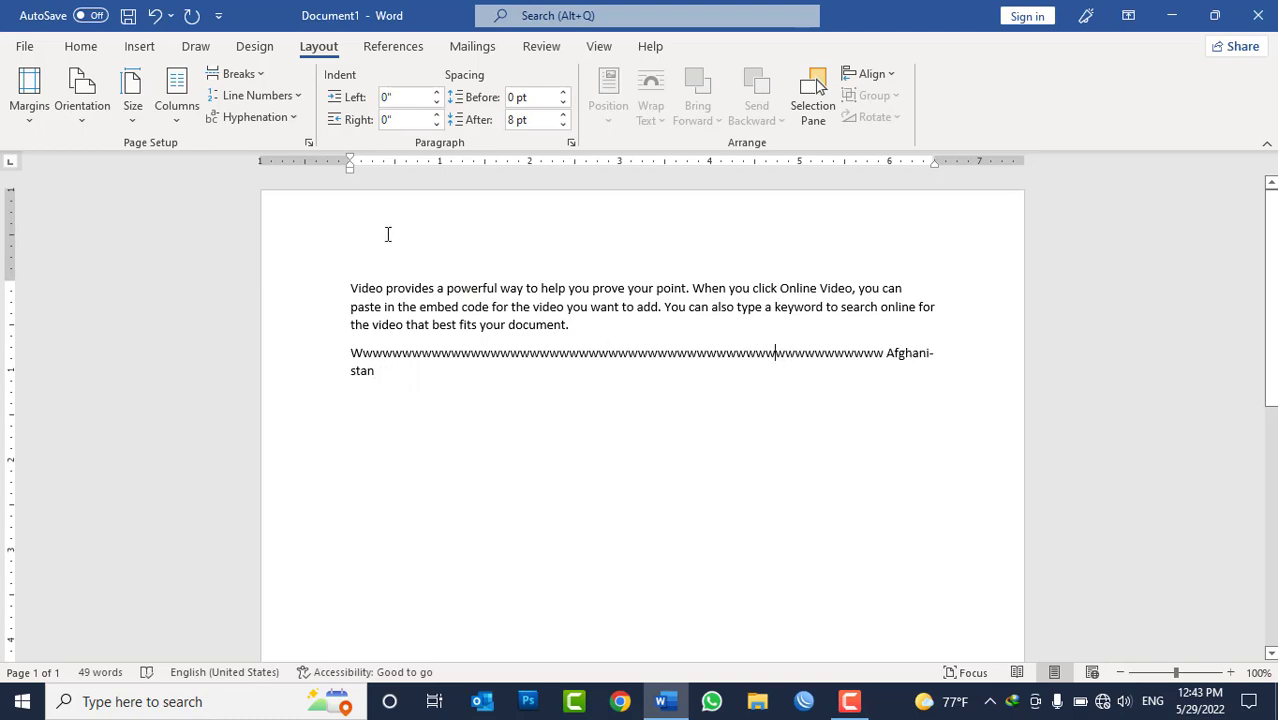
click(258, 118)
click(274, 196)
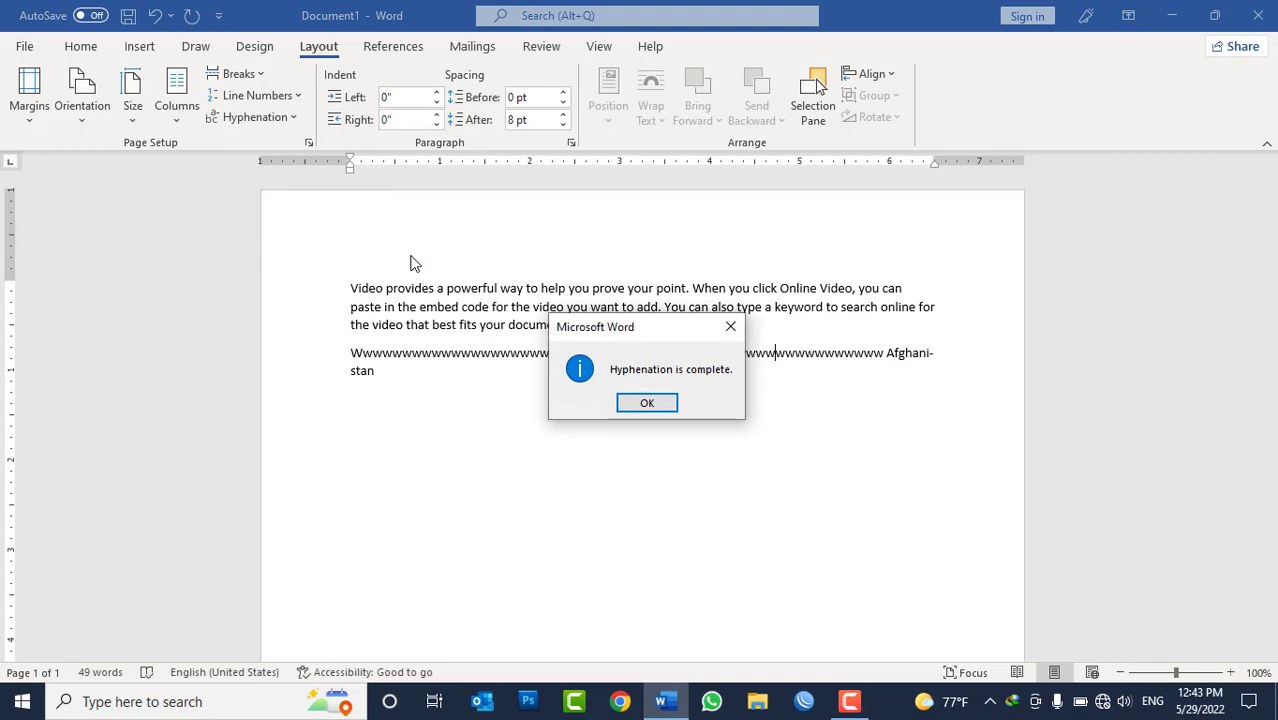
click(647, 403)
Set hyphenation to None so Afghanistan moves unbroken to the next line
click(264, 110)
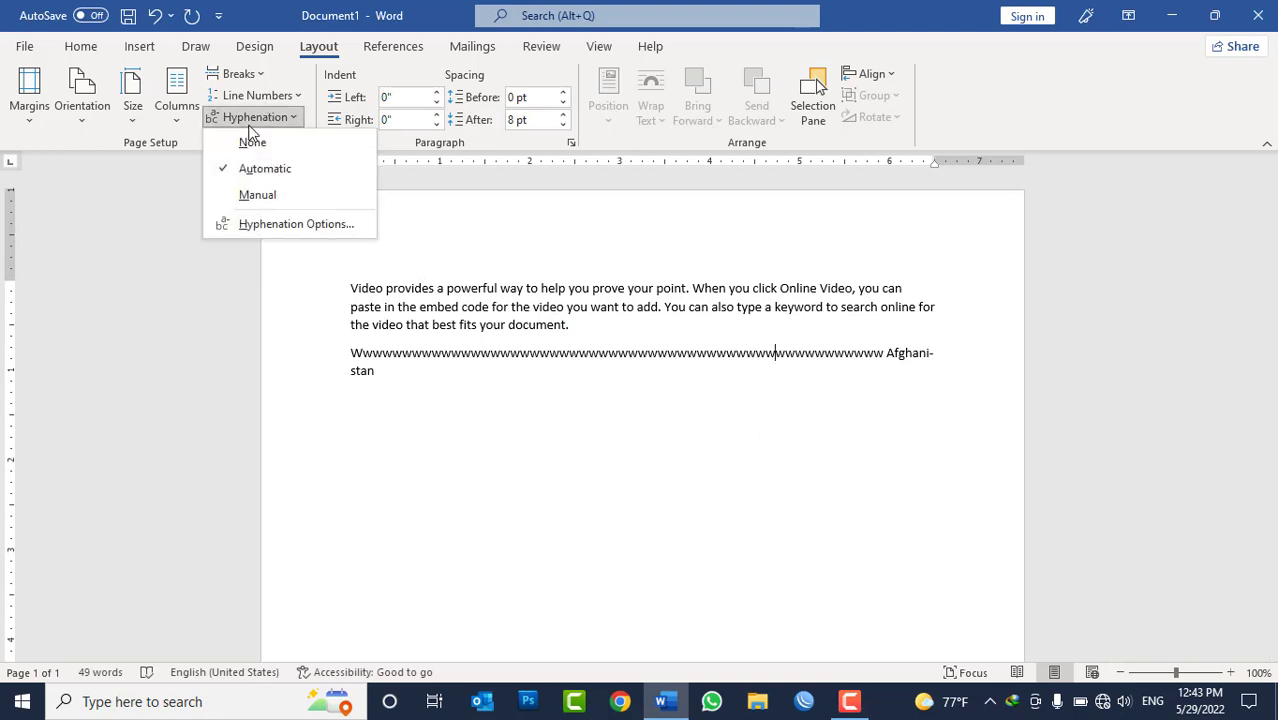
click(252, 134)
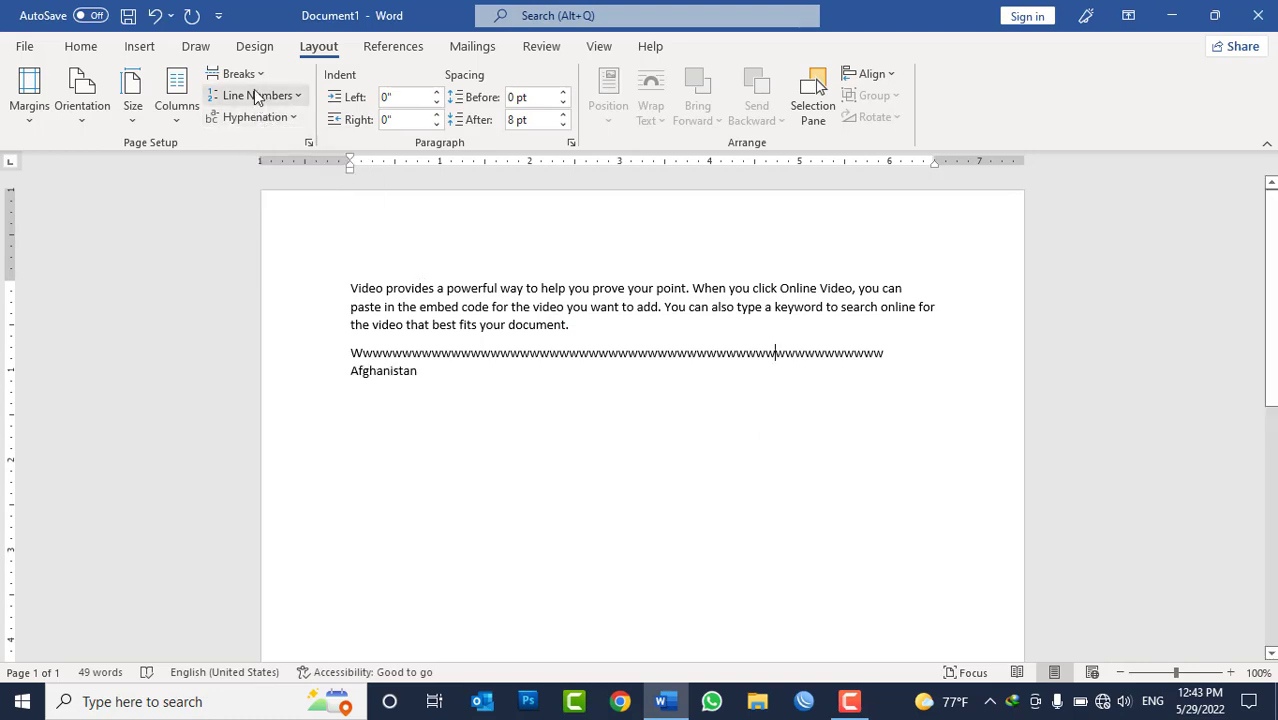
click(254, 94)
click(254, 94)
click(255, 117)
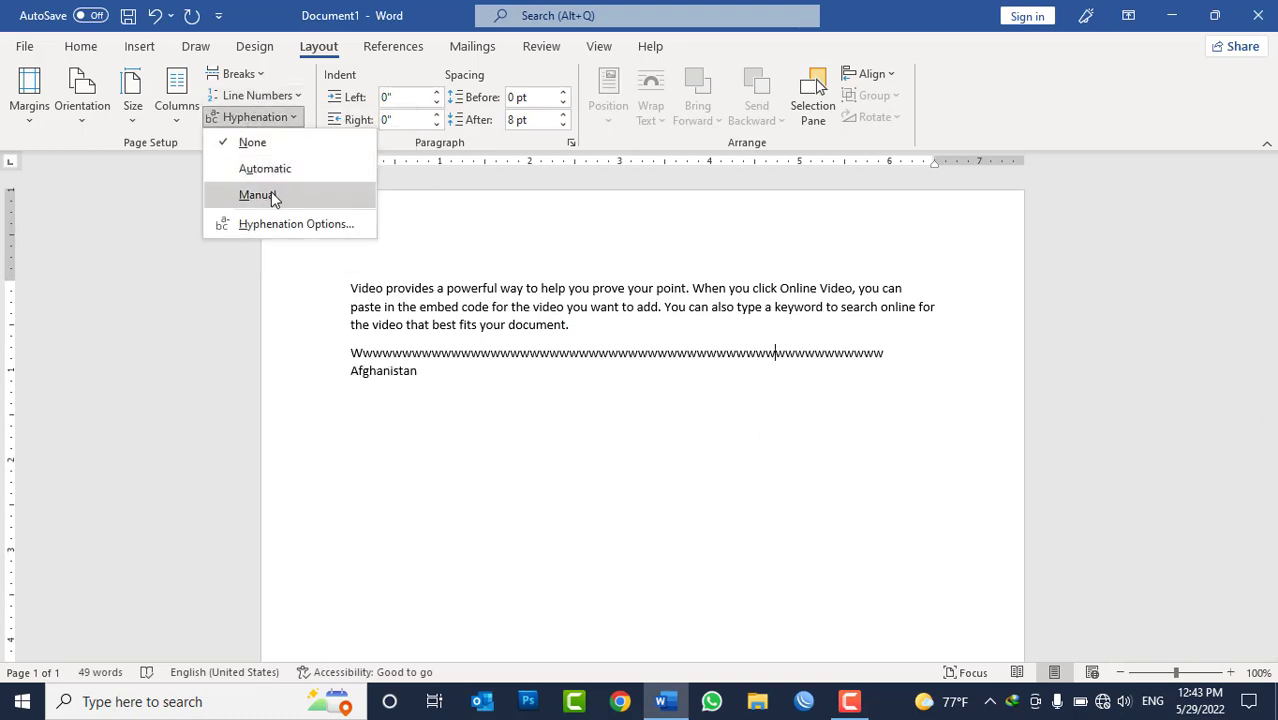
Manually hyphenate Afghanistan, accepting the Afgh- / anistan break point
click(271, 193)
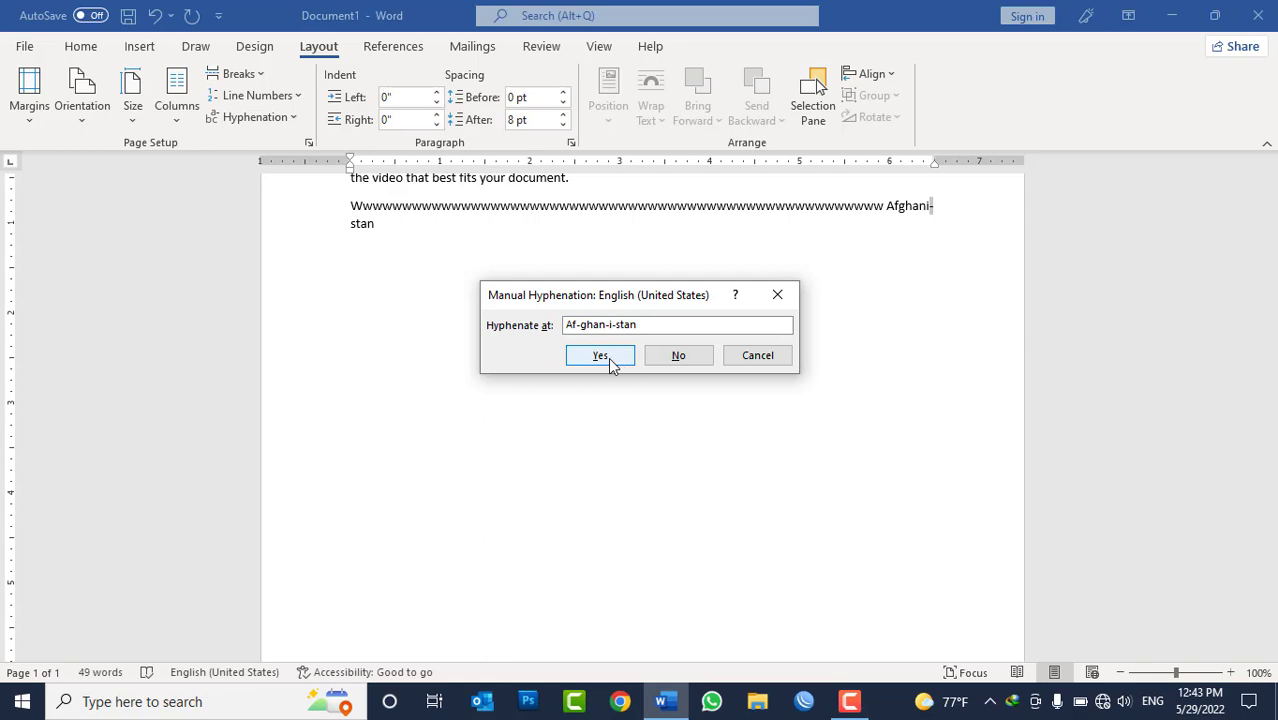
click(613, 365)
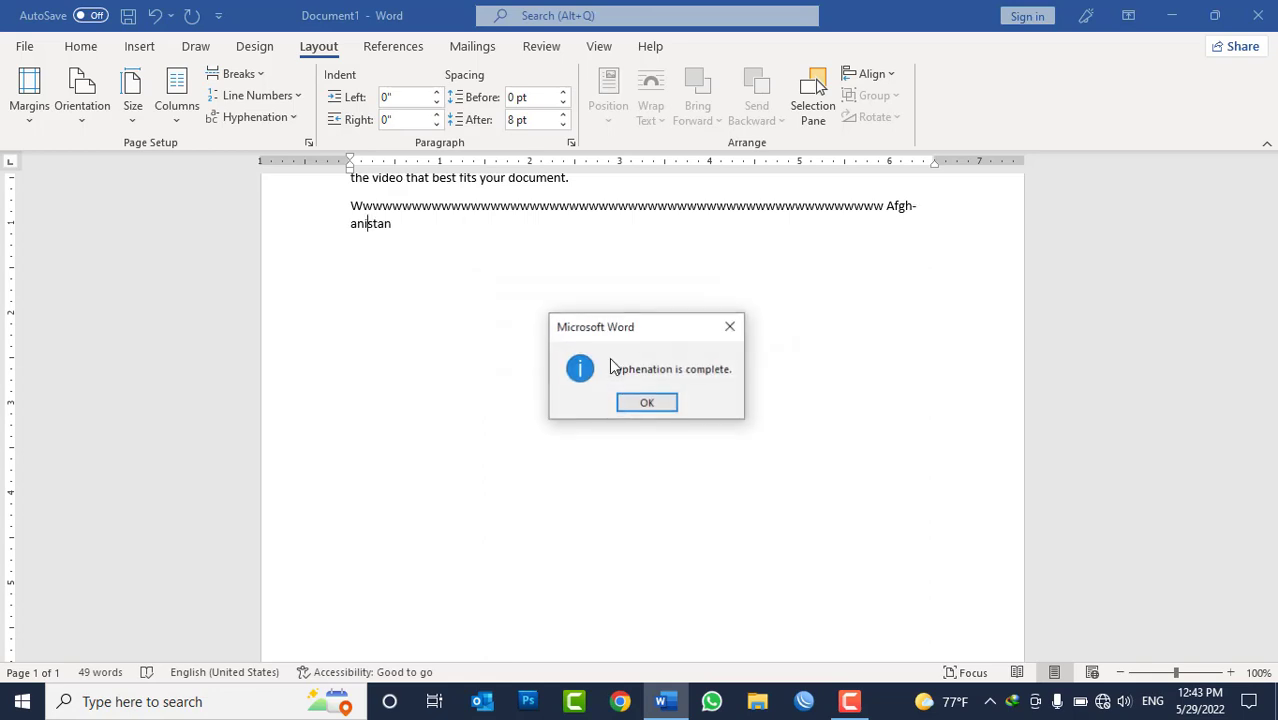
click(648, 401)
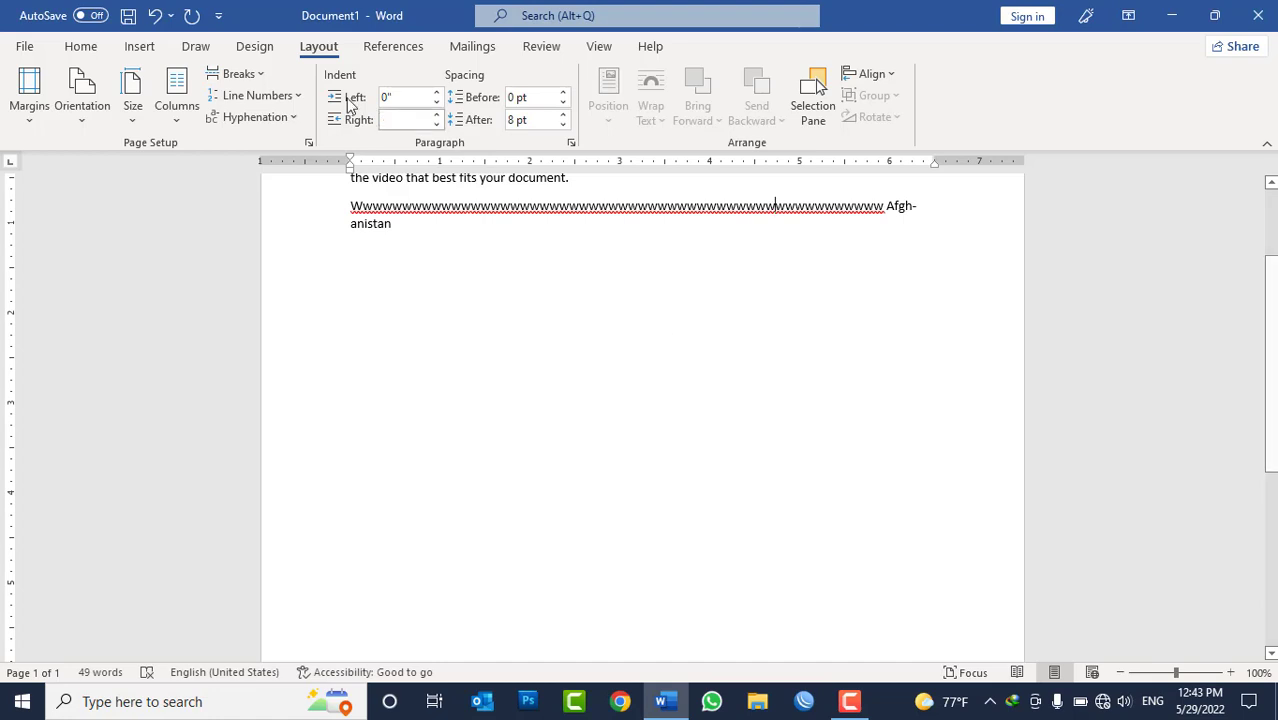
click(278, 122)
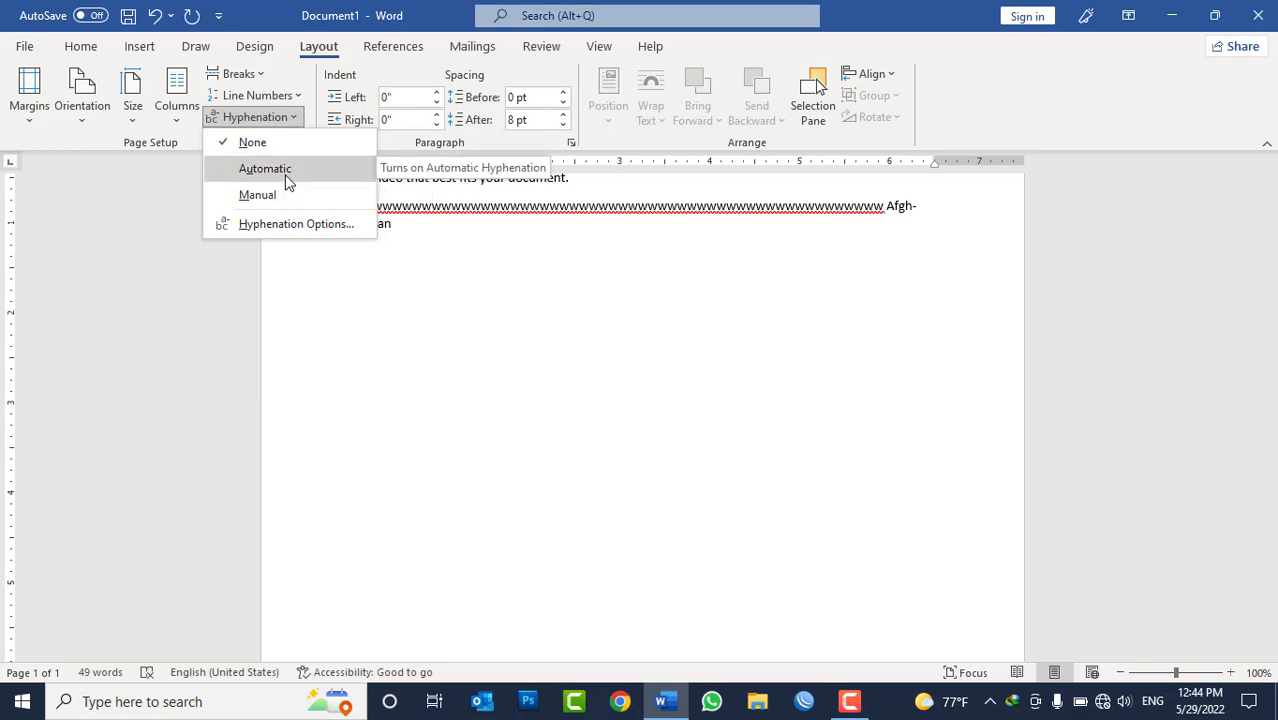
click(297, 226)
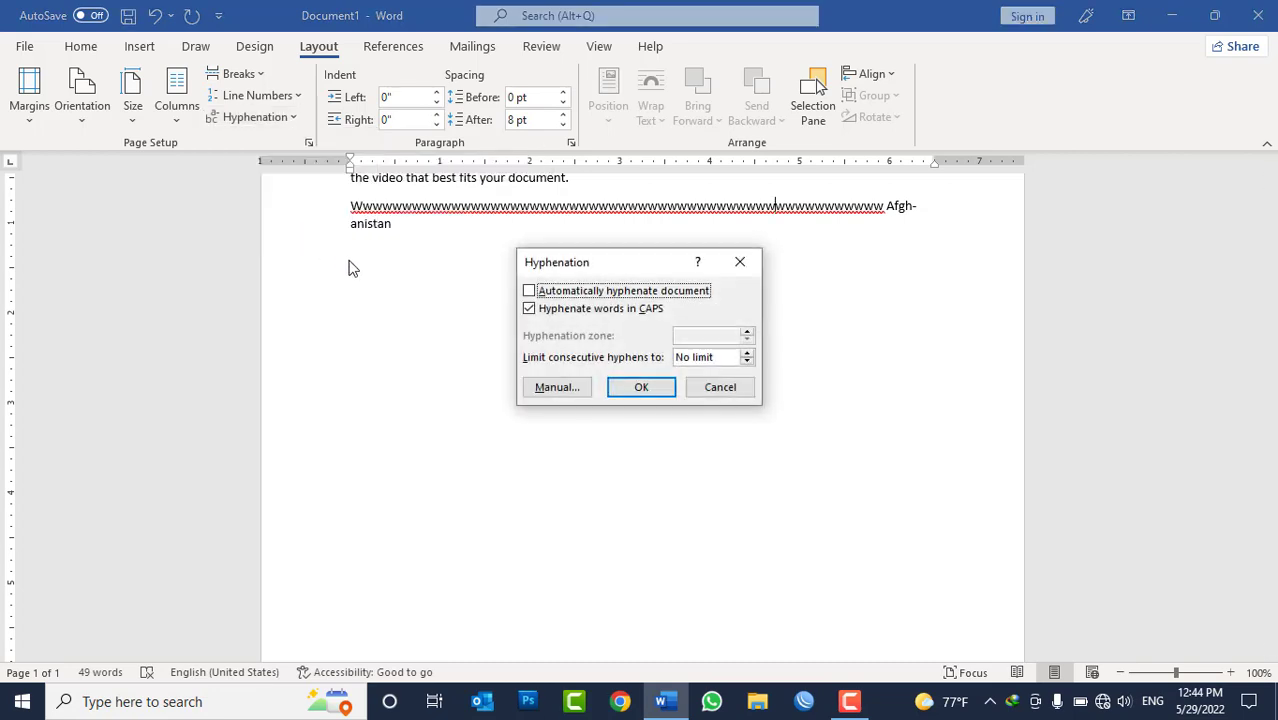
click(589, 297)
click(735, 392)
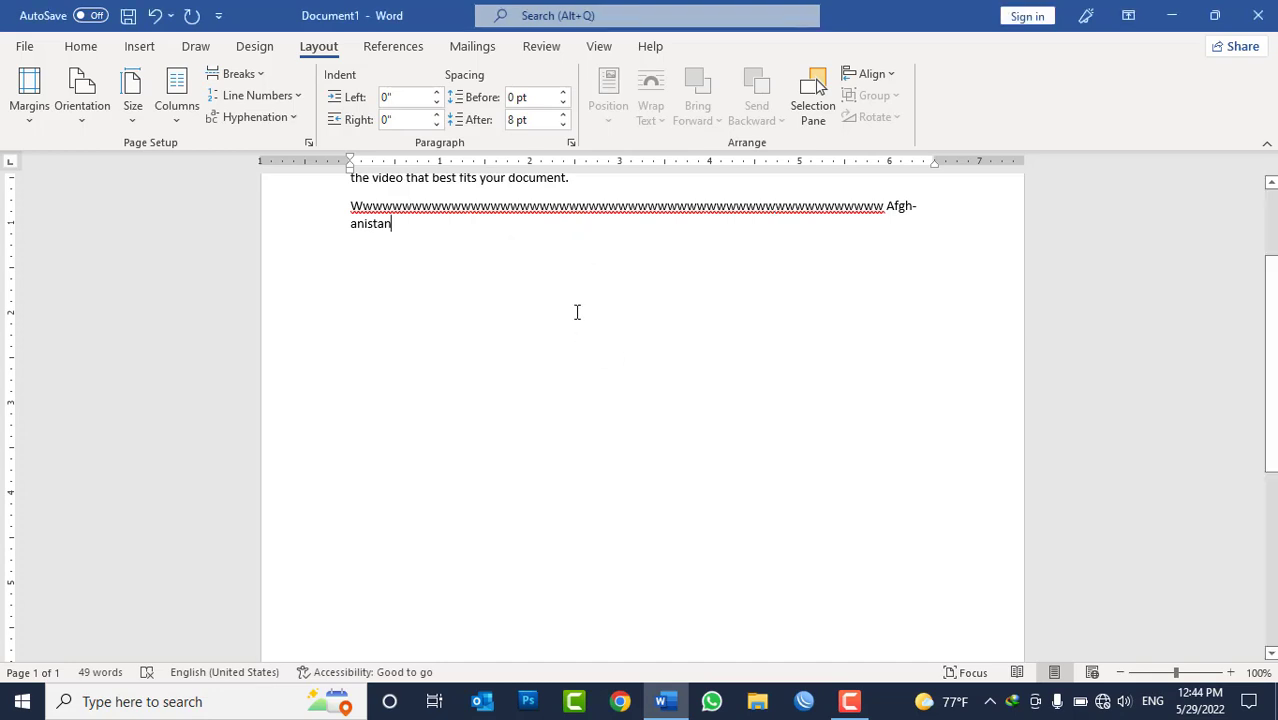
Type a new line of w's ending in AFGHANISTAN and set hyphenation to Automatic
click(354, 251)
text(wwwwwwwwwwwwwwwwwwww)
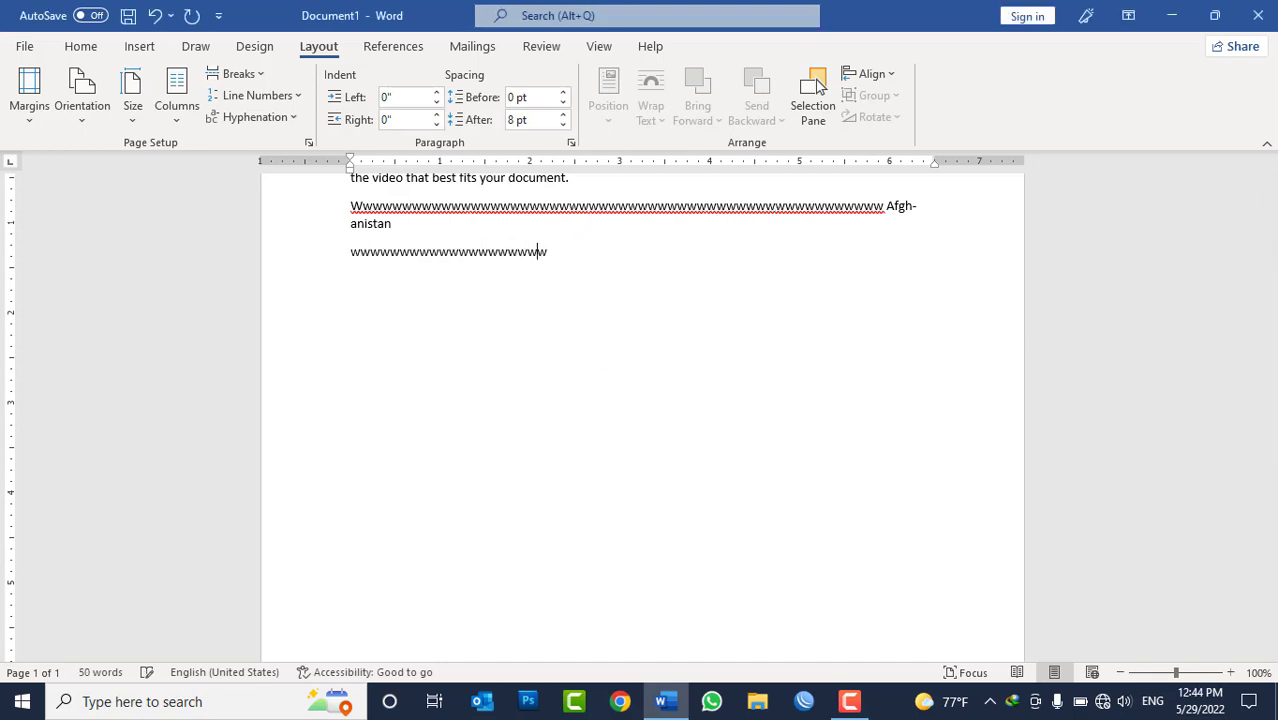
text(wwwwwwwwwwwwwwwwwwwwwwwwwwwwwwwwwwwwwwwwwwwwwwwwwwwwwww)
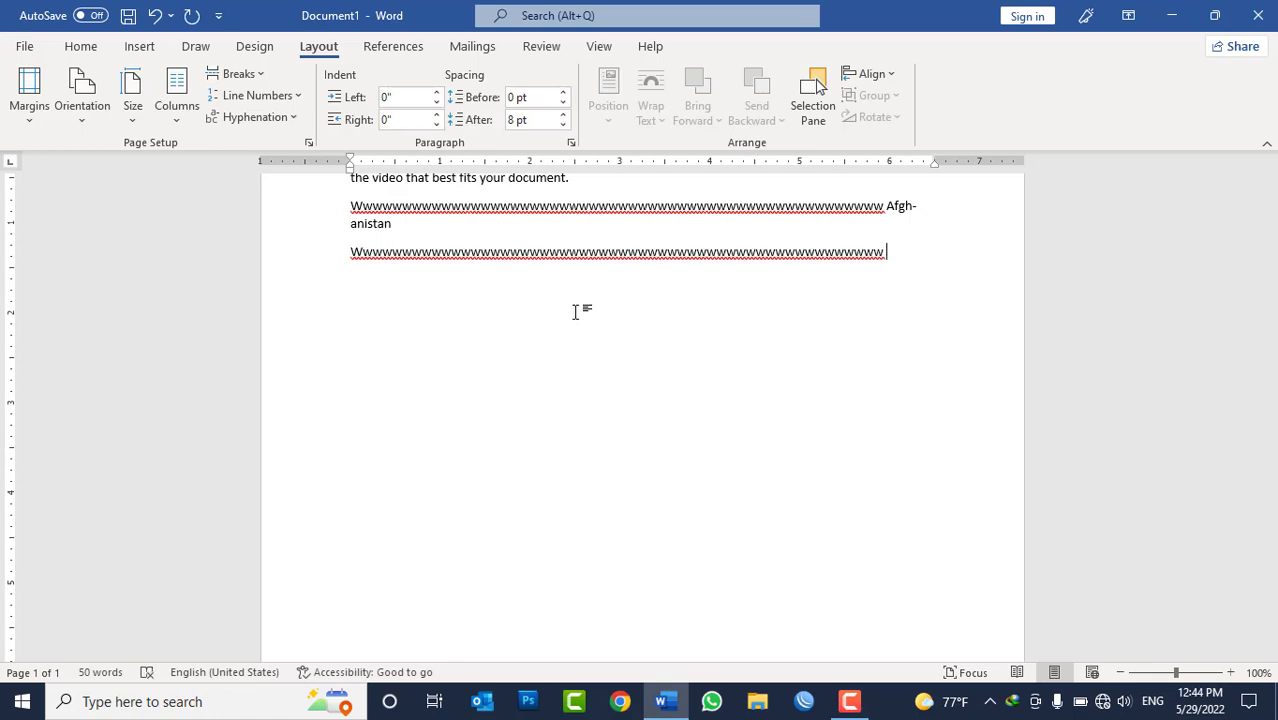
text( AFGHANISTA)
text(N)
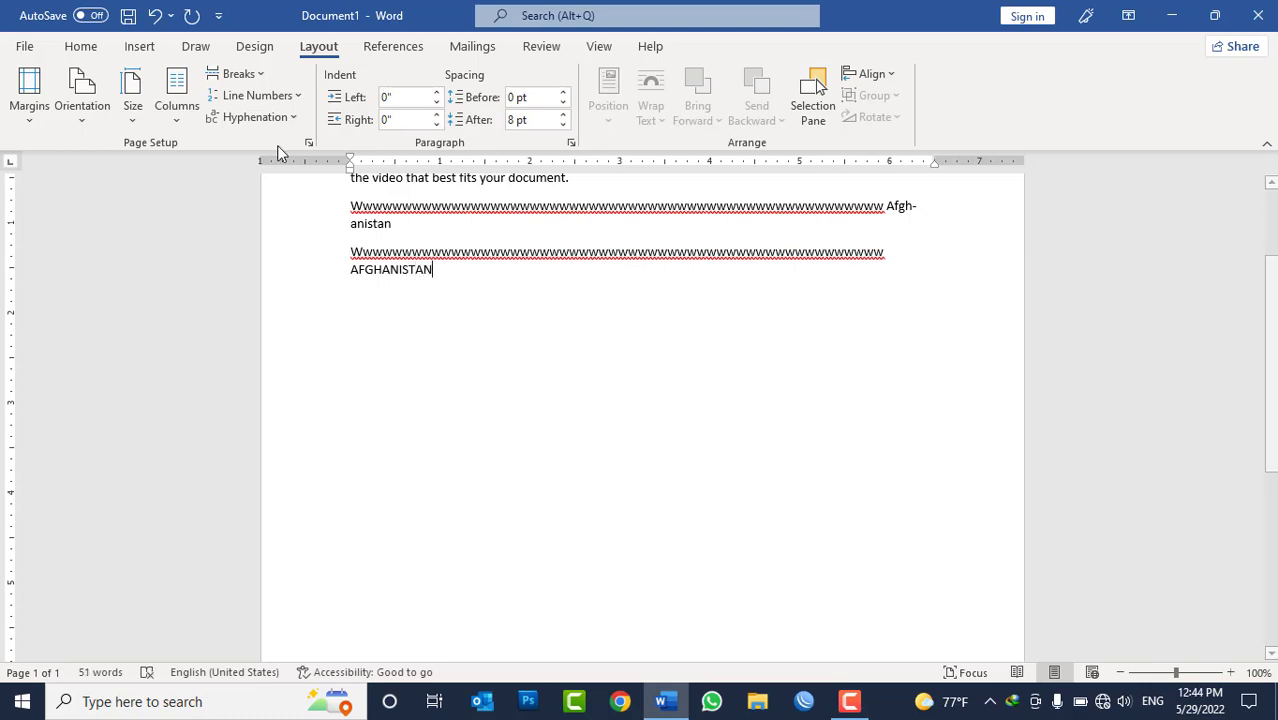
click(252, 100)
click(257, 117)
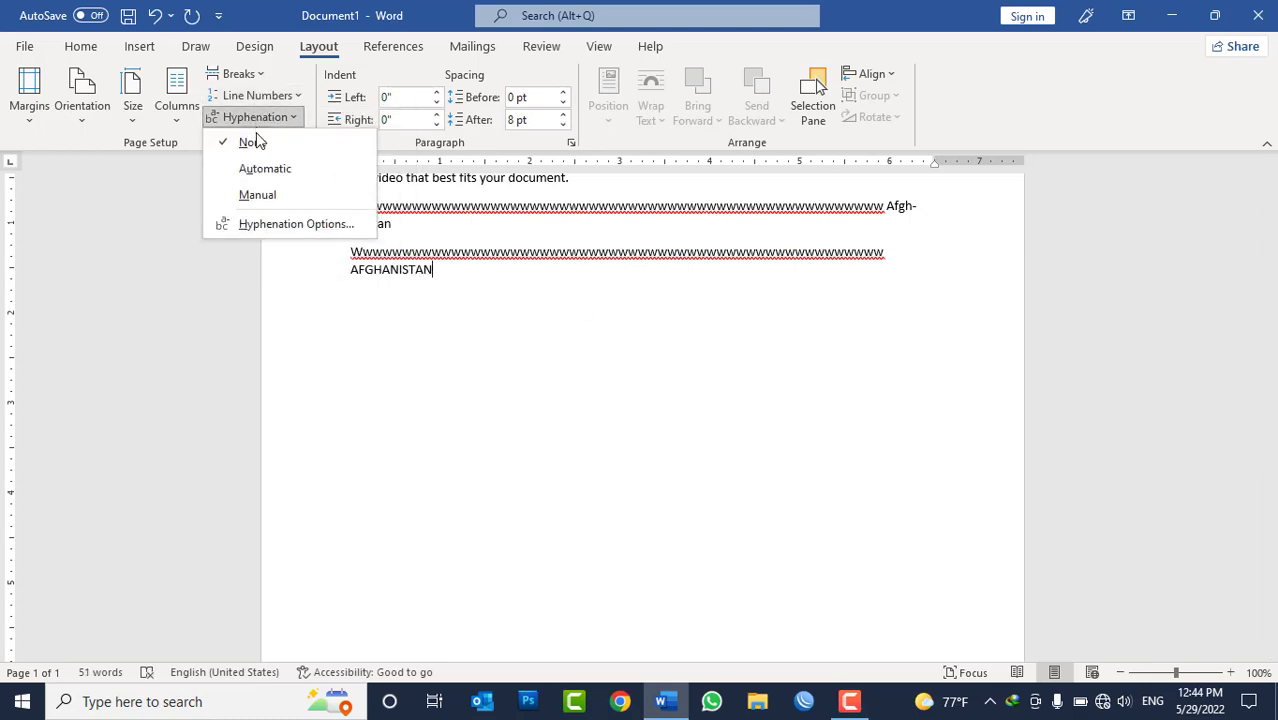
click(251, 168)
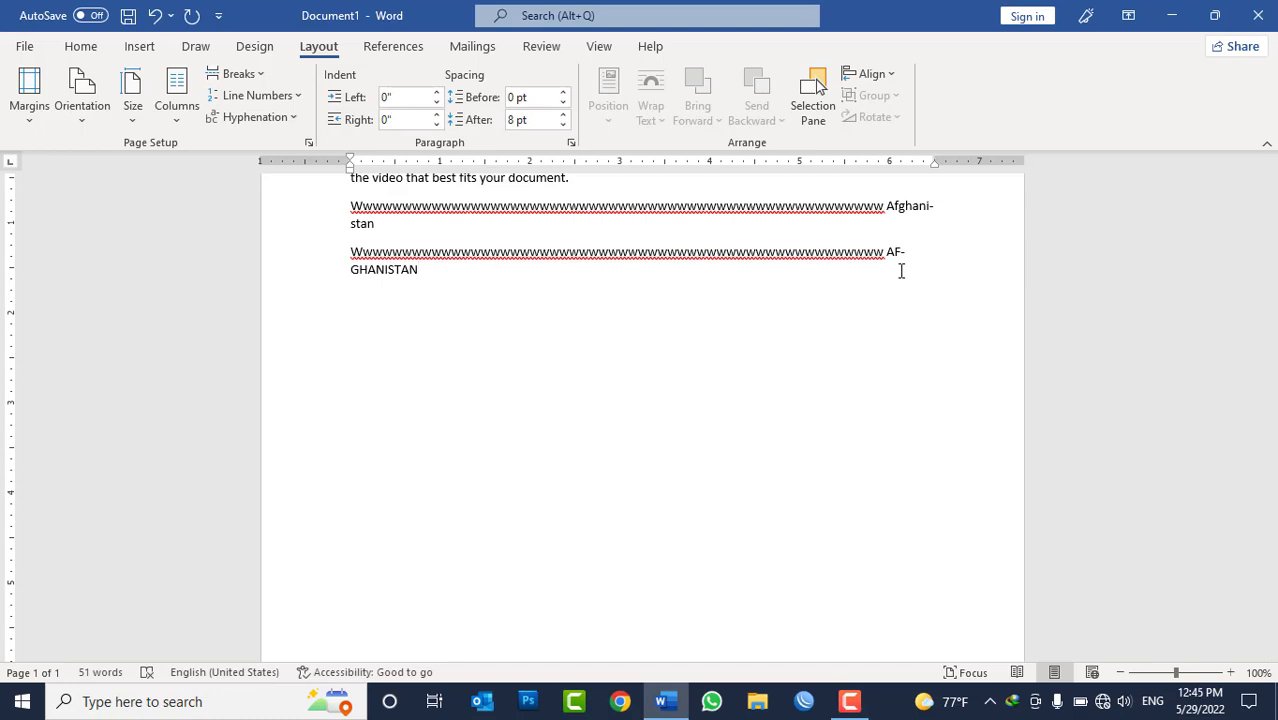
Check Hyphenation Options without changes, then set hyphenation to None so AFGHANISTAN stays whole
click(252, 117)
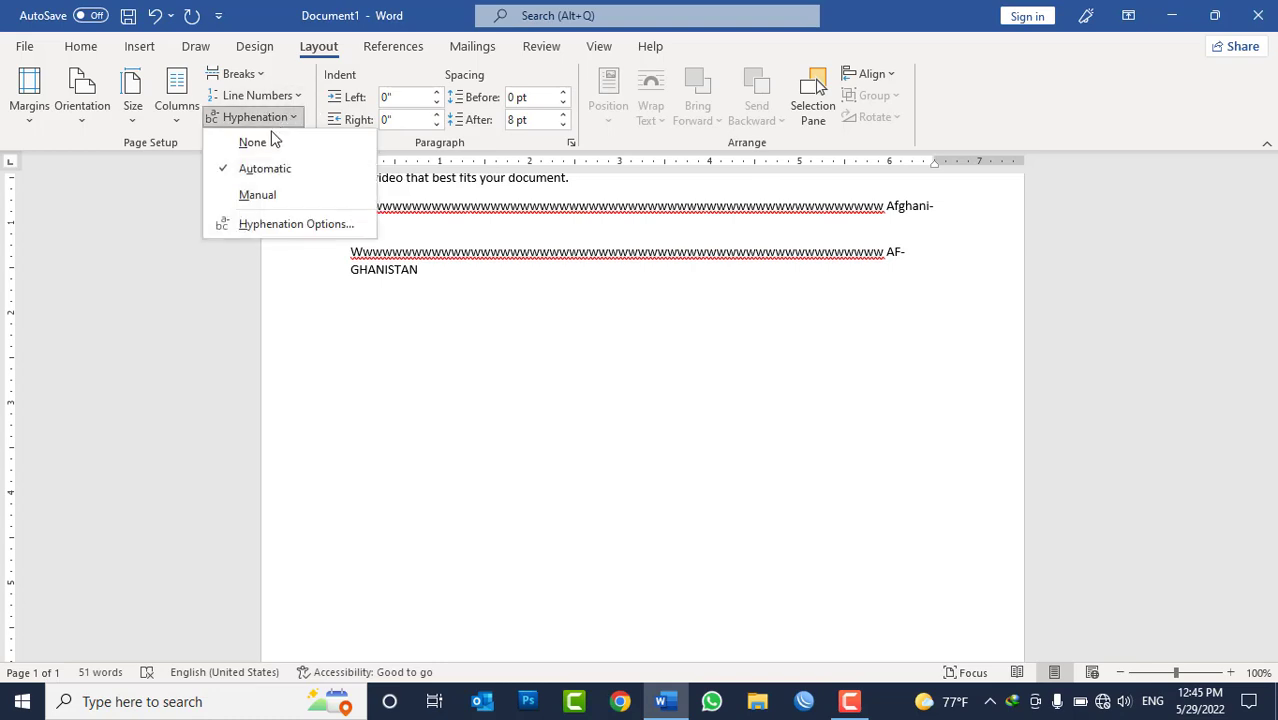
click(266, 233)
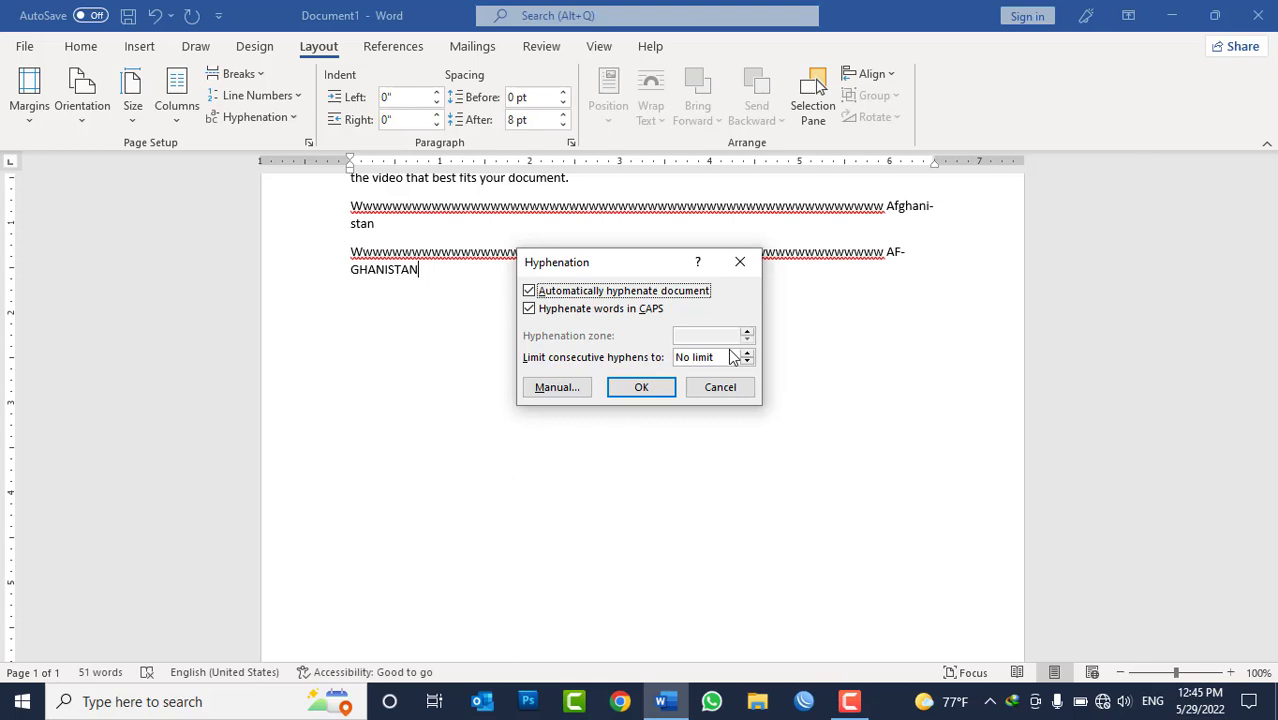
click(702, 386)
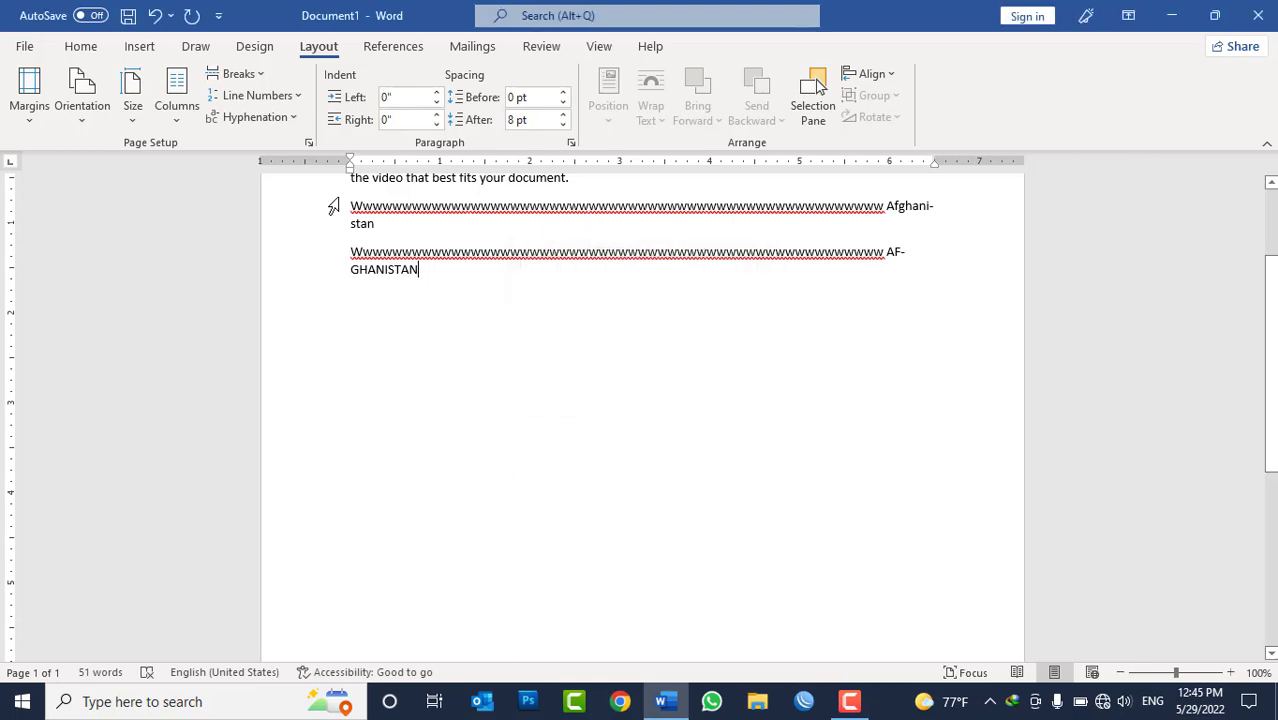
click(250, 120)
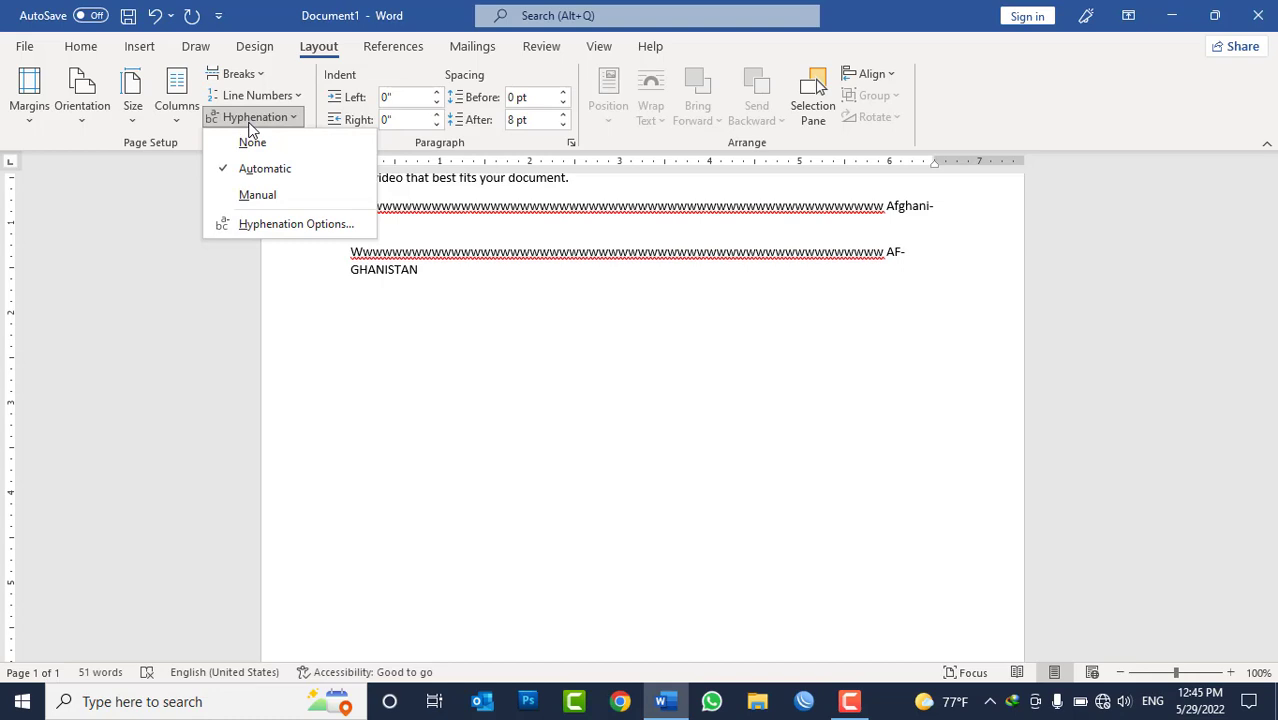
click(255, 142)
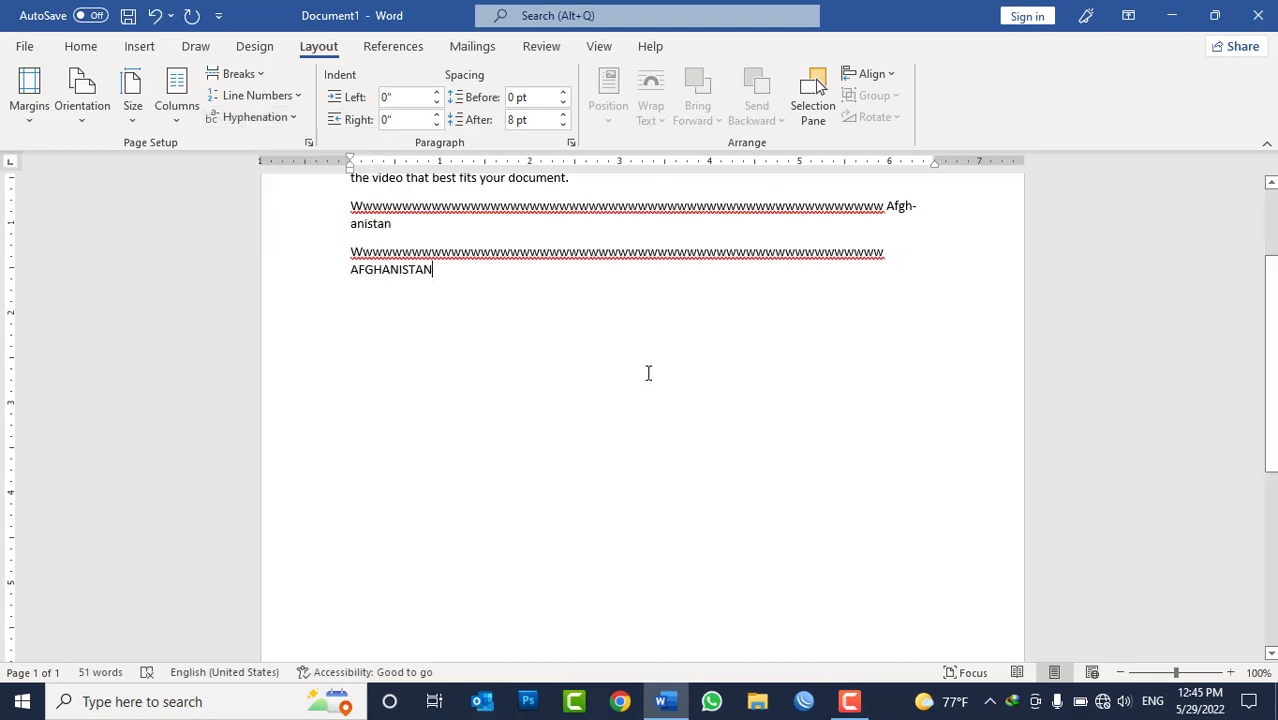
scroll(648, 374, up, 3)
Select and delete all the existing text, leaving the hyphenation setting unchanged
triple_click(900, 357)
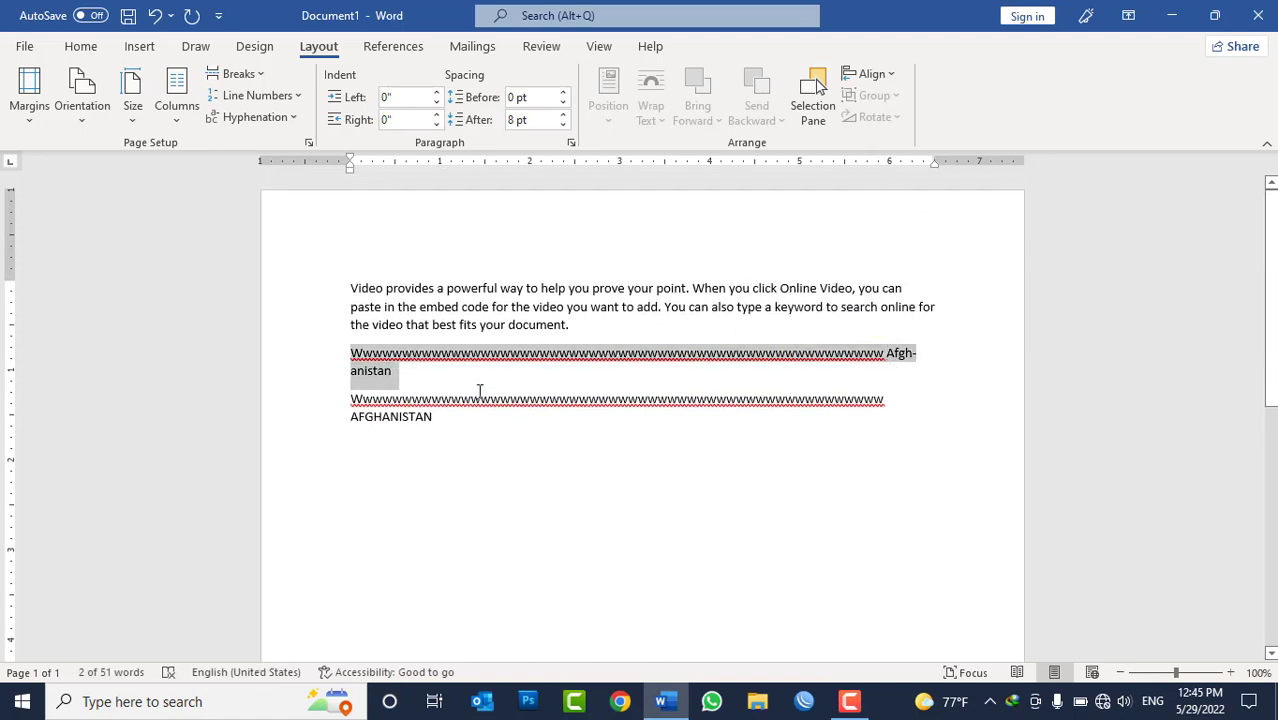
key(ctrl+a)
key(Delete)
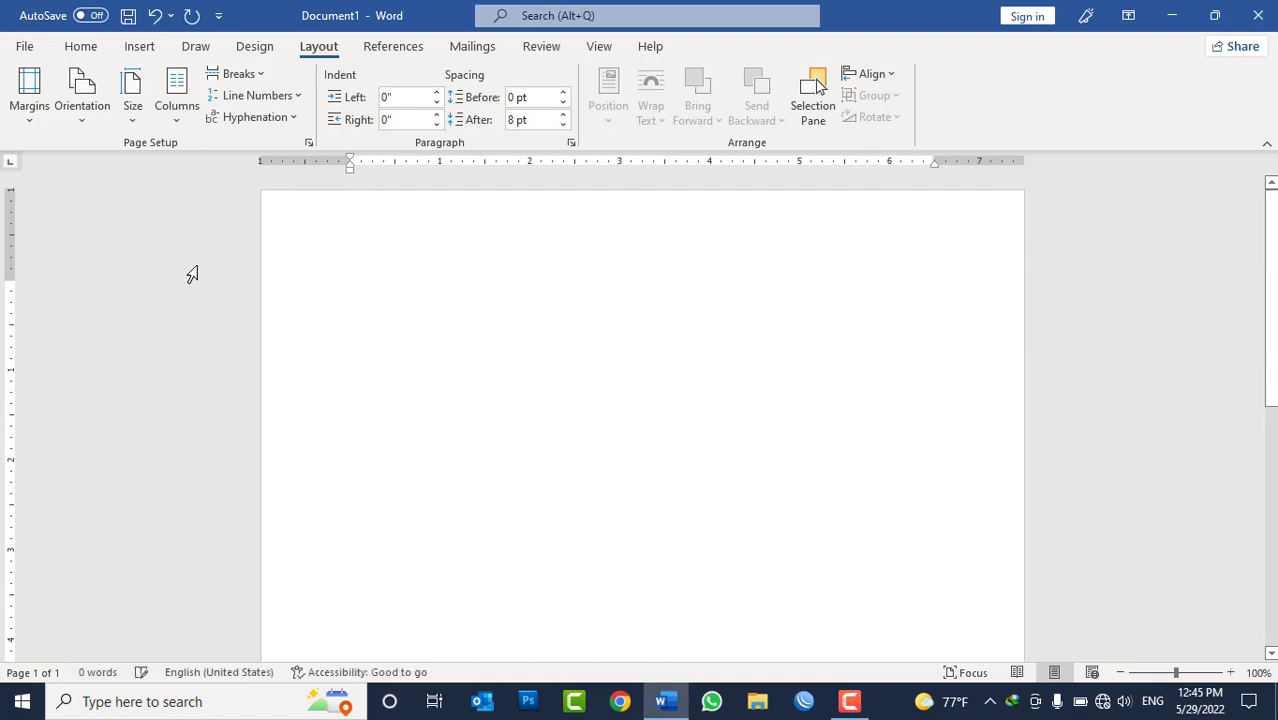
click(285, 121)
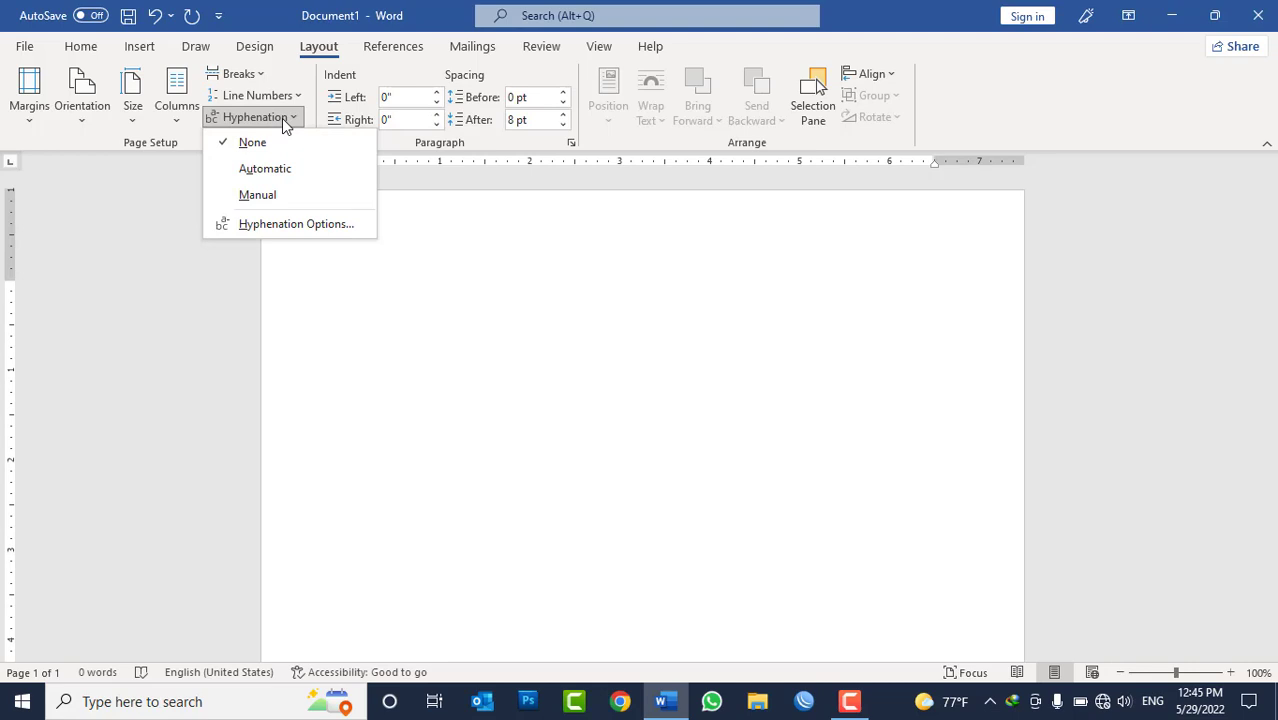
click(479, 222)
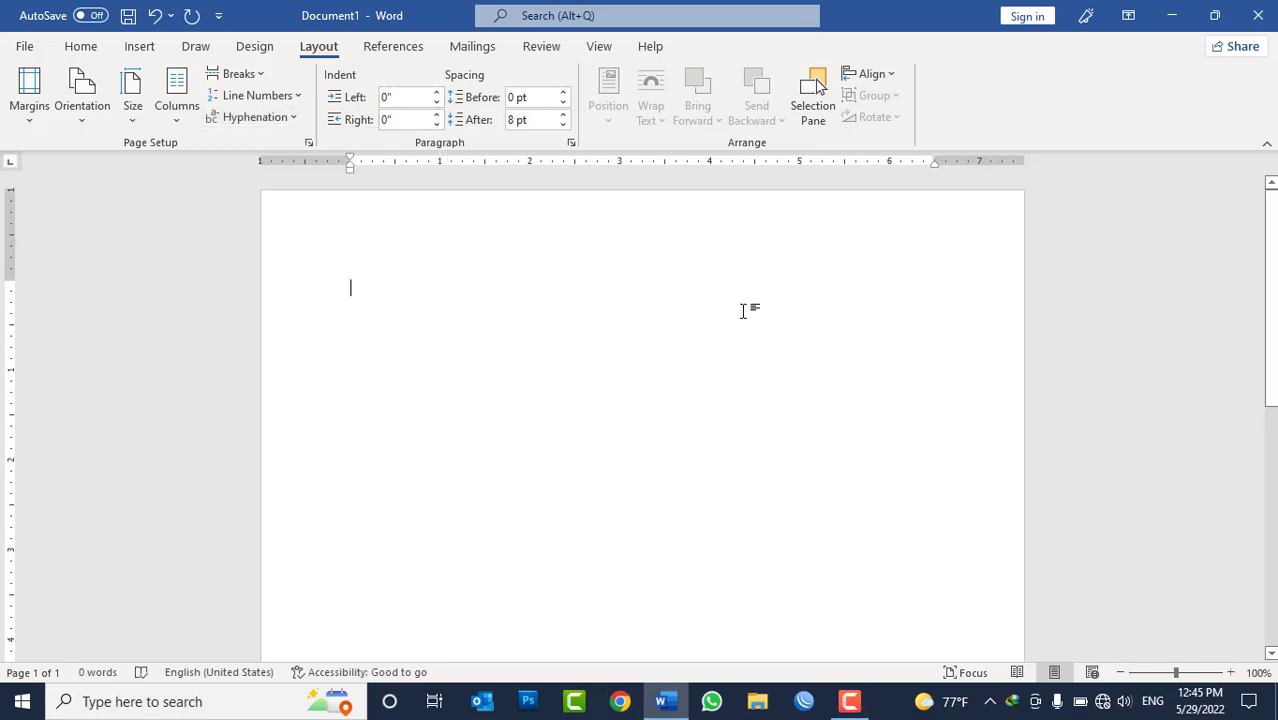
Generate five sample paragraphs with =rand() and select all of them
text(=RAND()
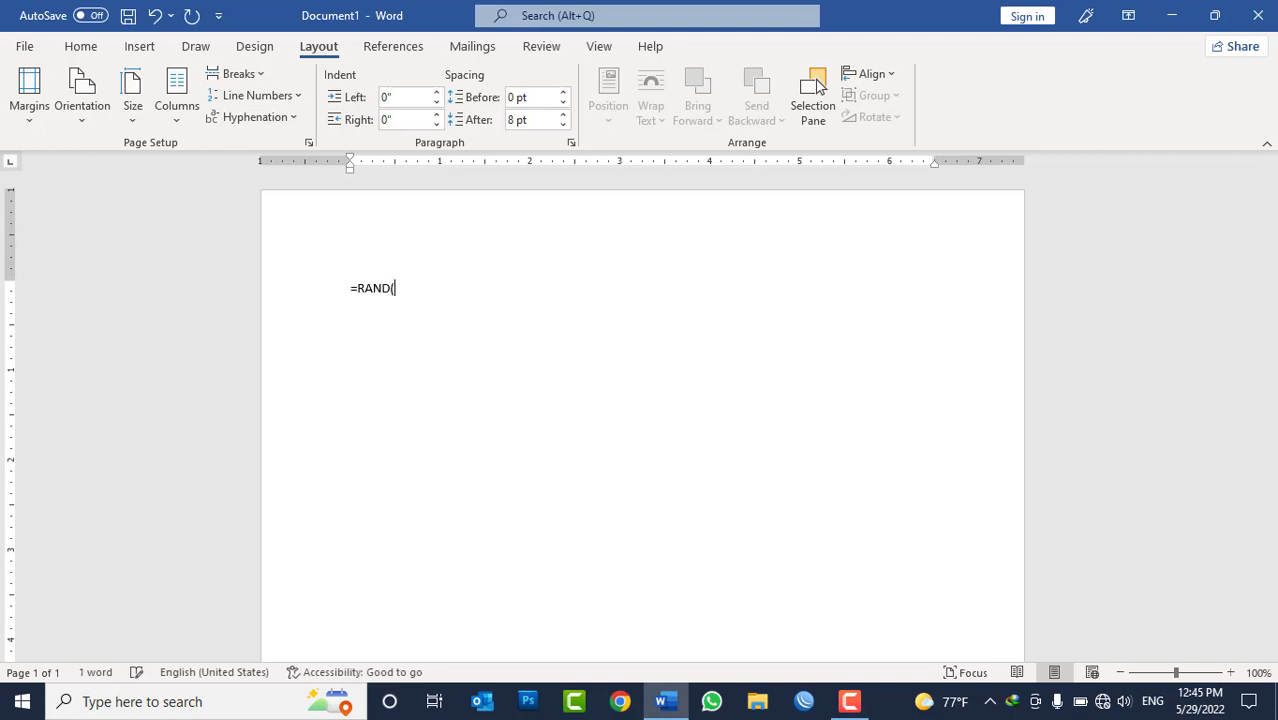
key(BackSpace)
key(BackSpace)
key(BackSpace)
key(BackSpace)
key(BackSpace)
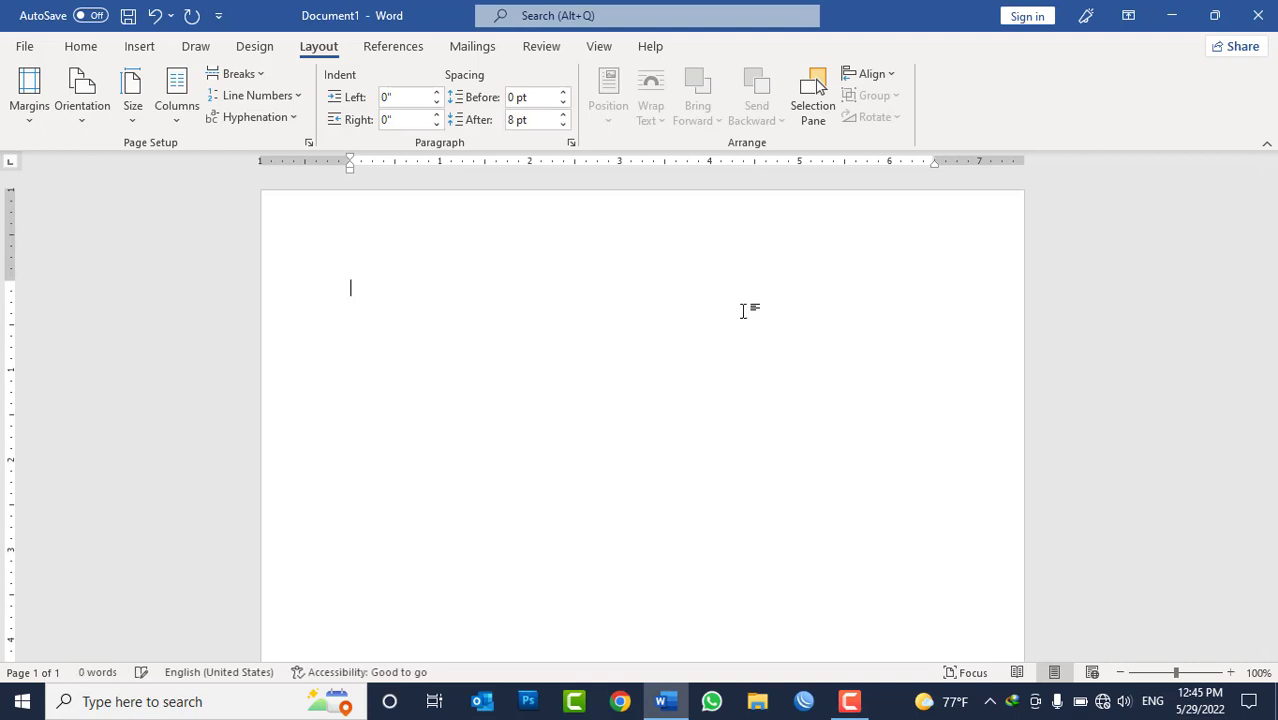
text(=rand())
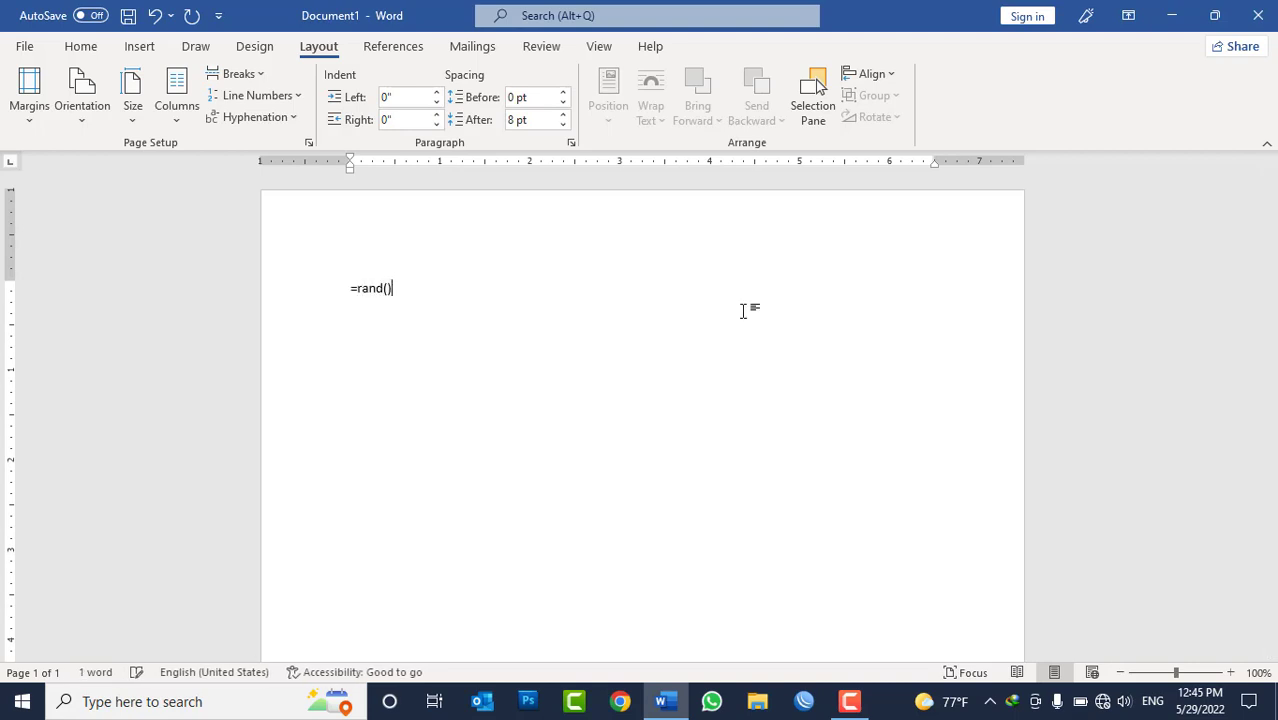
key(Return)
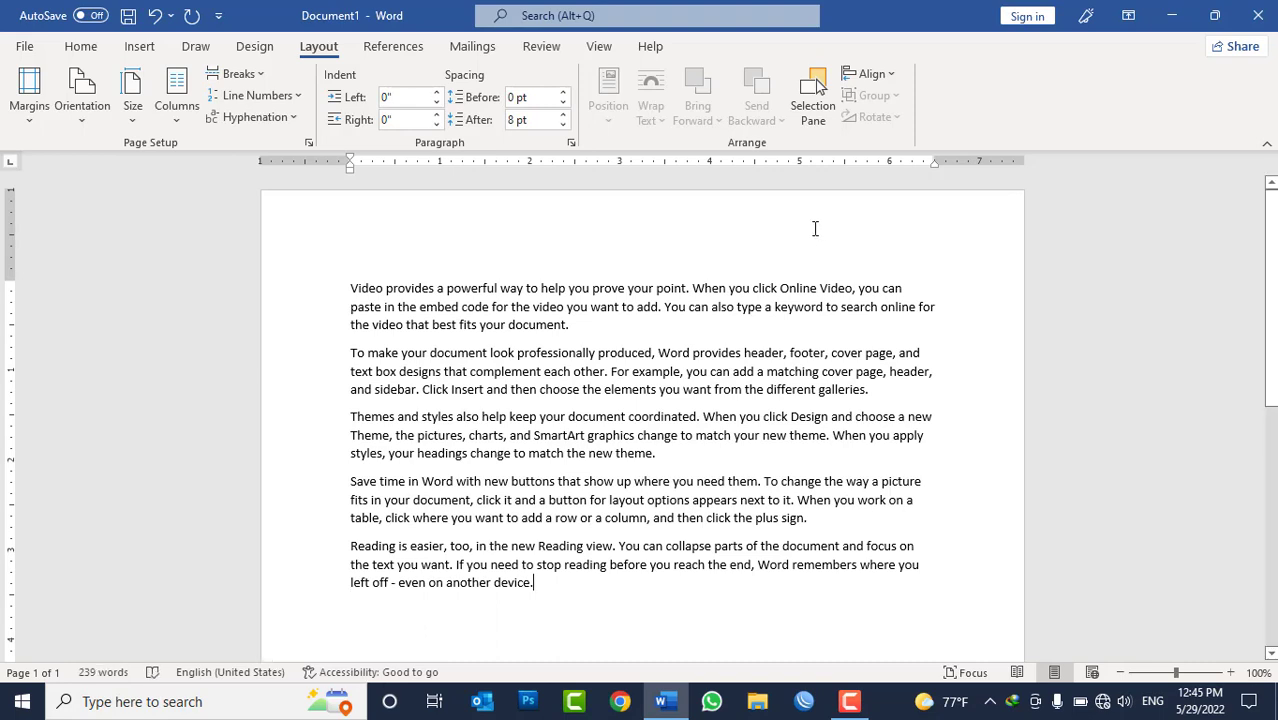
key(ctrl+a)
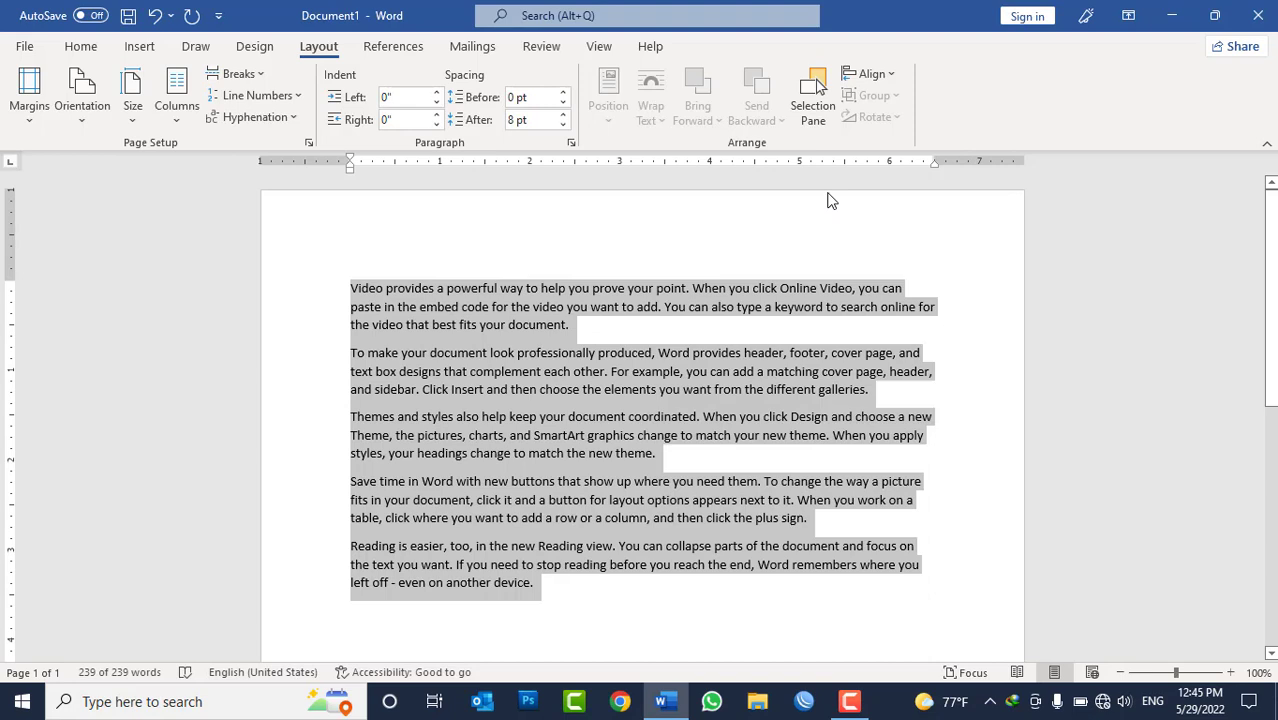
Select the first and second sample paragraphs, then clear the selection
drag(578, 325, 322, 290)
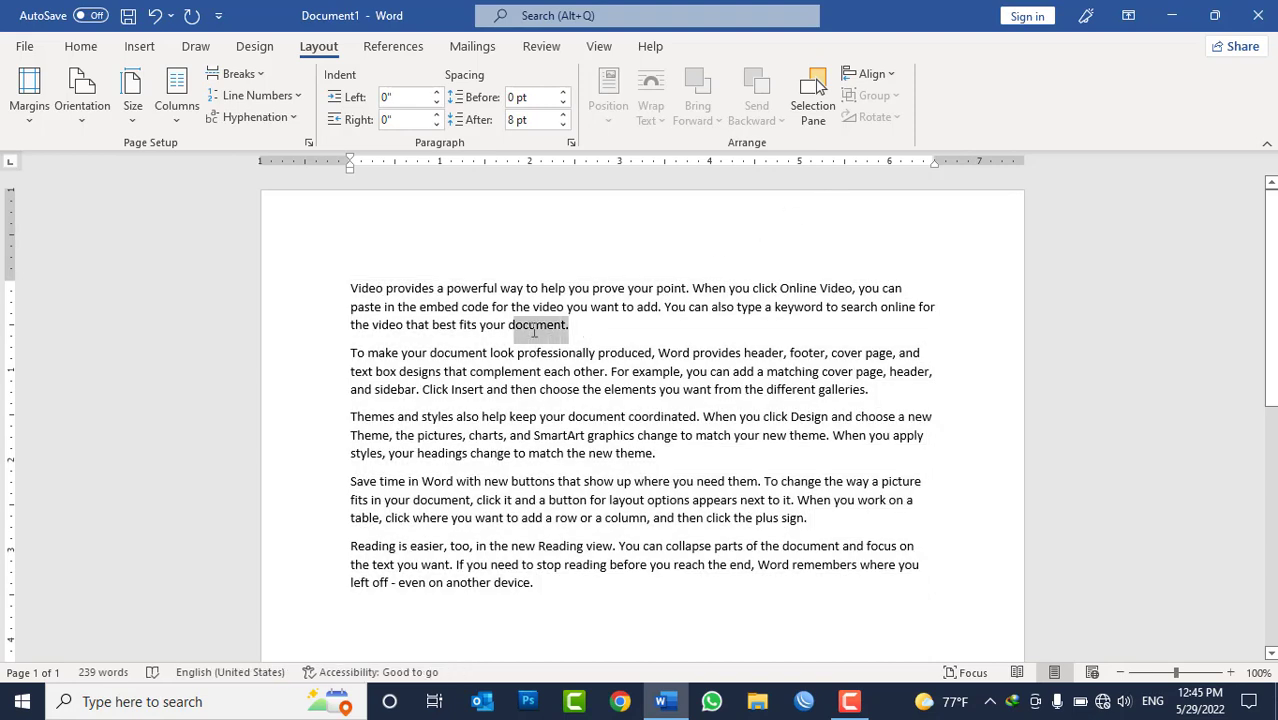
drag(872, 392, 345, 353)
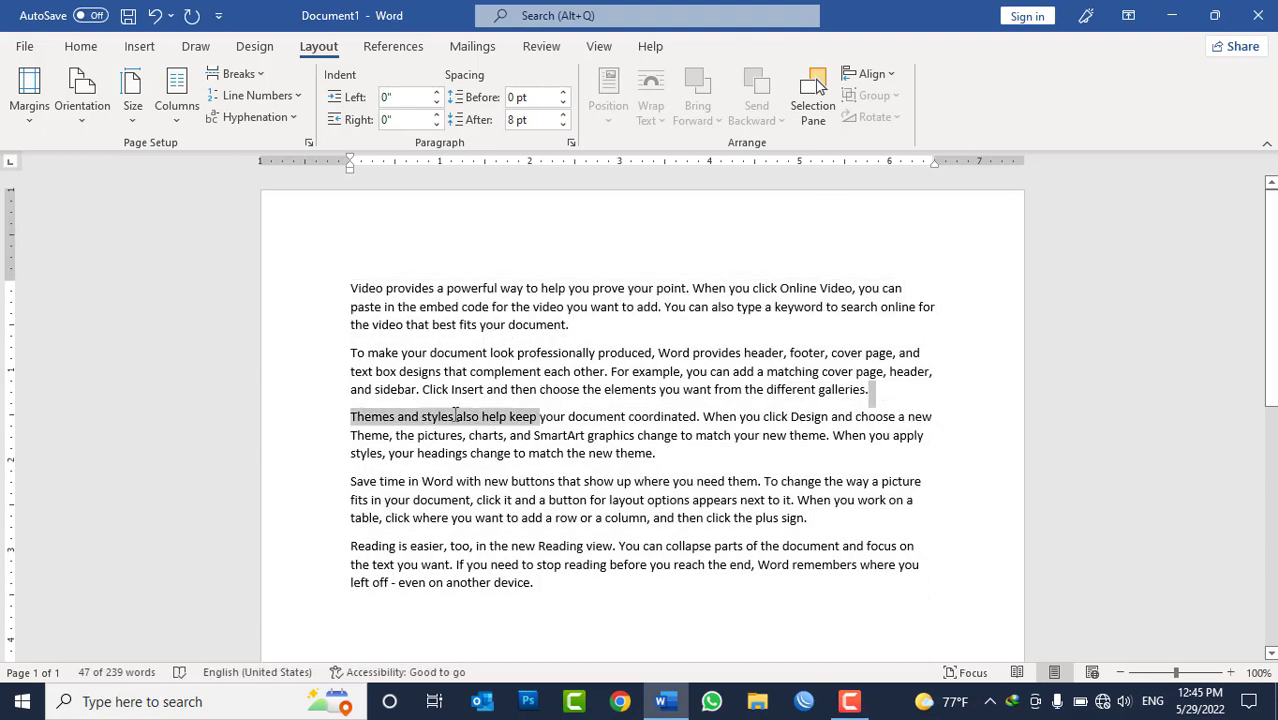
click(411, 447)
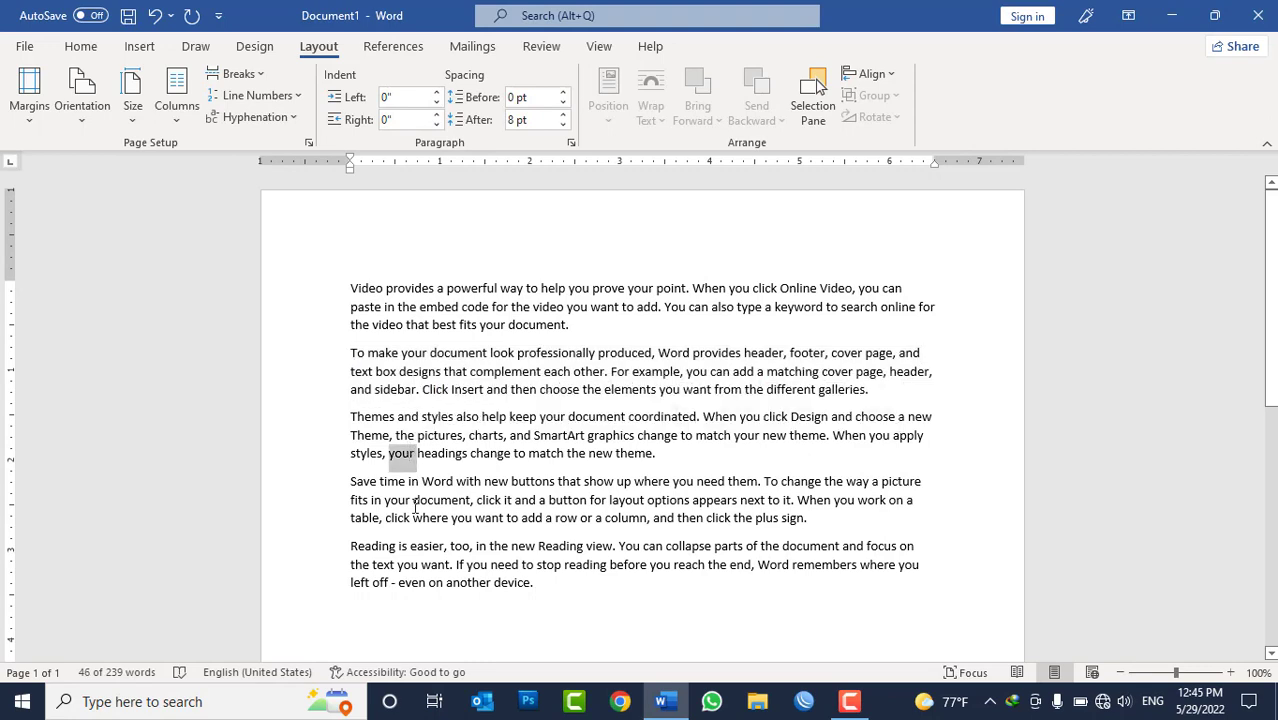
click(439, 555)
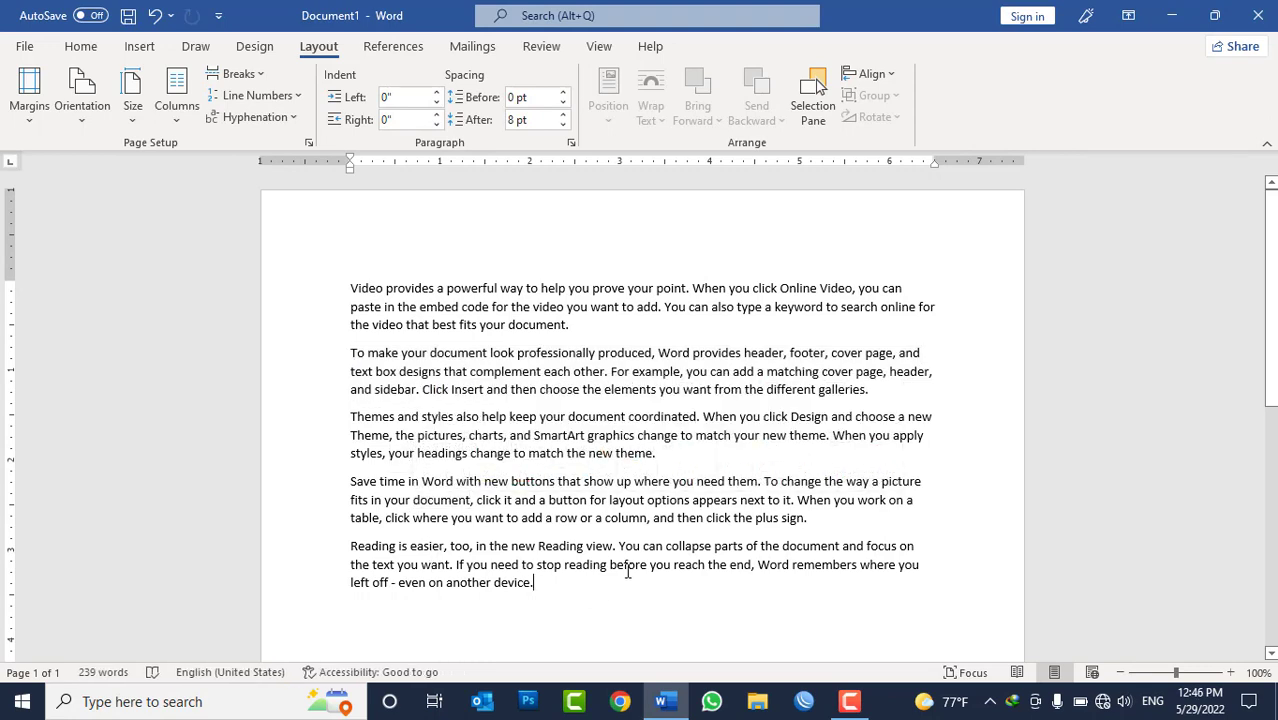
Toggle Show/Hide ¶ on and off on the Home tab, then delete all text
click(94, 50)
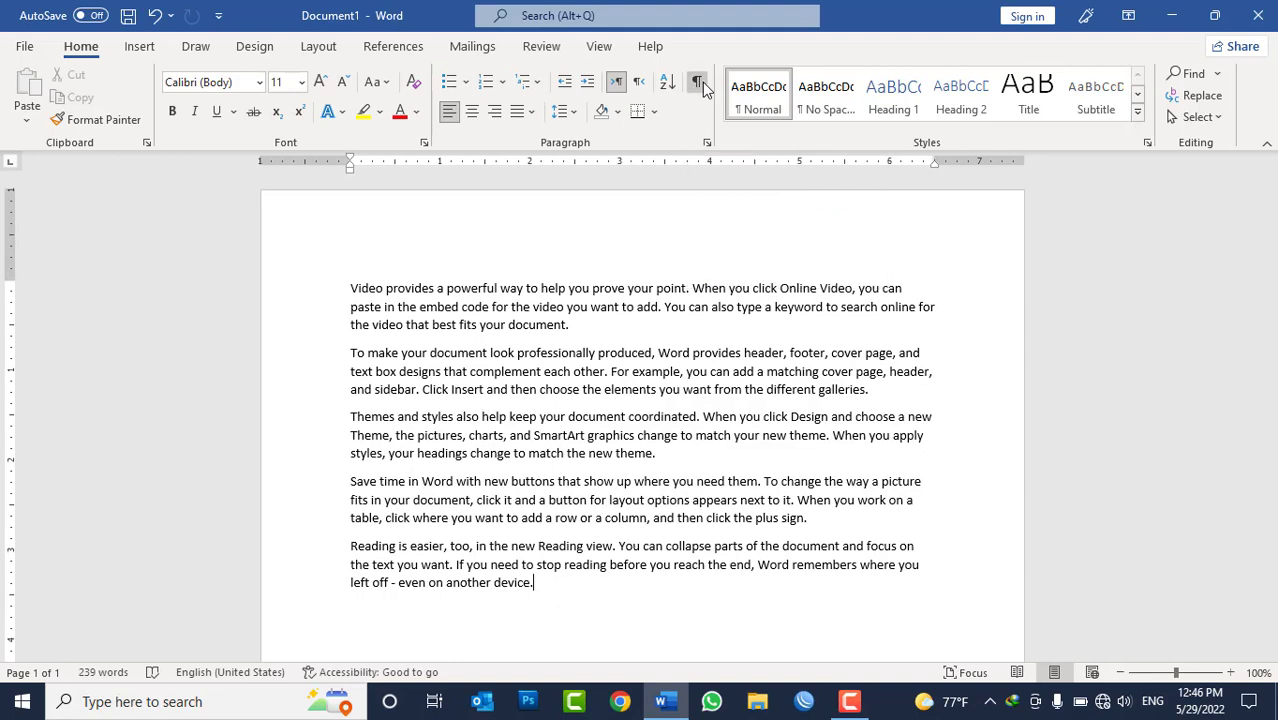
click(700, 86)
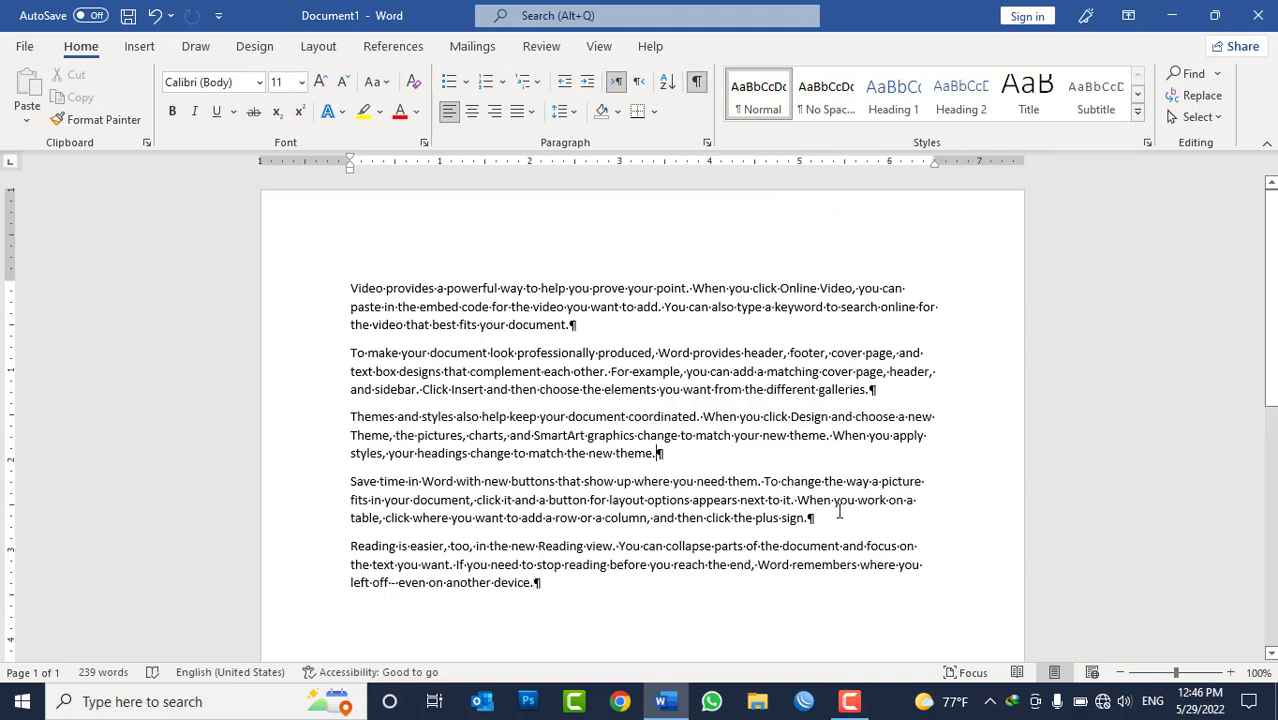
click(619, 590)
click(697, 81)
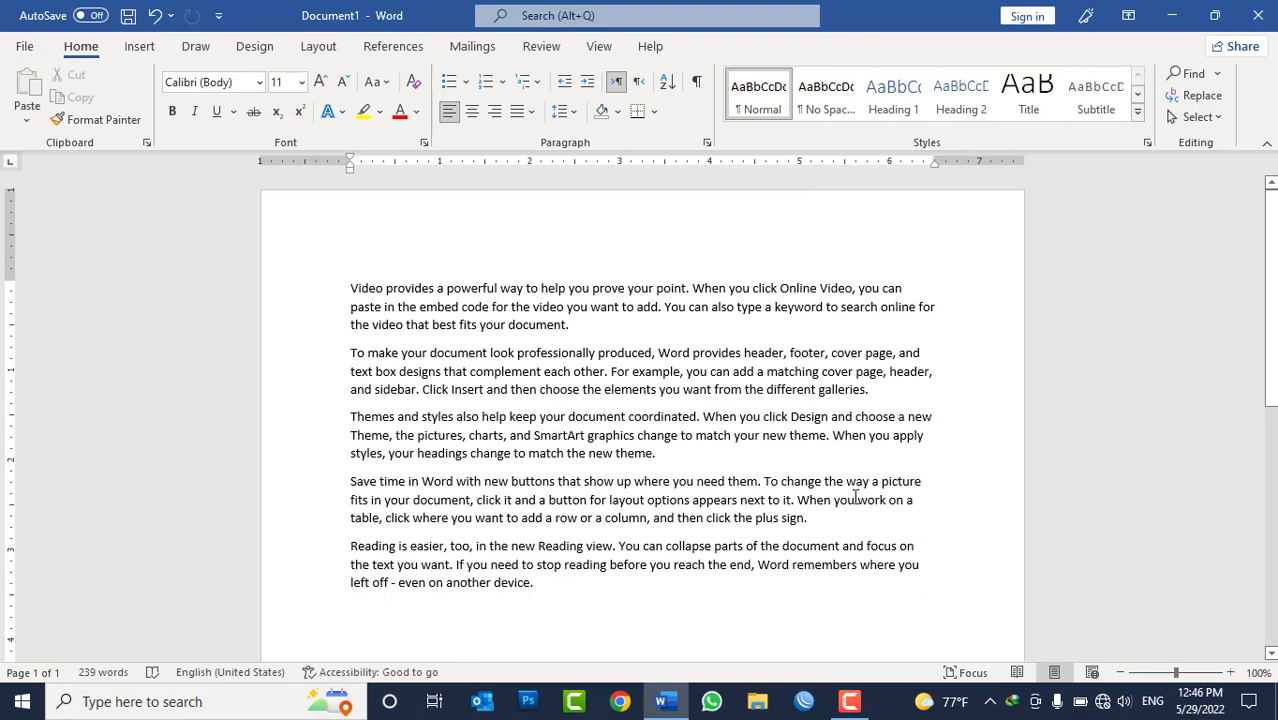
key(ctrl+a)
key(Delete)
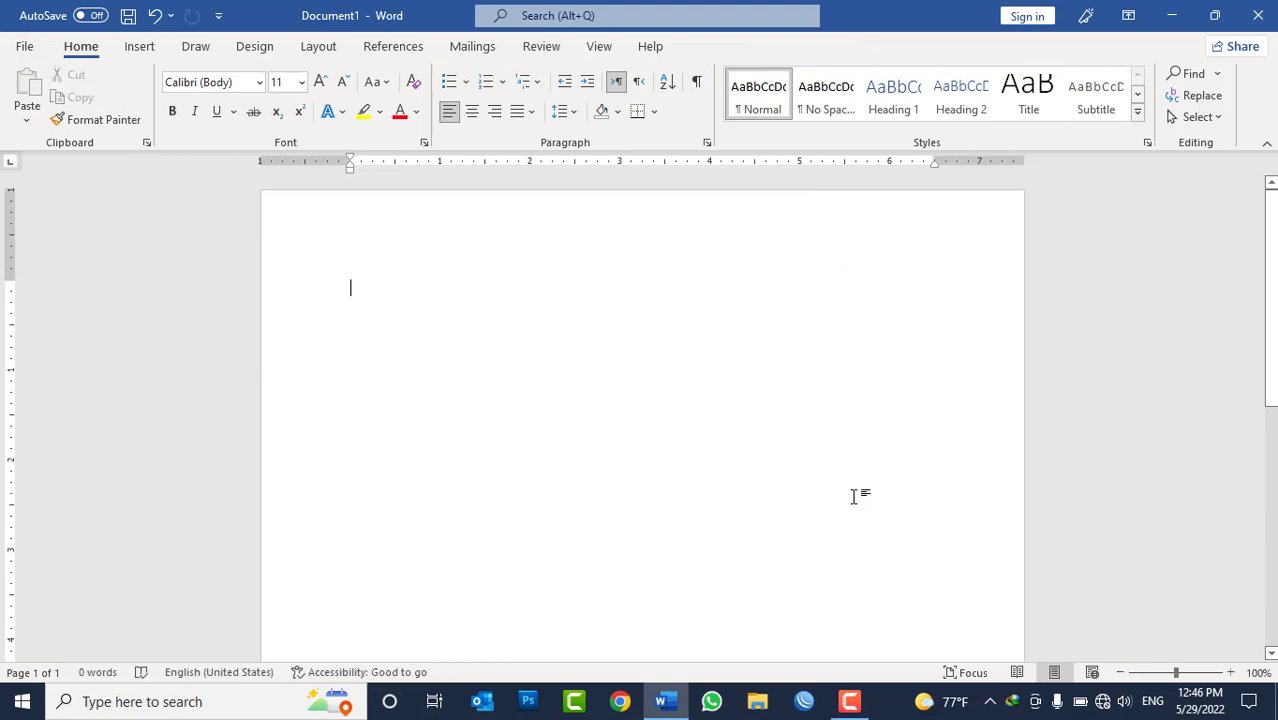
Type two paragraphs of long unbroken w runs, briefly showing the paragraph marks
text(wwwwwwwwwwwwwwwwwwwwwwwwwwwwwwwwwwwwwwwwwwww)
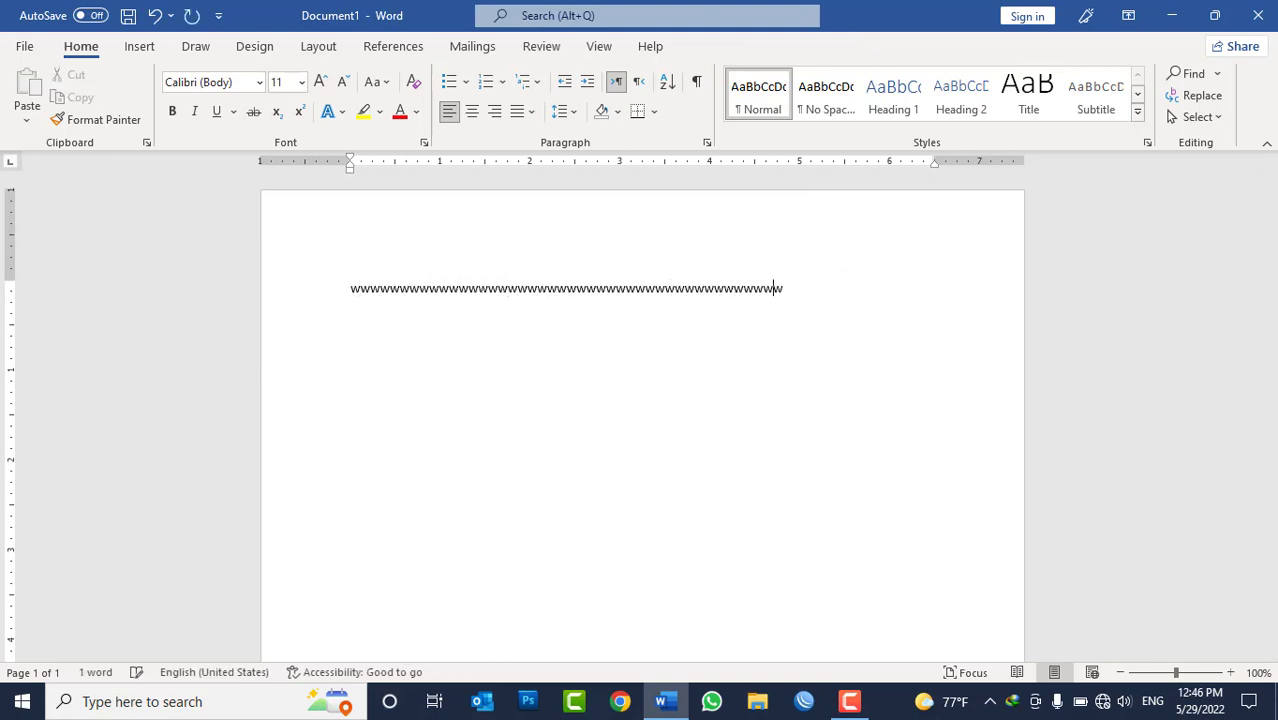
text(wwwwwwwwwwwwwwwwwwwwwwwwwwwwwwwwwwwwwwwwwwwwwwwwwwwwwwwwwwwwwwwwwwww)
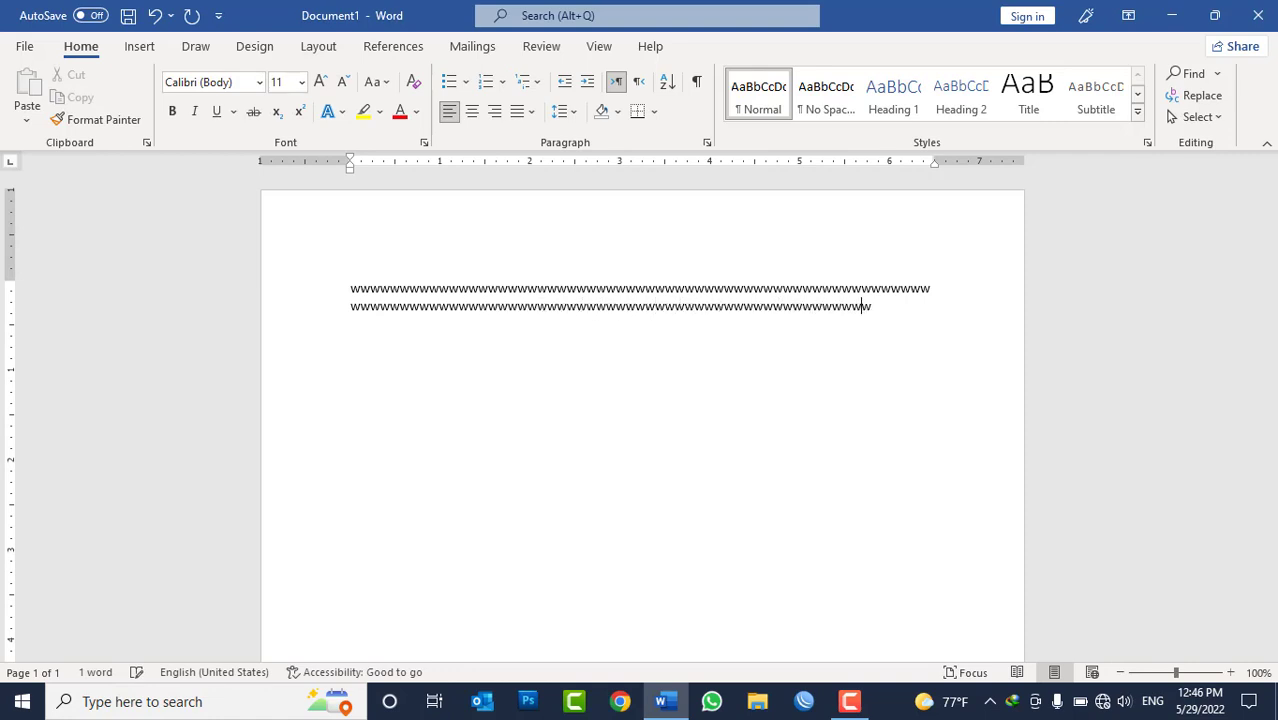
text(wwwwwwwwwwwwwwwwwwwwwwwwwwwwwwwwwwwwwwwwwwwwwwwwwwwwwwwwwwwwwwwwwwwwwwwwwwwwwww)
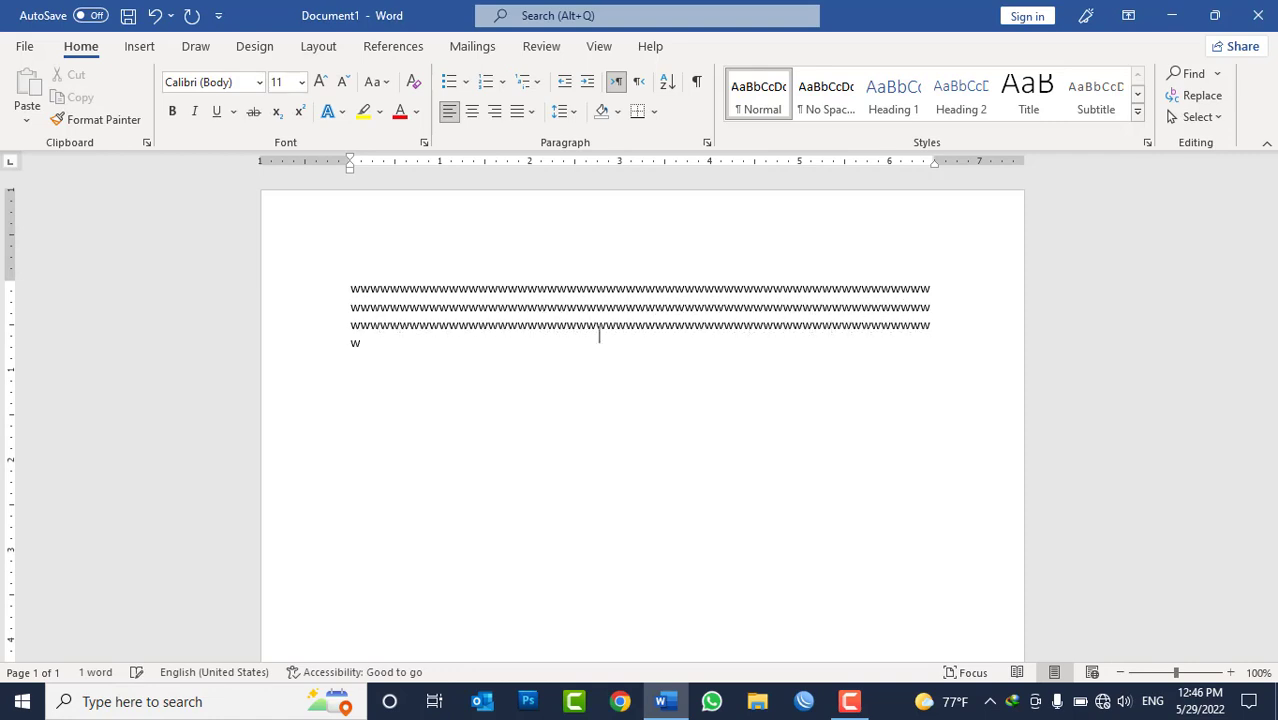
text(wwwwwwwwwwwwwwwwwwwwwwwwwwwww)
key(Return)
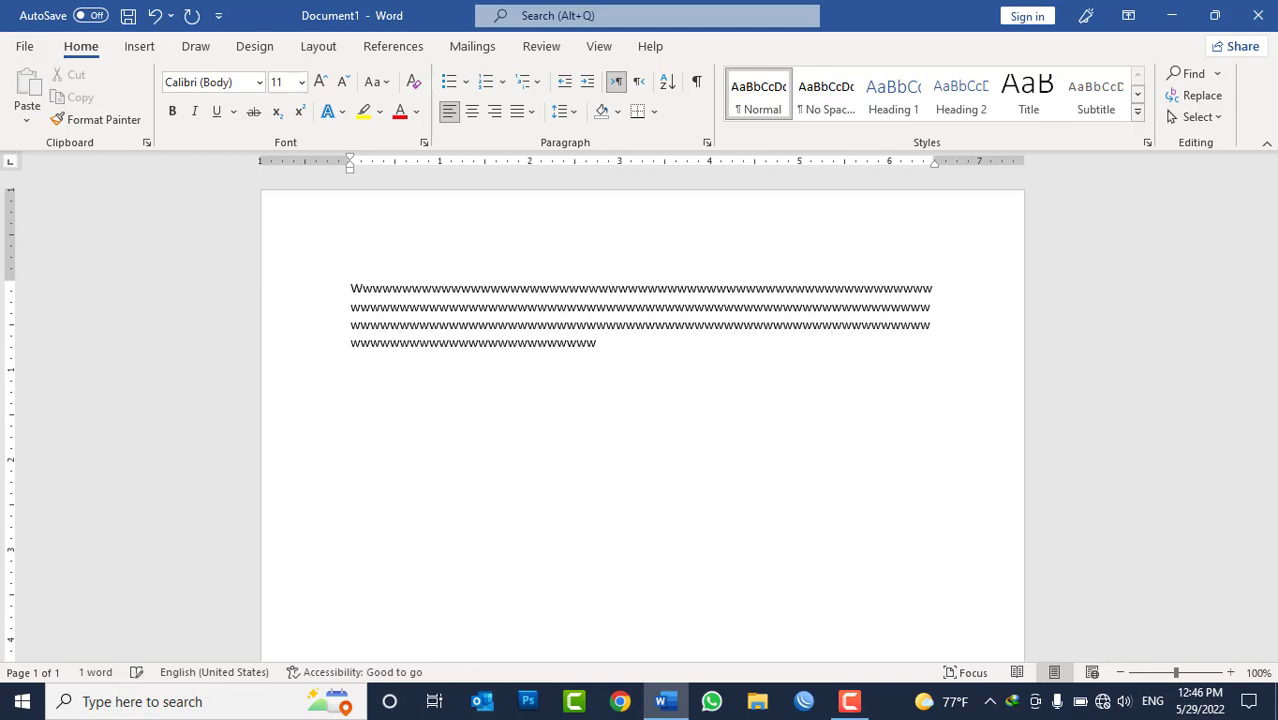
text(w)
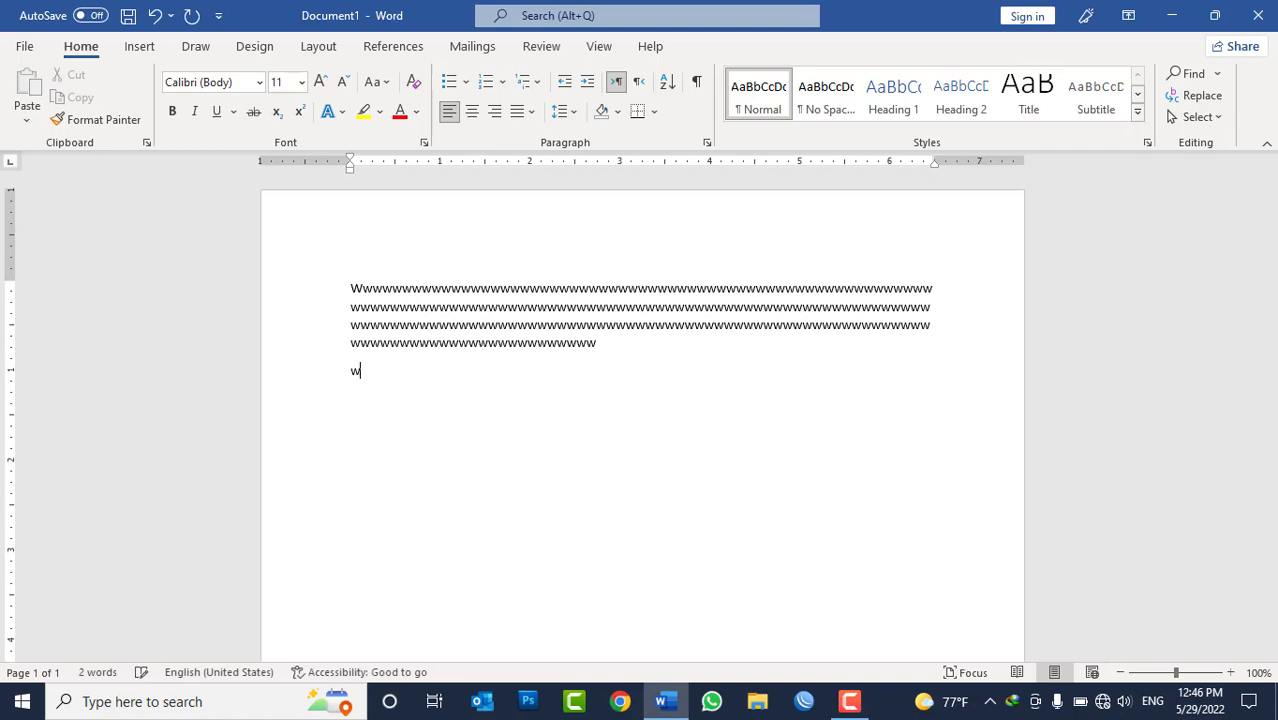
text(wwwwwwwwwwwwwwwwwwwwwwwwwwwwwwwwwwwwwwwwwwwwwwwwwwwwwwwwwwwwwwwwwwwwwwwwwwwwwwwwwwwww)
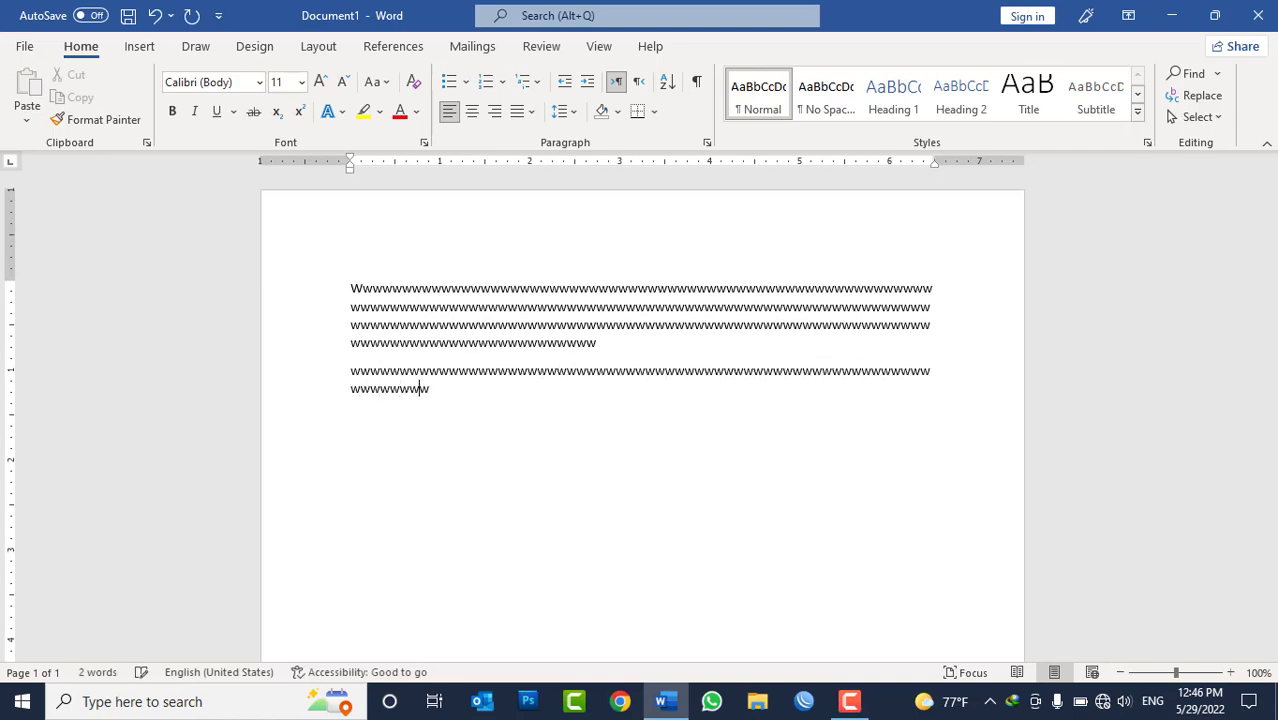
text(wwwwwwwwwwwwwwwwwwwwwwwwwwwwwwwwwwwwww)
text(wwwwwwwwwwwwwwwwwww)
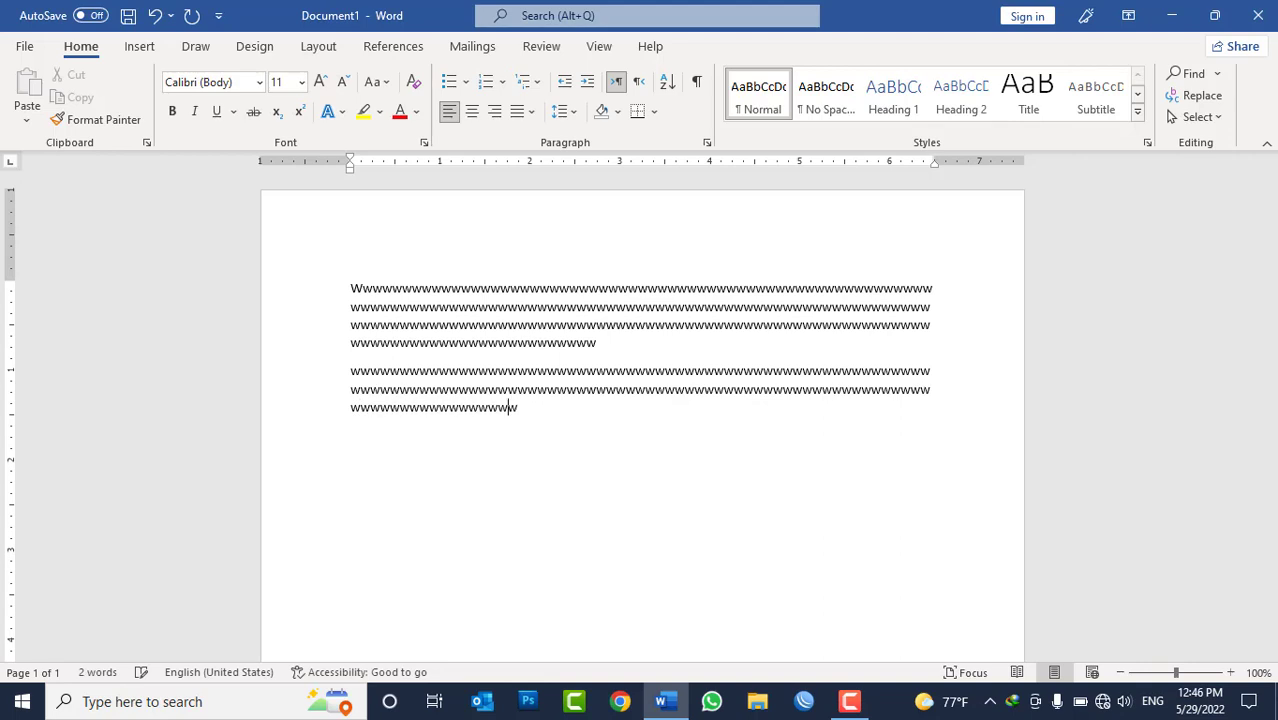
text(wwwwwwwwwwwwwwwwwwwwwwwwwwww)
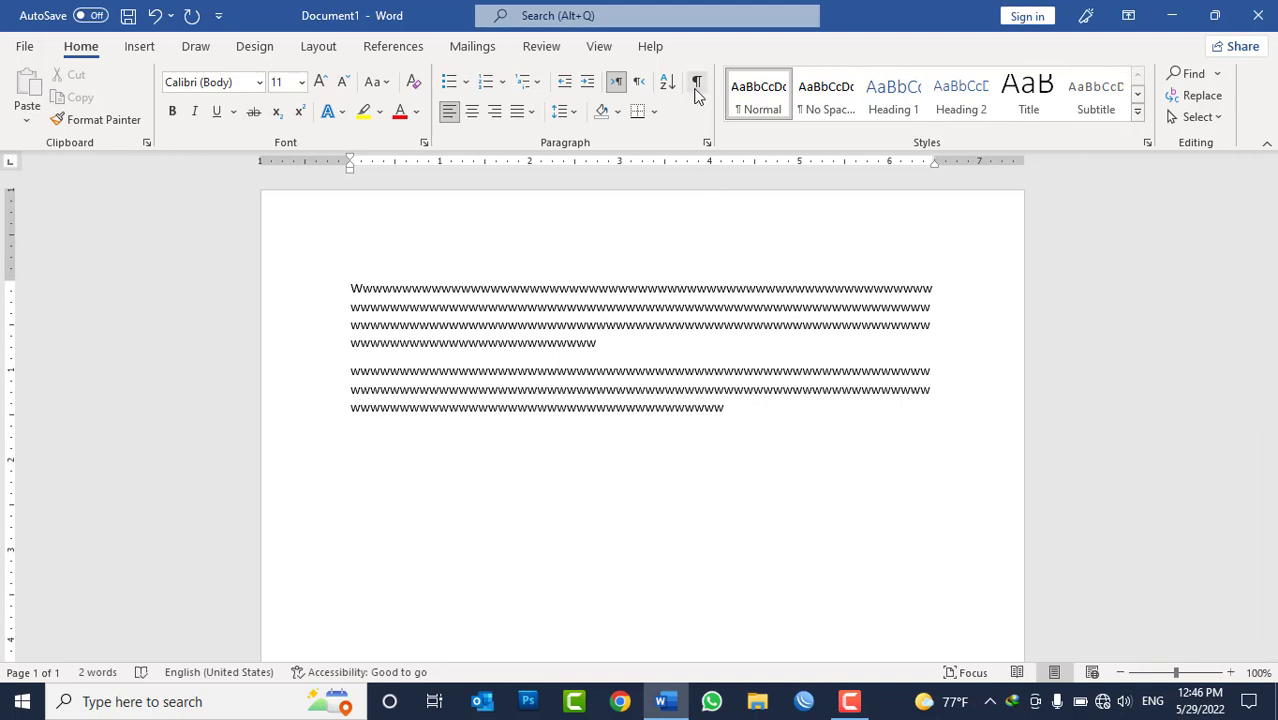
click(697, 88)
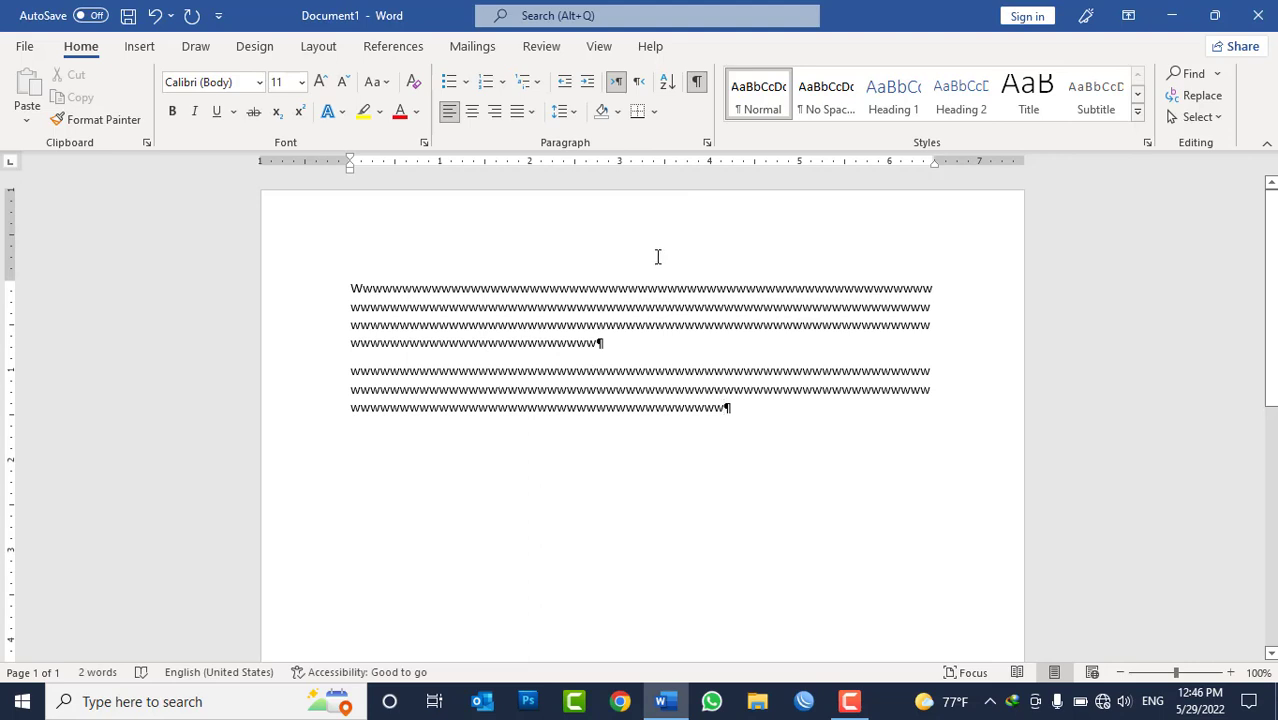
click(697, 84)
Replace the w runs with five =rand() sample paragraphs and select them all
click(318, 46)
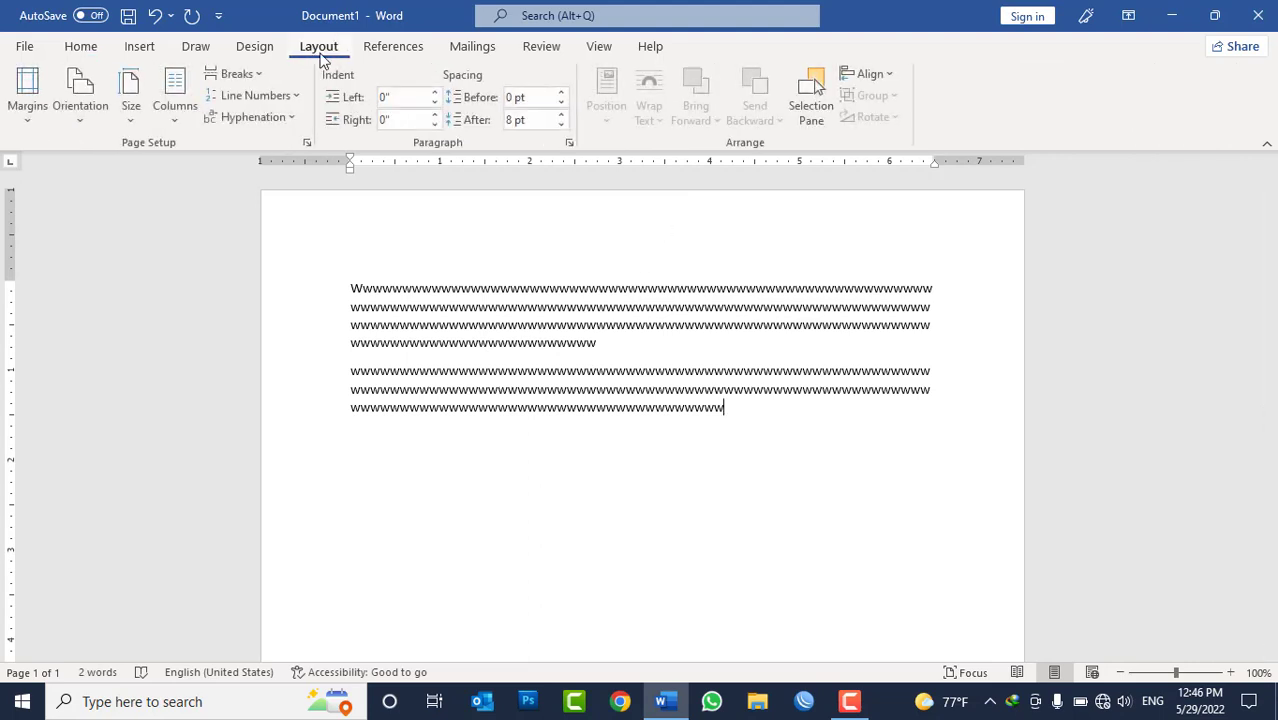
key(ctrl+a)
text(=r)
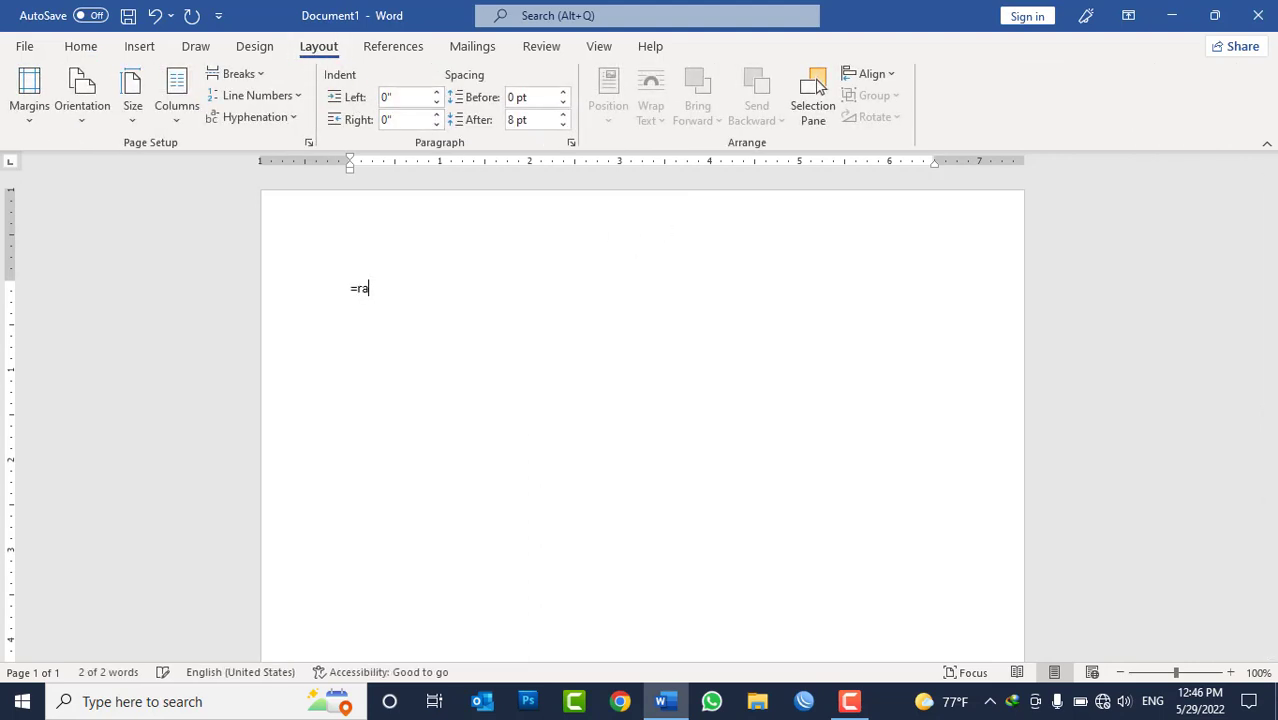
text(and())
key(Return)
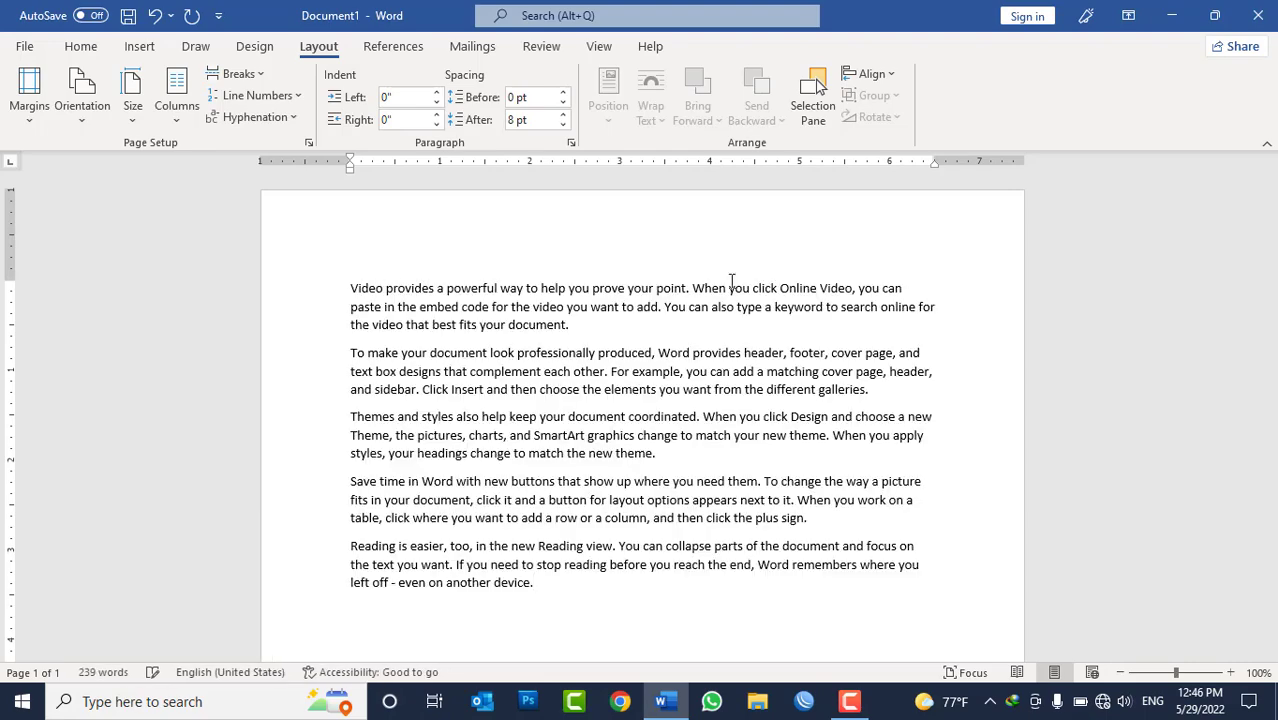
key(ctrl+a)
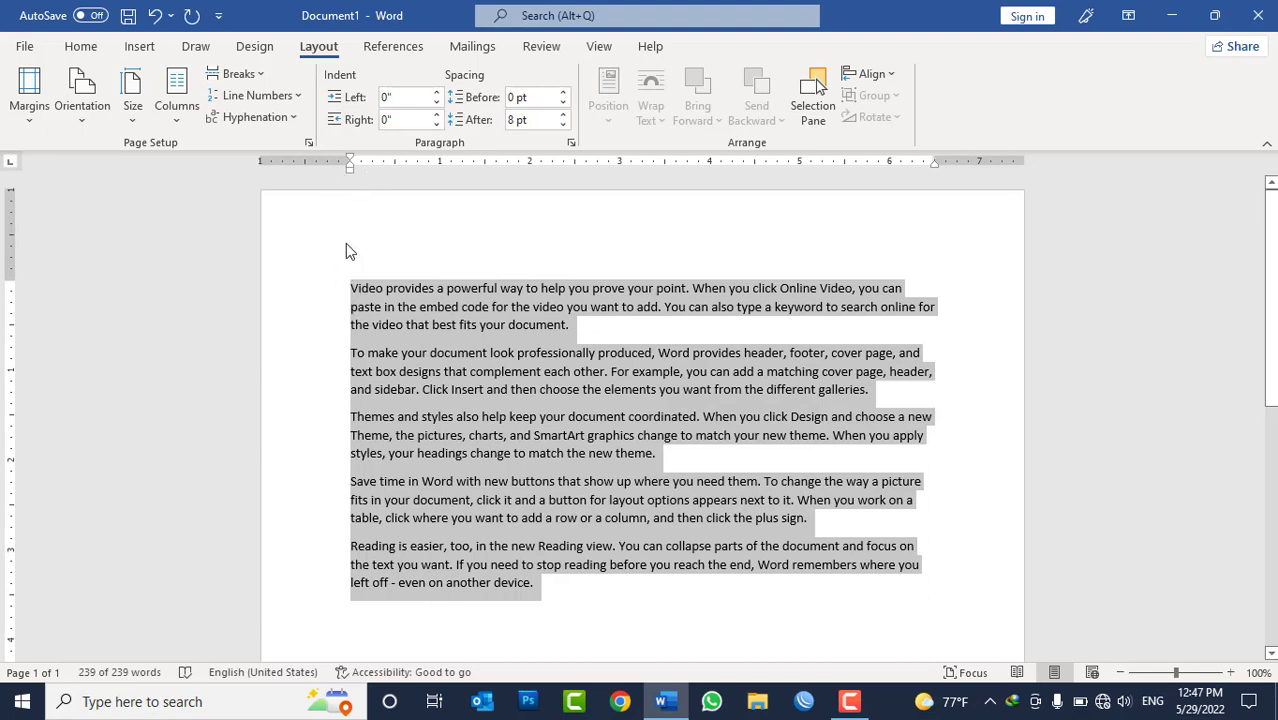
Try a left indent on the paragraphs, then reset the left indent to 0"
click(409, 97)
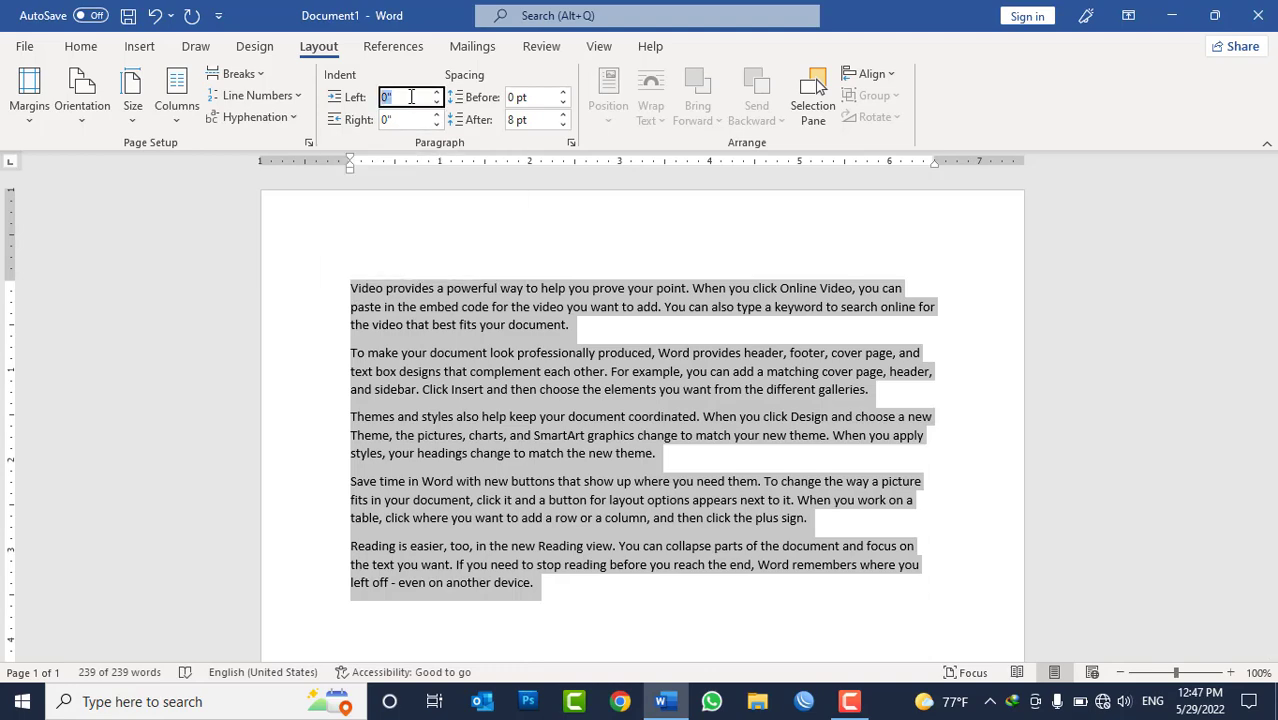
text(0)
key(Return)
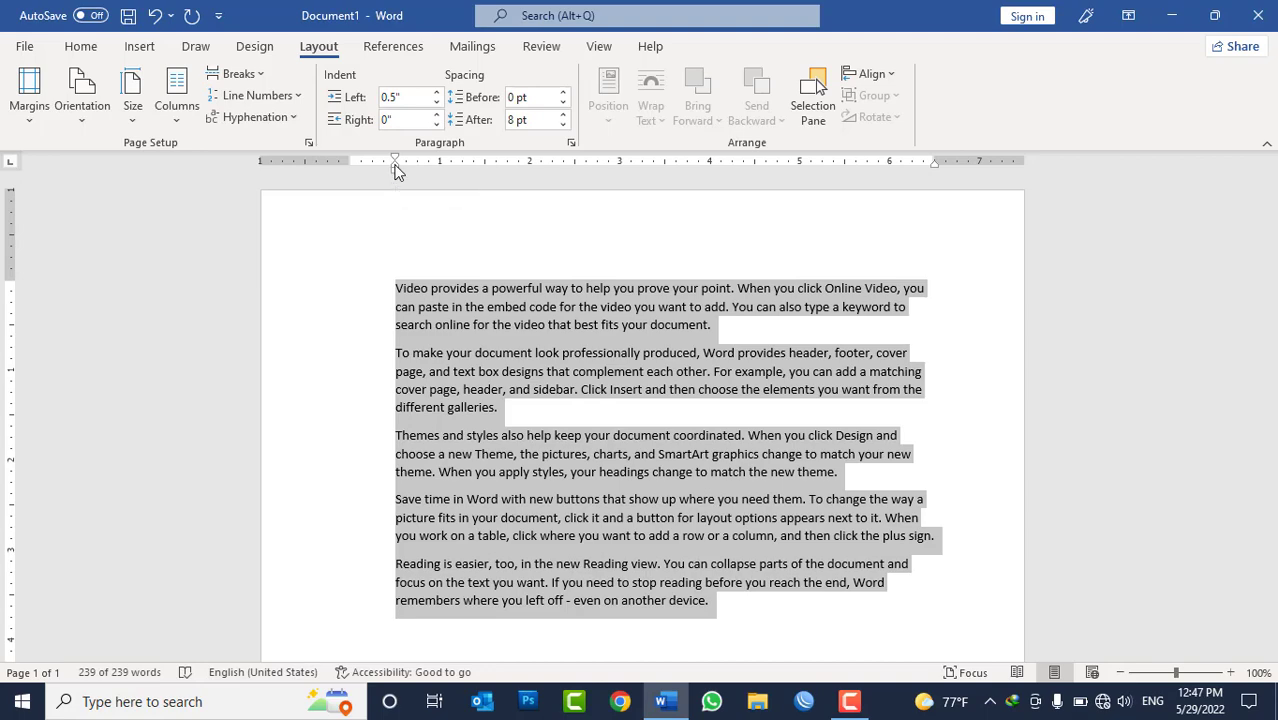
drag(397, 170, 350, 160)
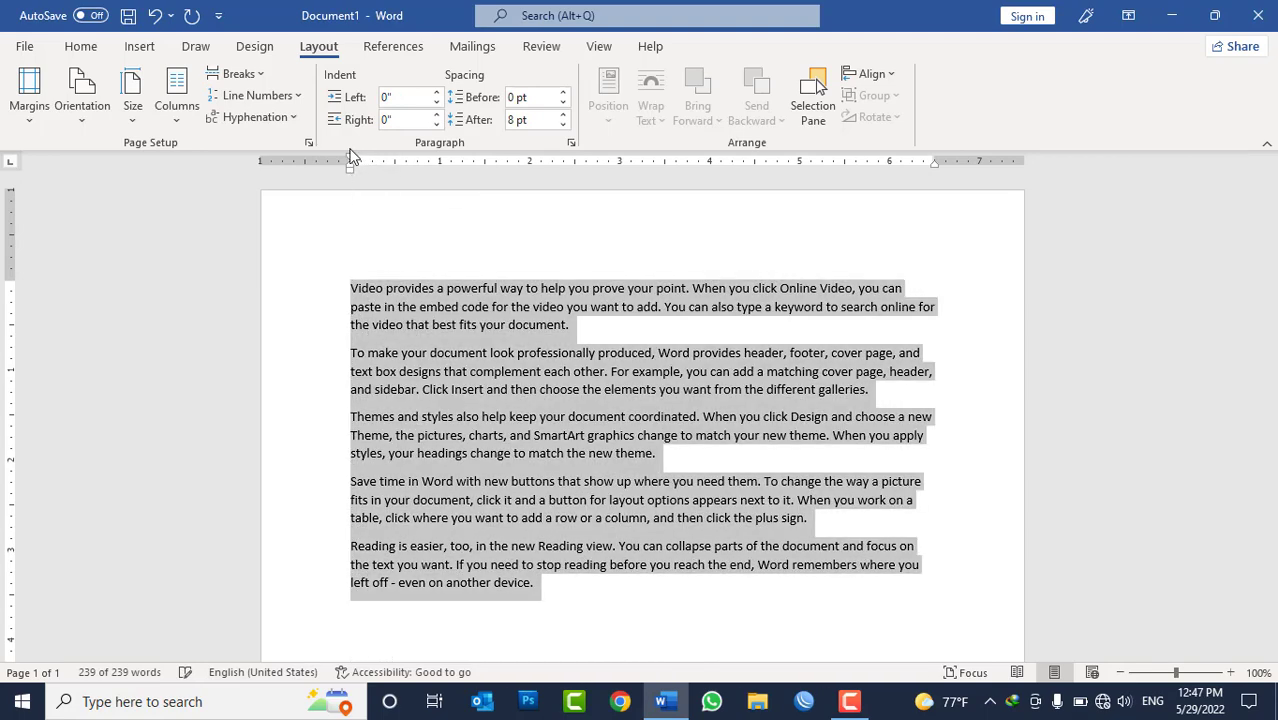
key(ctrl+z)
key(ctrl+z)
click(408, 97)
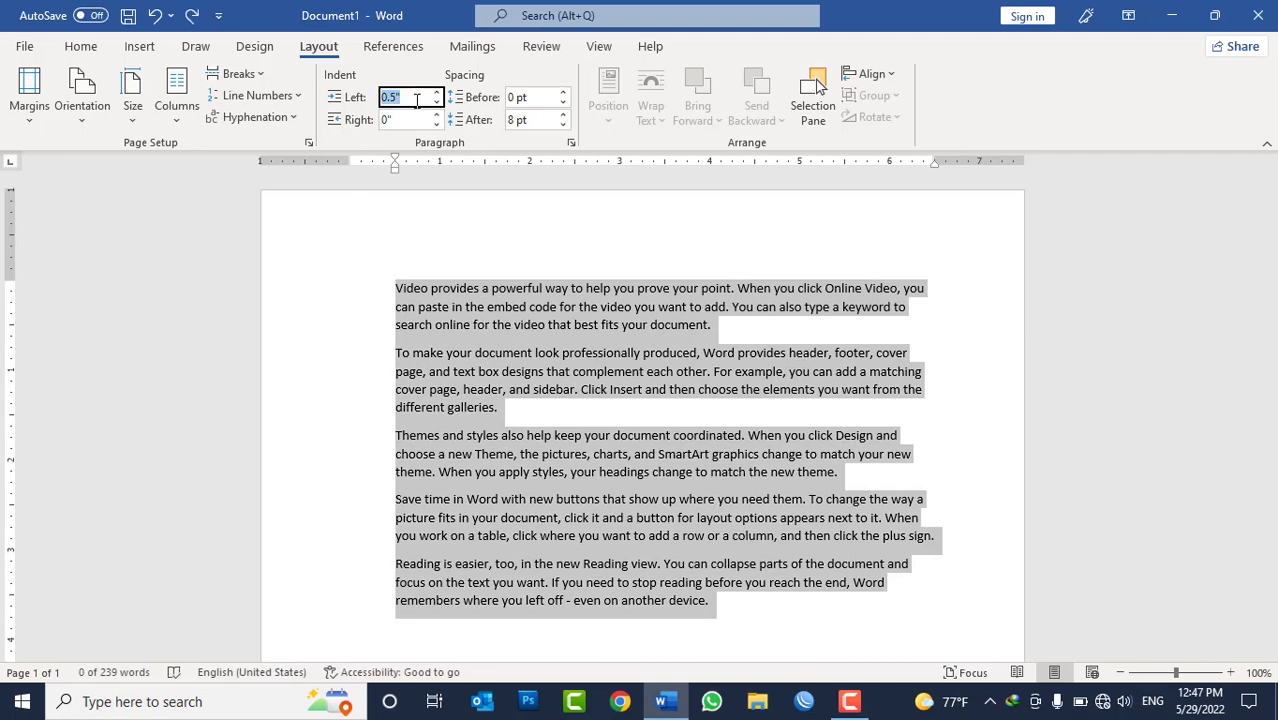
text(0)
key(Return)
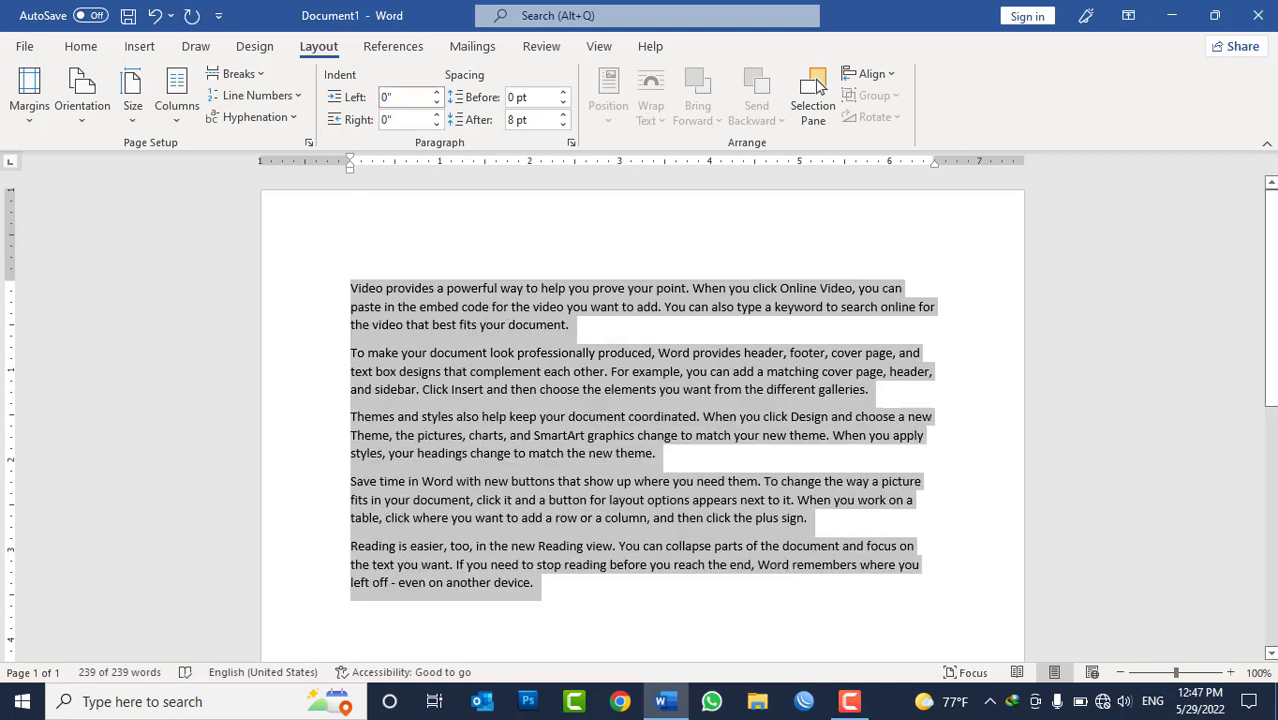
Try a 1" right indent, reset it to 0", and justify all paragraphs
click(417, 119)
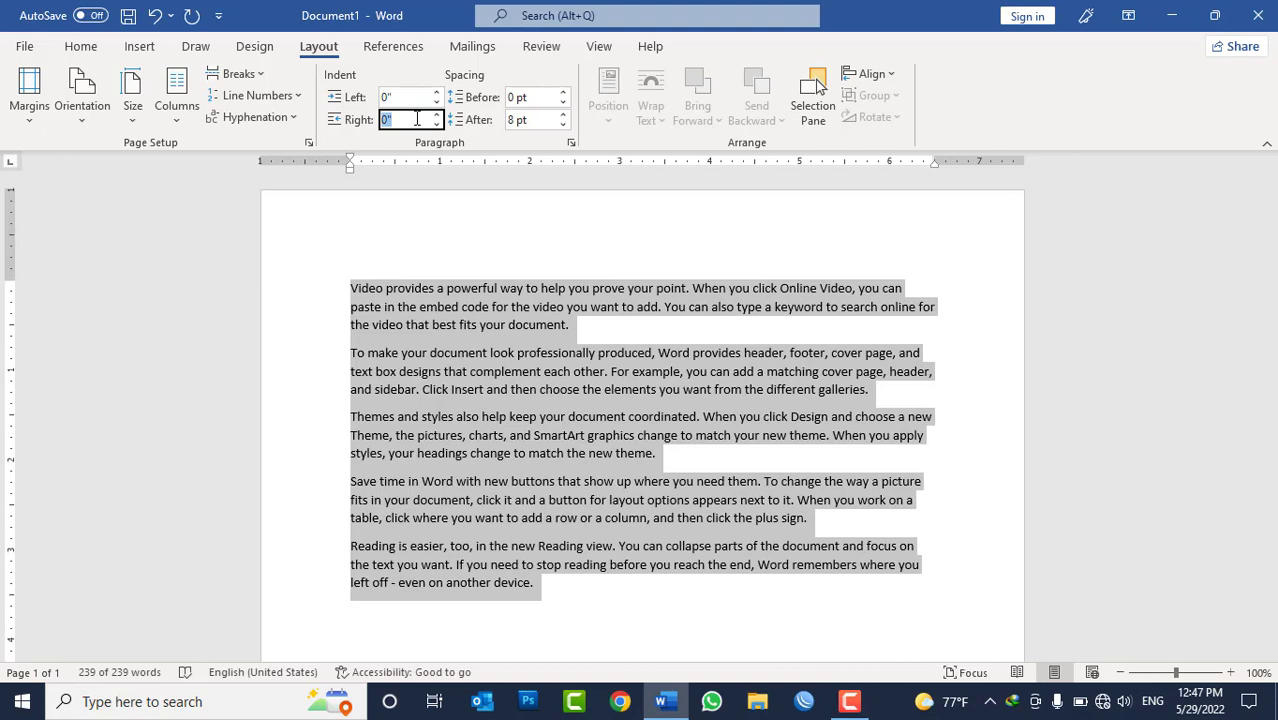
text(1)
key(Return)
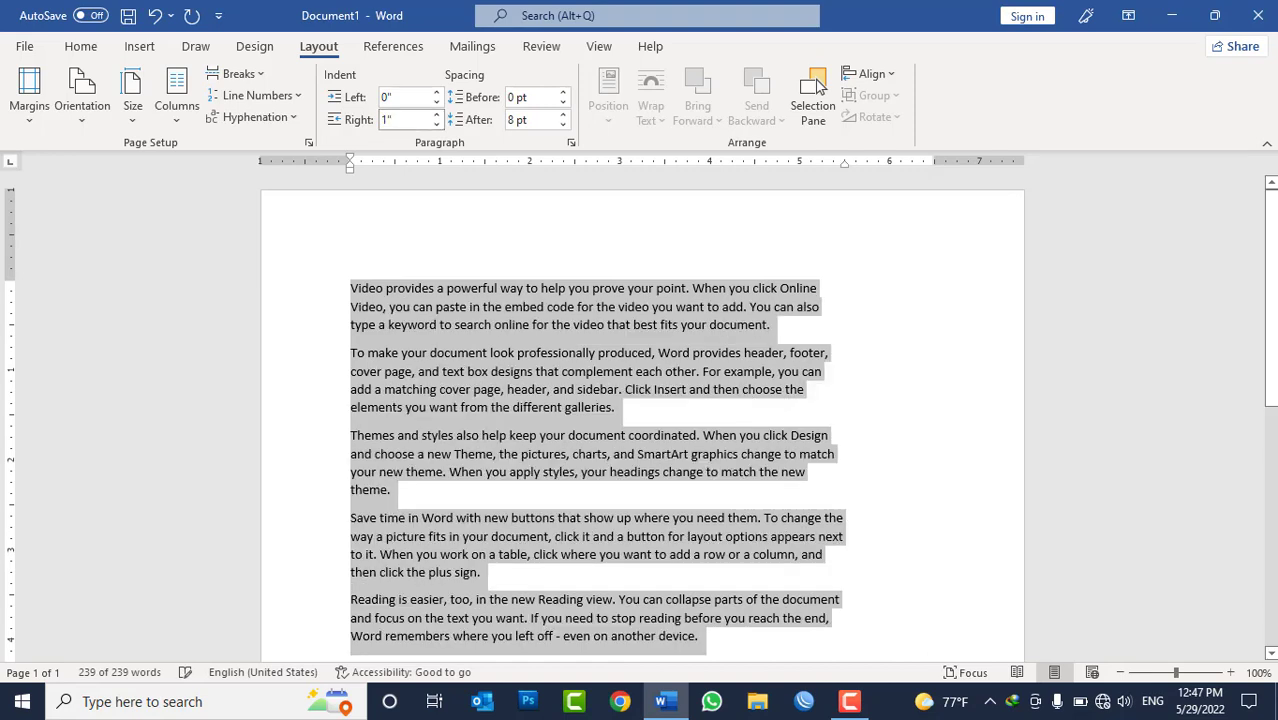
click(410, 117)
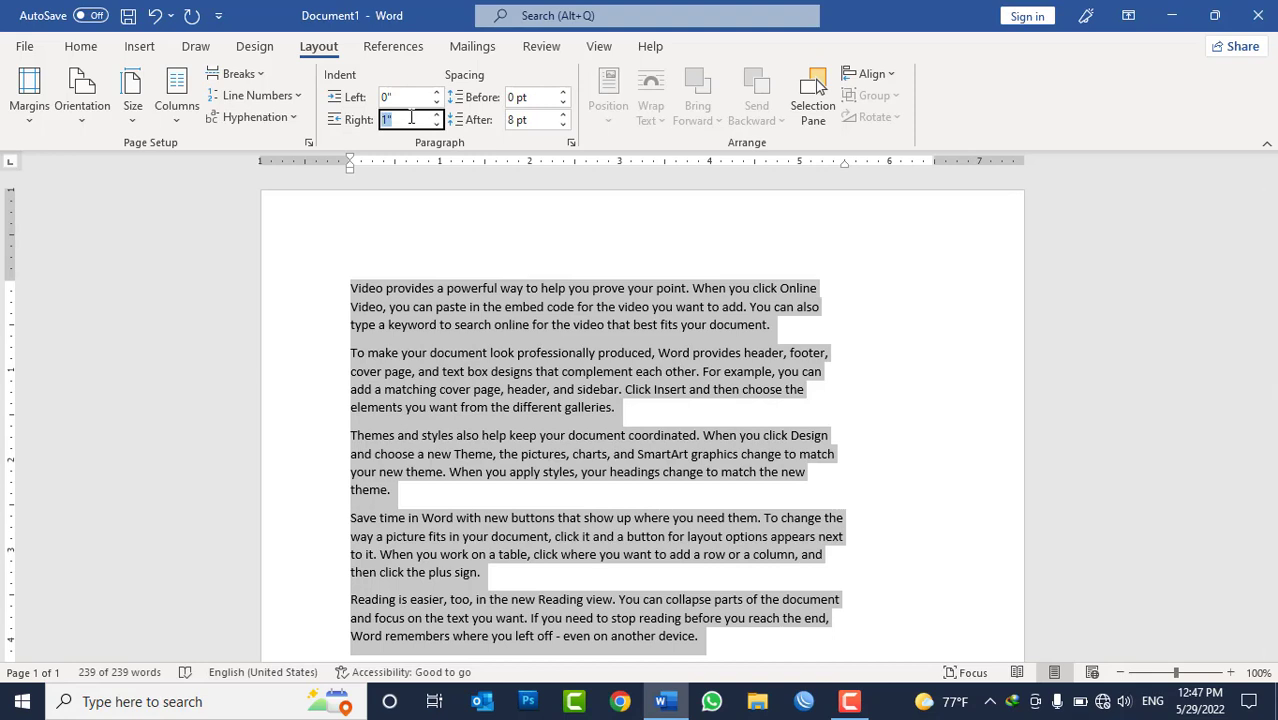
text(0)
key(Return)
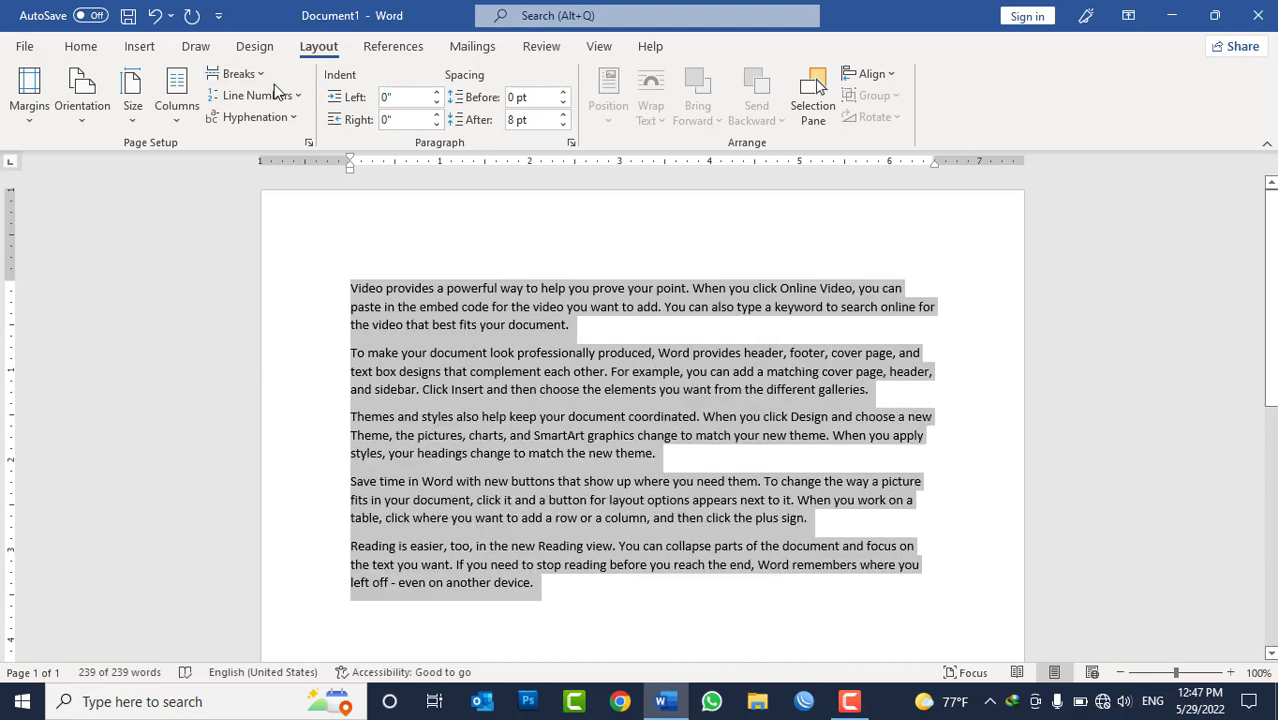
key(ctrl+j)
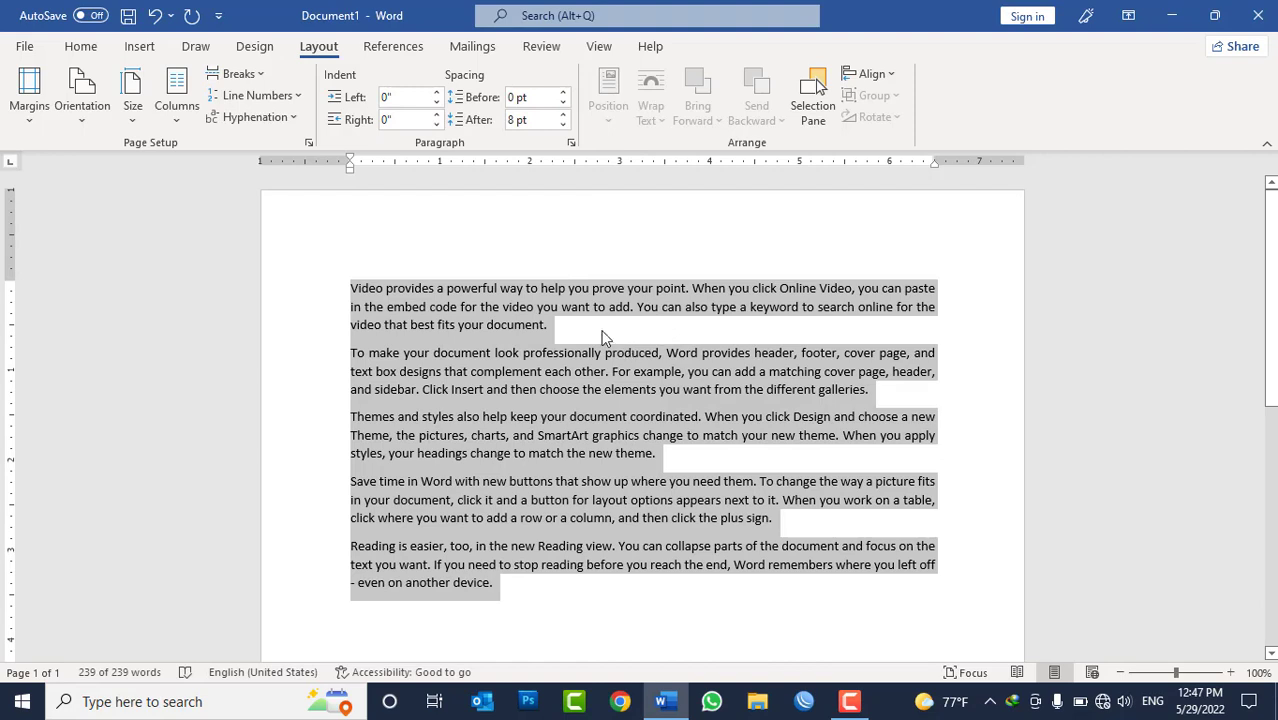
Delete paragraphs two to five, leaving only the 'Video provides' paragraph selected
drag(578, 330, 621, 603)
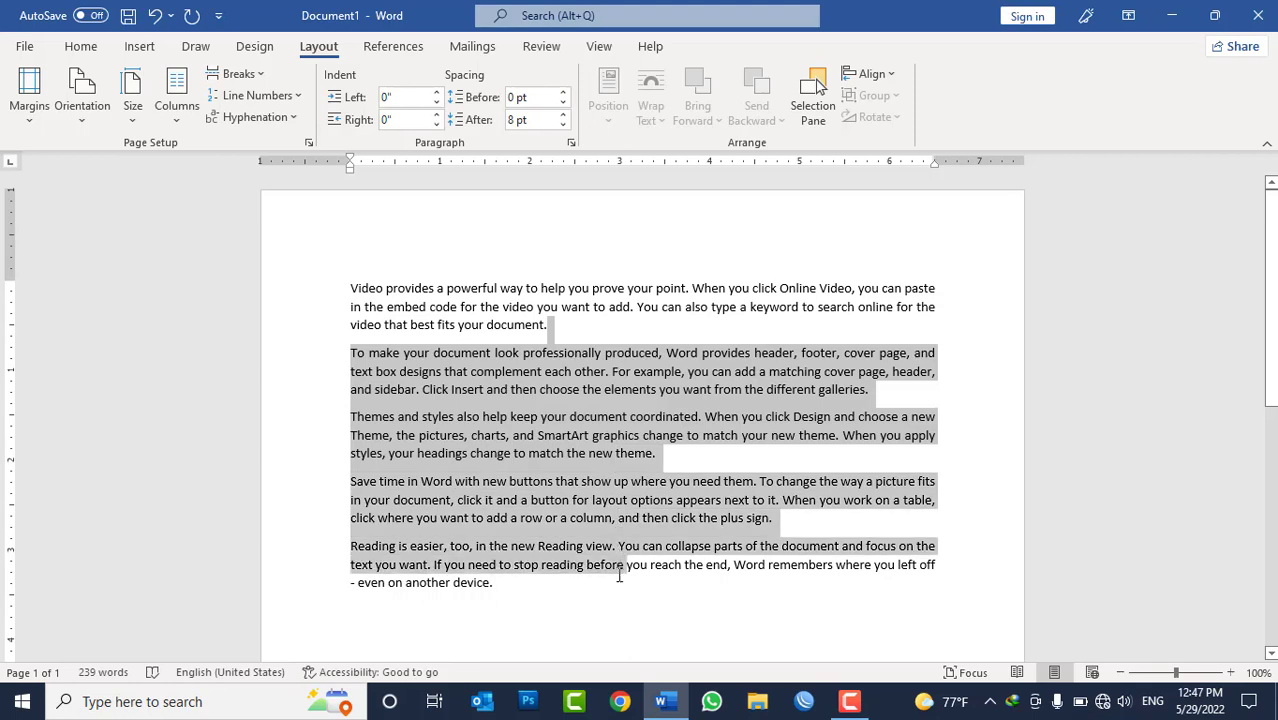
key(Delete)
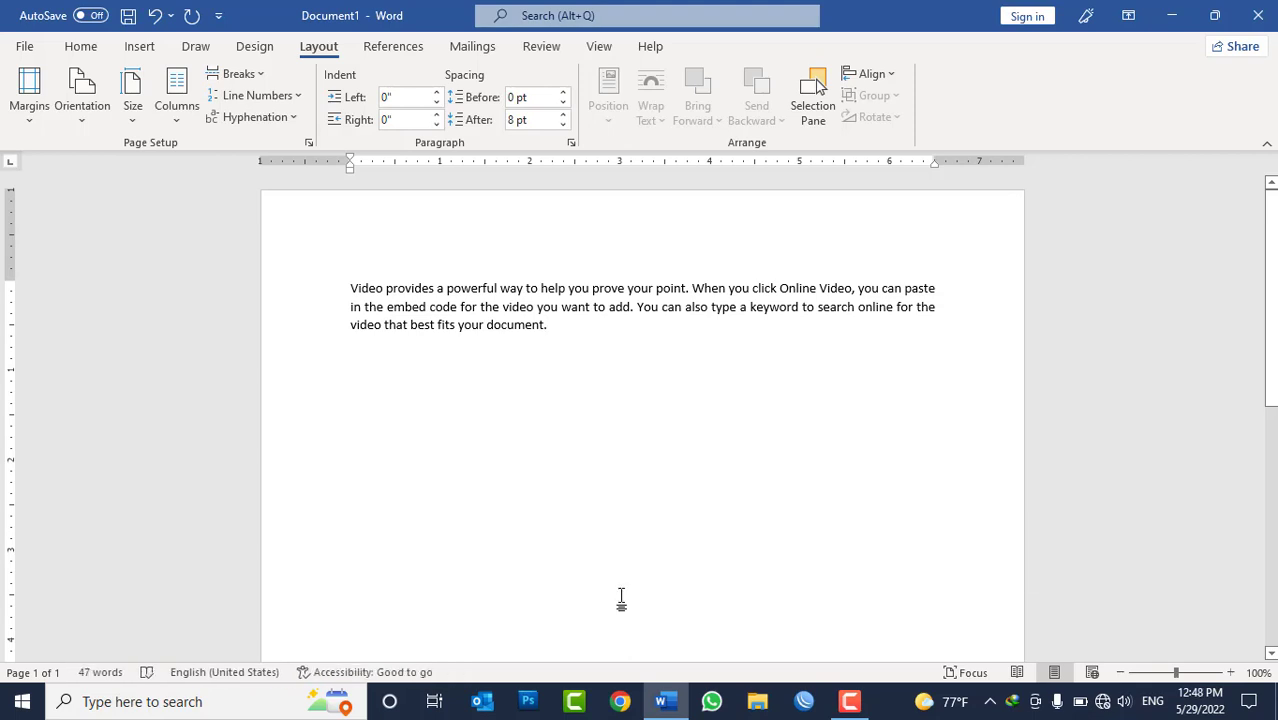
key(ctrl+a)
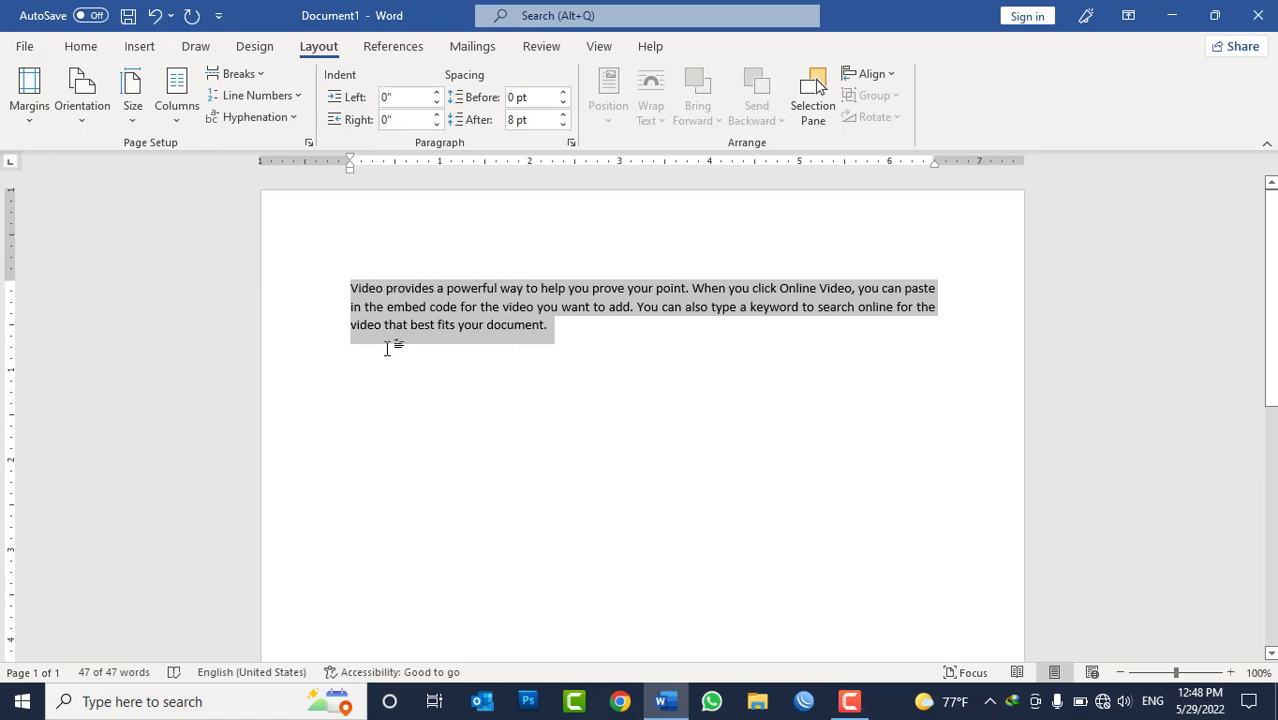
Try 0 pt spacing after the paragraph, then undo it back to 8 pt
click(537, 122)
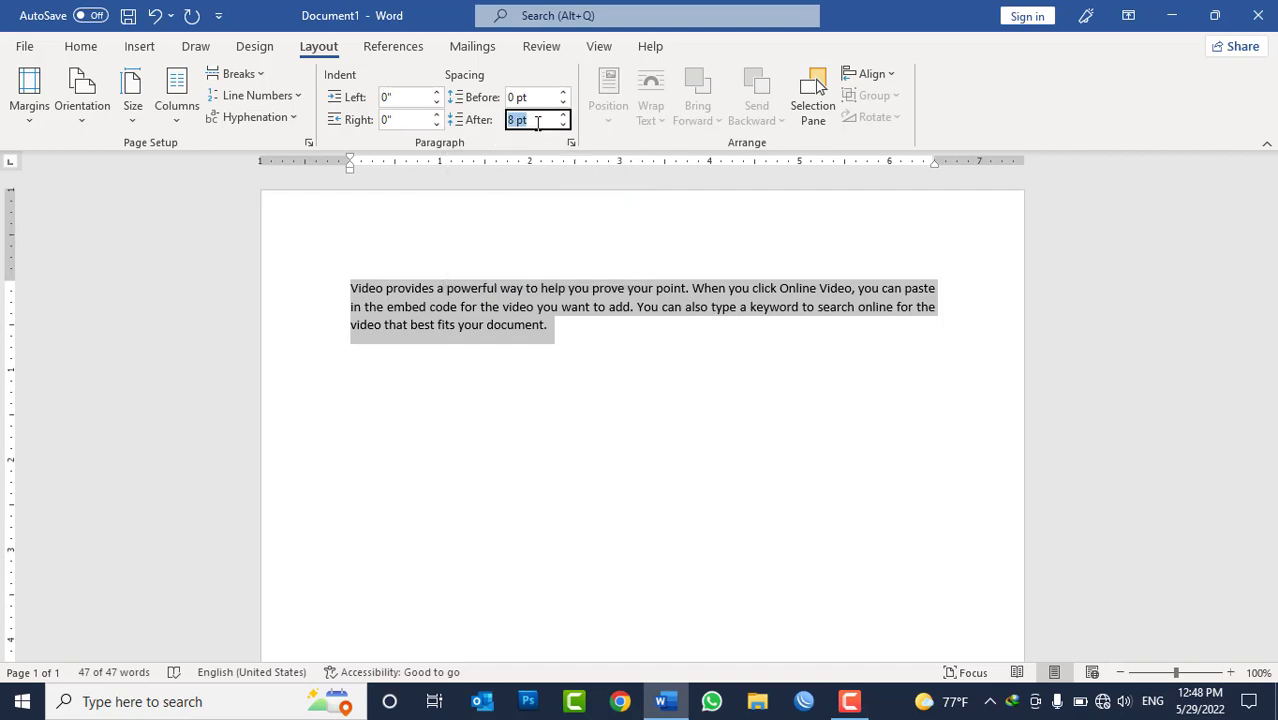
text(0)
key(Return)
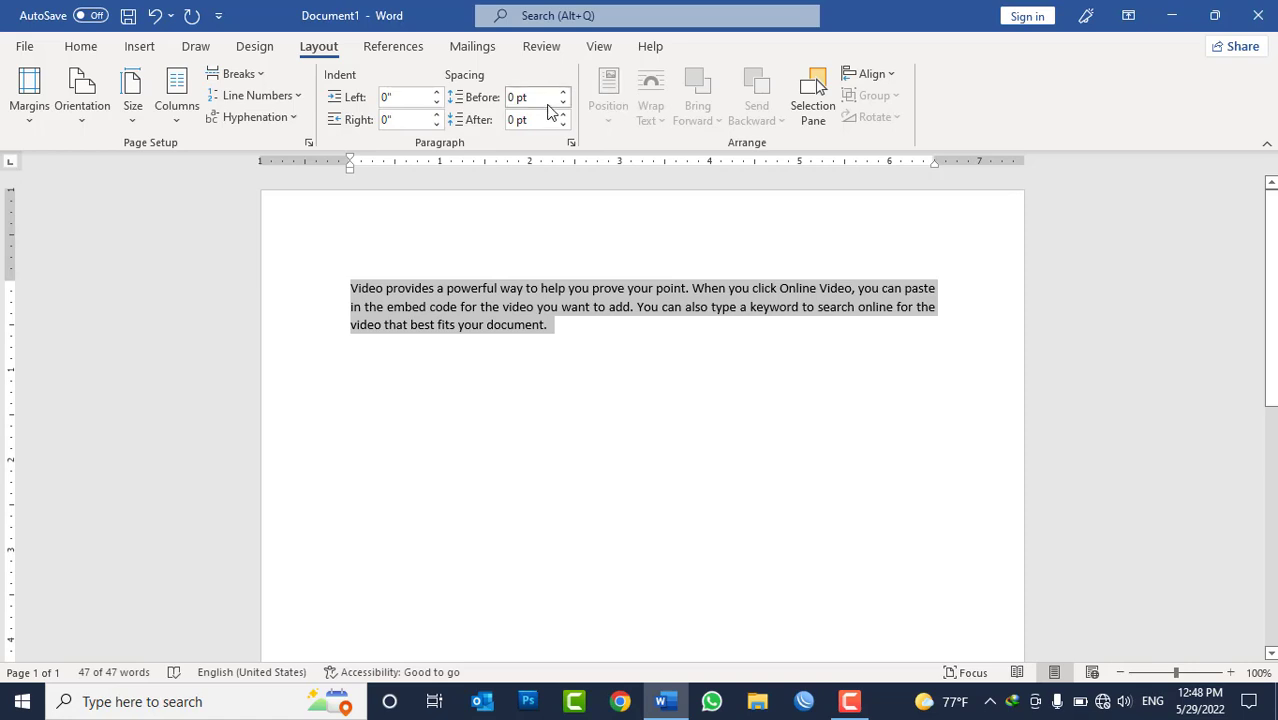
key(ctrl+z)
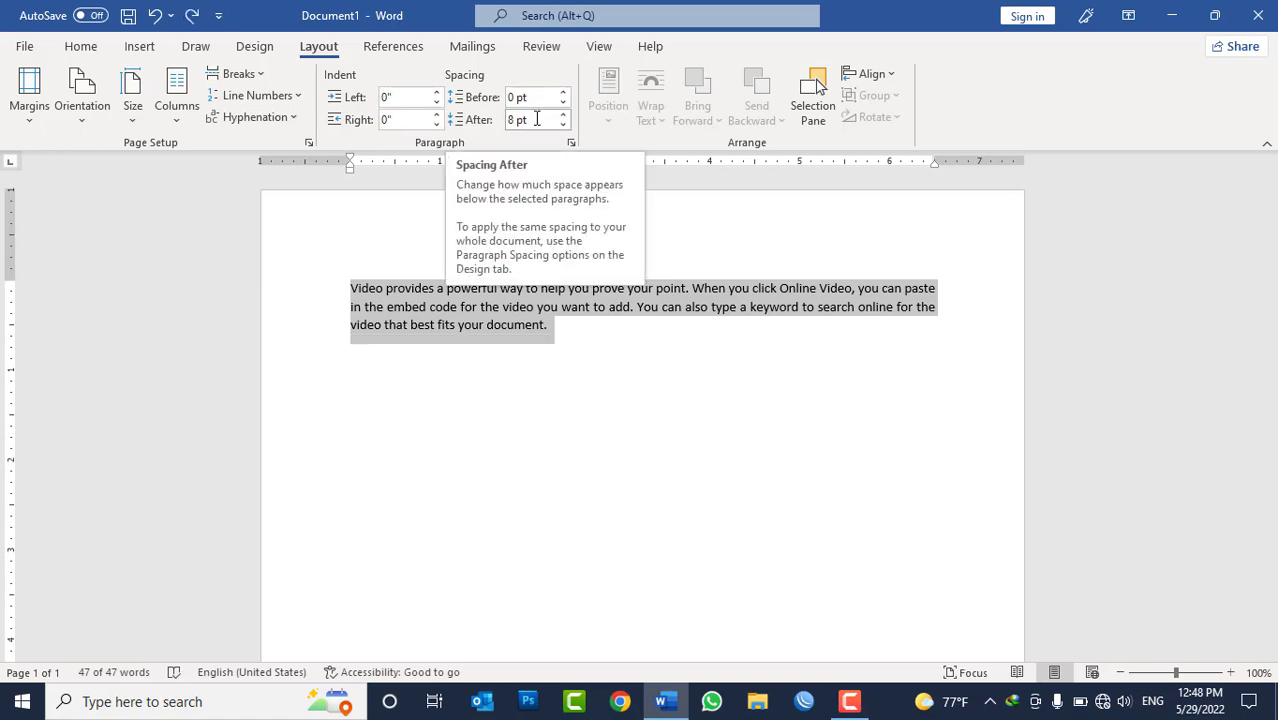
Replace the paragraph with =rand() text and duplicate it into ten paragraphs, 478 words
click(625, 362)
key(ctrl+a)
key(ctrl+c)
text(=rand)
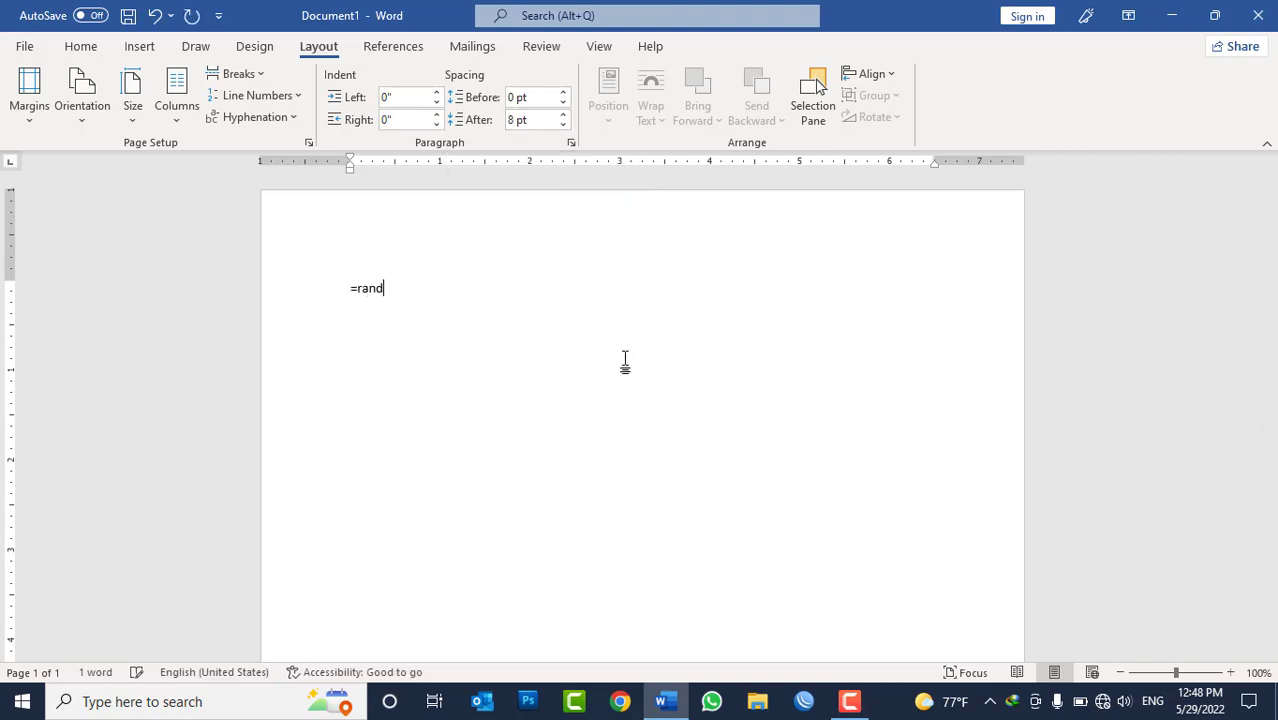
text(()
key(Return)
key(ctrl+a)
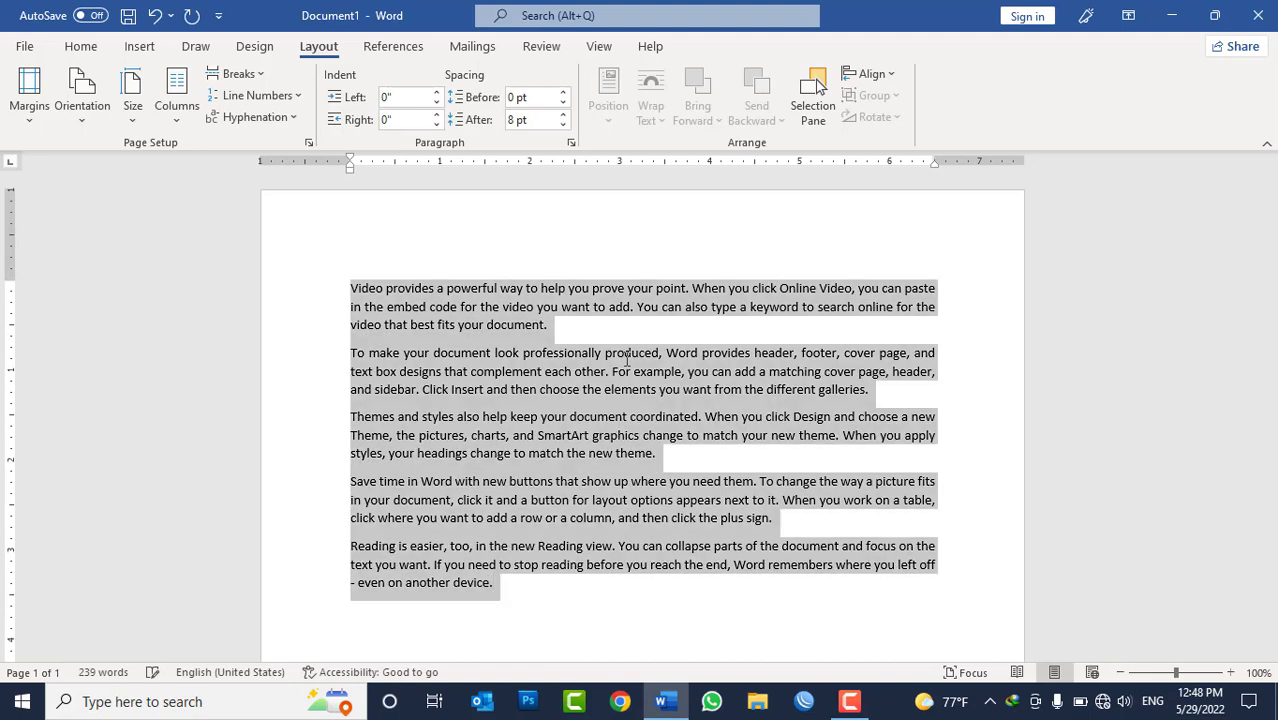
key(ctrl+v)
key(ctrl+v)
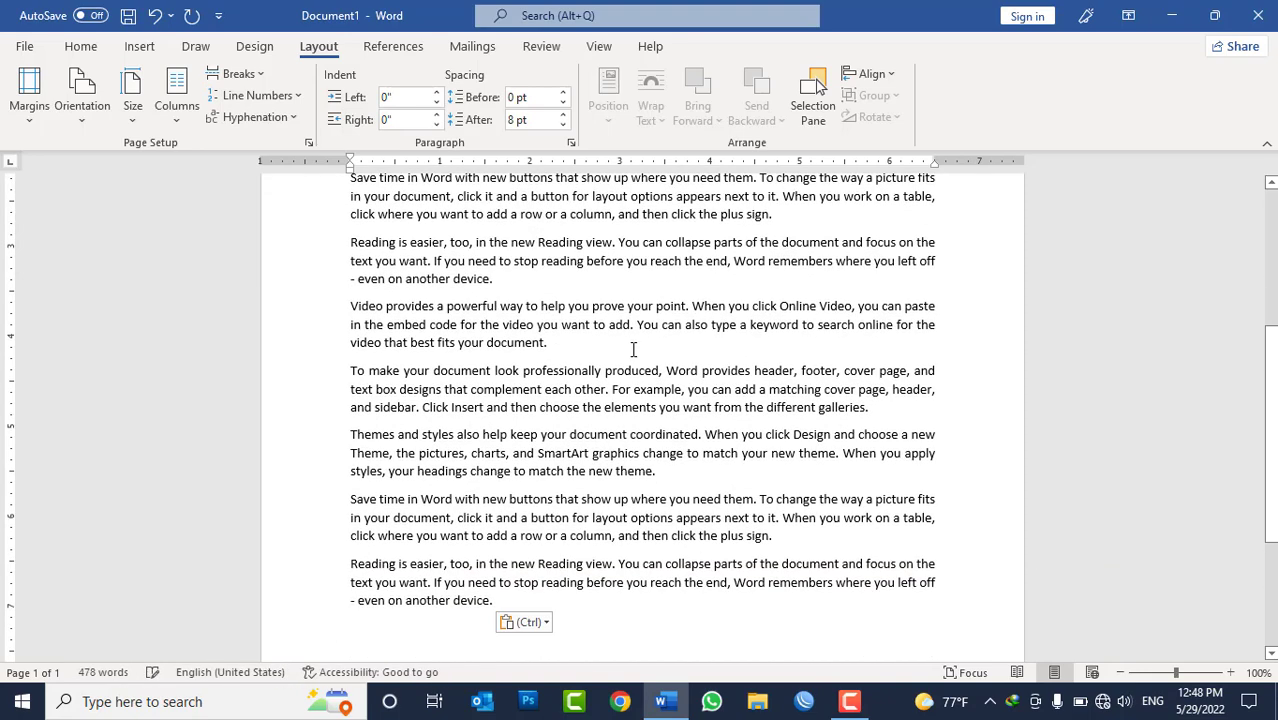
scroll(660, 370, down, 4)
key(BackSpace)
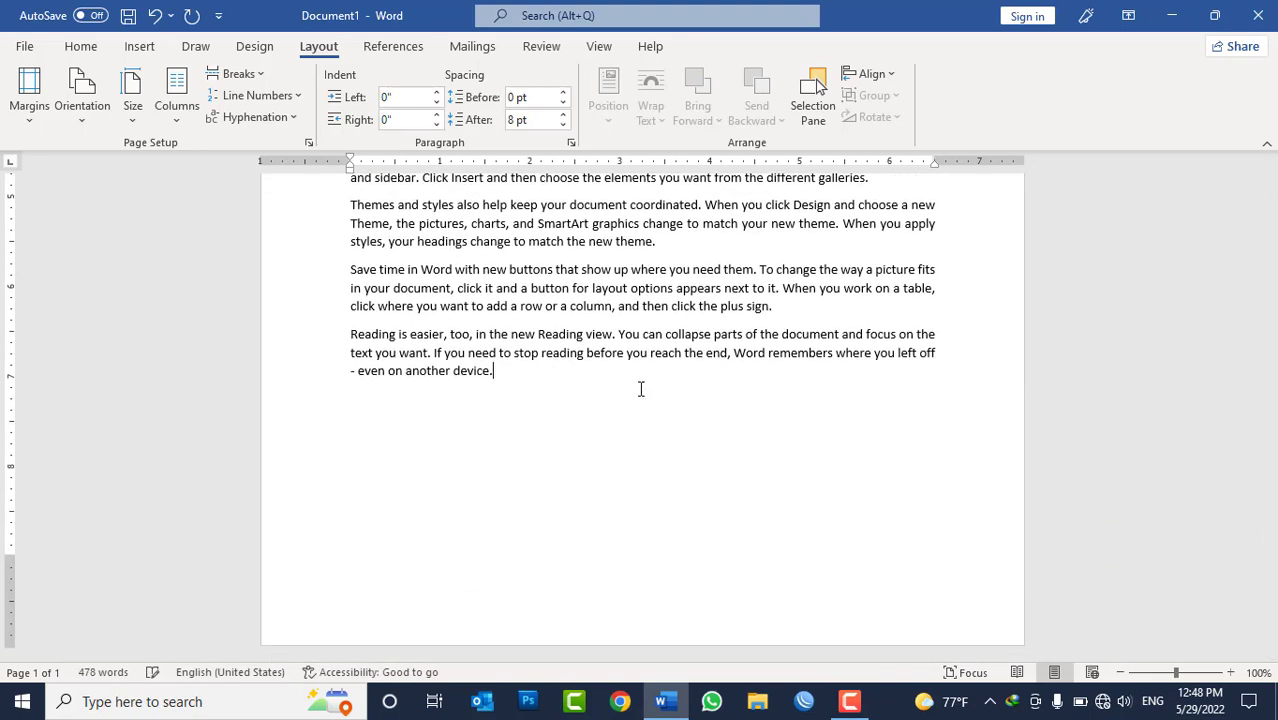
key(ctrl+a)
scroll(579, 402, up, 2)
scroll(579, 414, up, 5)
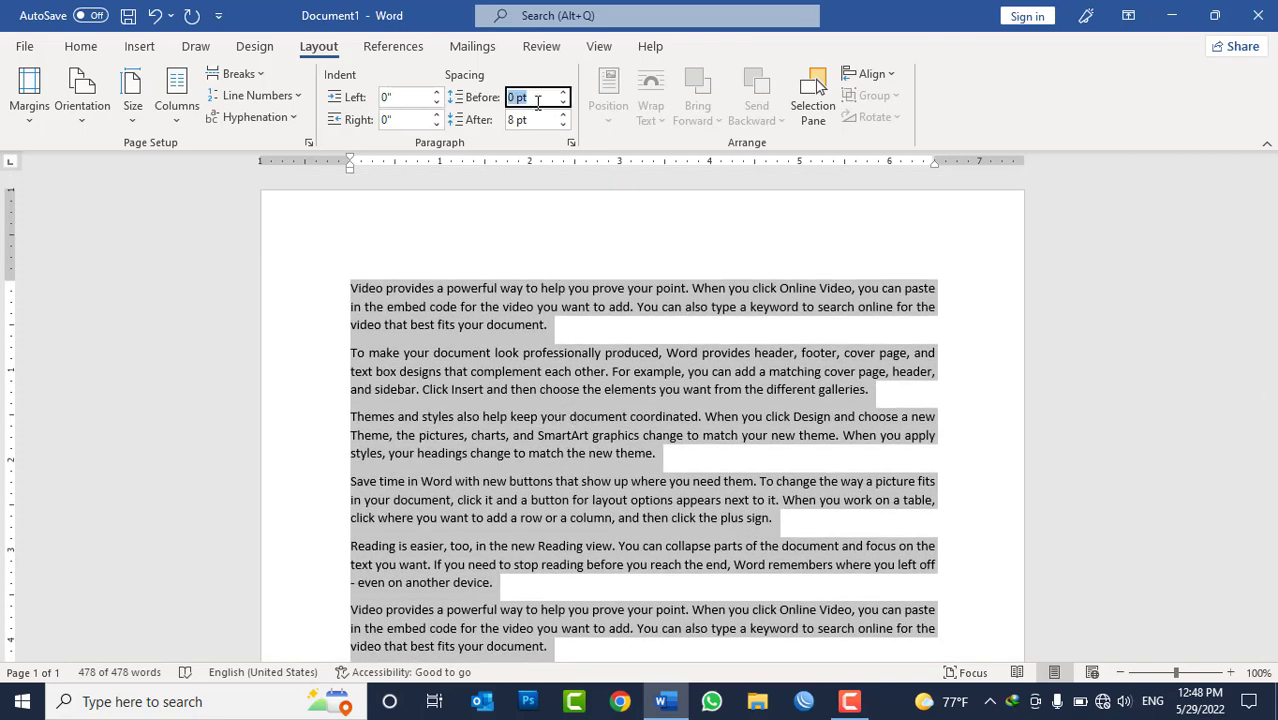
Set 10 pt spacing before and after all paragraphs
text(10)
key(Return)
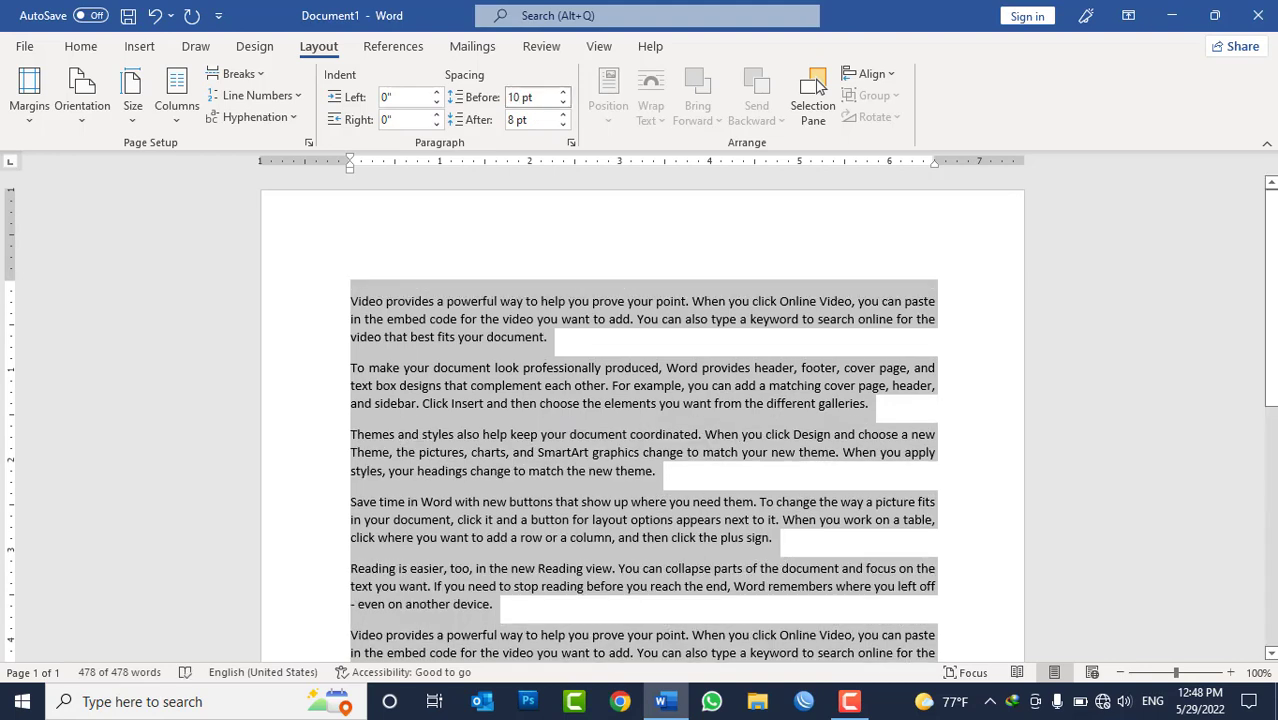
key(Tab)
text(1)
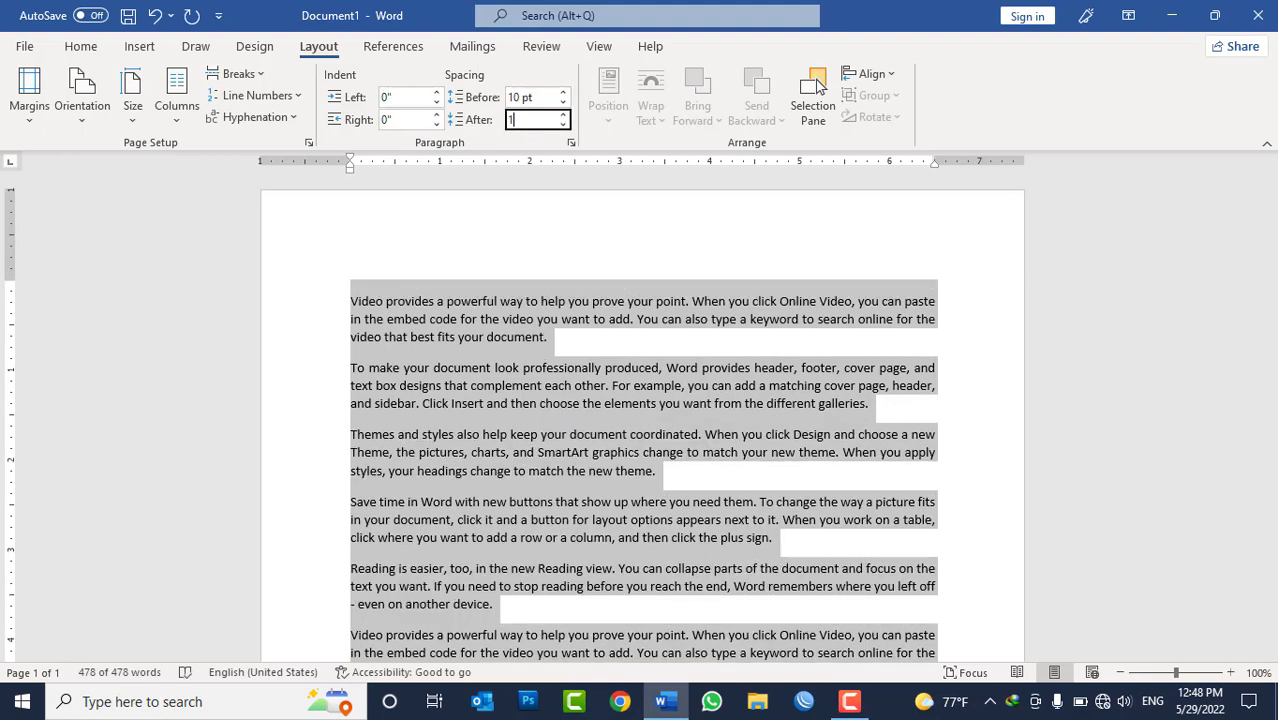
text(0)
key(Return)
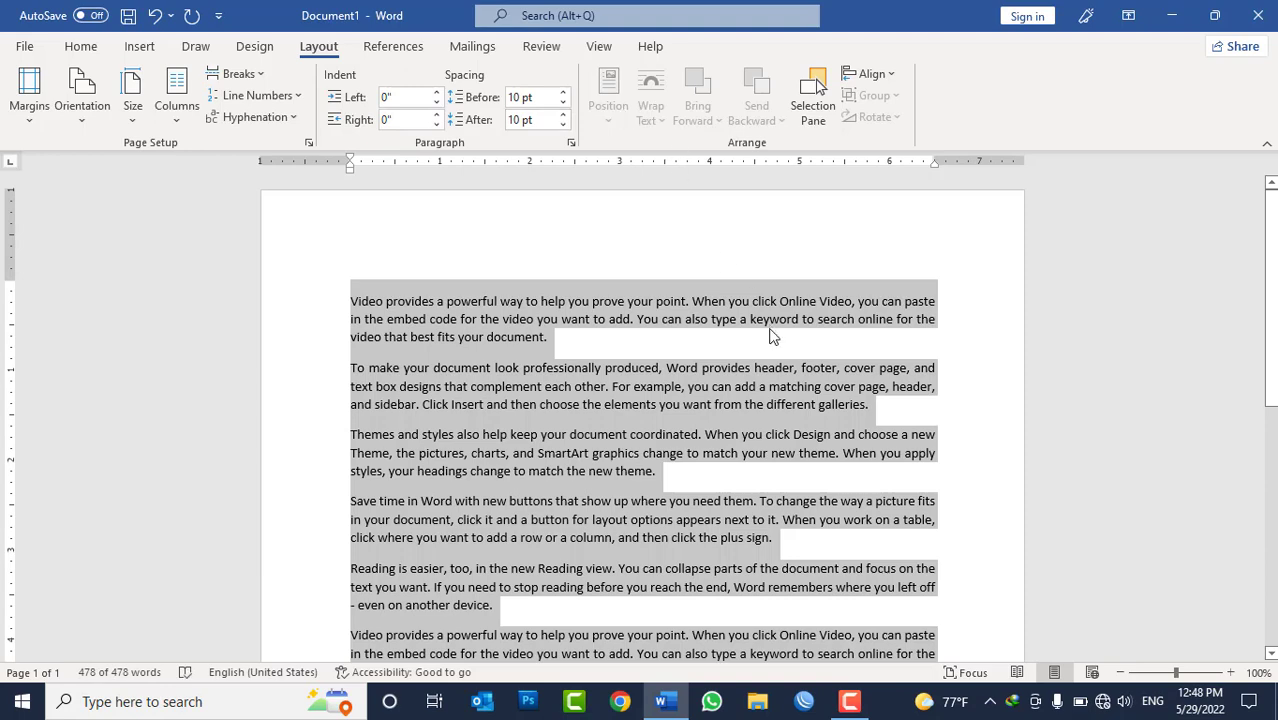
scroll(768, 332, down, 4)
scroll(609, 202, up, 5)
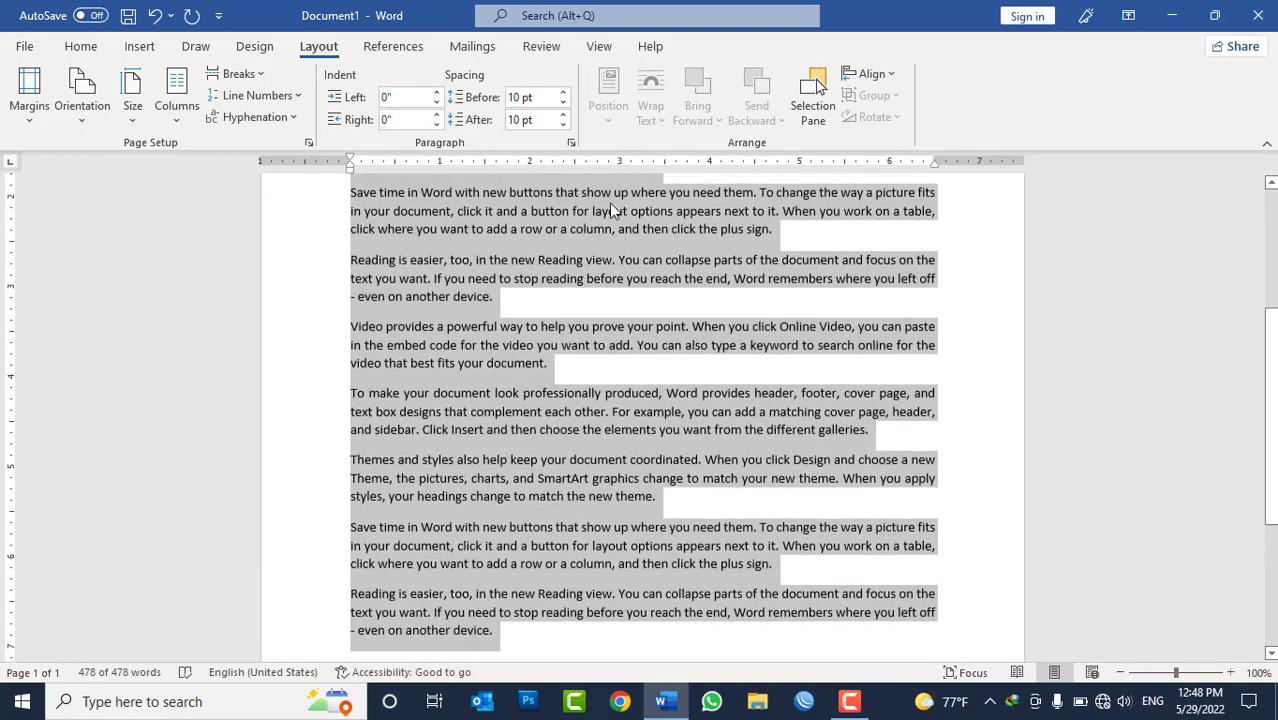
Change the spacing before and after to 15 pt, then reselect the whole document
click(537, 97)
text(15)
key(Tab)
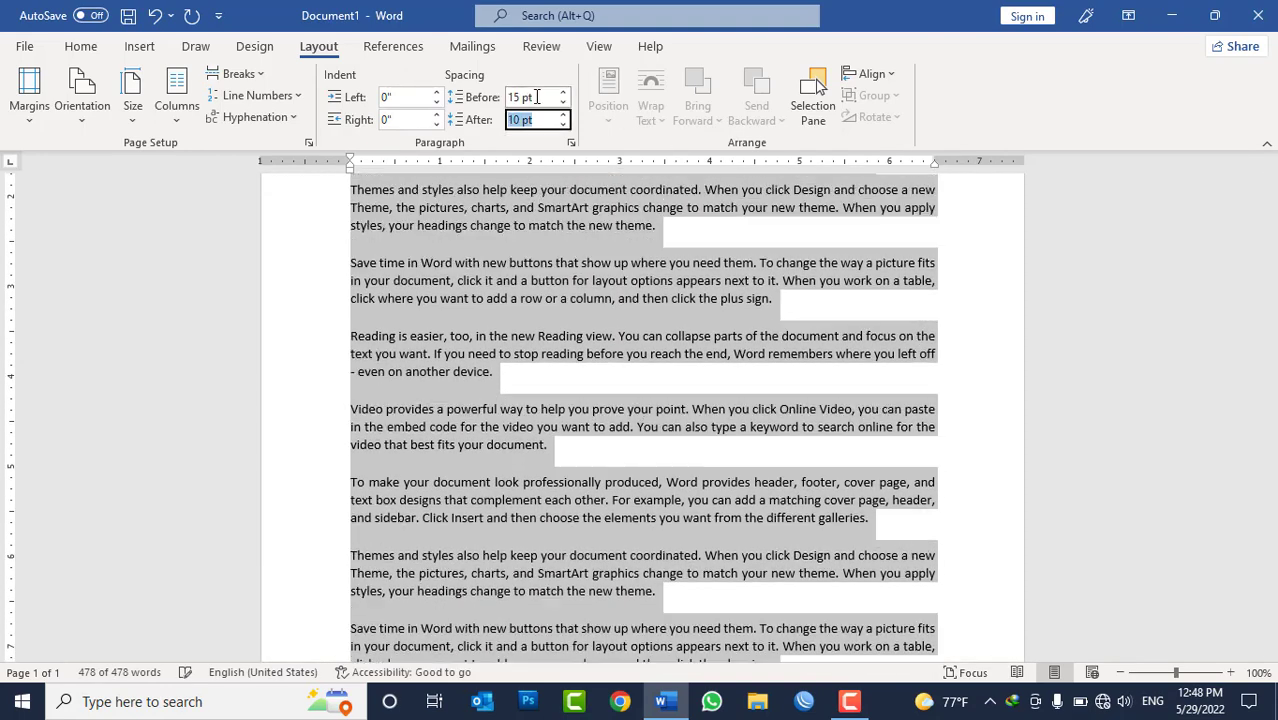
text(15)
key(Return)
scroll(710, 375, down, 2)
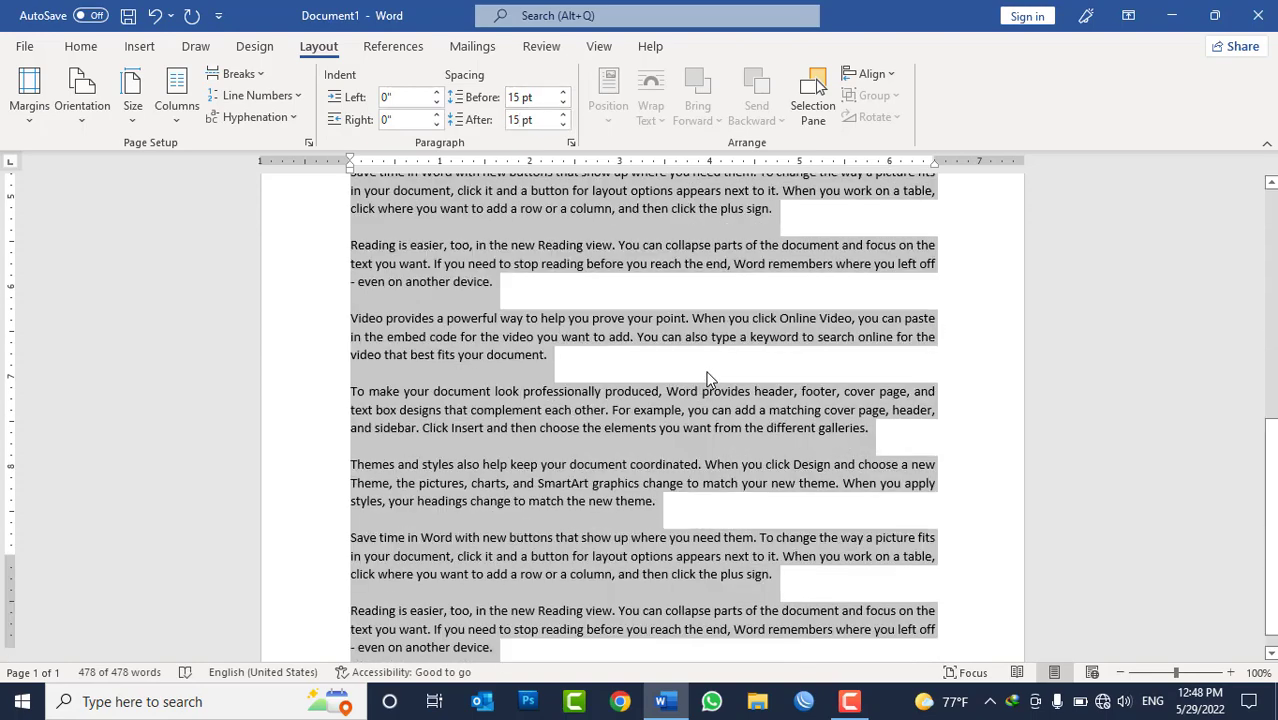
scroll(720, 380, down, 3)
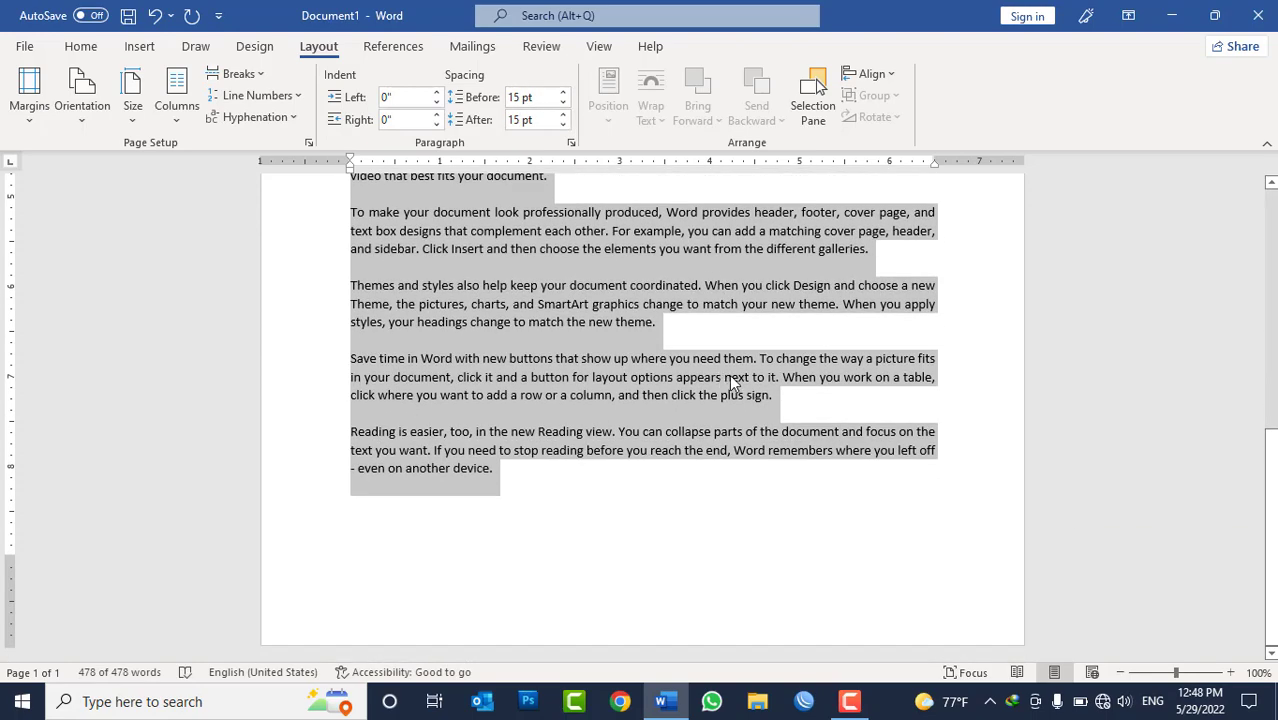
click(735, 383)
scroll(740, 385, up, 1)
scroll(745, 386, up, 5)
scroll(750, 388, up, 3)
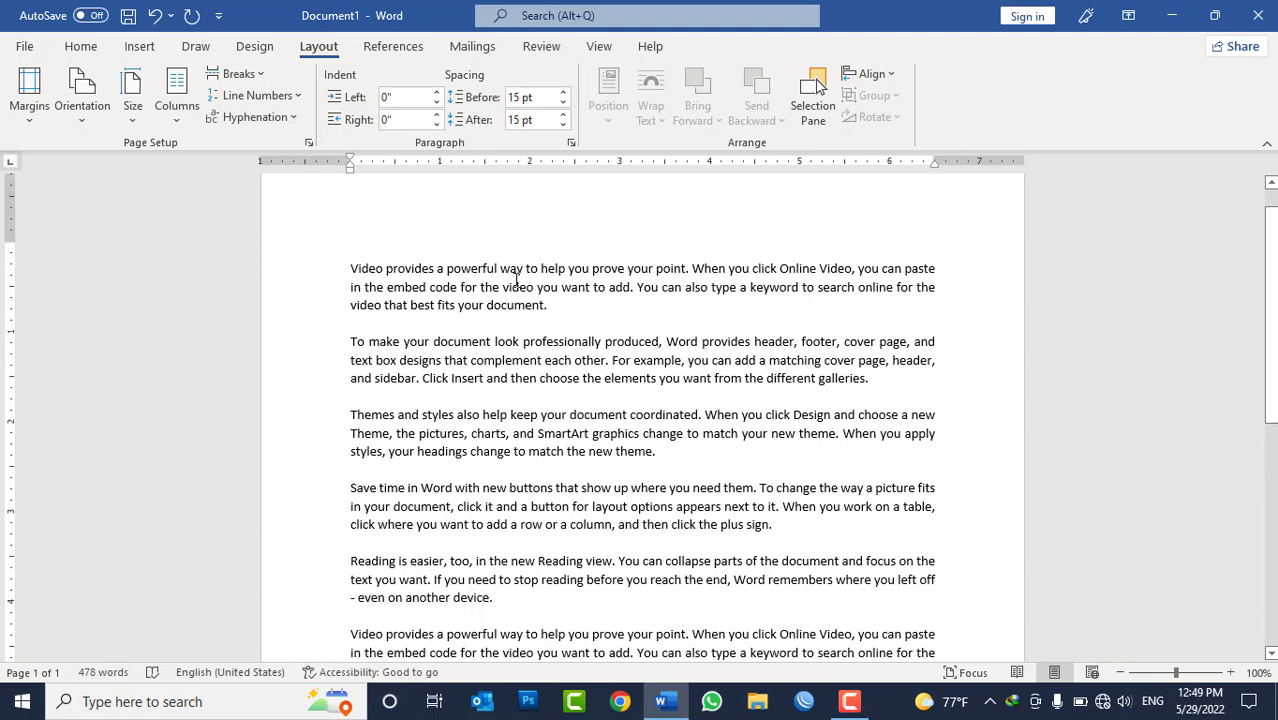
key(ctrl+a)
Set 1.5 line spacing for all the text on the Home tab
click(80, 50)
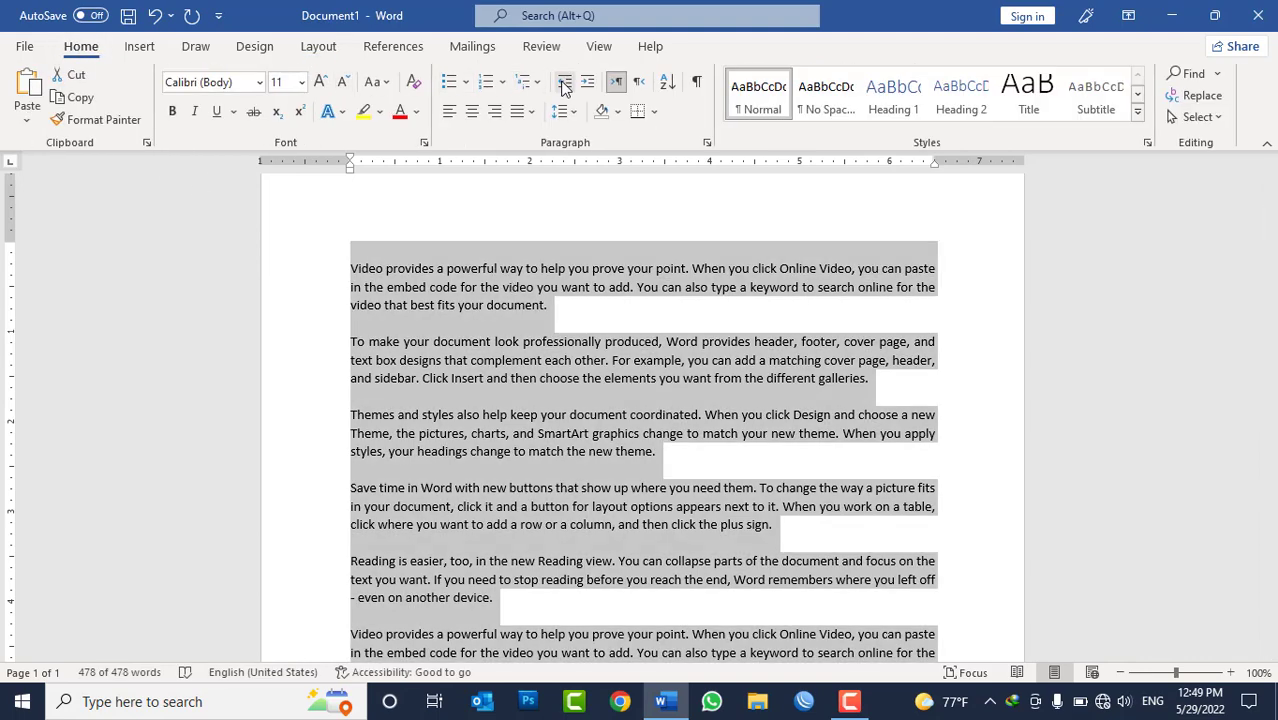
click(563, 113)
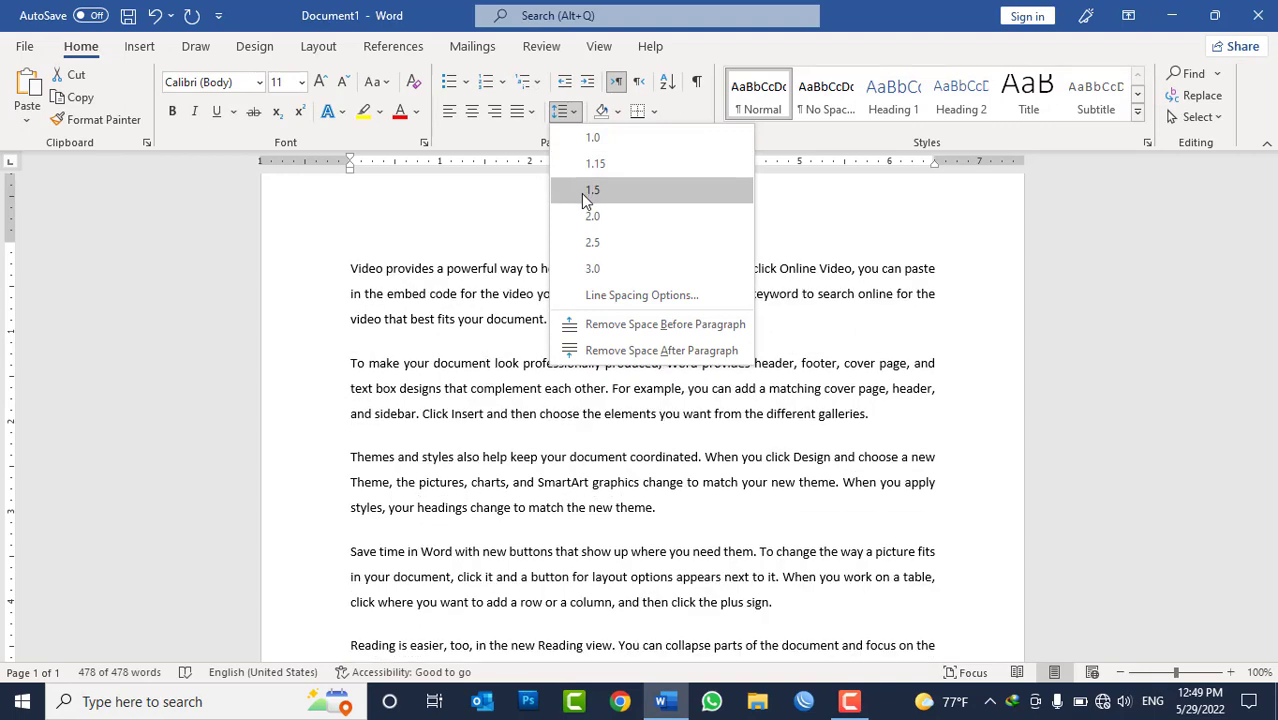
click(587, 192)
click(561, 352)
scroll(561, 352, down, 5)
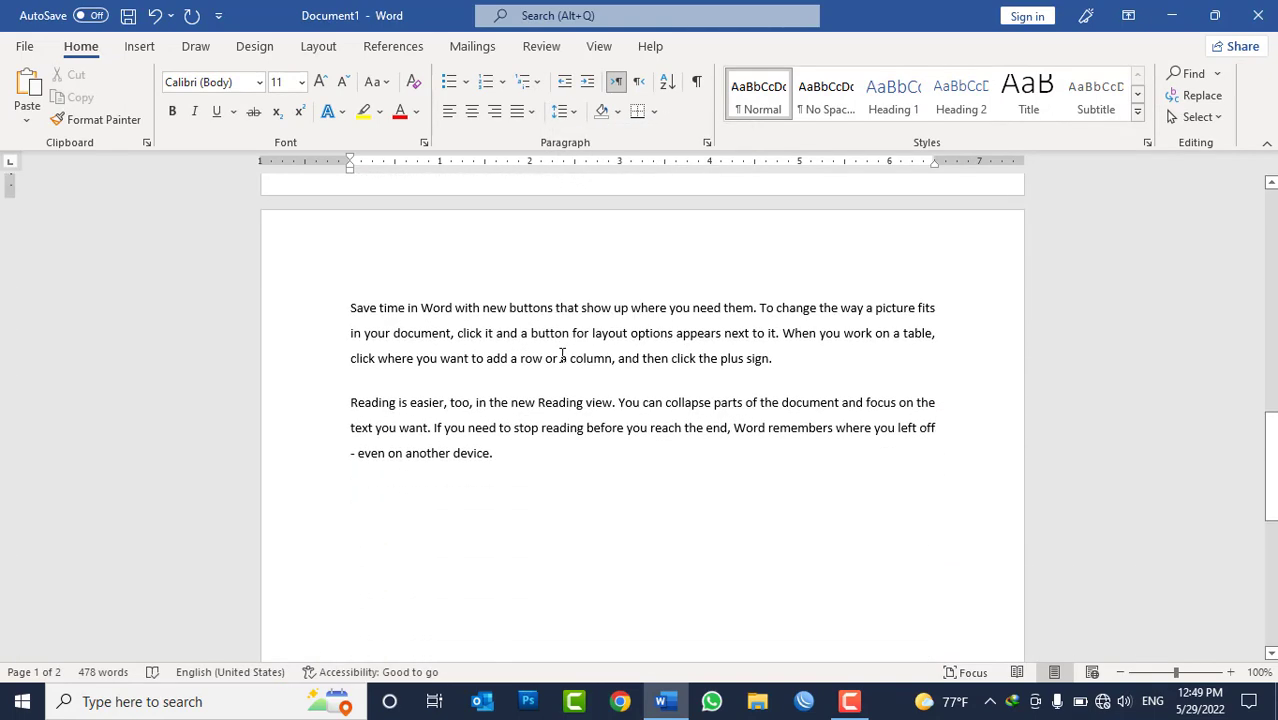
Set all paragraphs to 0 pt spacing before and 8 pt after
key(ctrl+a)
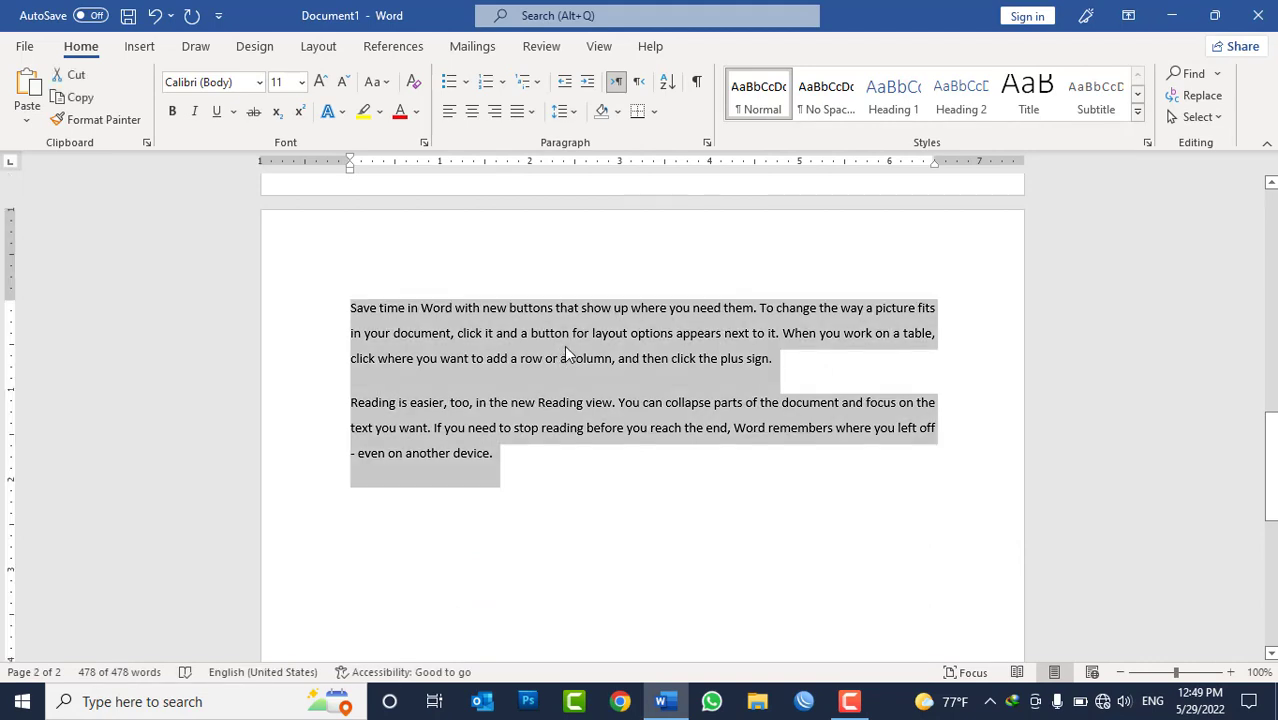
click(318, 46)
click(538, 97)
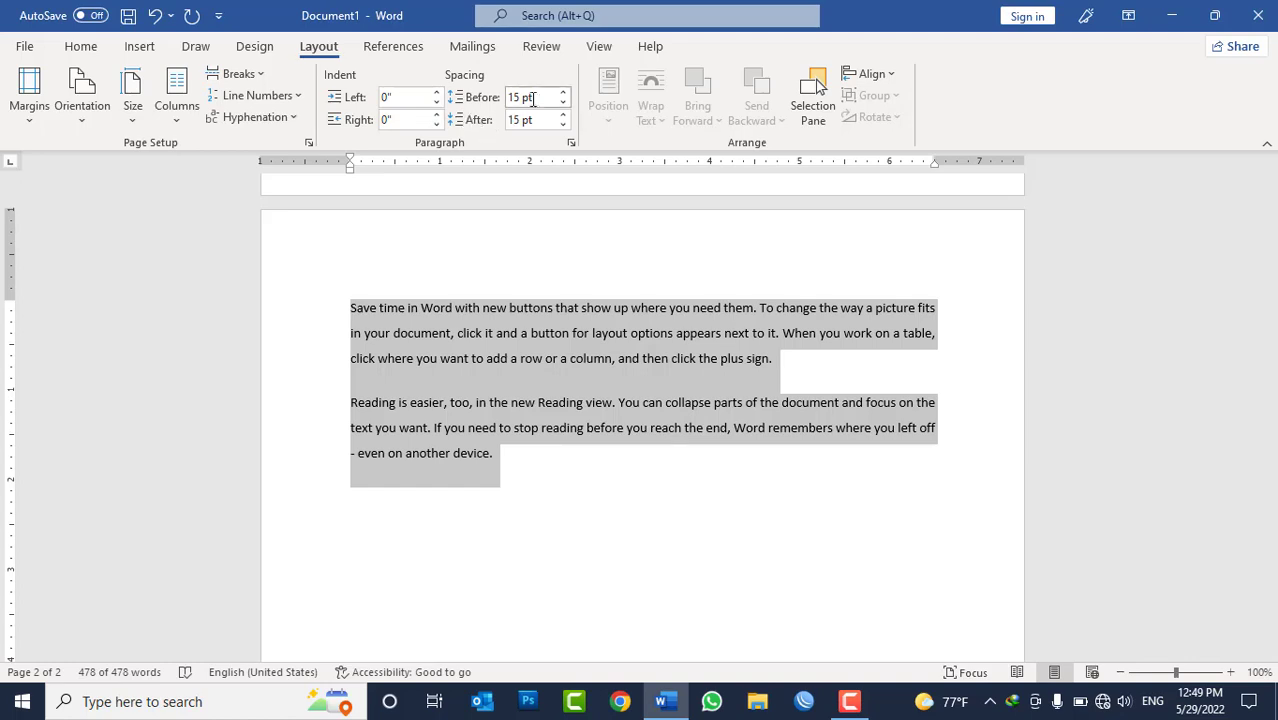
text(0)
key(Tab)
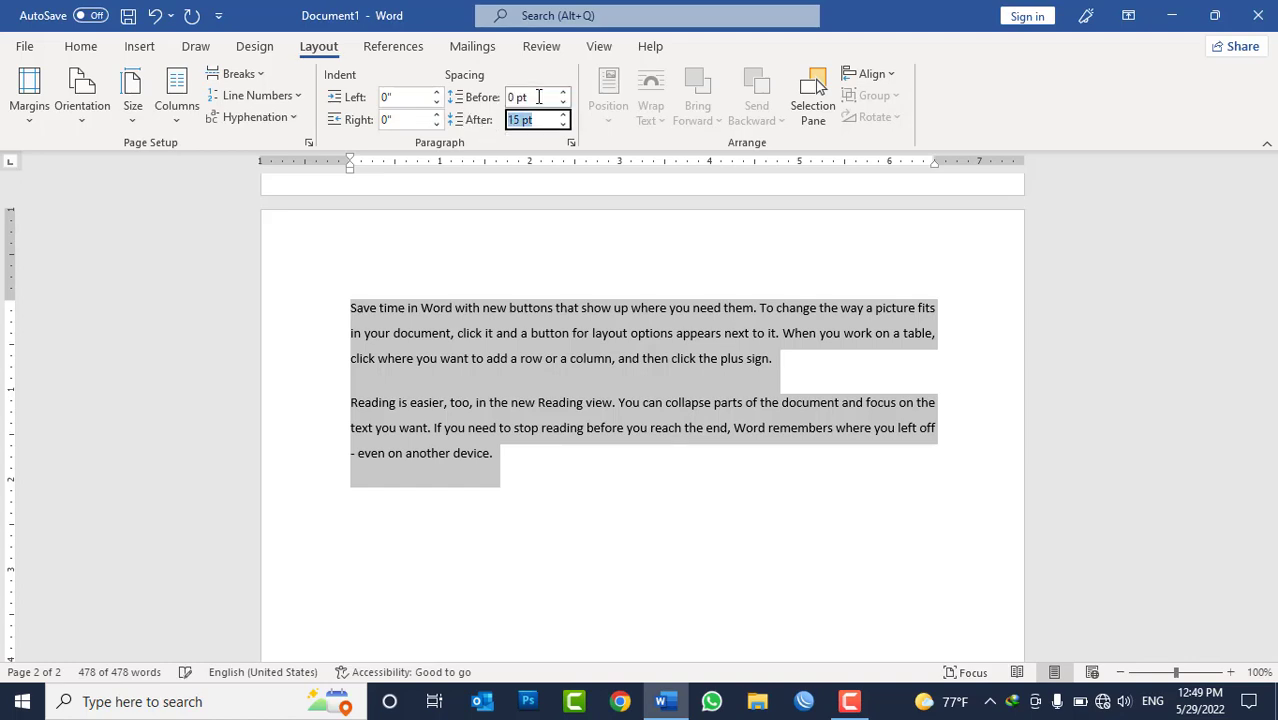
text(8)
key(Return)
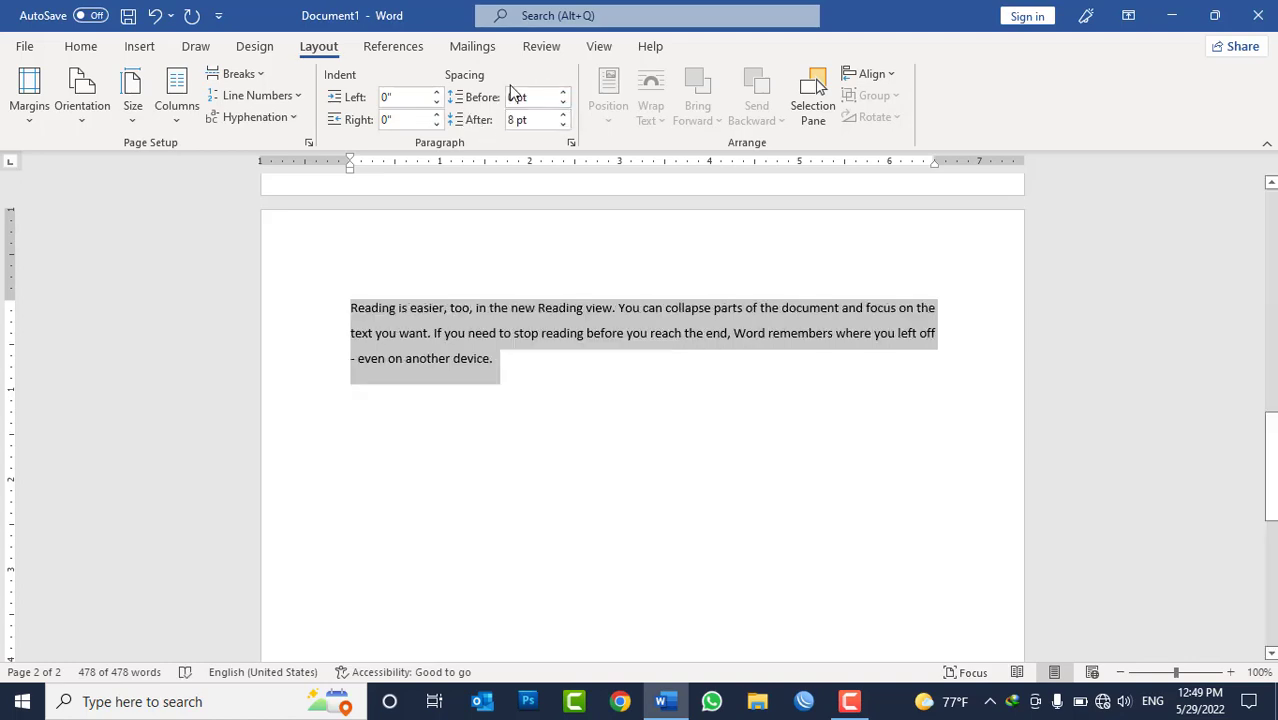
scroll(459, 290, up, 5)
Try 1.15 line spacing, then revert it with Ctrl+5
click(81, 46)
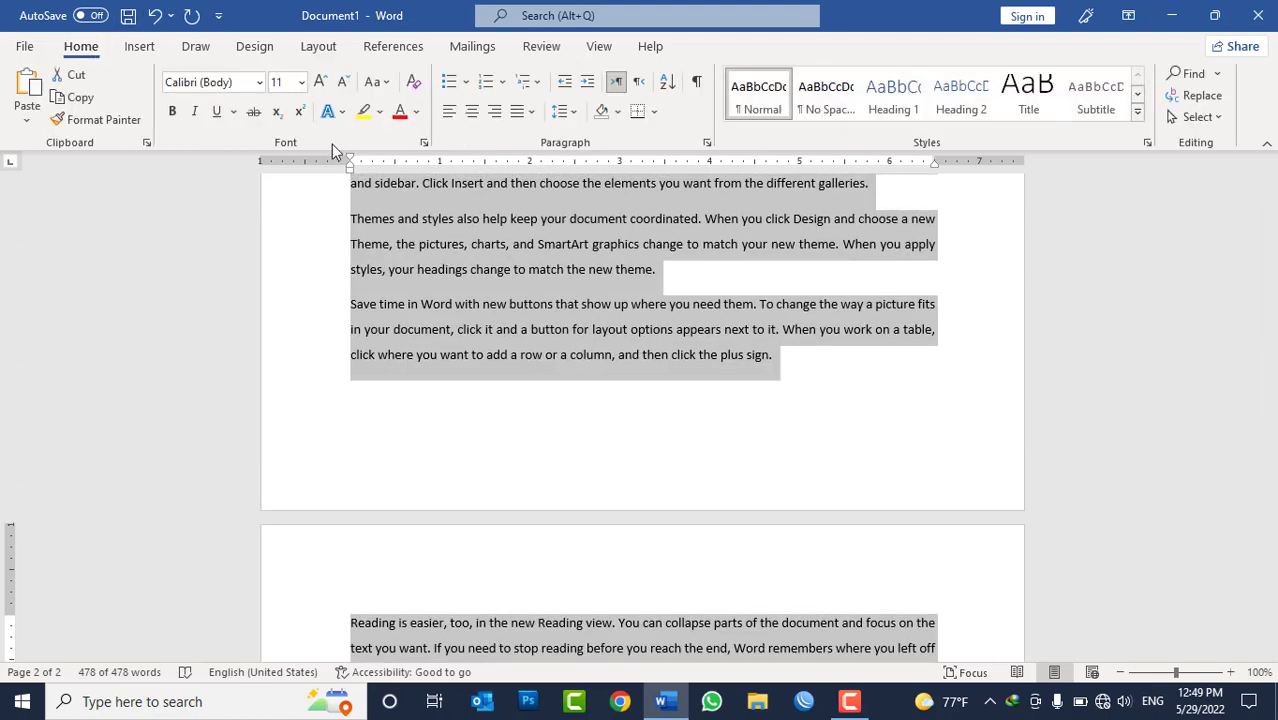
click(562, 111)
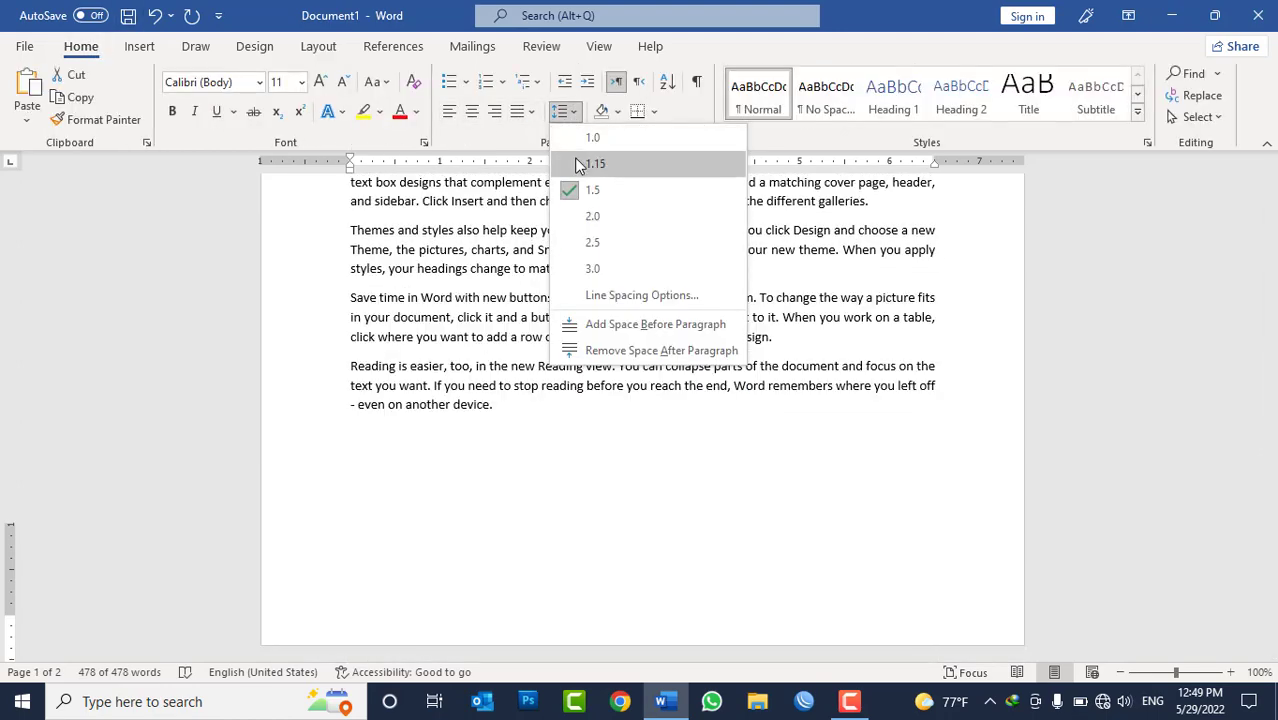
click(578, 165)
scroll(651, 290, up, 5)
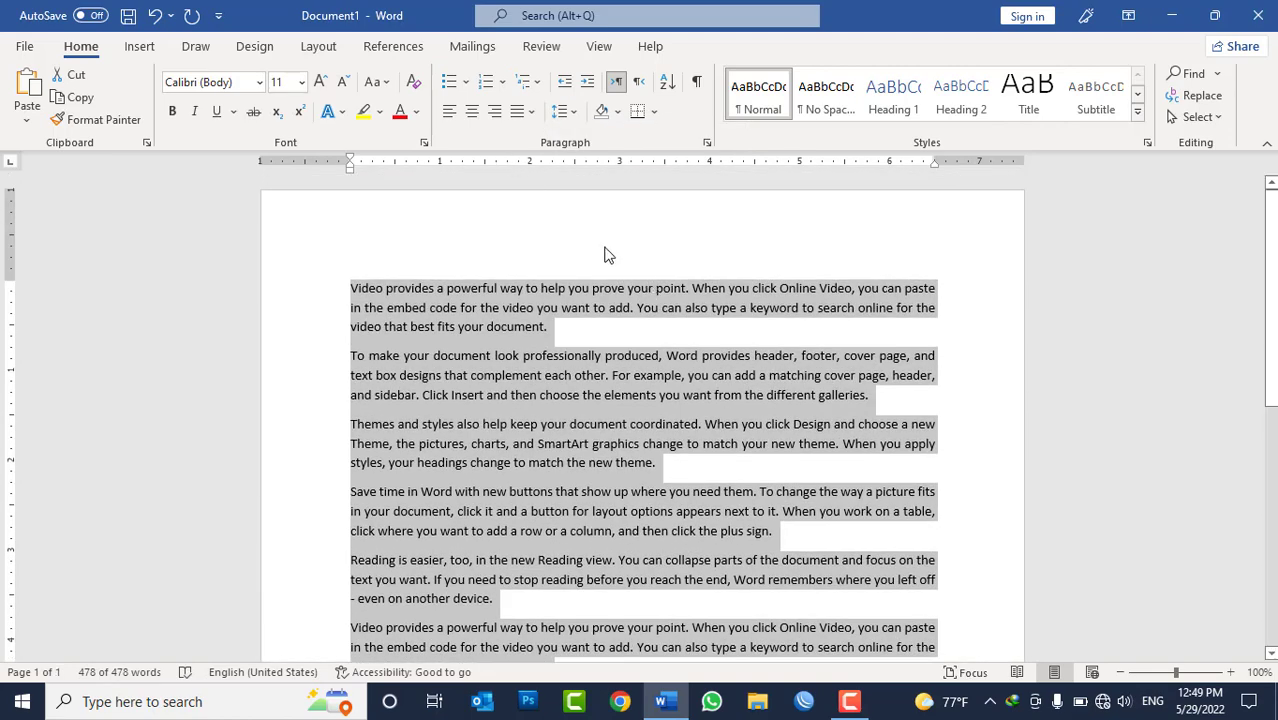
key(ctrl+5)
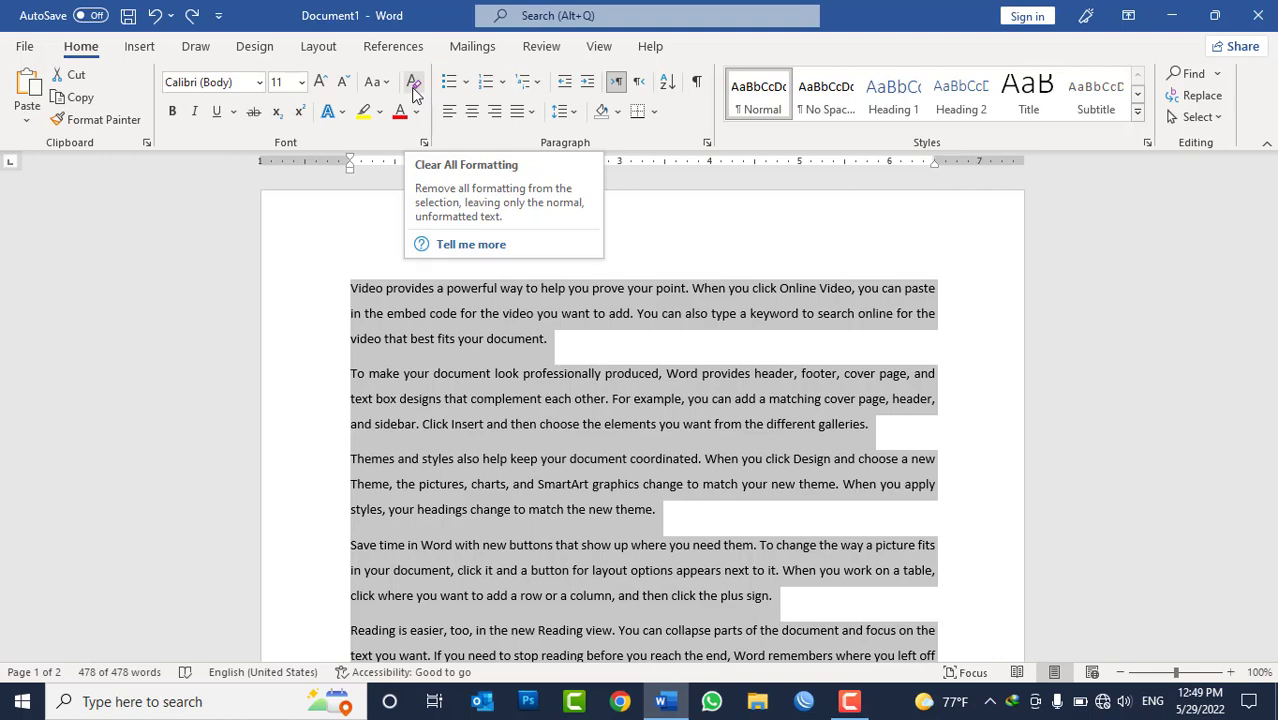
Clear all formatting from the selected sample text
click(413, 88)
scroll(668, 278, down, 1)
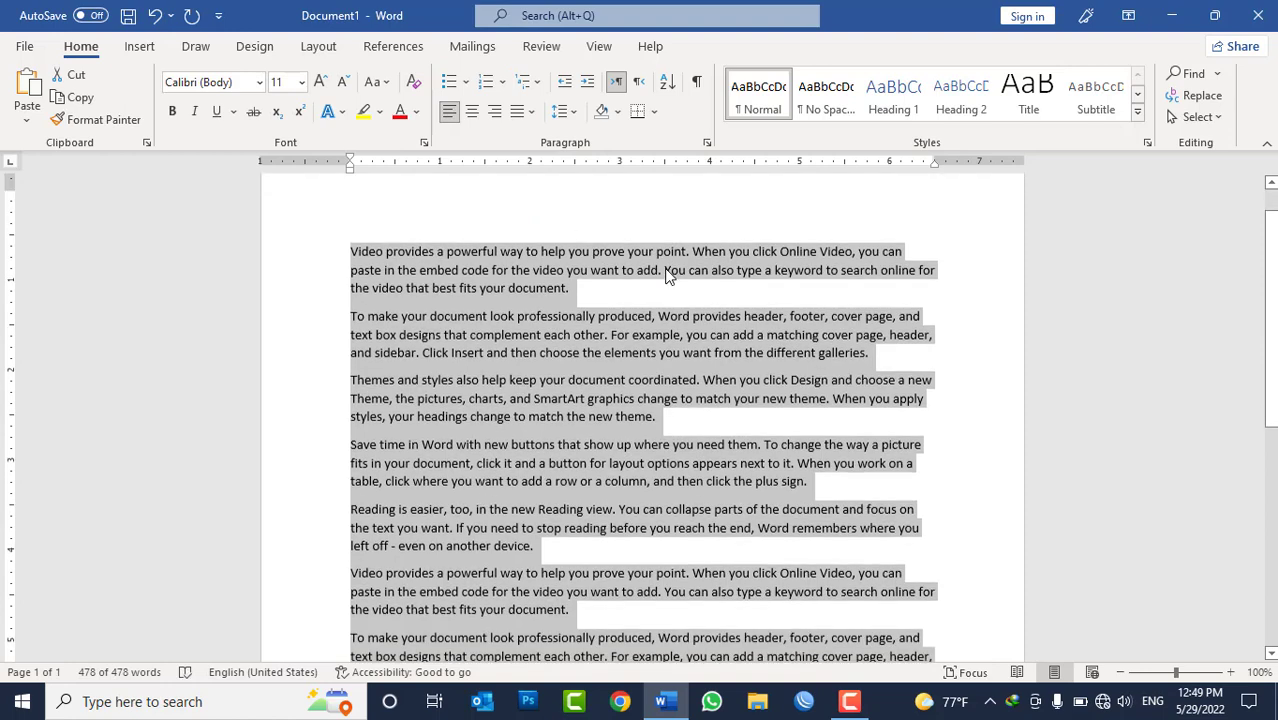
scroll(668, 278, down, 8)
scroll(668, 278, down, 4)
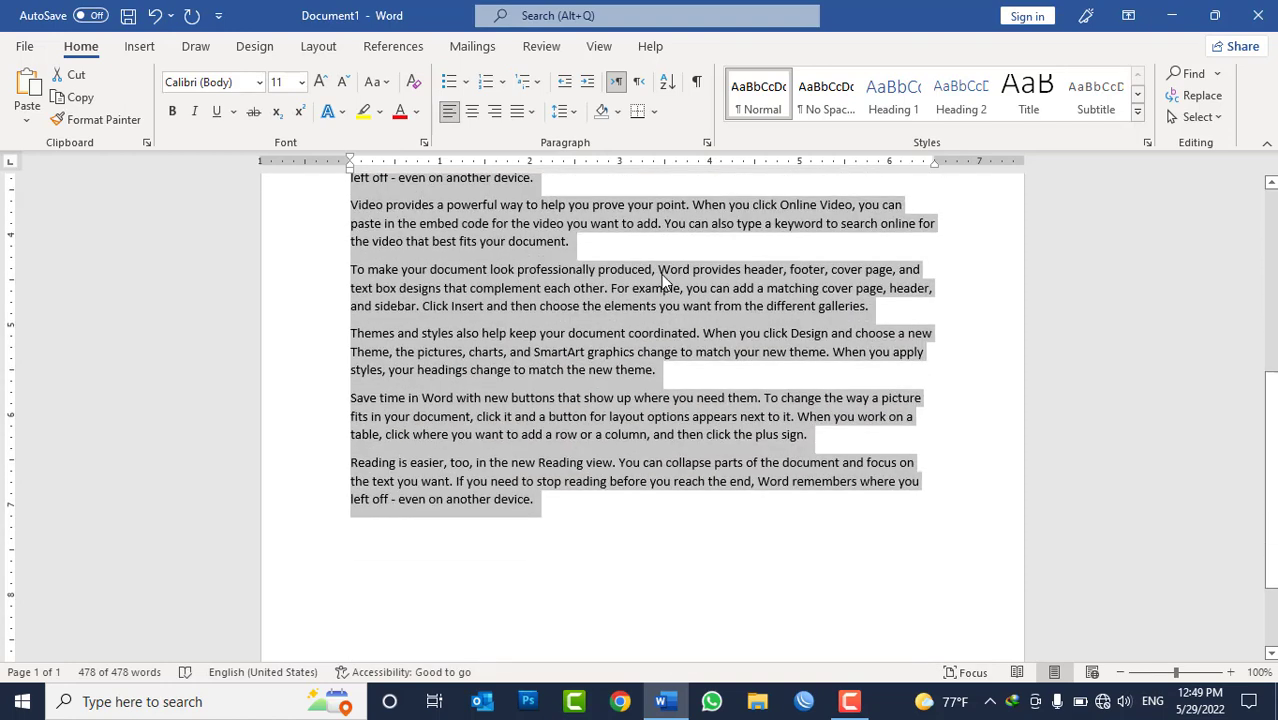
Open the Paragraph dialog from the line spacing options and cancel without changes
click(318, 46)
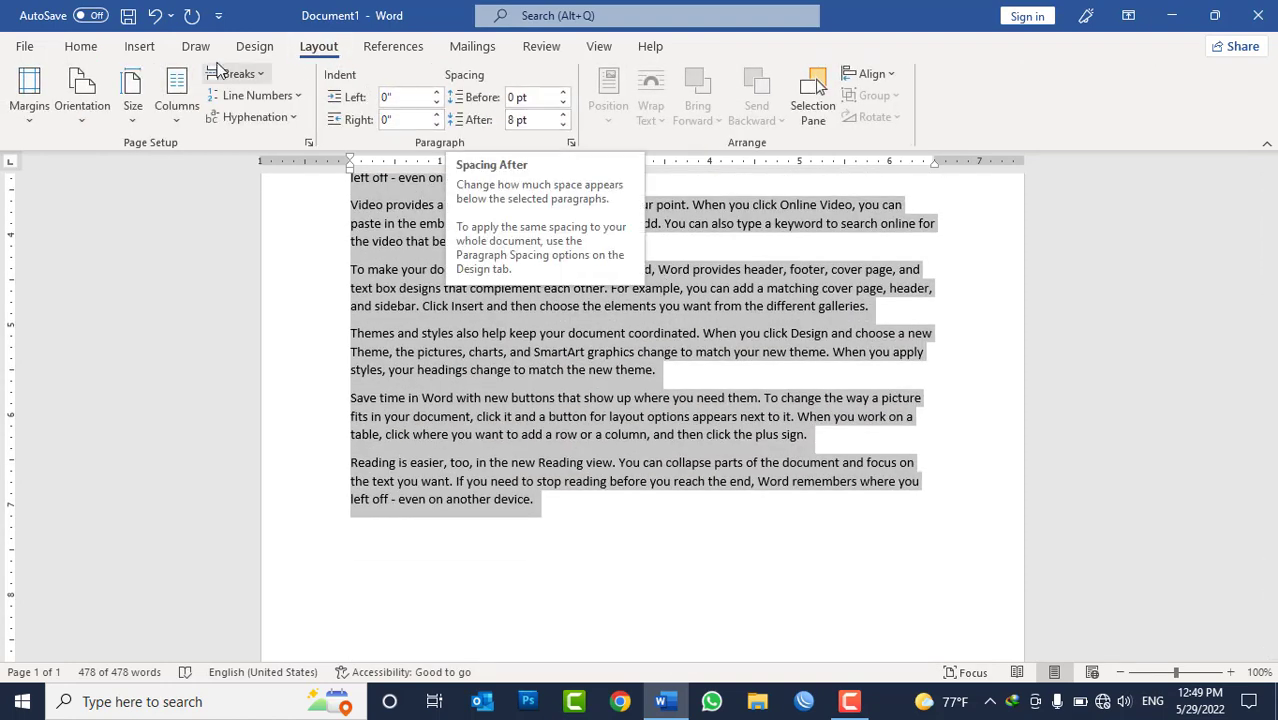
click(80, 46)
click(563, 112)
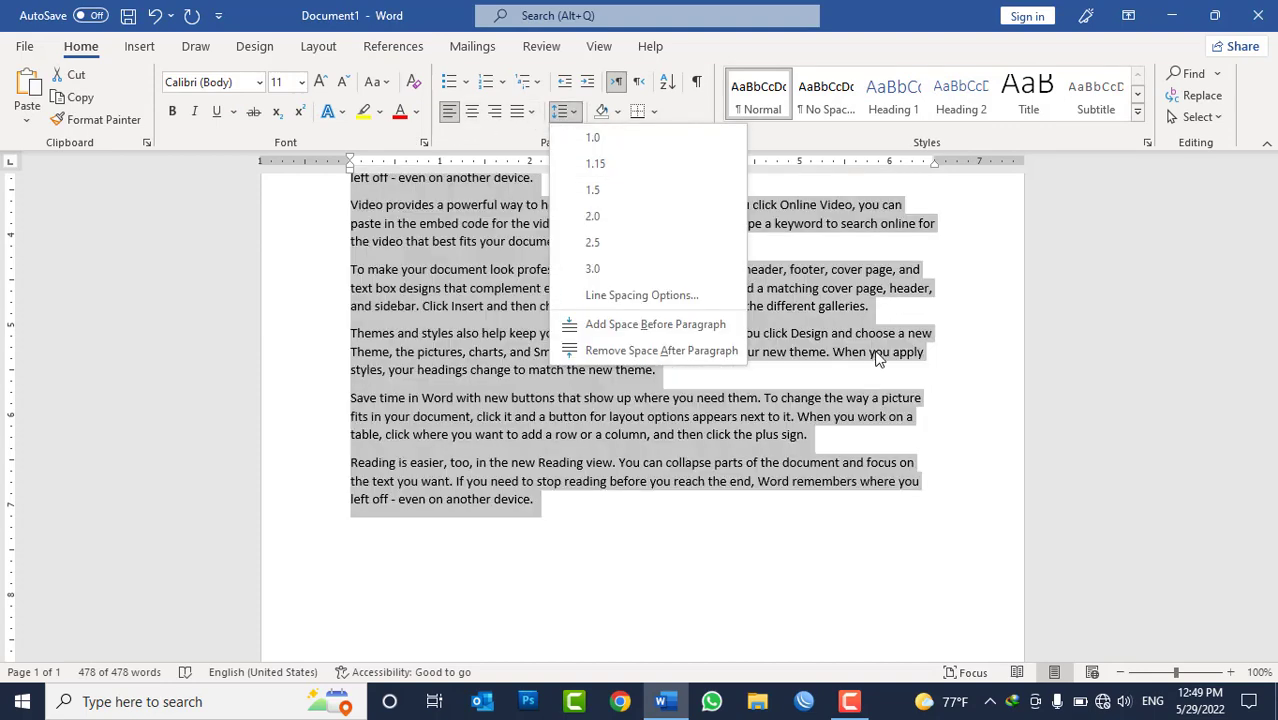
click(656, 301)
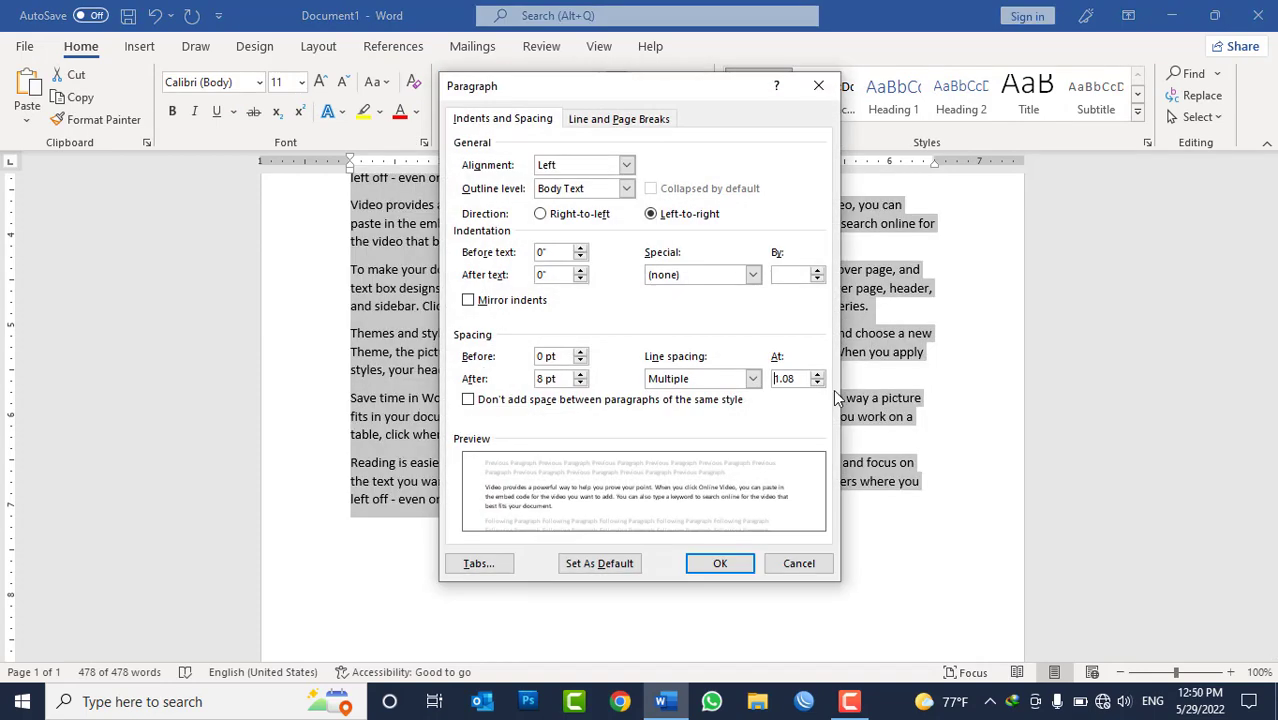
click(799, 563)
scroll(818, 313, up, 2)
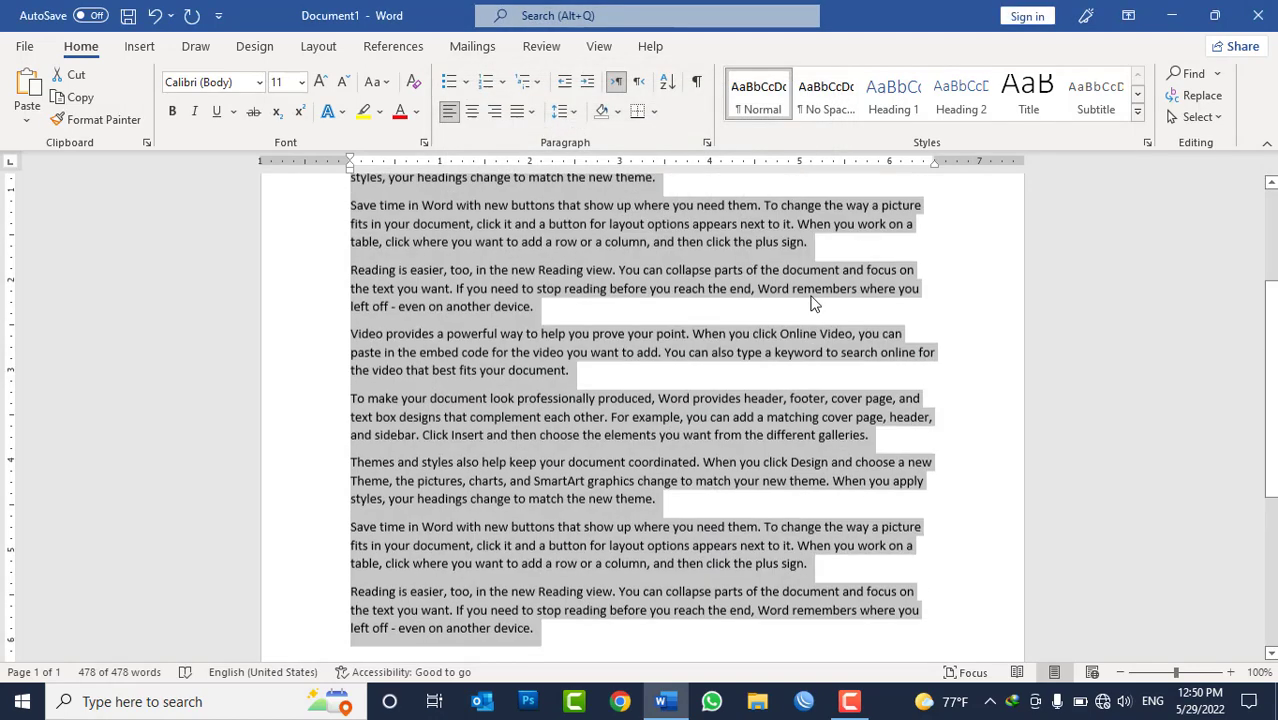
scroll(815, 308, up, 5)
scroll(812, 302, up, 2)
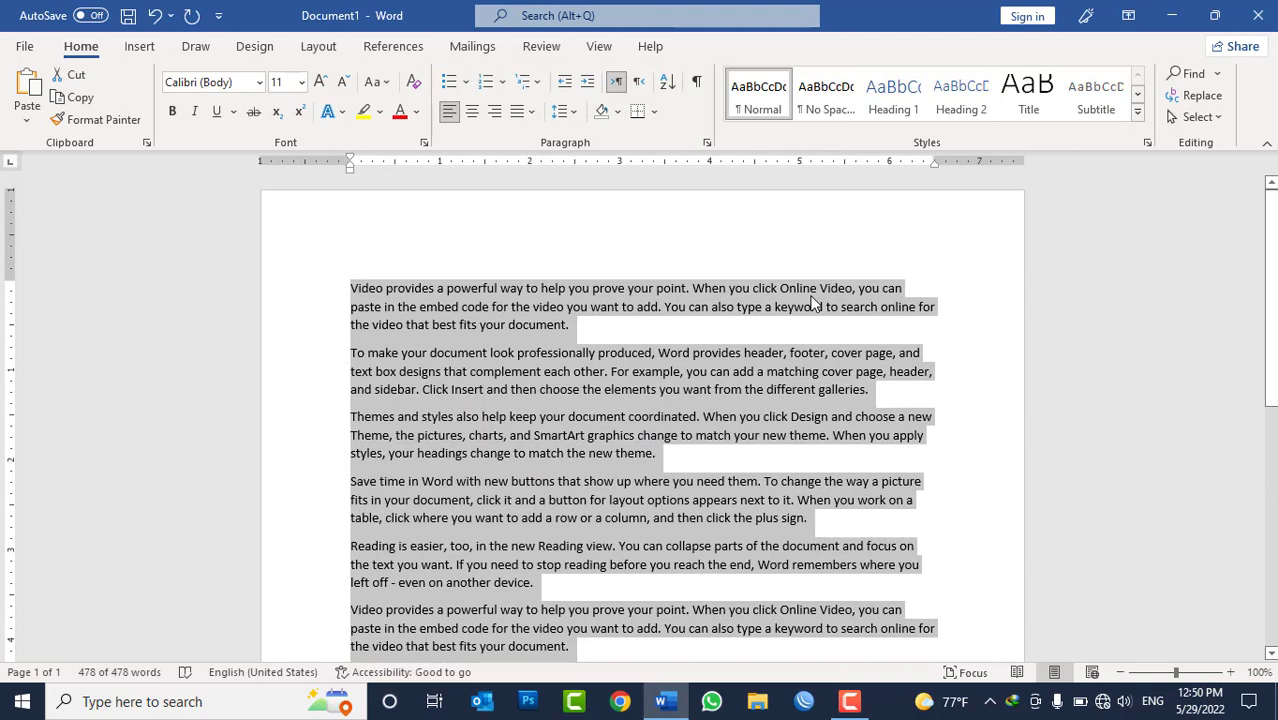
Replace the selected text with sample paragraphs generated by =rand()
key(Delete)
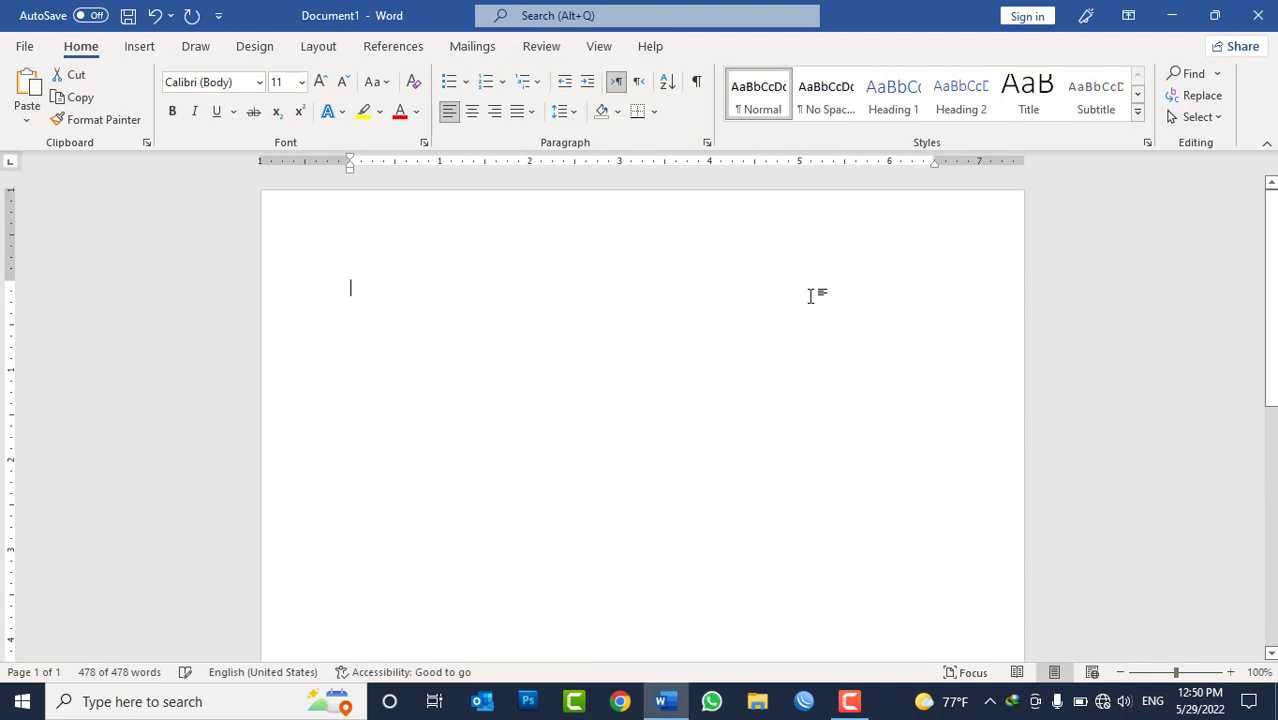
text(=ran)
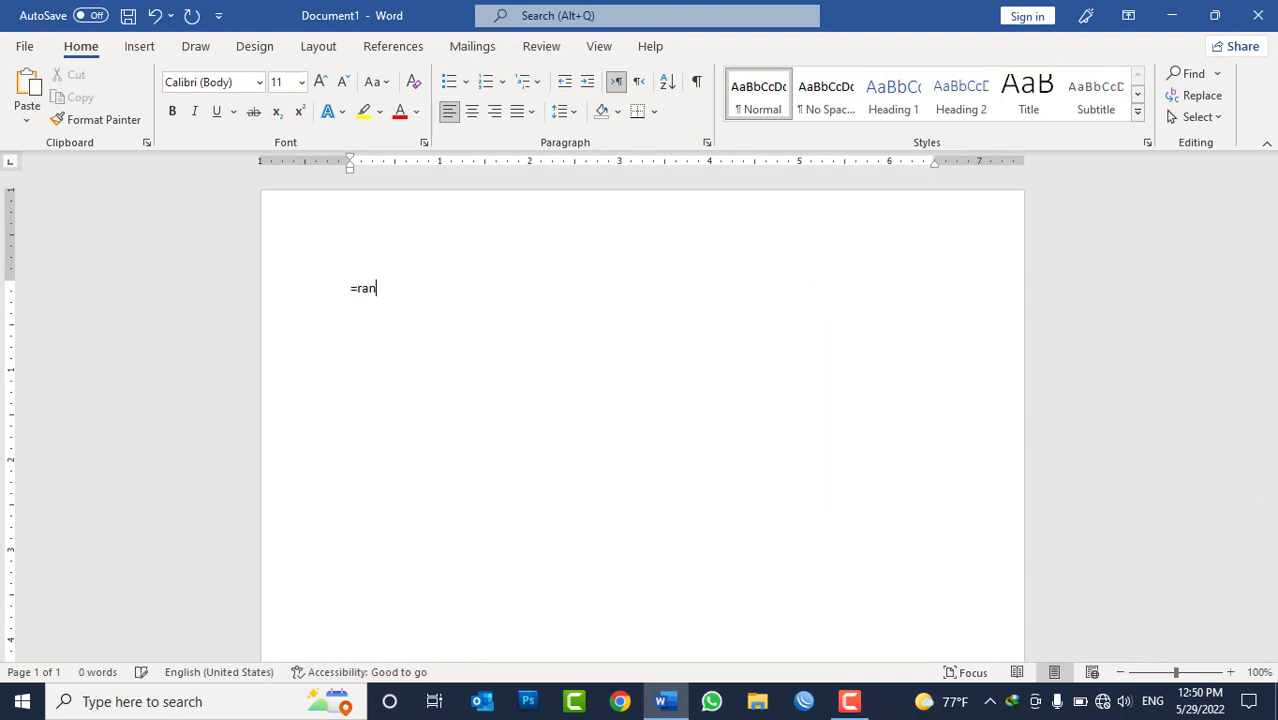
text(d())
key(Return)
Review paragraph spacing, then add an empty line after the last paragraph
key(ctrl+a)
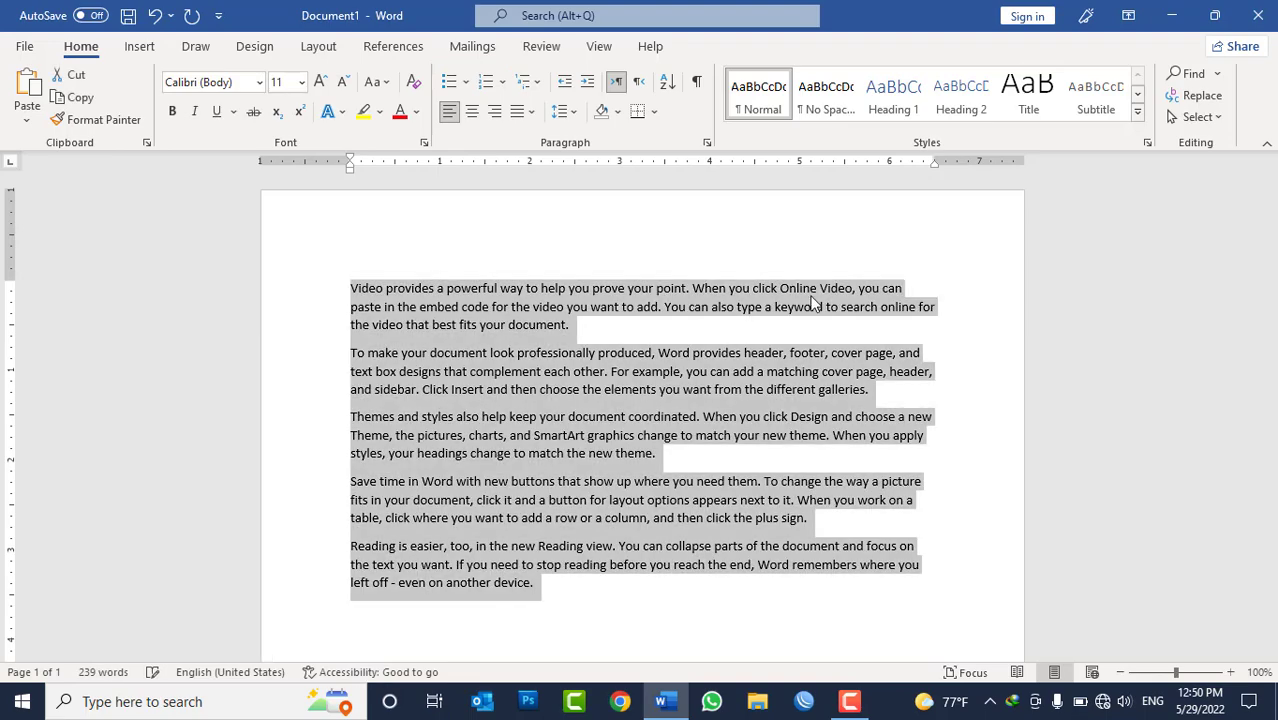
click(316, 56)
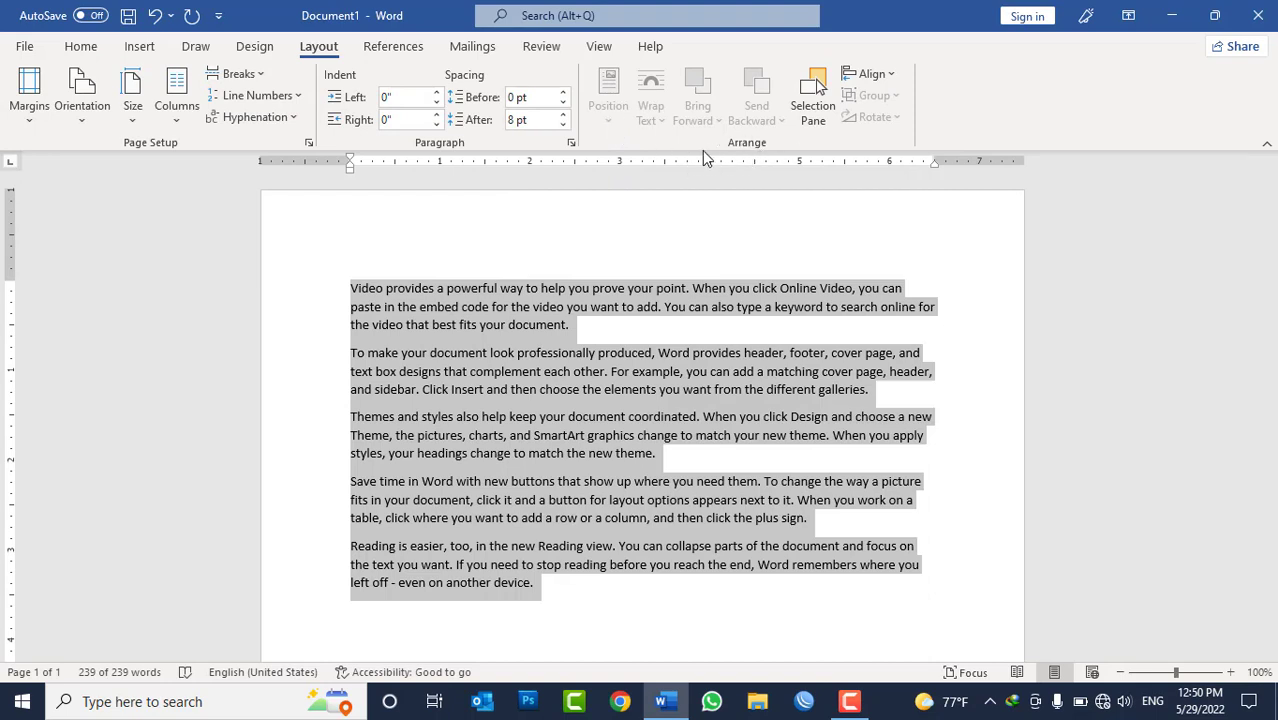
click(672, 325)
scroll(688, 395, down, 2)
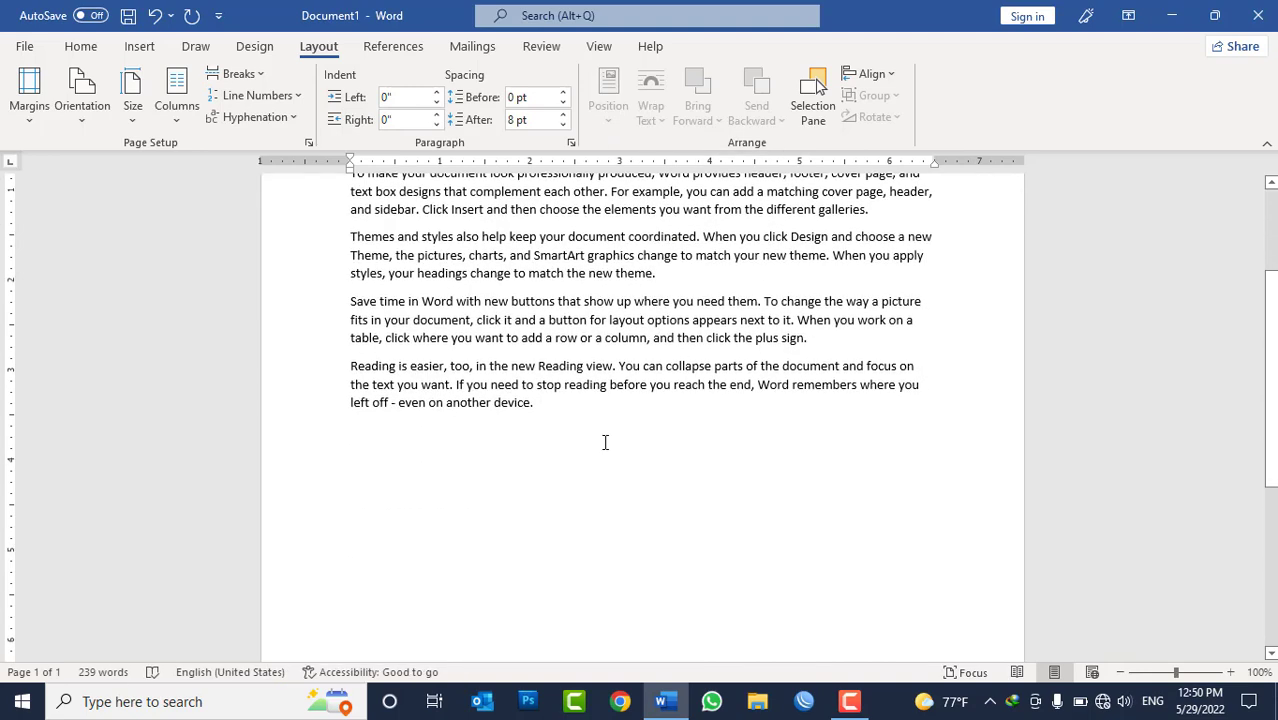
click(608, 434)
key(Return)
scroll(650, 403, up, 2)
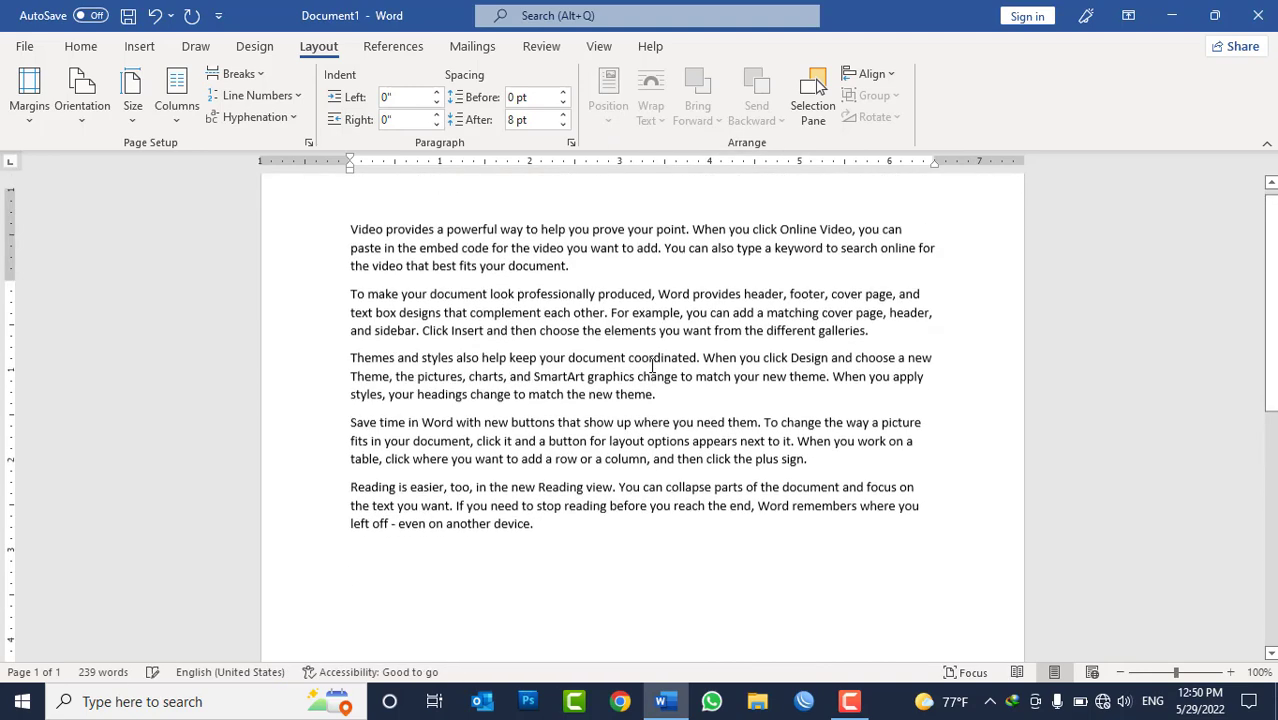
click(150, 46)
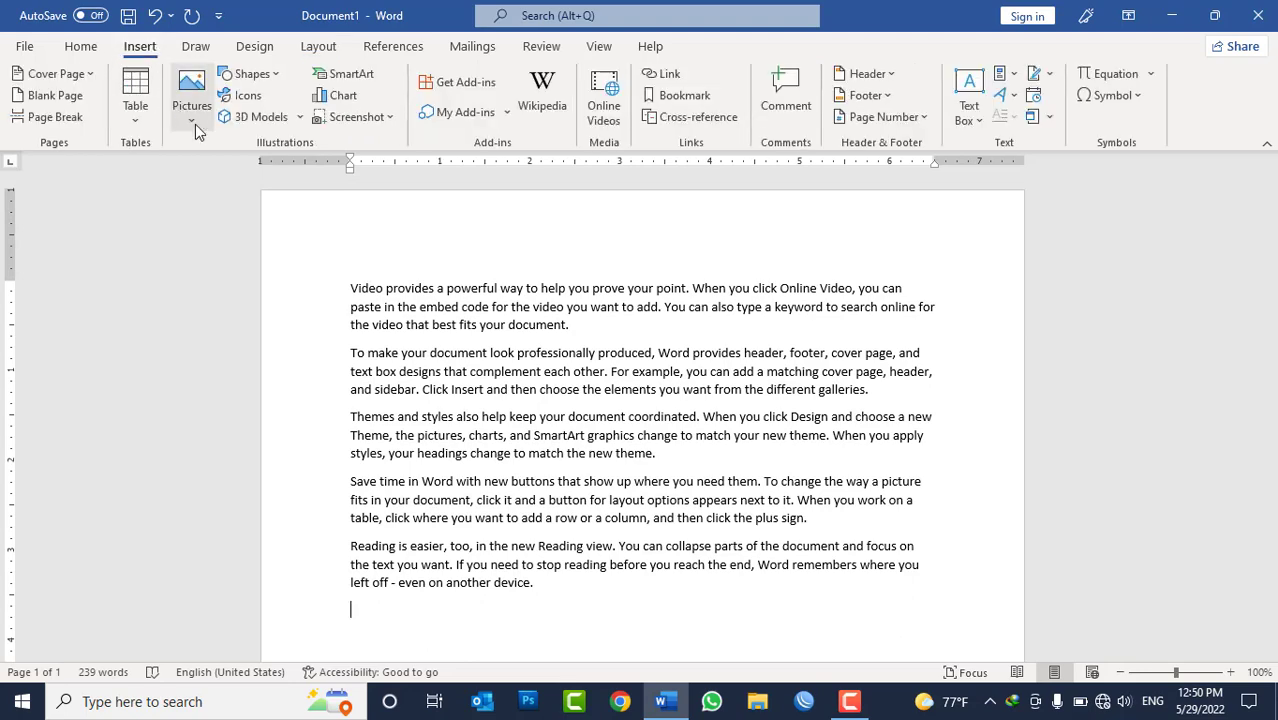
Draw a four-way block arrow over the first paragraph near the page top
click(252, 76)
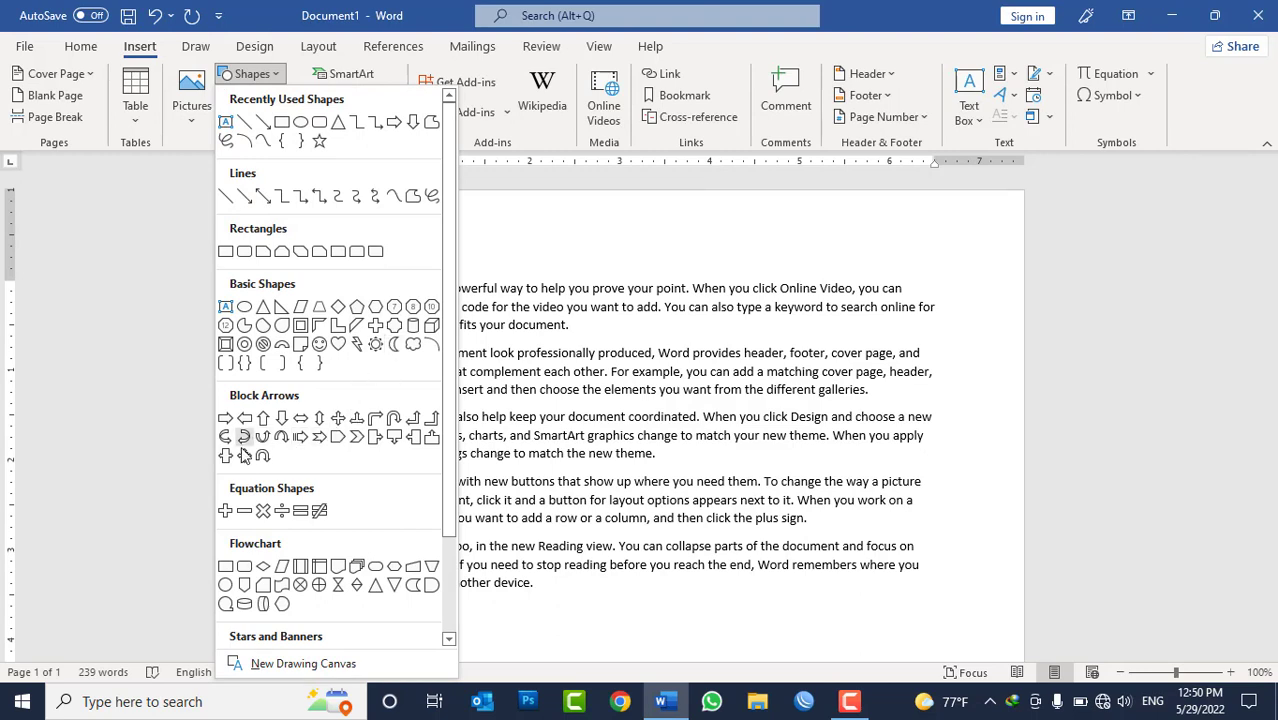
click(244, 455)
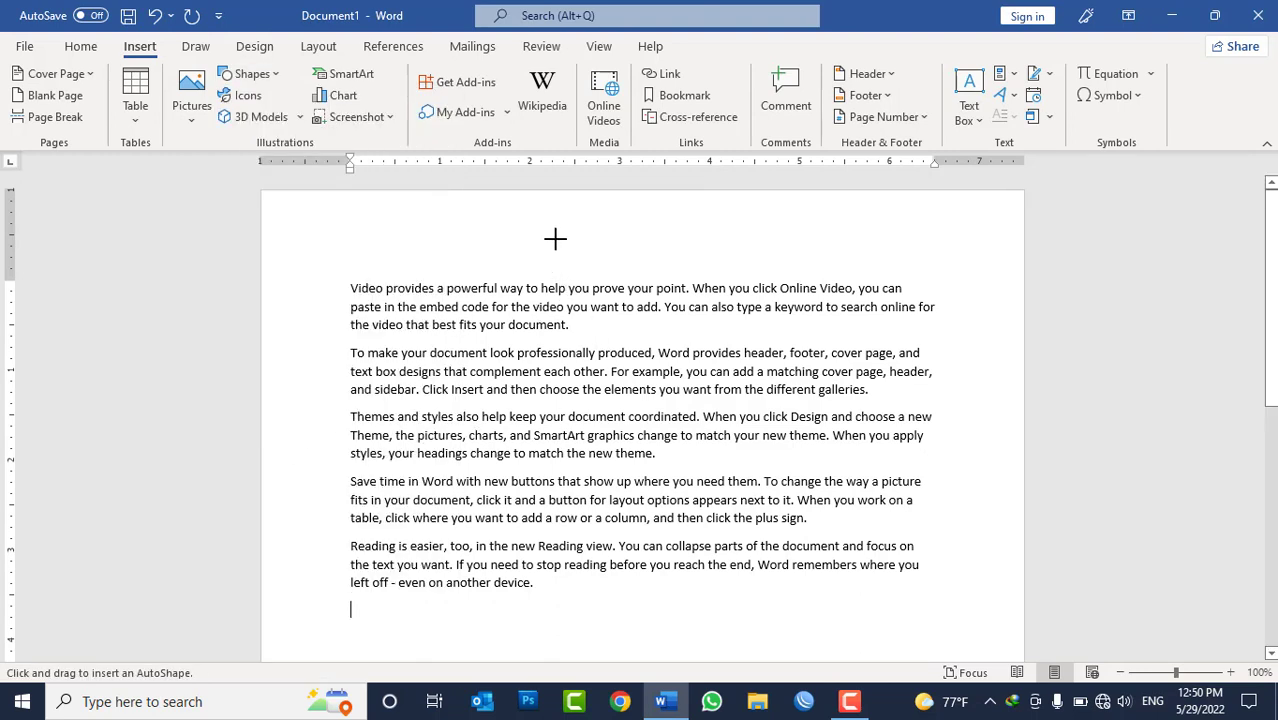
mouse_move(566, 226)
mouse_down()
mouse_move(734, 398)
mouse_move(768, 400)
mouse_up()
drag(667, 303, 648, 316)
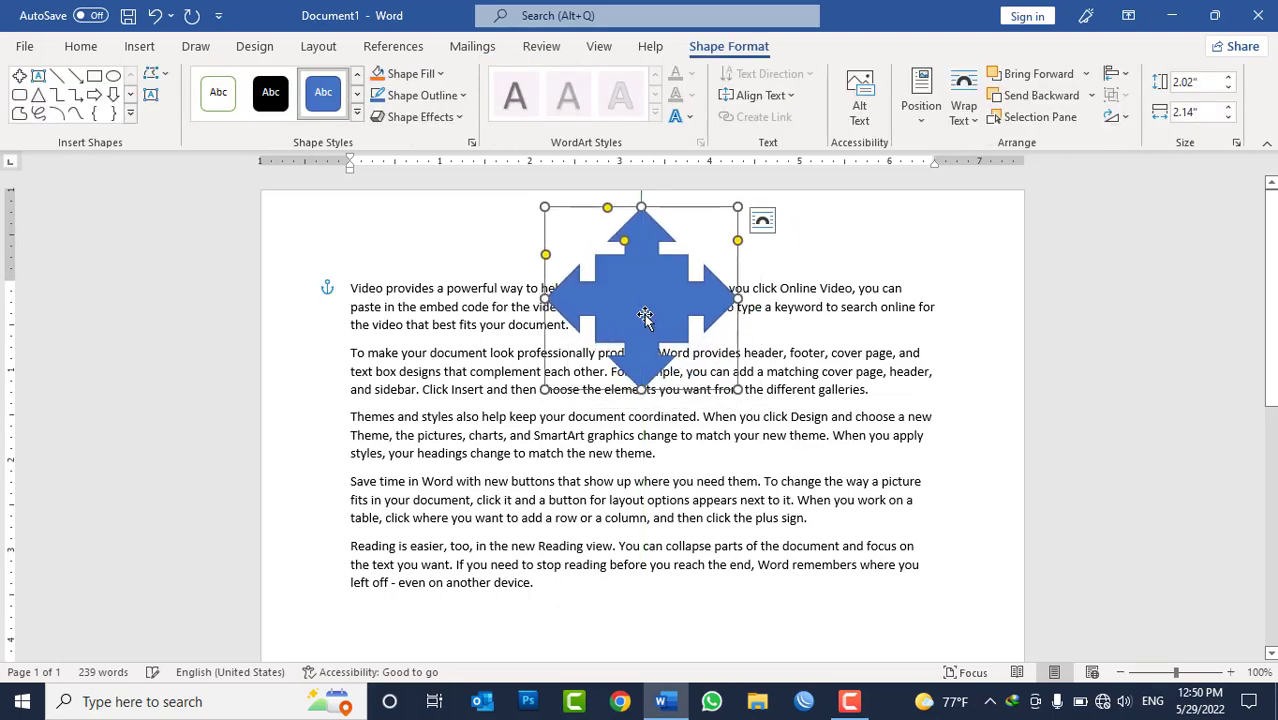
Select the block arrow and review its layering options on the Layout ribbon
click(784, 316)
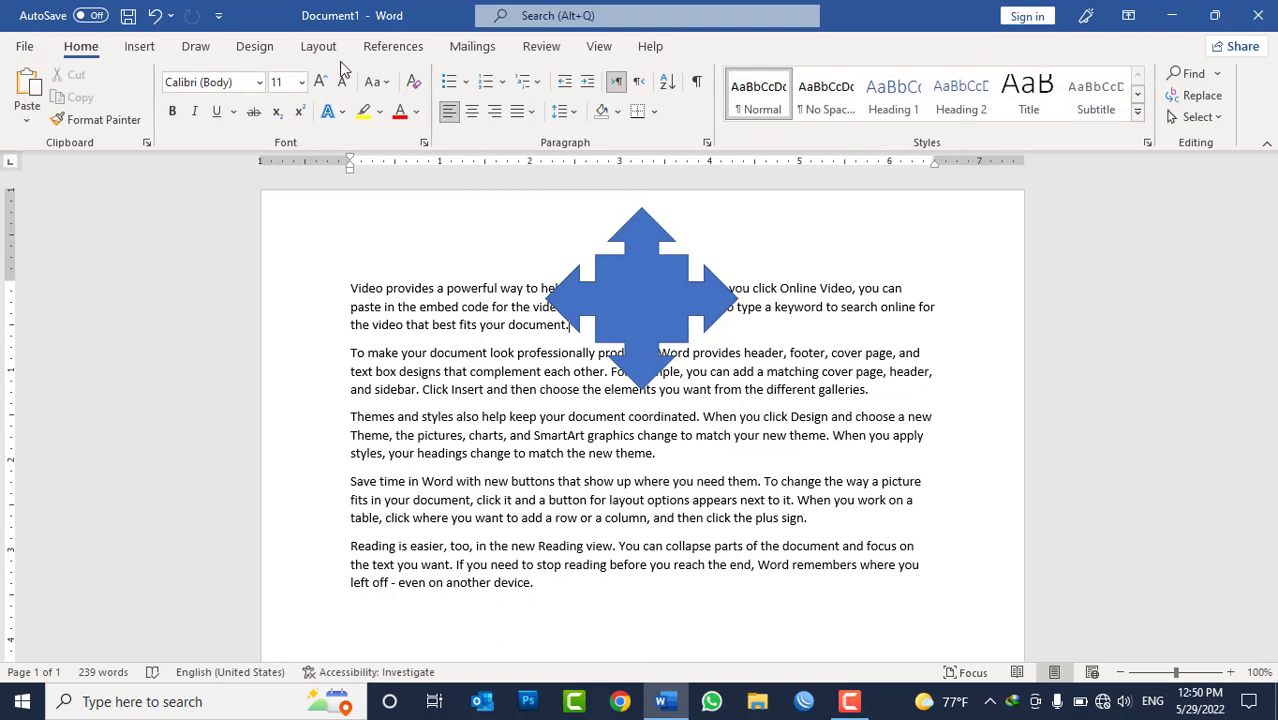
click(318, 46)
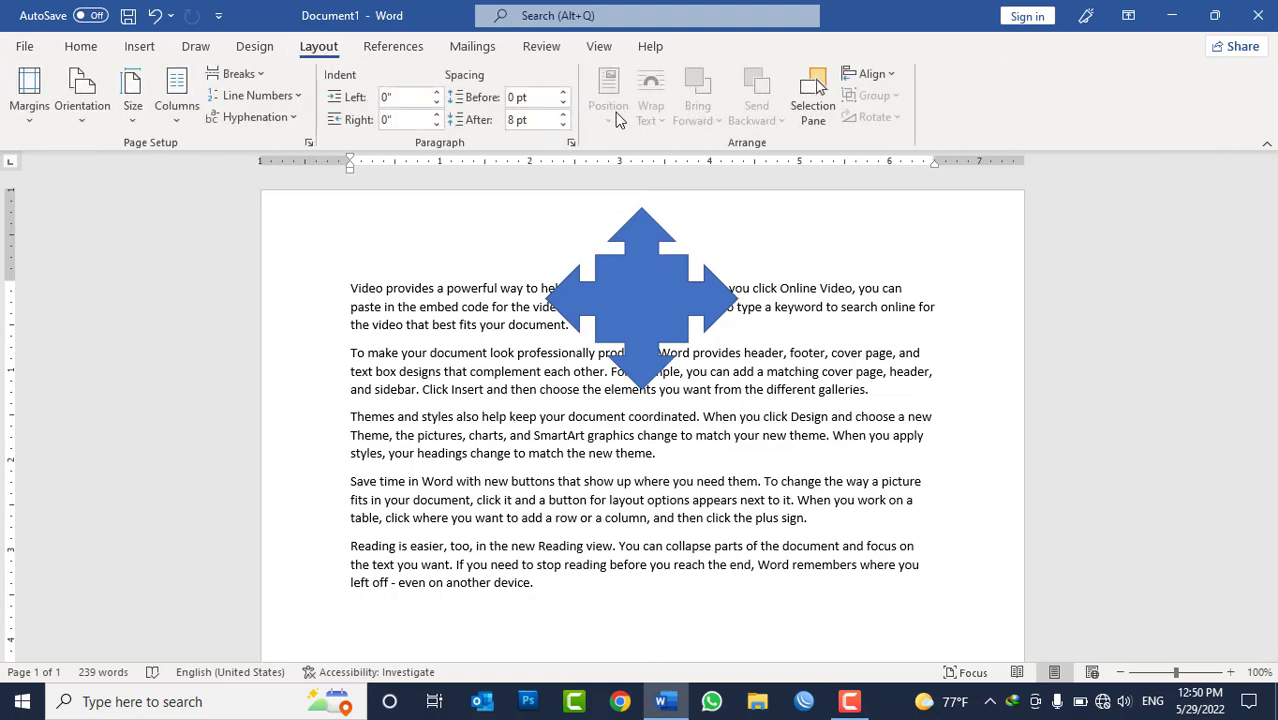
click(665, 245)
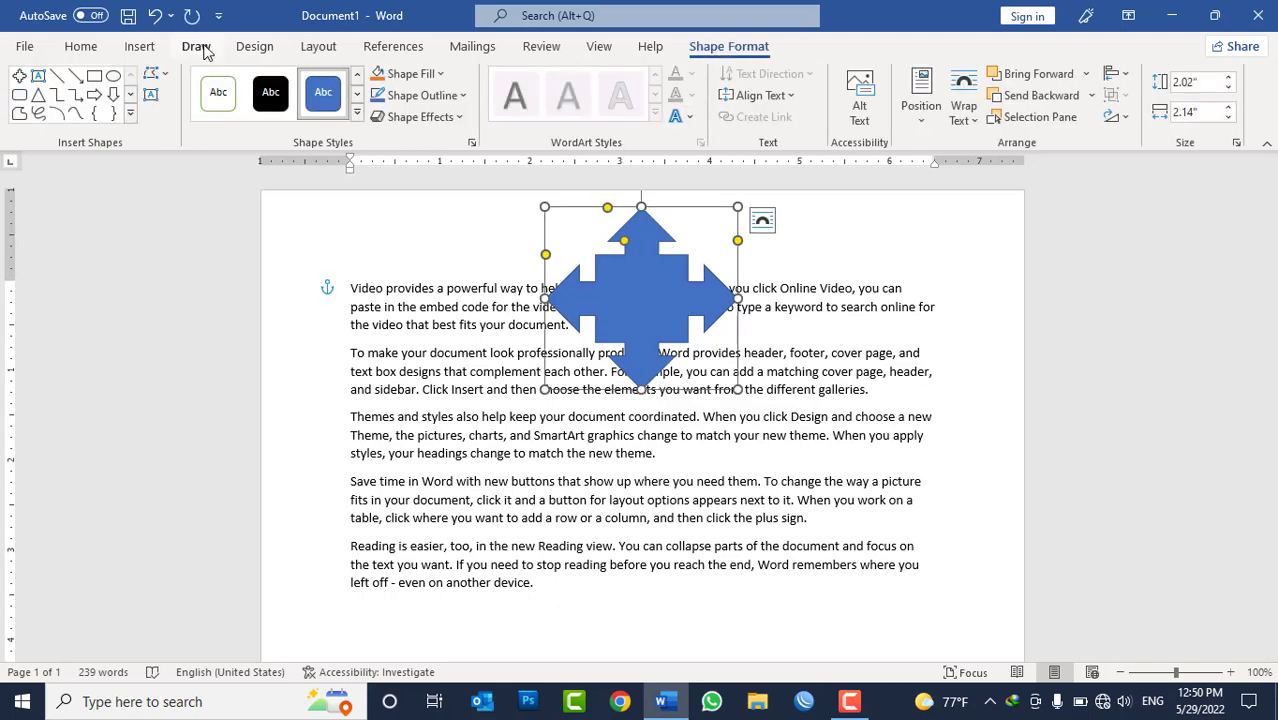
click(320, 50)
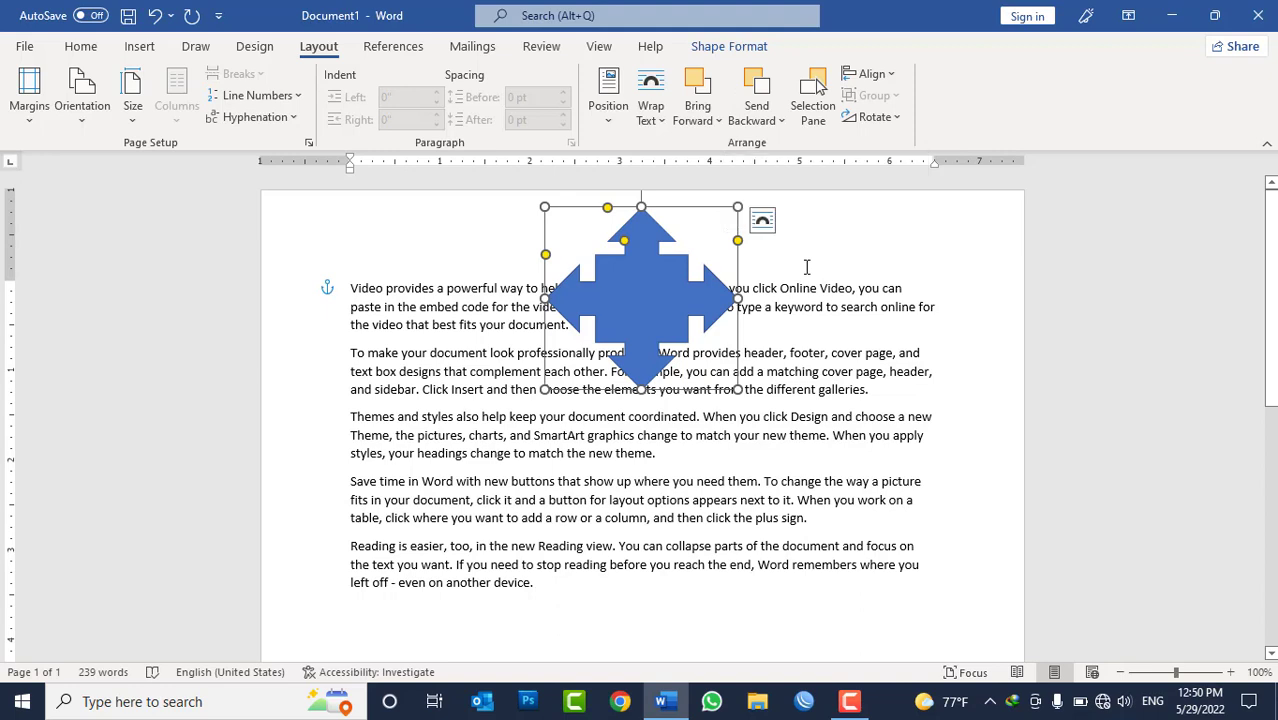
click(811, 297)
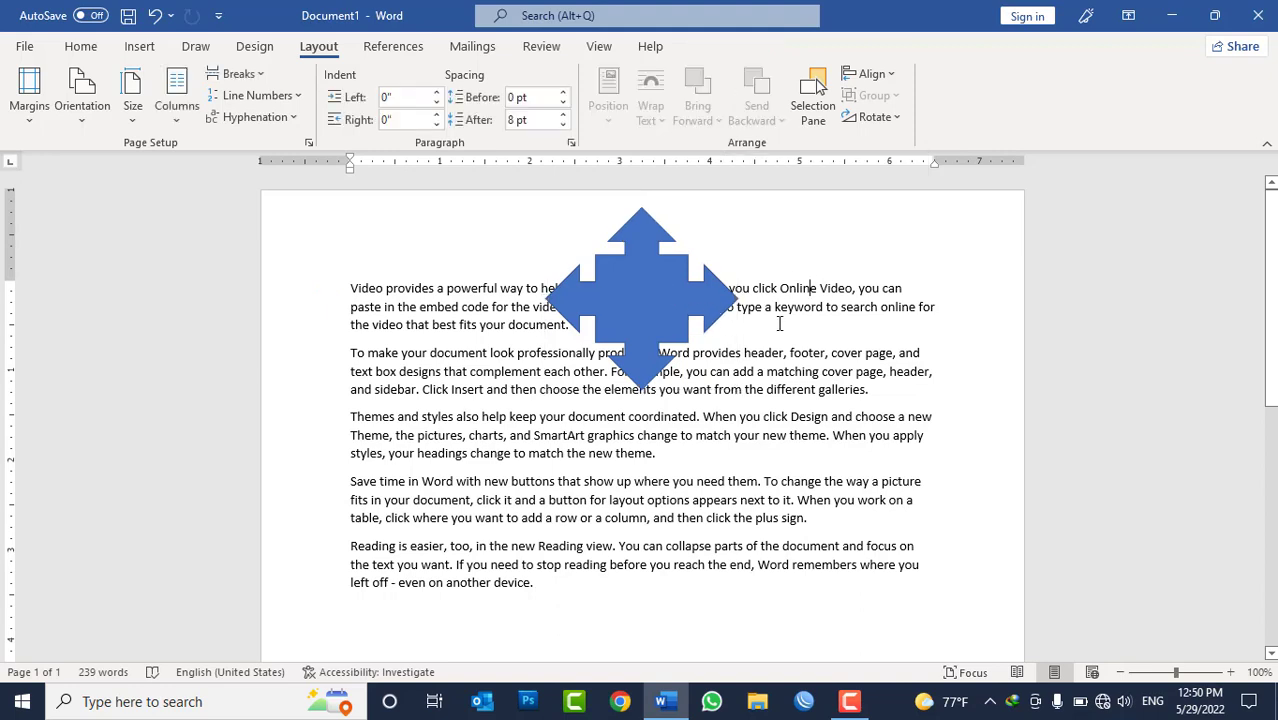
click(632, 290)
click(784, 315)
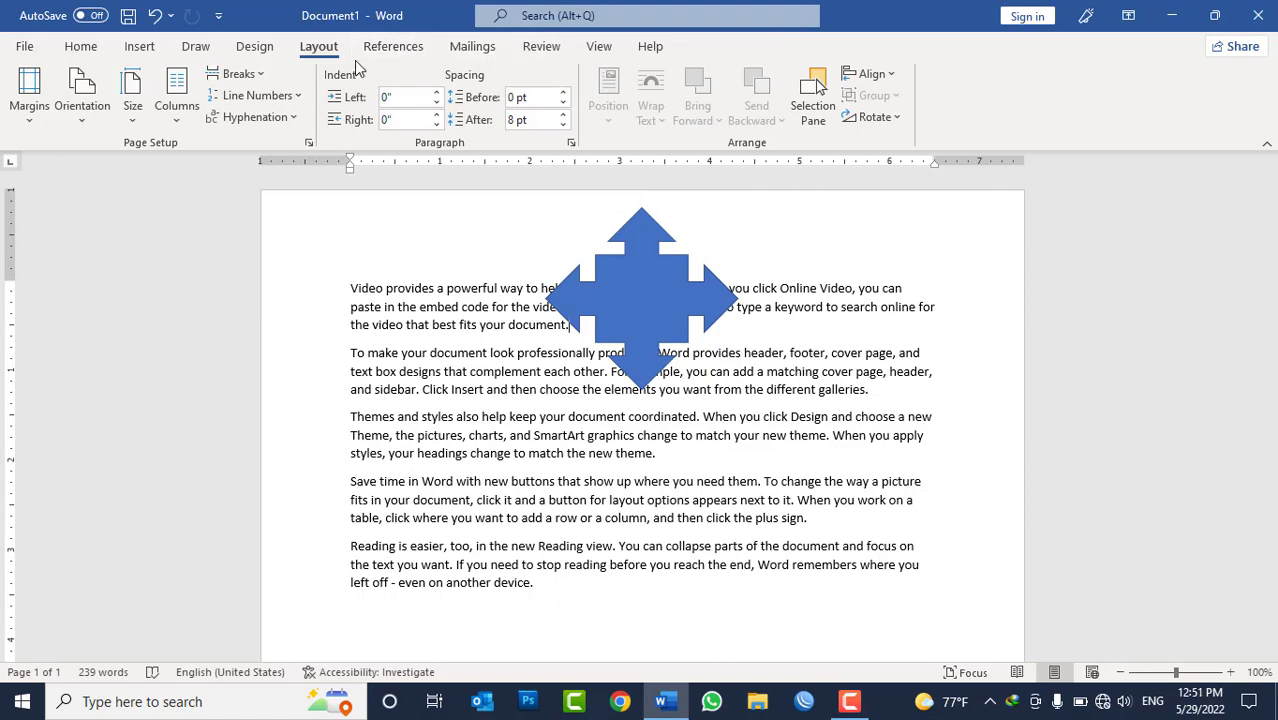
click(612, 267)
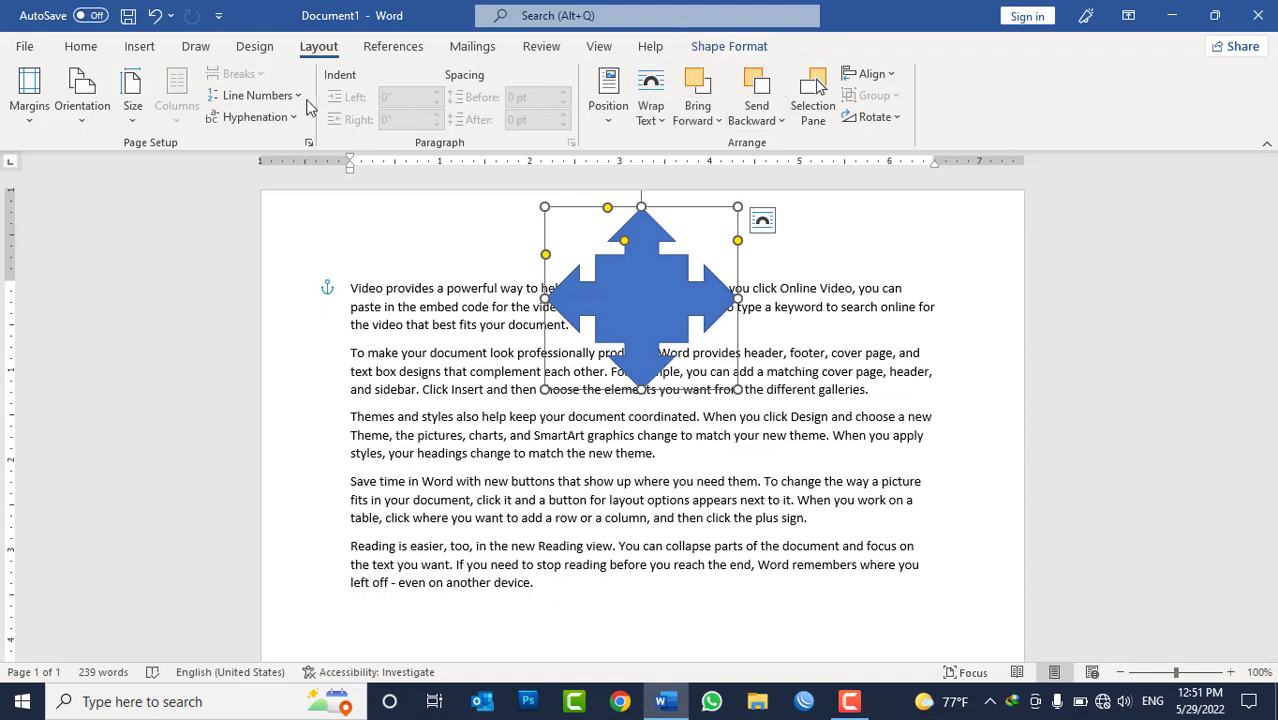
Set the arrow's position to In Line with Text
click(704, 50)
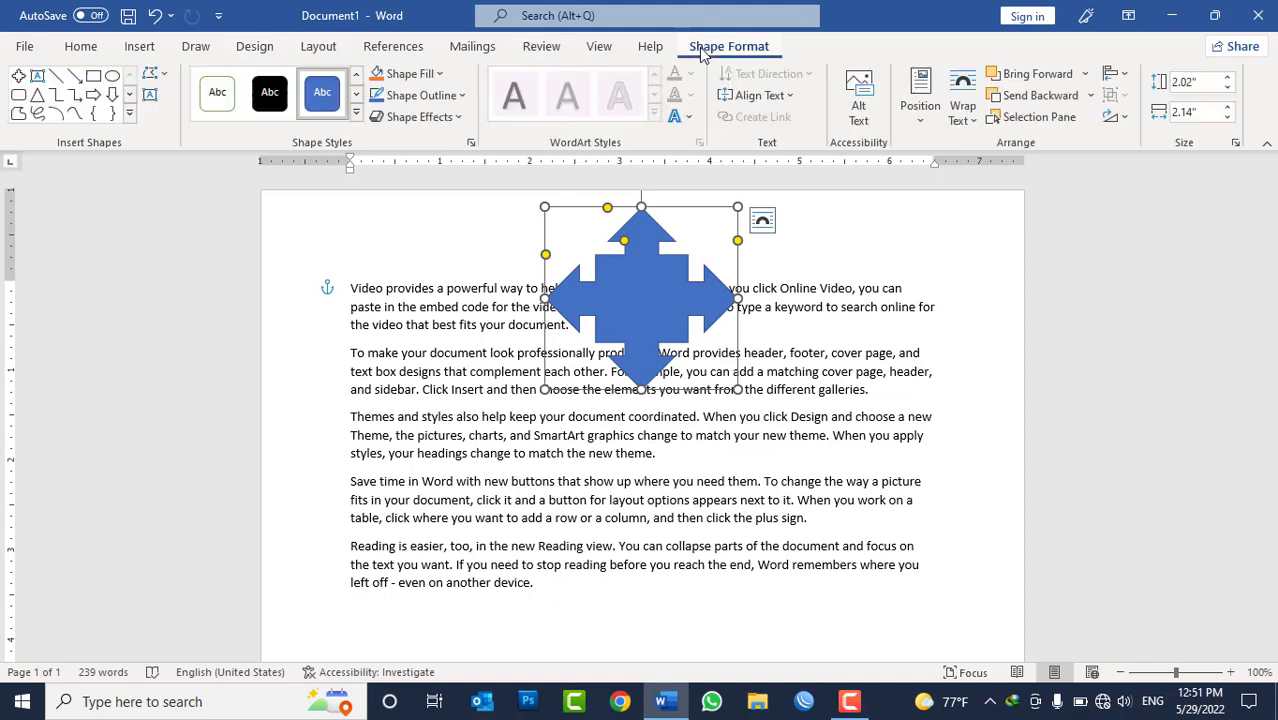
click(907, 120)
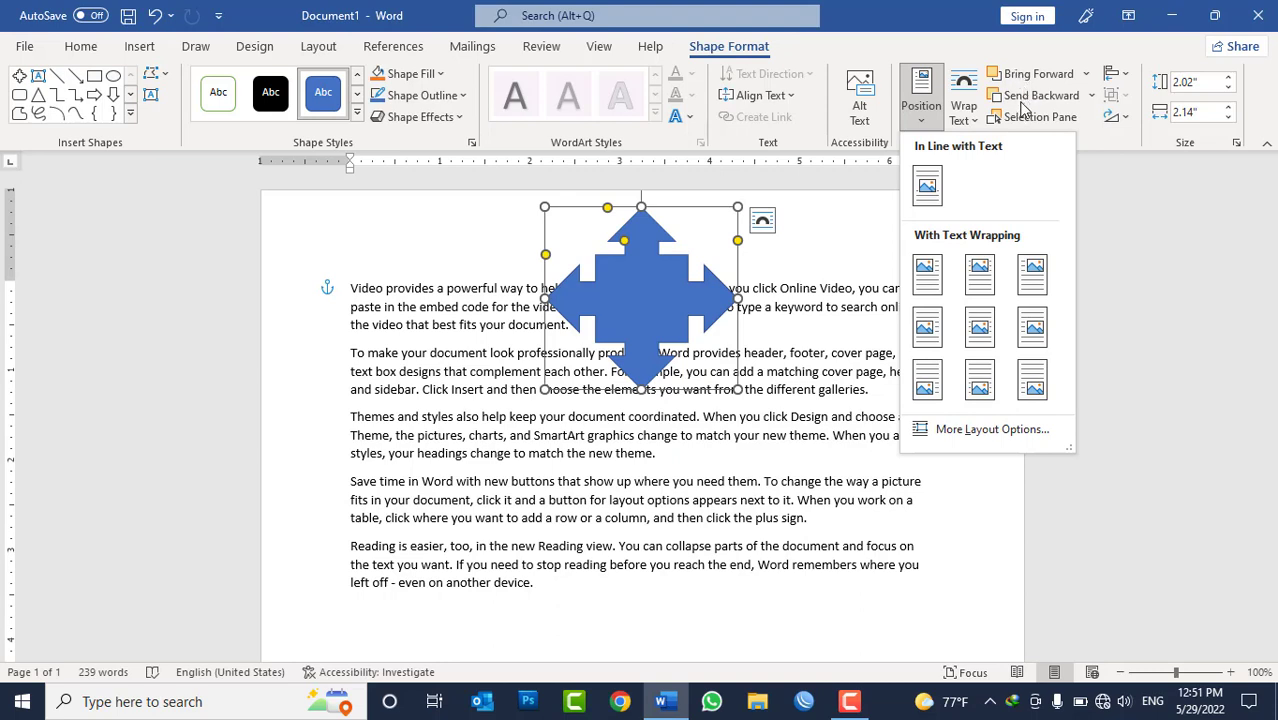
click(316, 48)
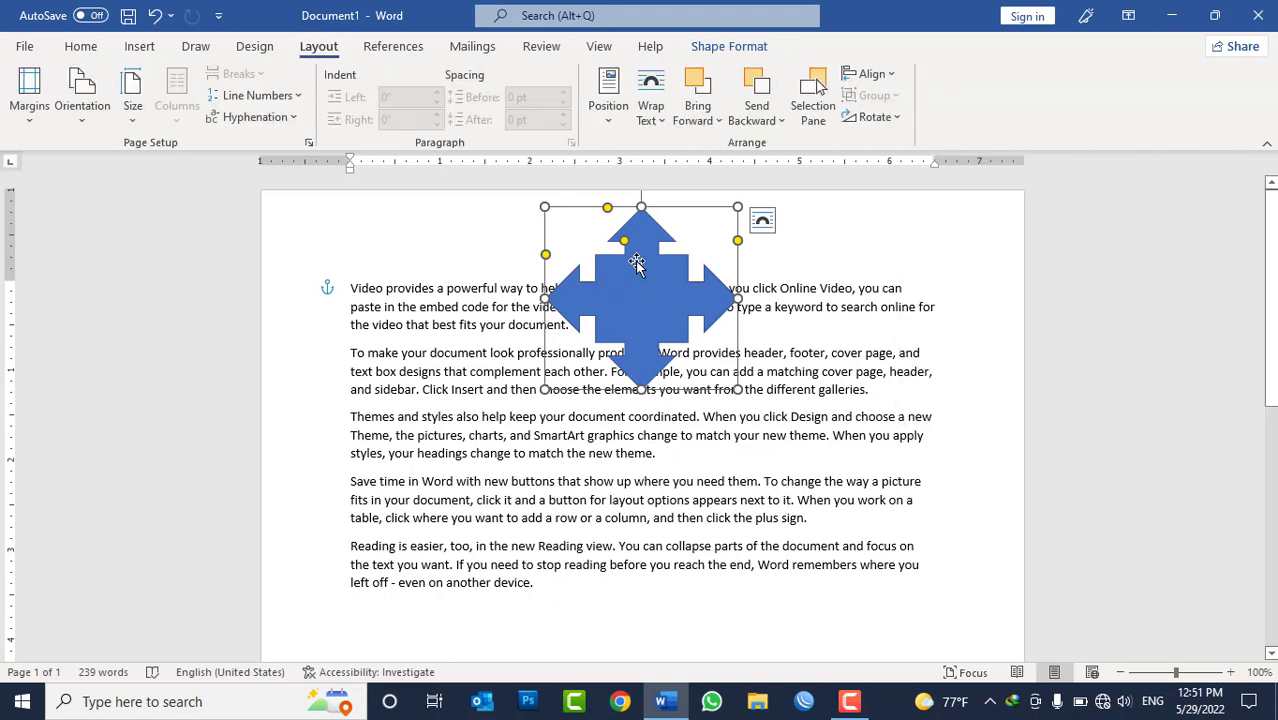
click(606, 117)
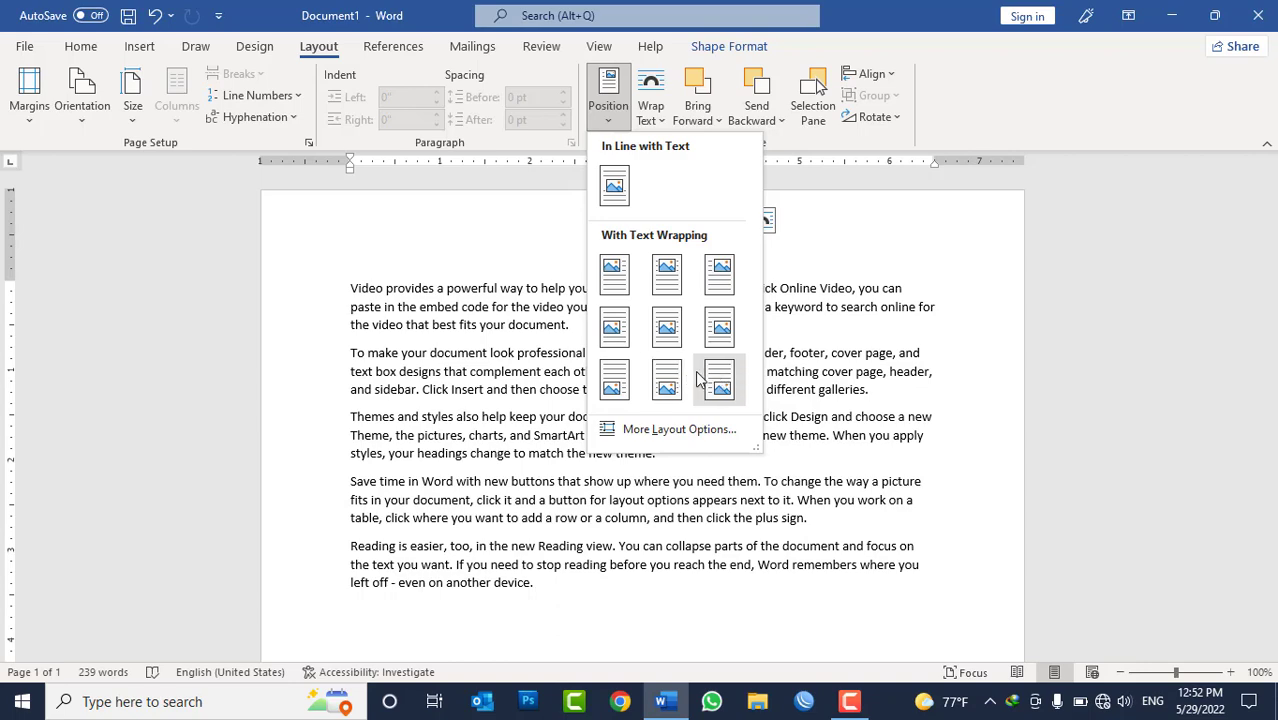
click(617, 188)
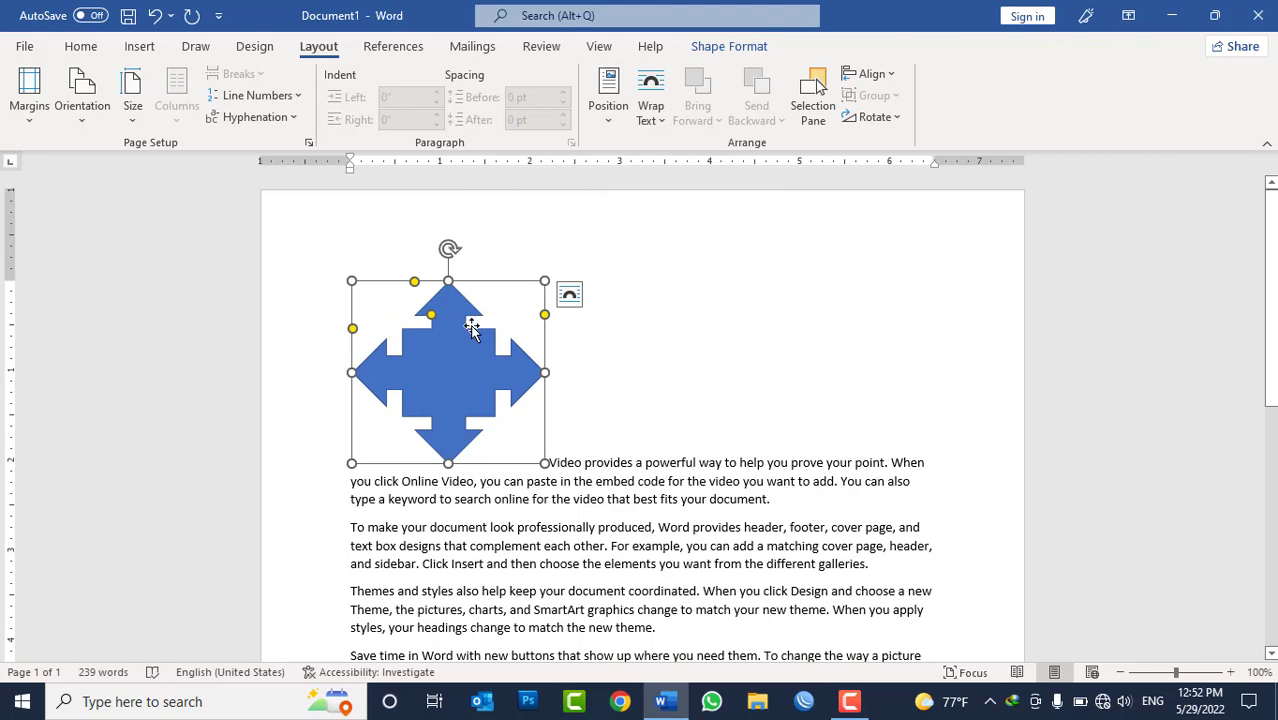
Move the inline arrow to the end of the first paragraph, then delete it
mouse_move(448, 357)
mouse_down()
mouse_move(655, 505)
mouse_move(660, 474)
mouse_up()
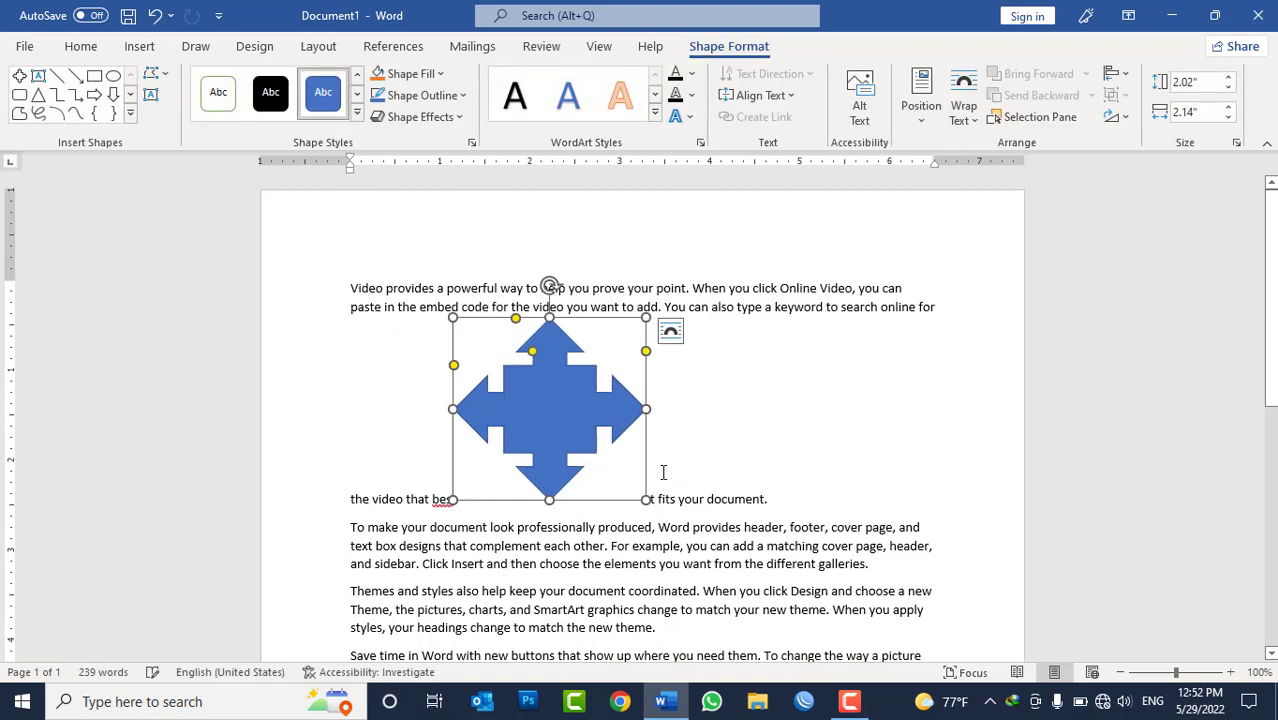
drag(556, 406, 834, 463)
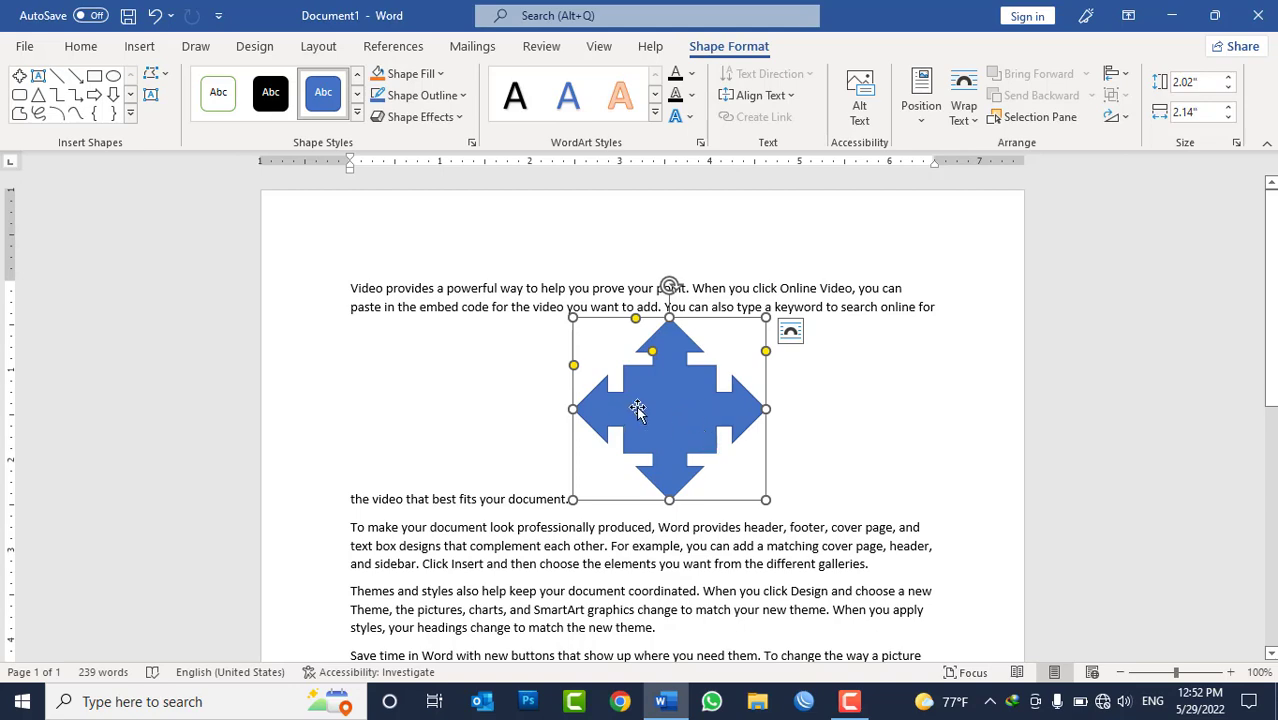
key(Delete)
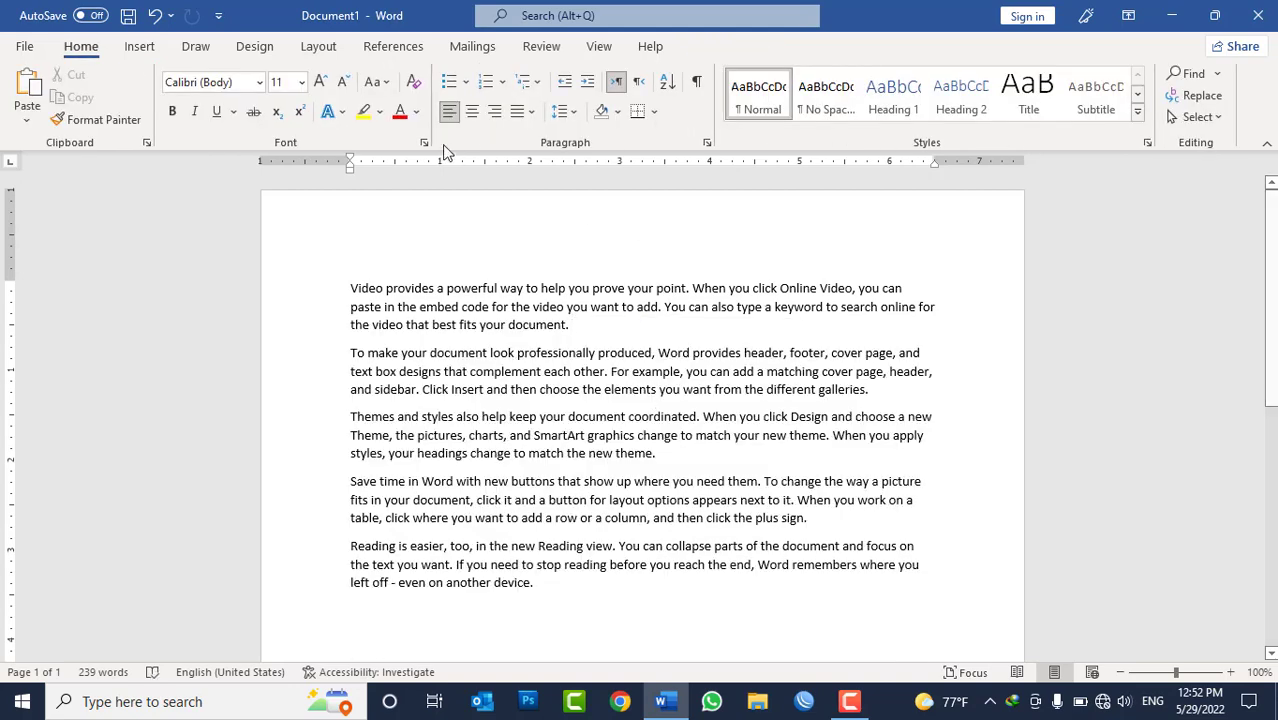
Undo the deletion to restore the arrow and reselect it
click(312, 53)
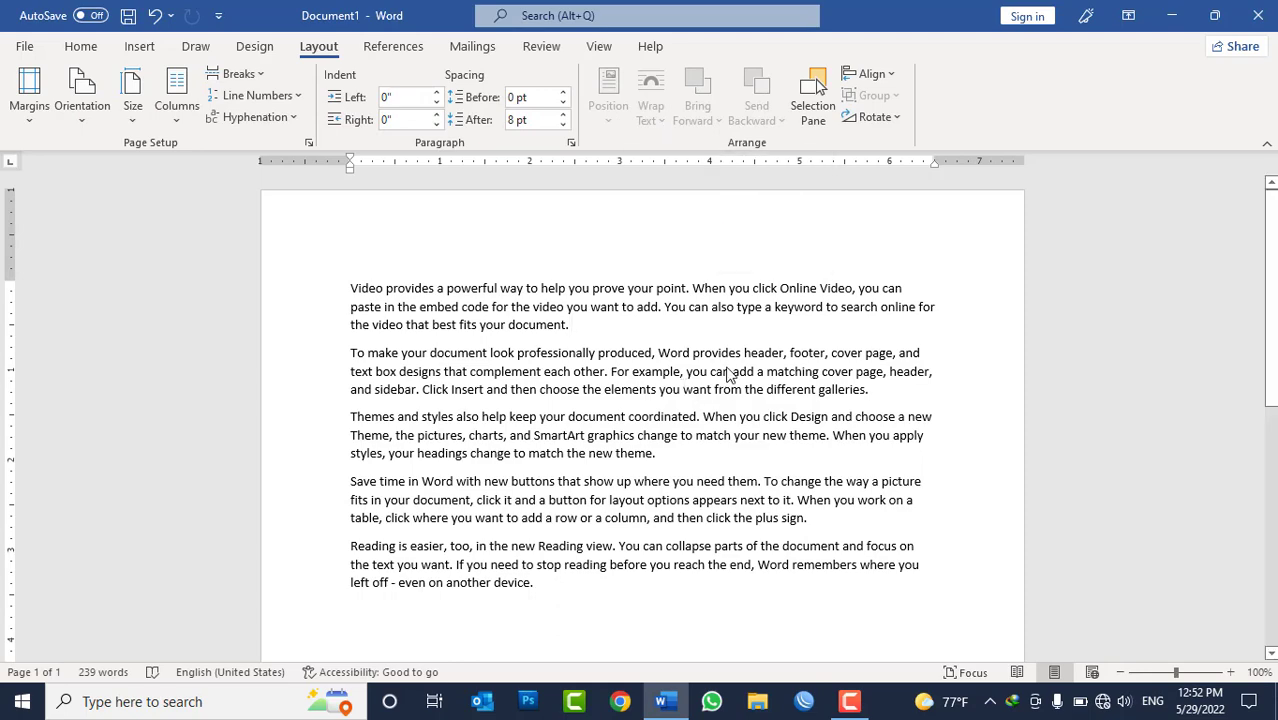
key(ctrl+z)
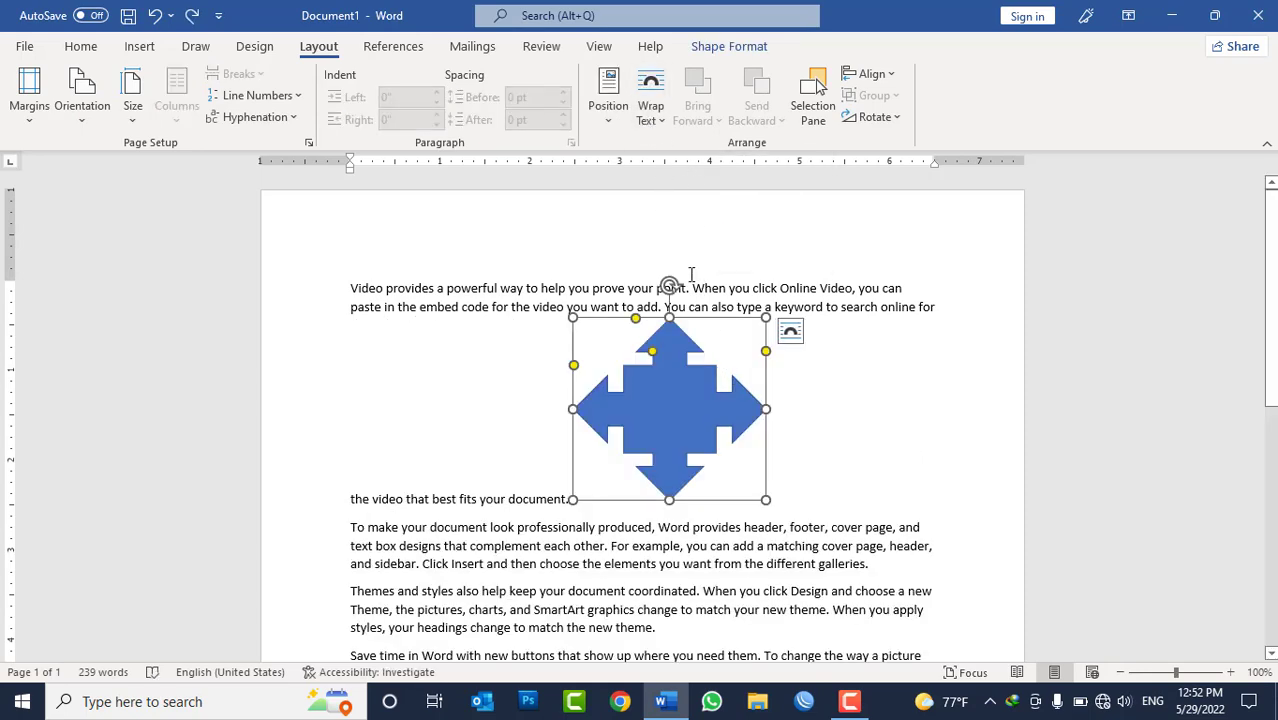
click(690, 274)
click(671, 388)
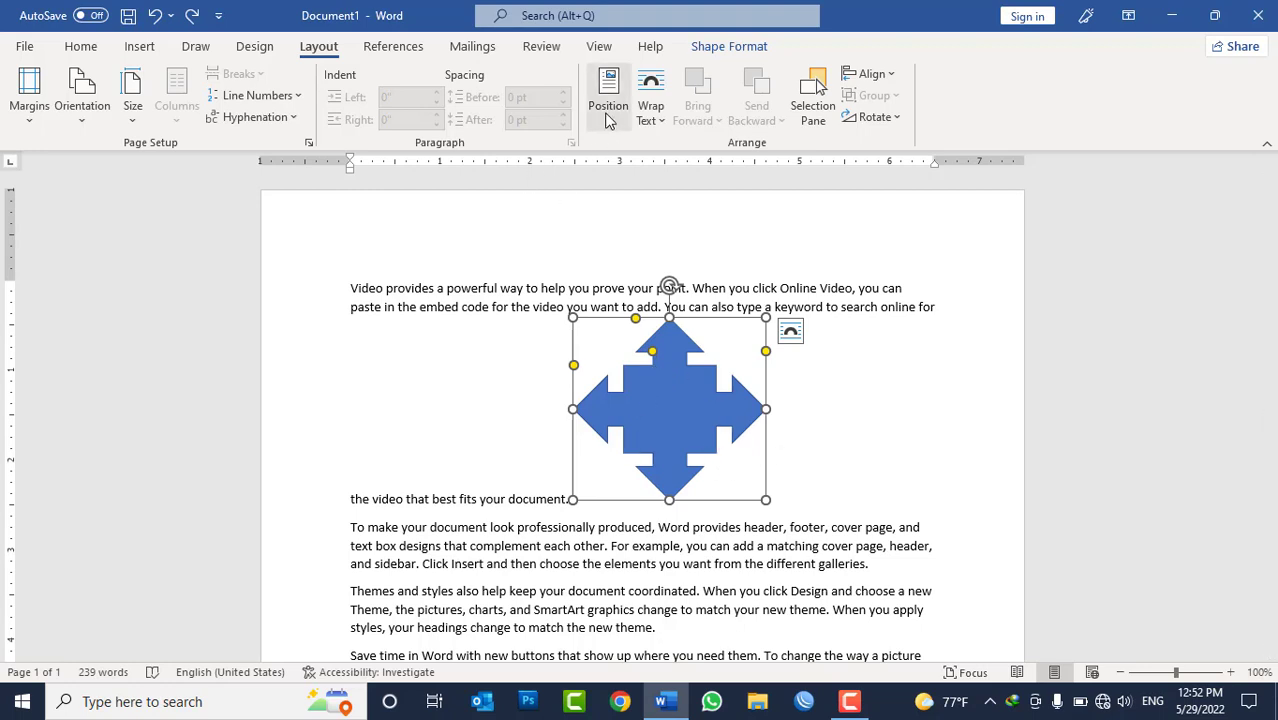
Position the arrow Middle Center with square wrapping, then drag it up among the paragraphs
click(608, 108)
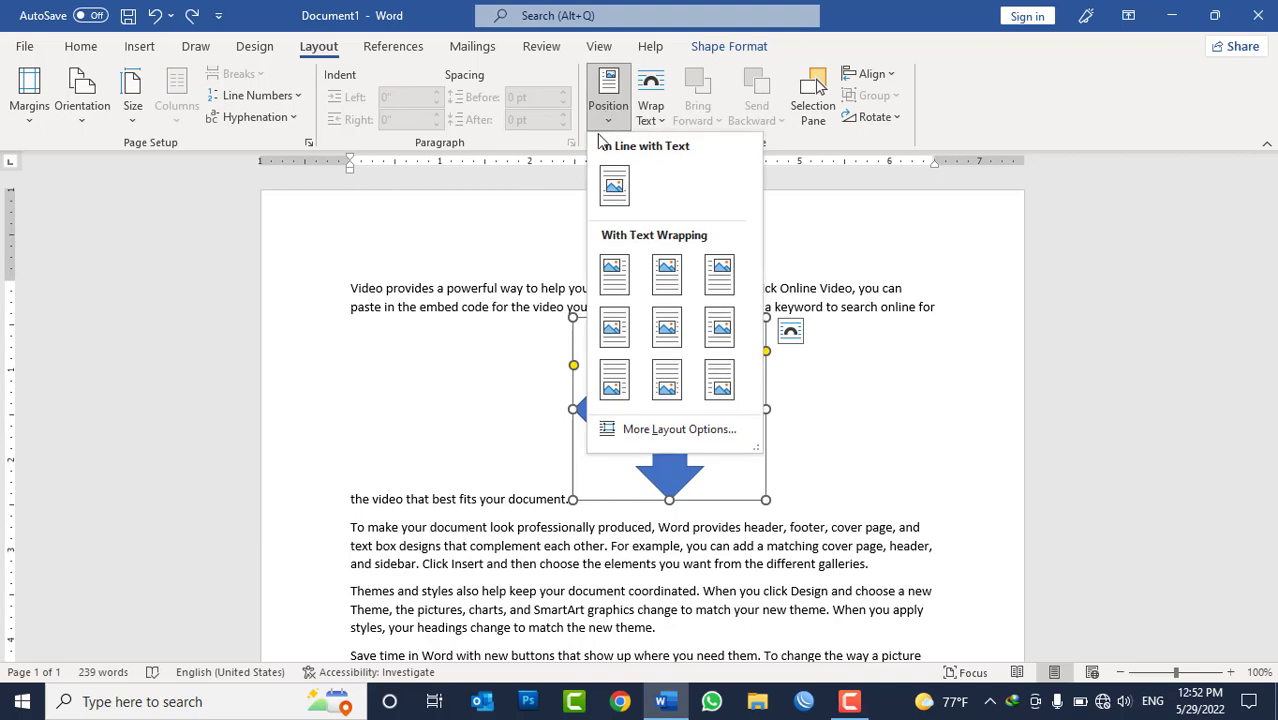
click(612, 270)
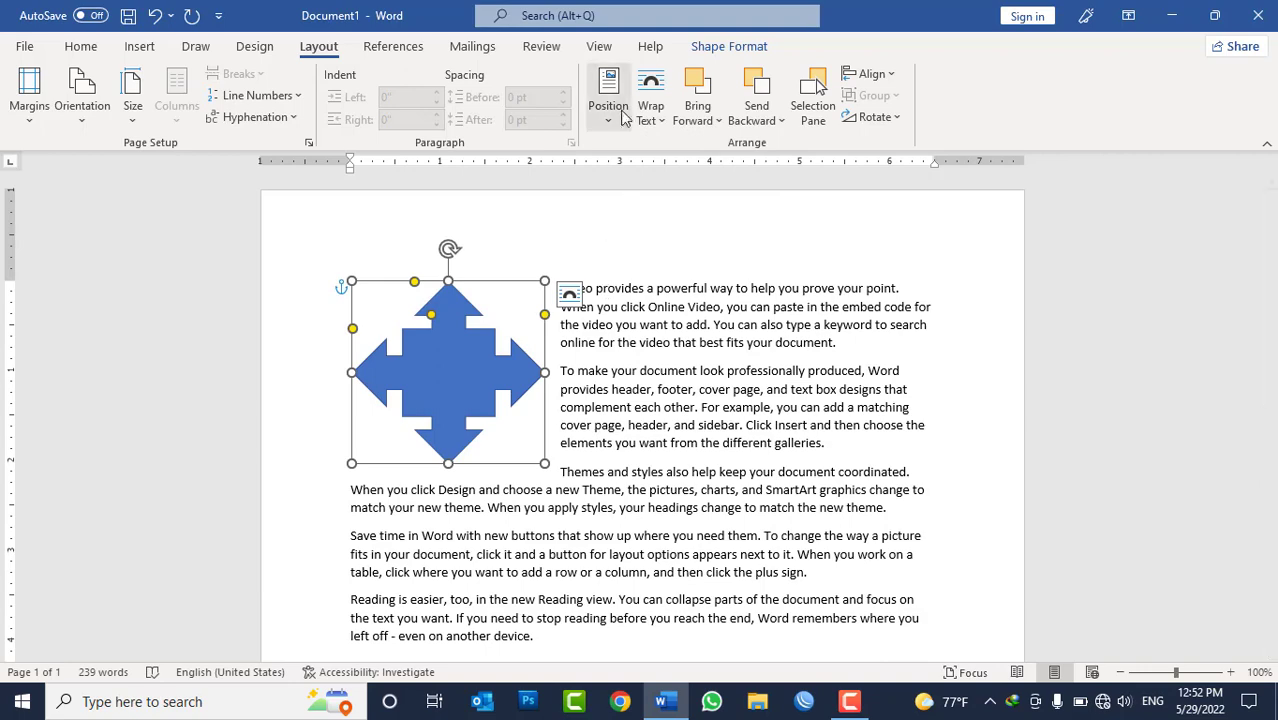
click(609, 108)
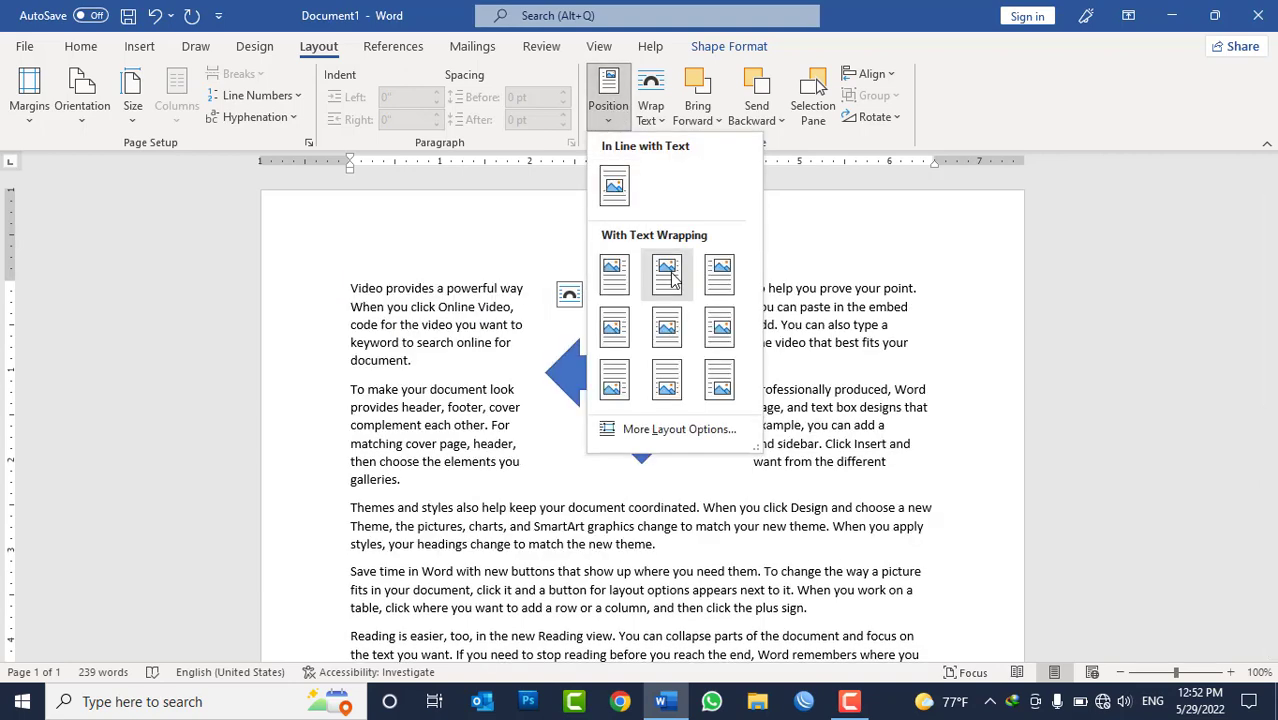
click(668, 330)
scroll(690, 410, down, 4)
mouse_move(687, 406)
mouse_down()
mouse_move(637, 288)
mouse_move(650, 305)
mouse_move(647, 275)
mouse_up()
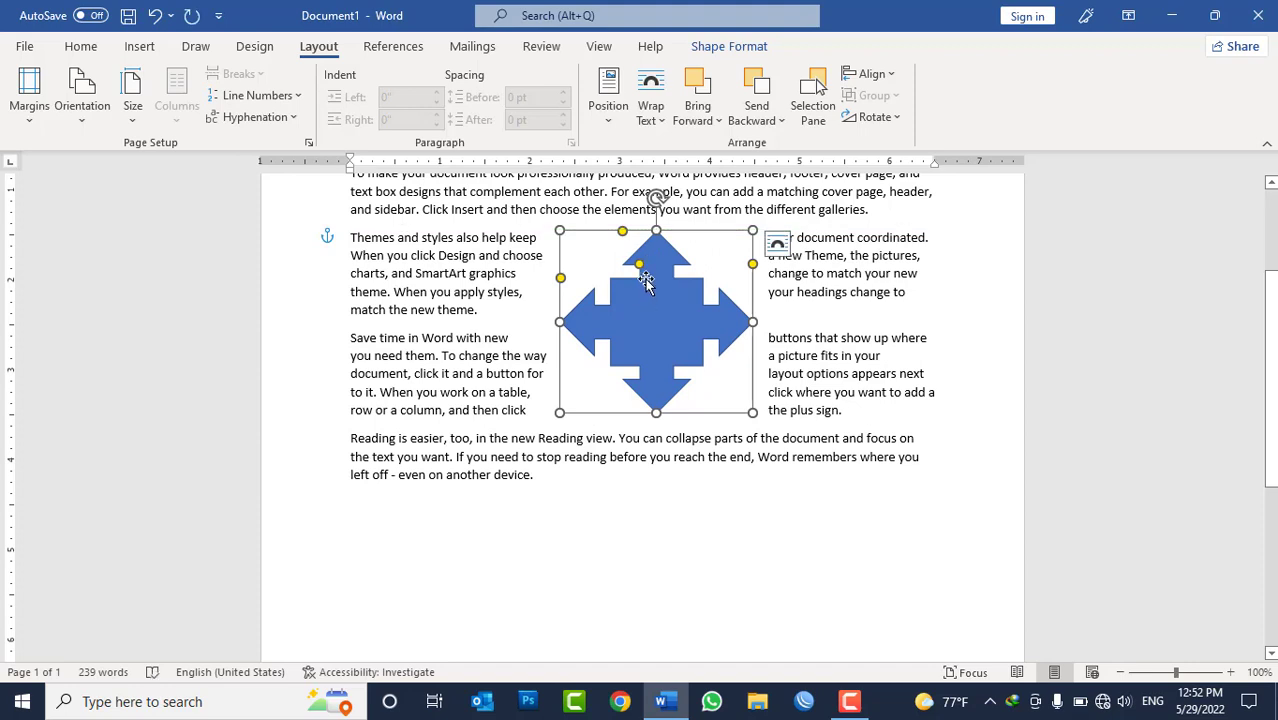
click(600, 118)
Set the arrow's text wrapping to Behind Text
click(651, 118)
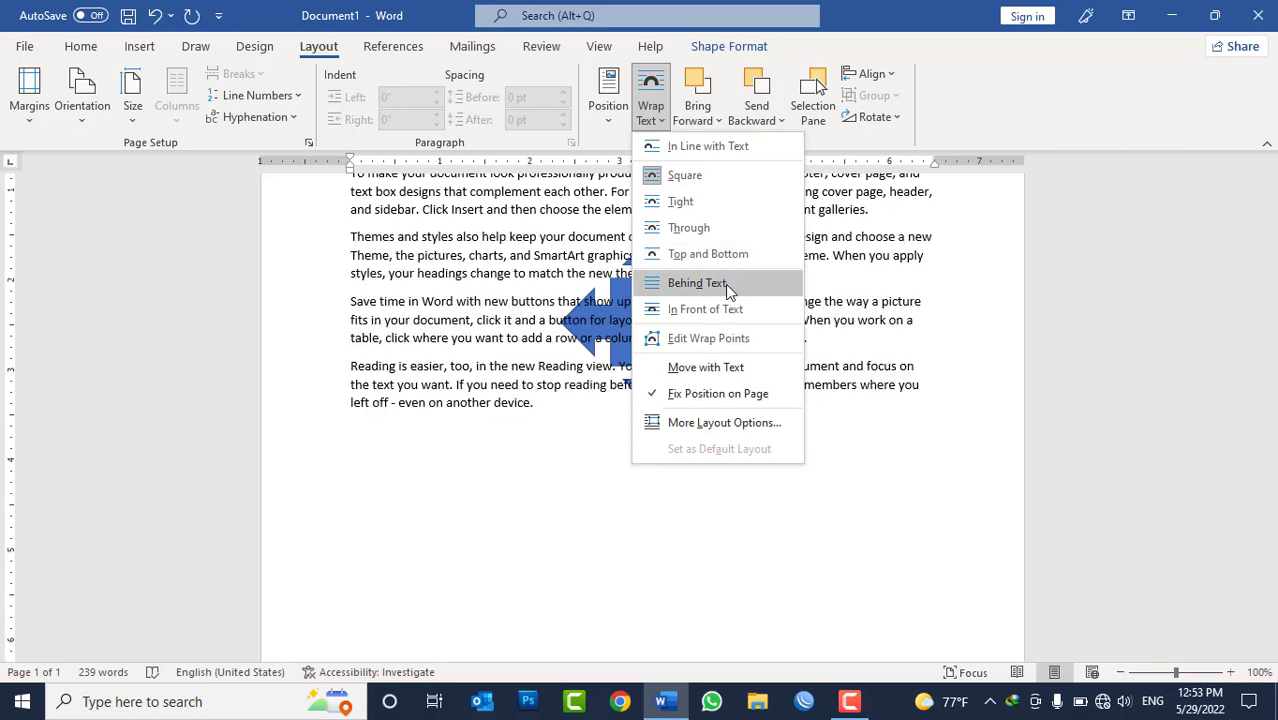
click(725, 284)
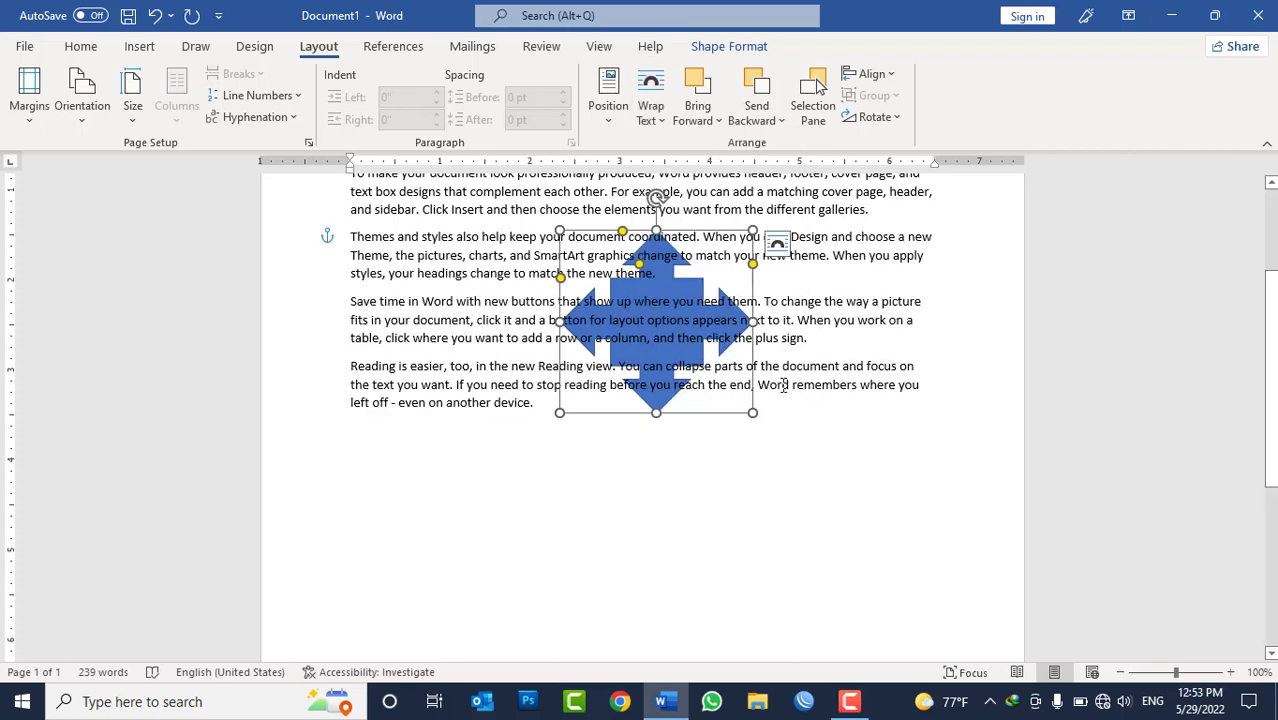
Drag the arrow higher, over the second and third paragraphs
scroll(768, 443, up, 3)
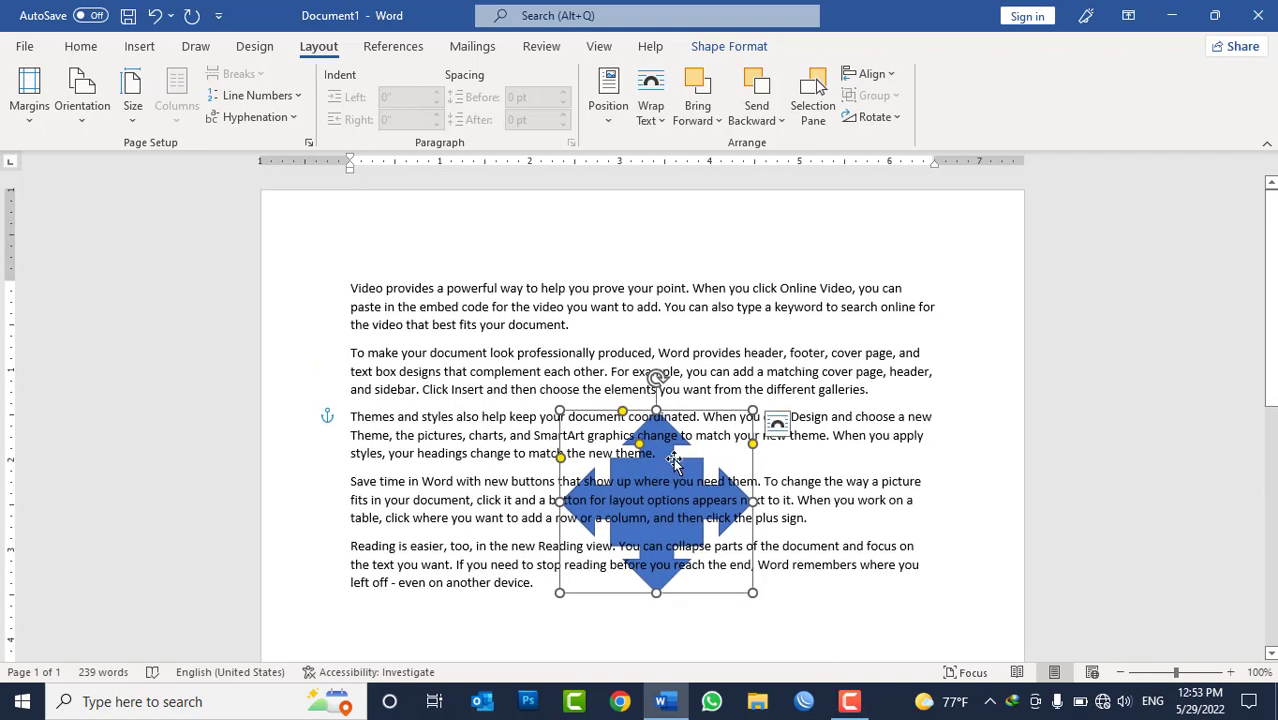
drag(645, 467, 635, 383)
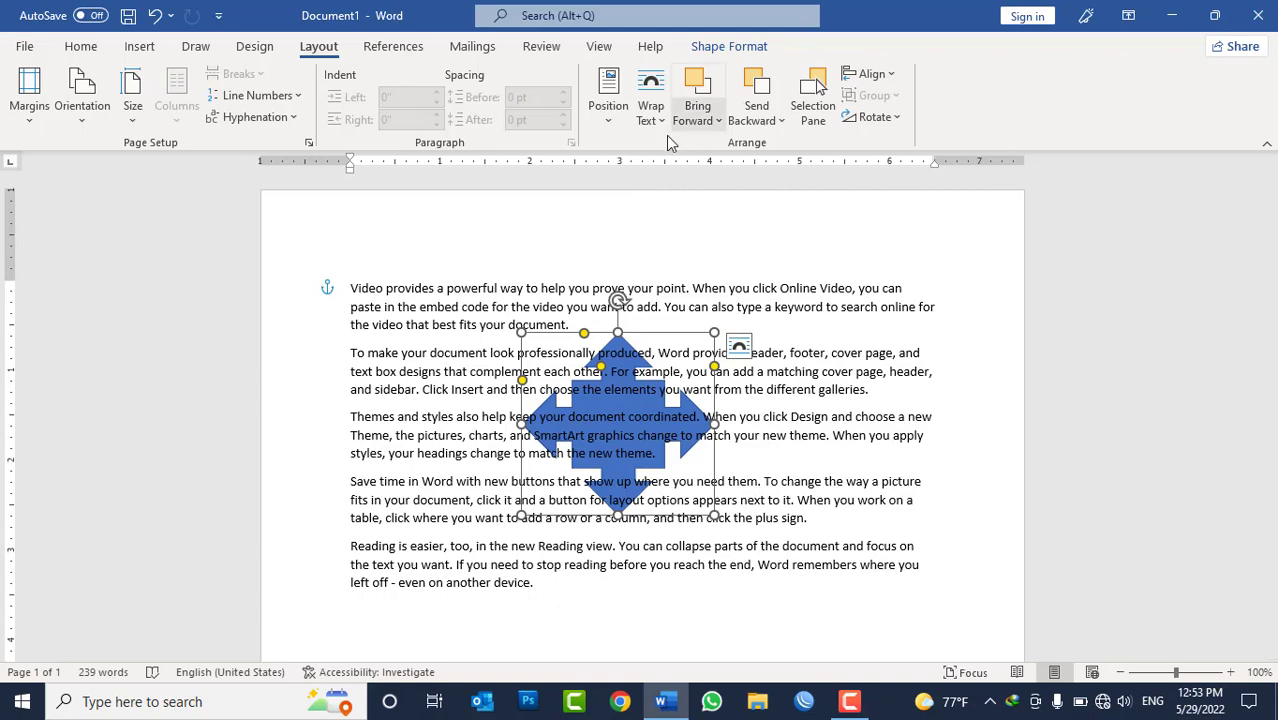
click(651, 115)
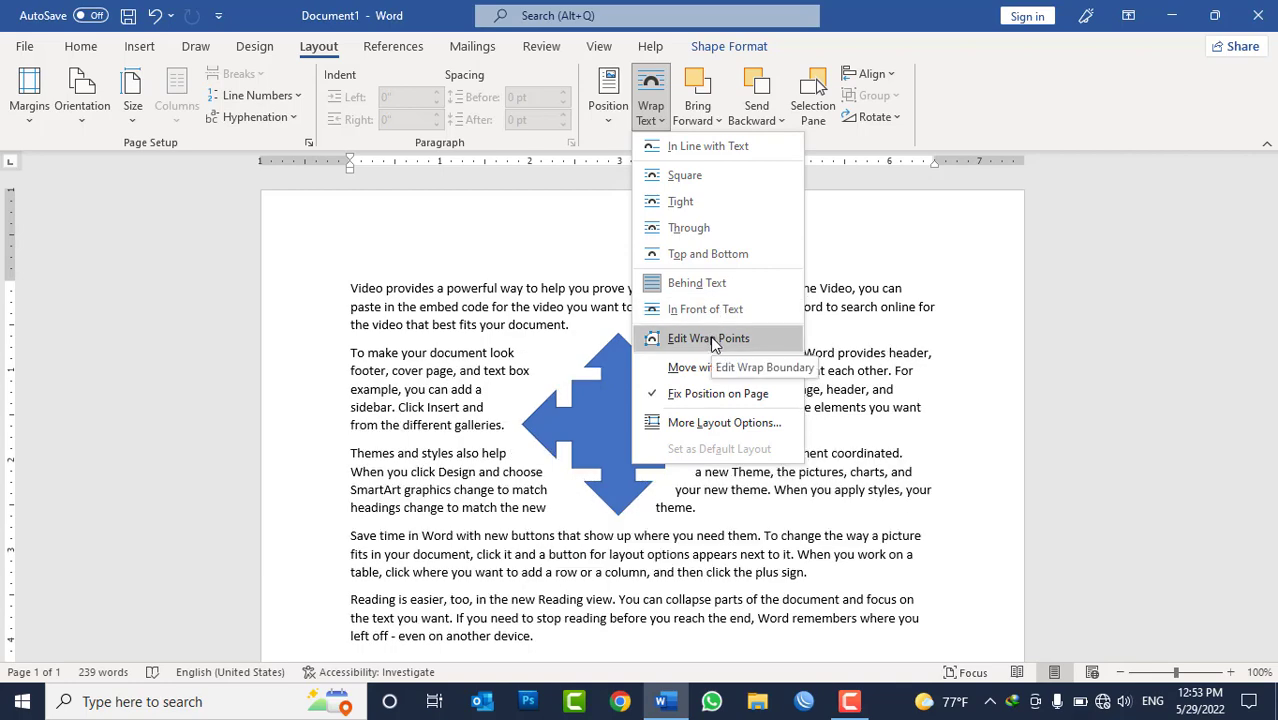
Drag two of the arrow's wrap points to reshape its boundary, then undo the change
click(713, 340)
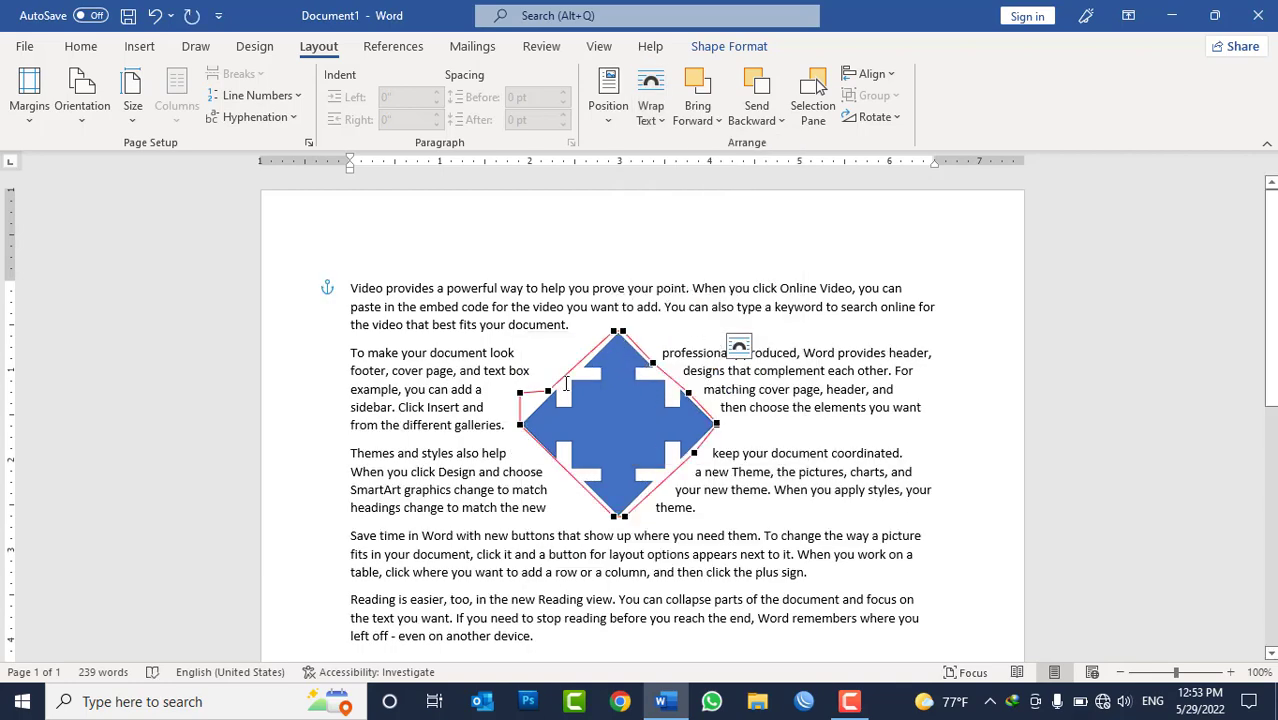
drag(547, 390, 533, 322)
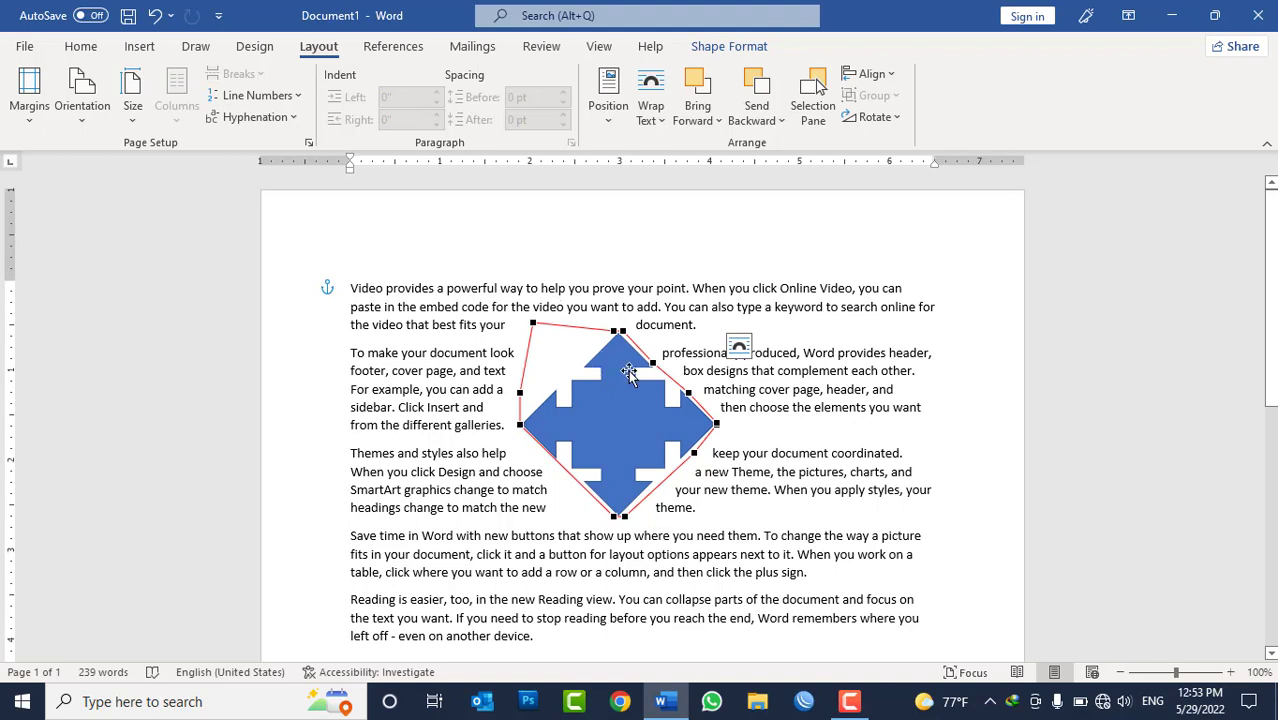
drag(654, 360, 754, 320)
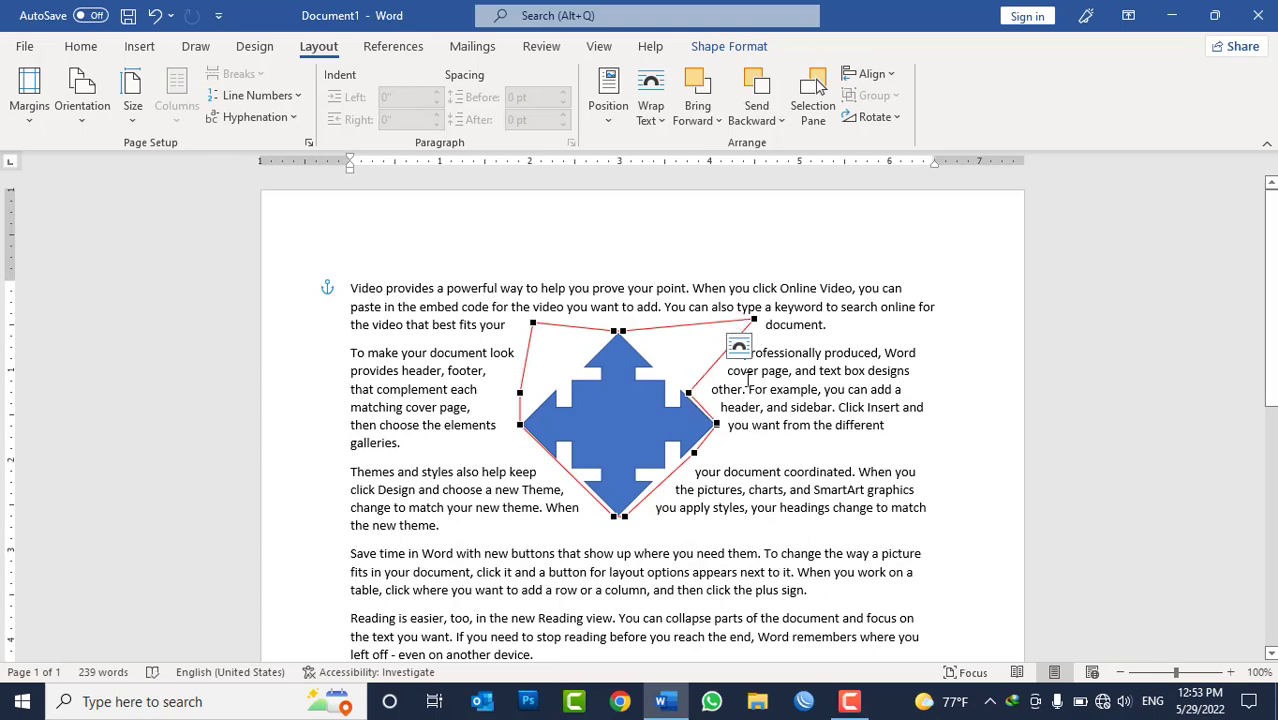
key(ctrl+z)
key(ctrl+z)
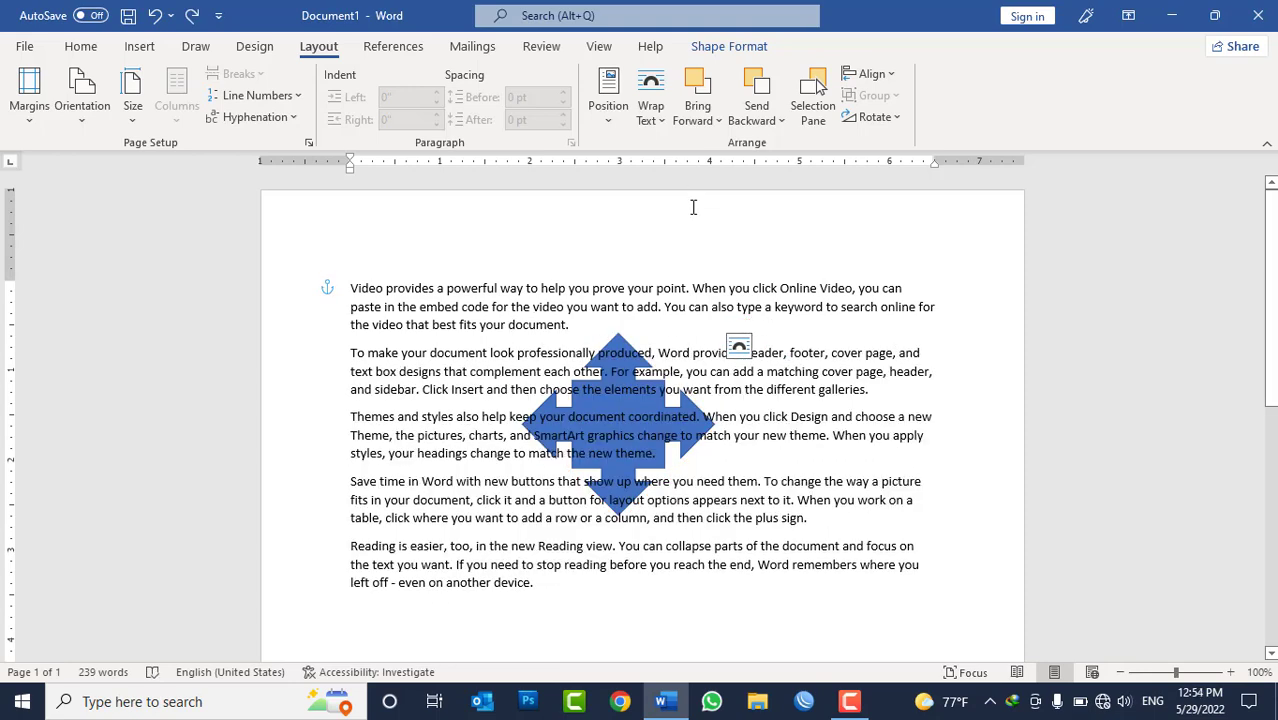
In the Layout dialog, try the wrapping styles and settle on Square wrapping
click(658, 120)
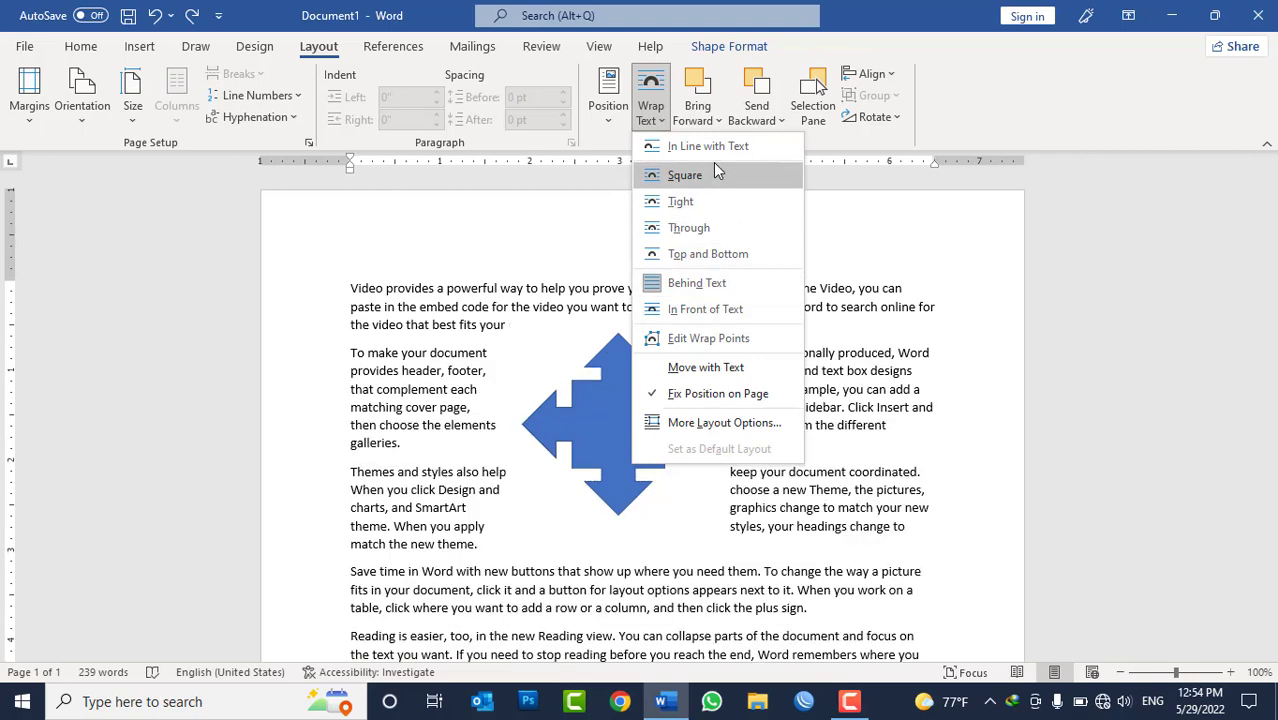
click(728, 428)
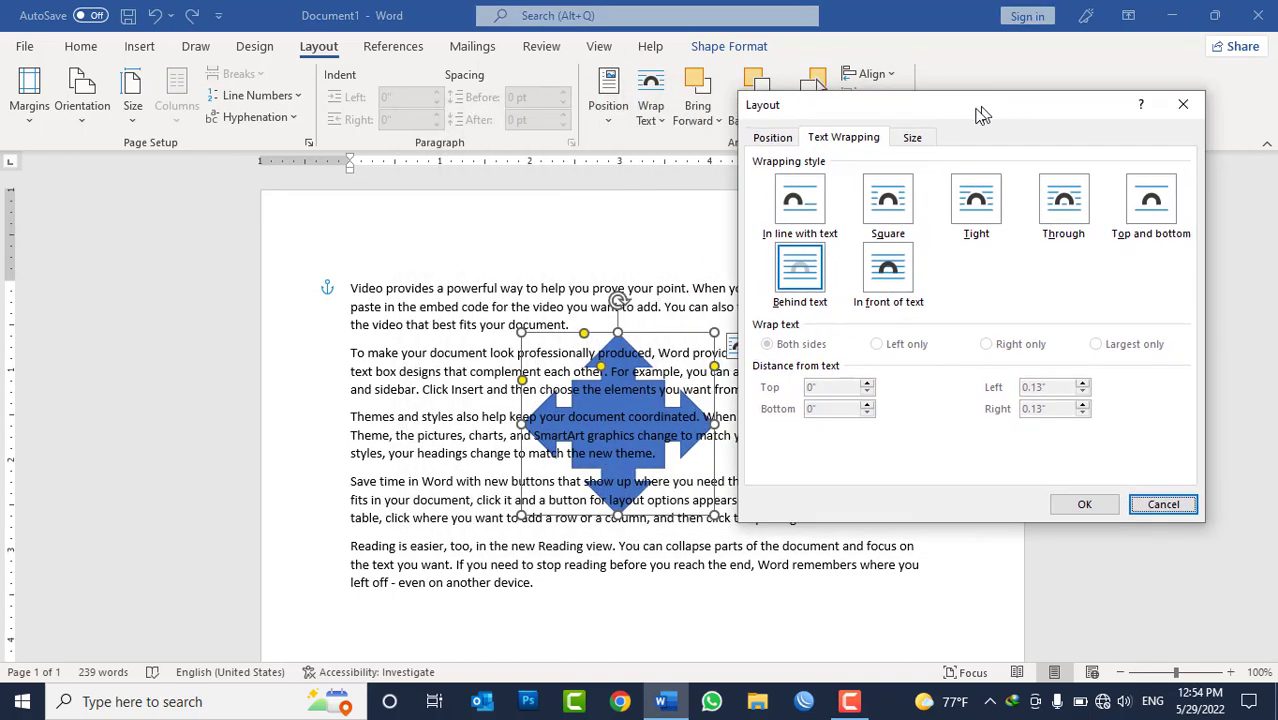
drag(639, 132, 933, 122)
click(848, 277)
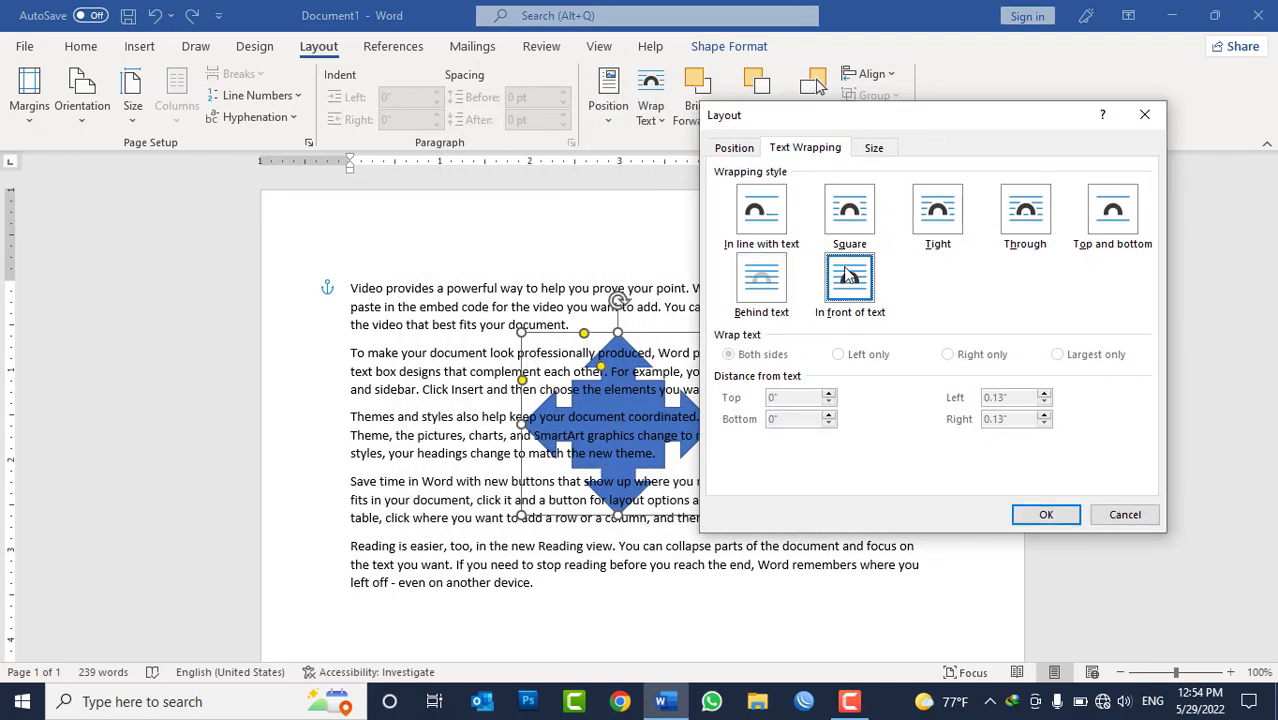
click(748, 290)
click(762, 212)
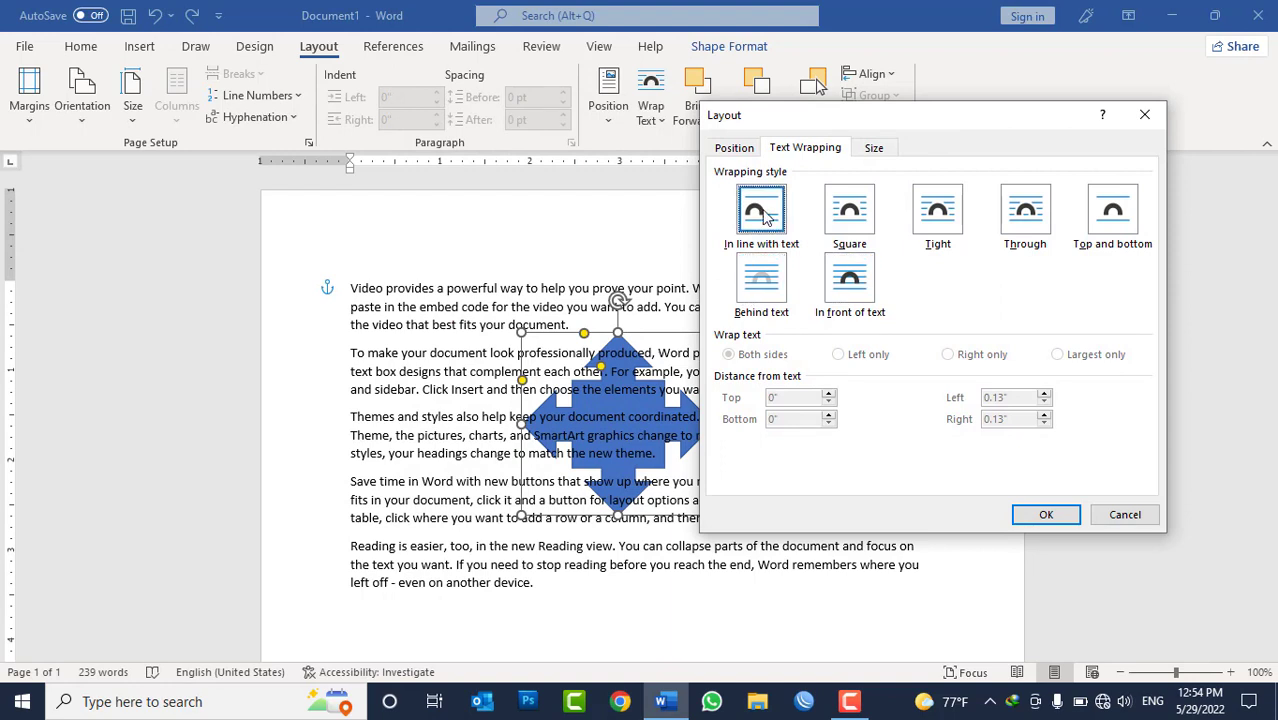
click(864, 210)
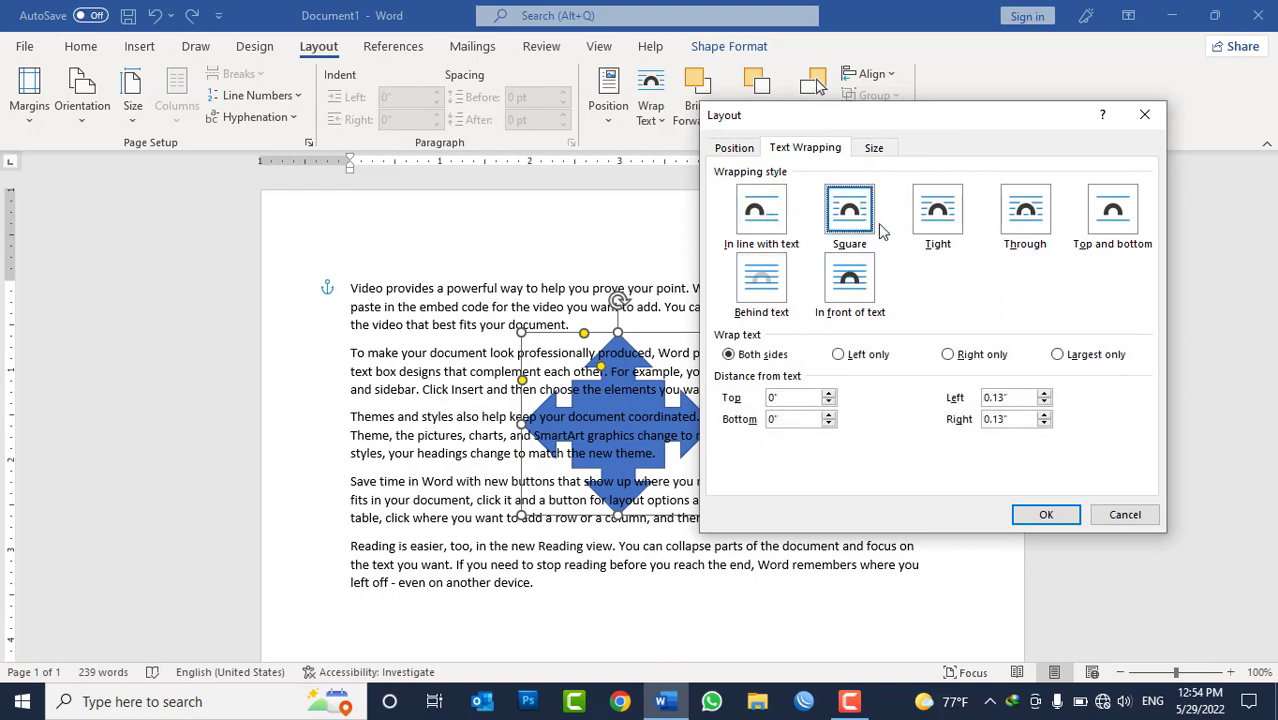
click(918, 222)
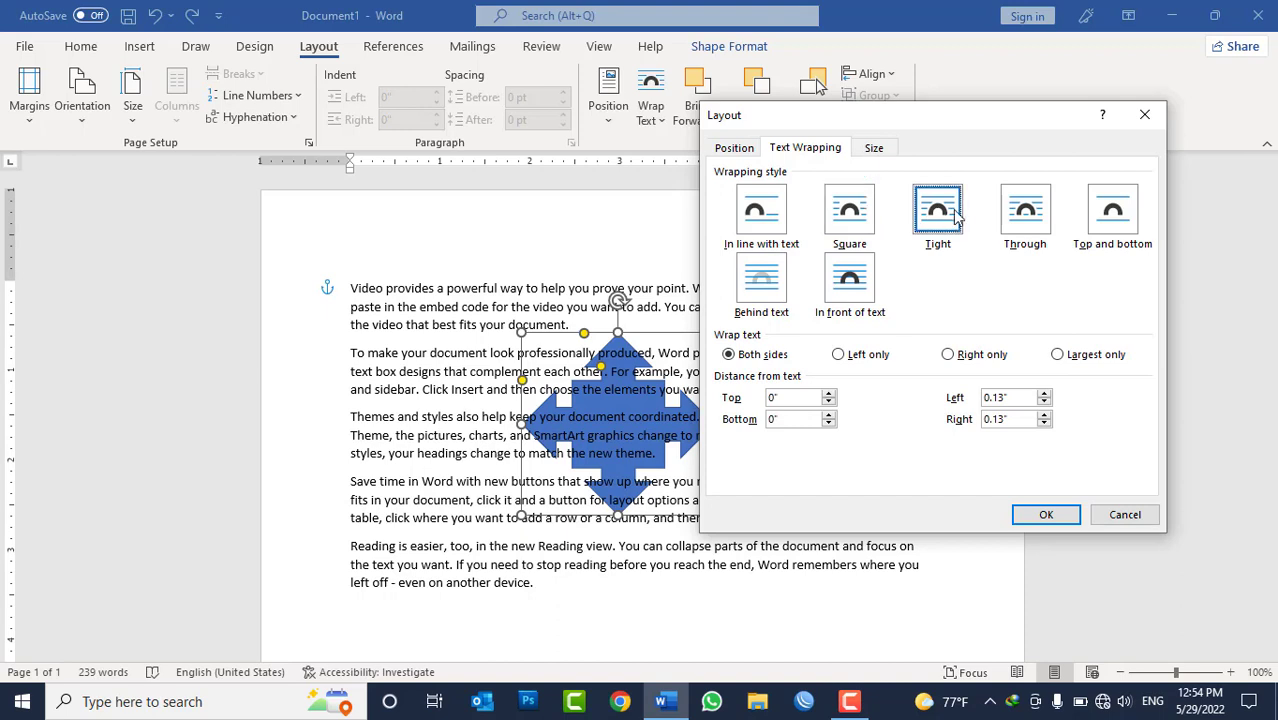
click(1113, 215)
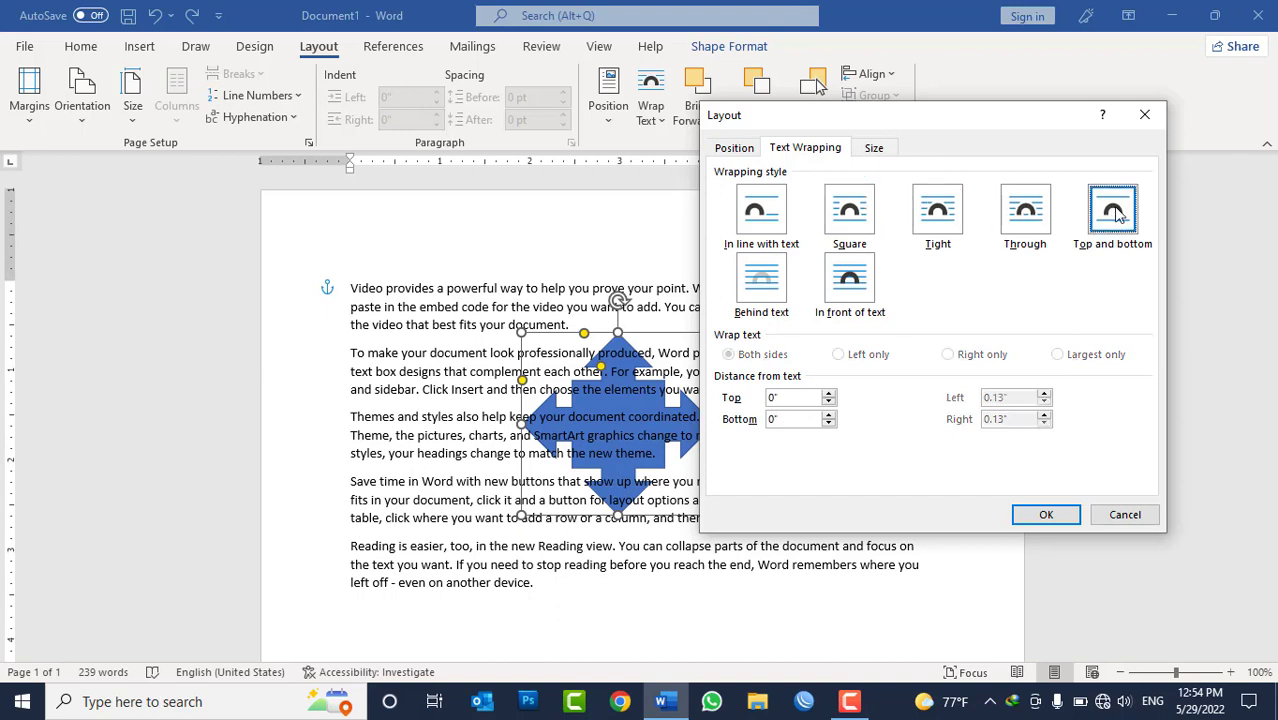
click(799, 397)
click(860, 210)
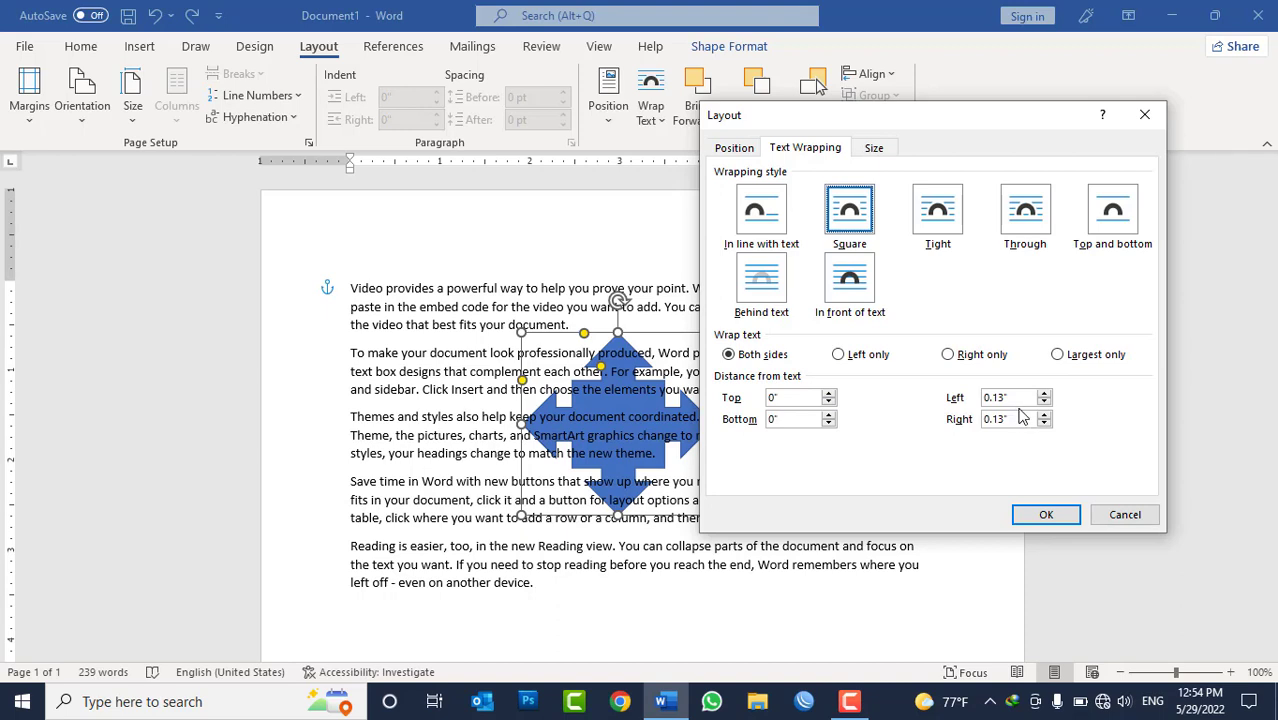
Raise the arrow's absolute height to 2.92" and apply it
click(874, 148)
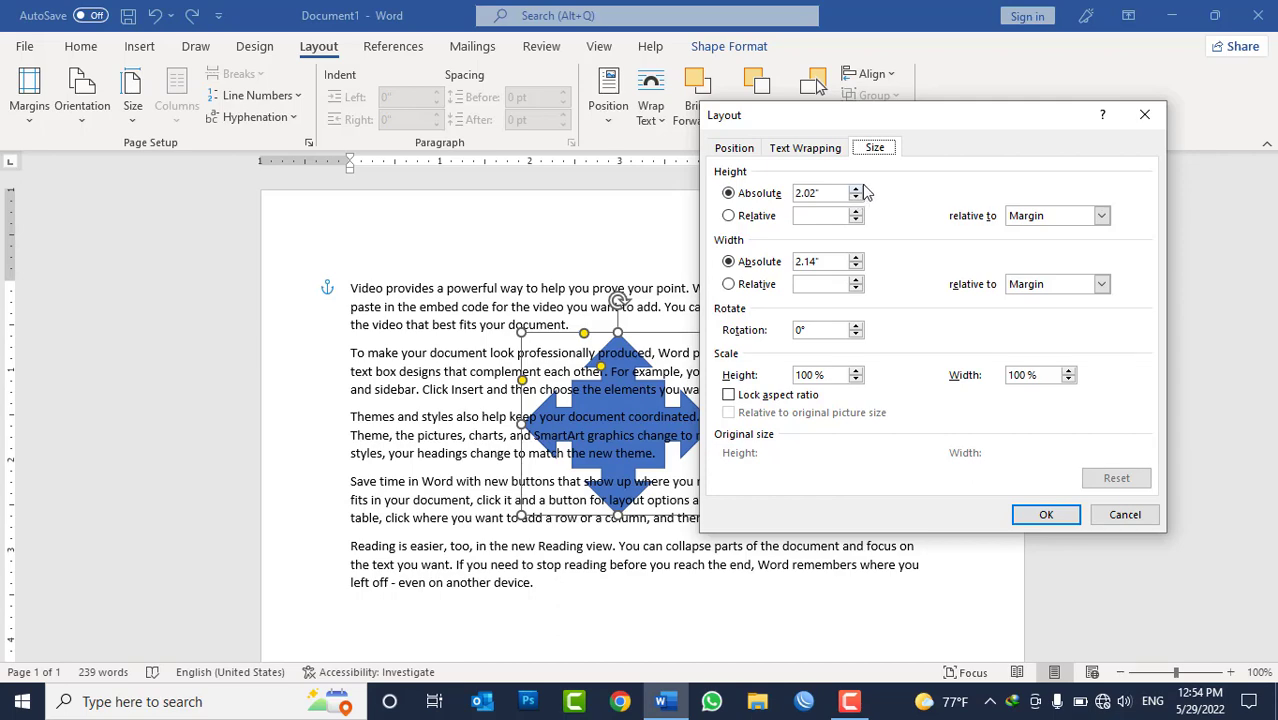
click(857, 189)
click(857, 189)
click(857, 189)
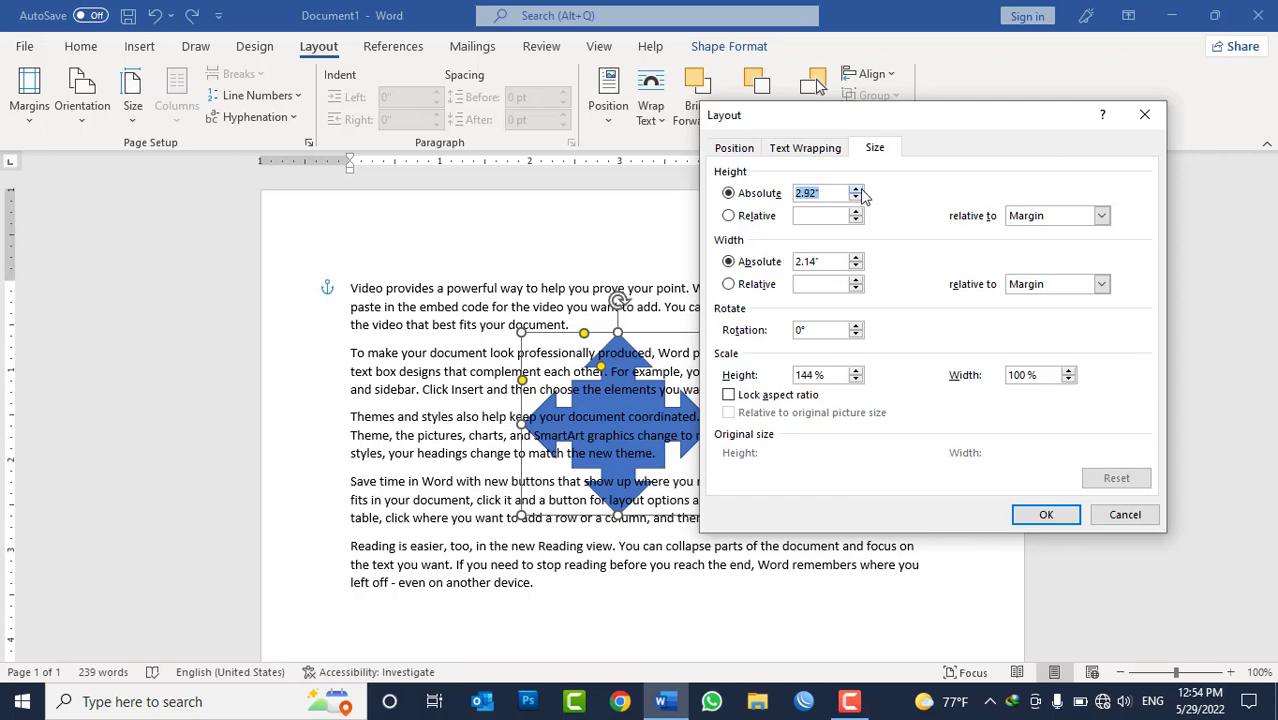
click(1040, 514)
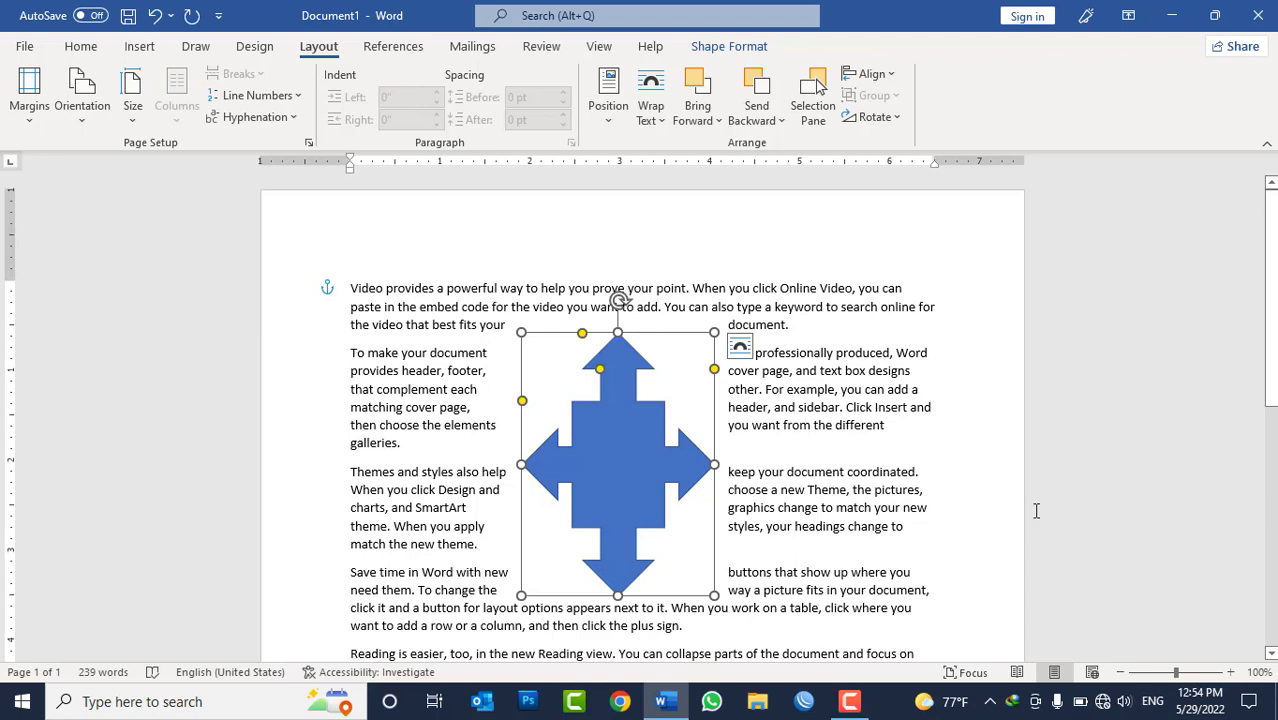
Set the arrow's horizontal alignment to Right relative to the margin
click(650, 118)
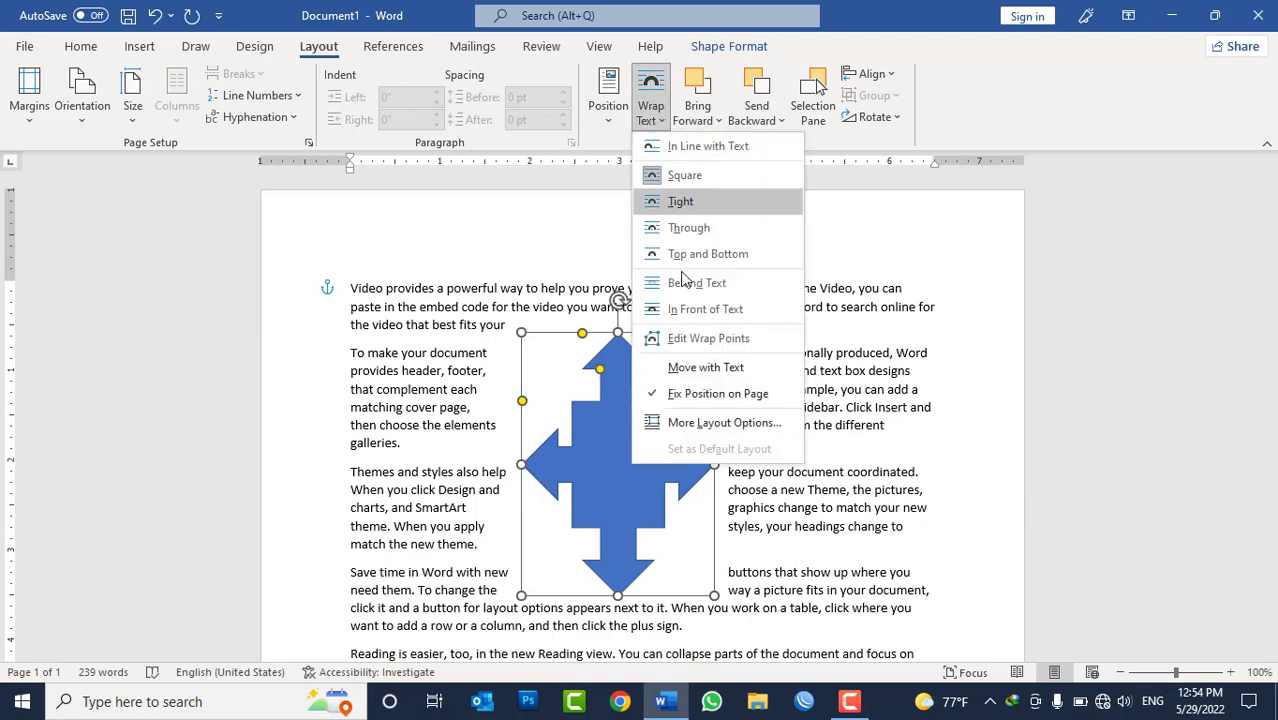
click(703, 424)
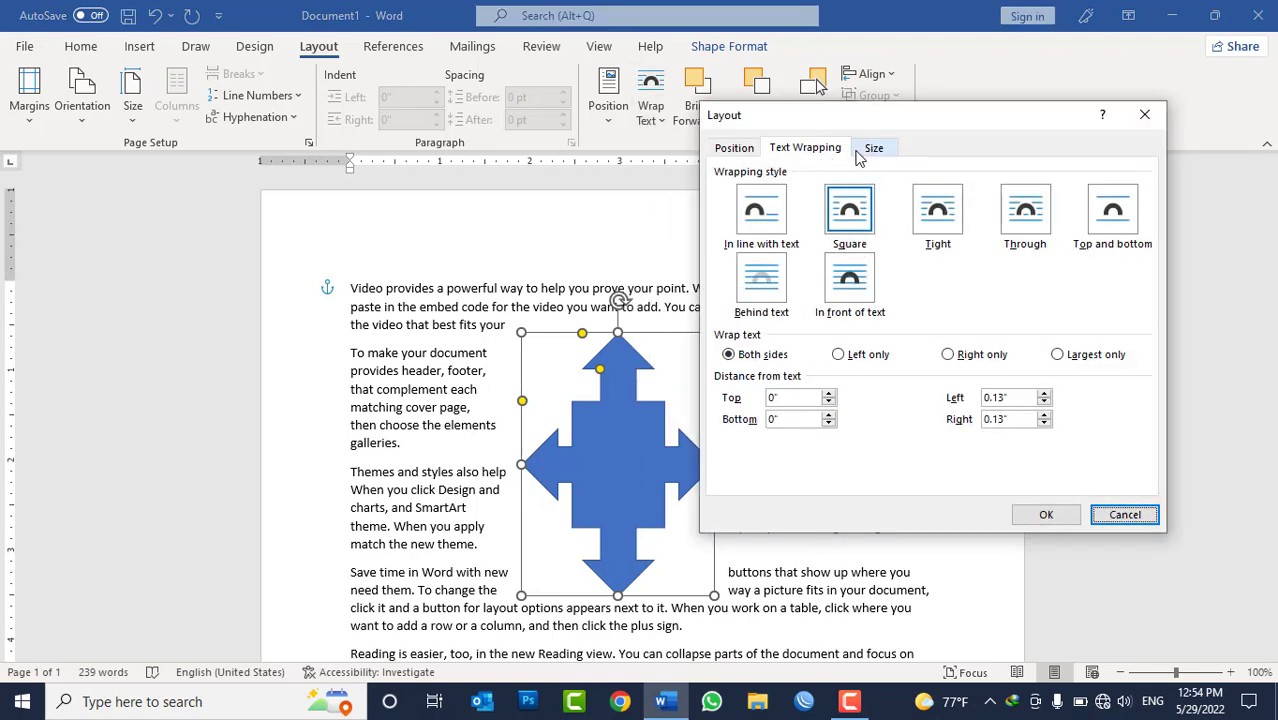
click(871, 148)
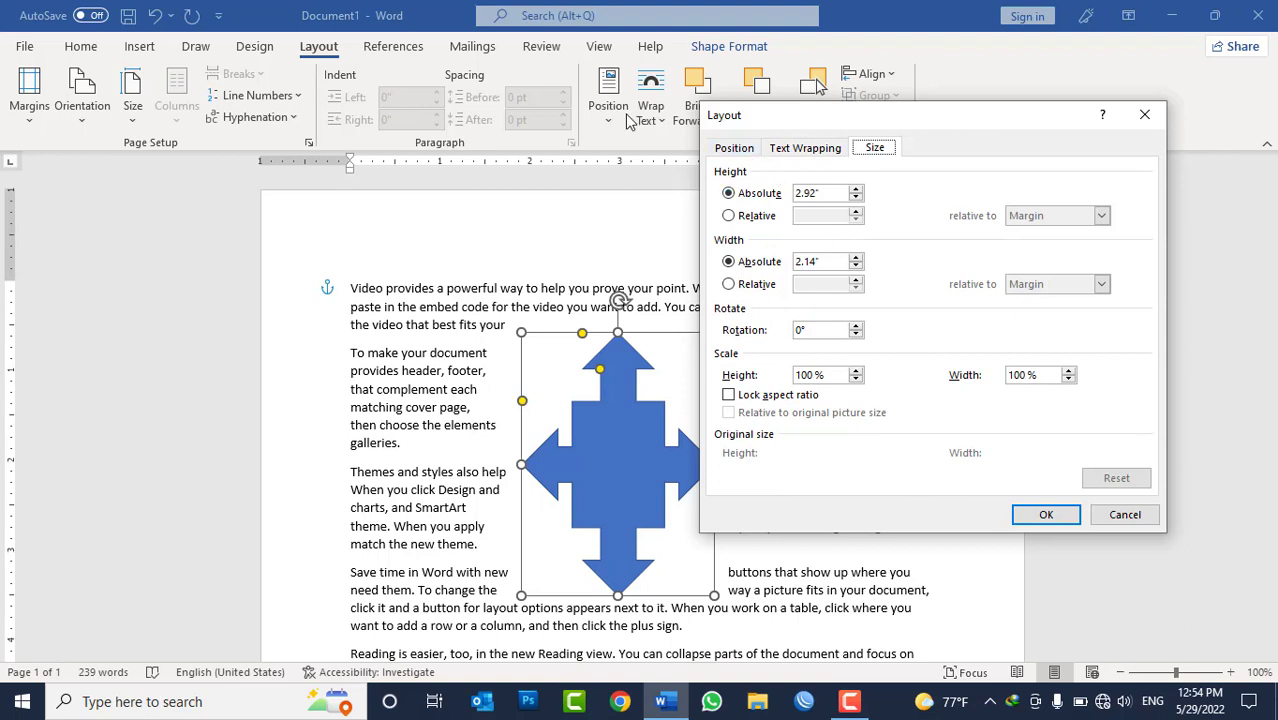
click(722, 150)
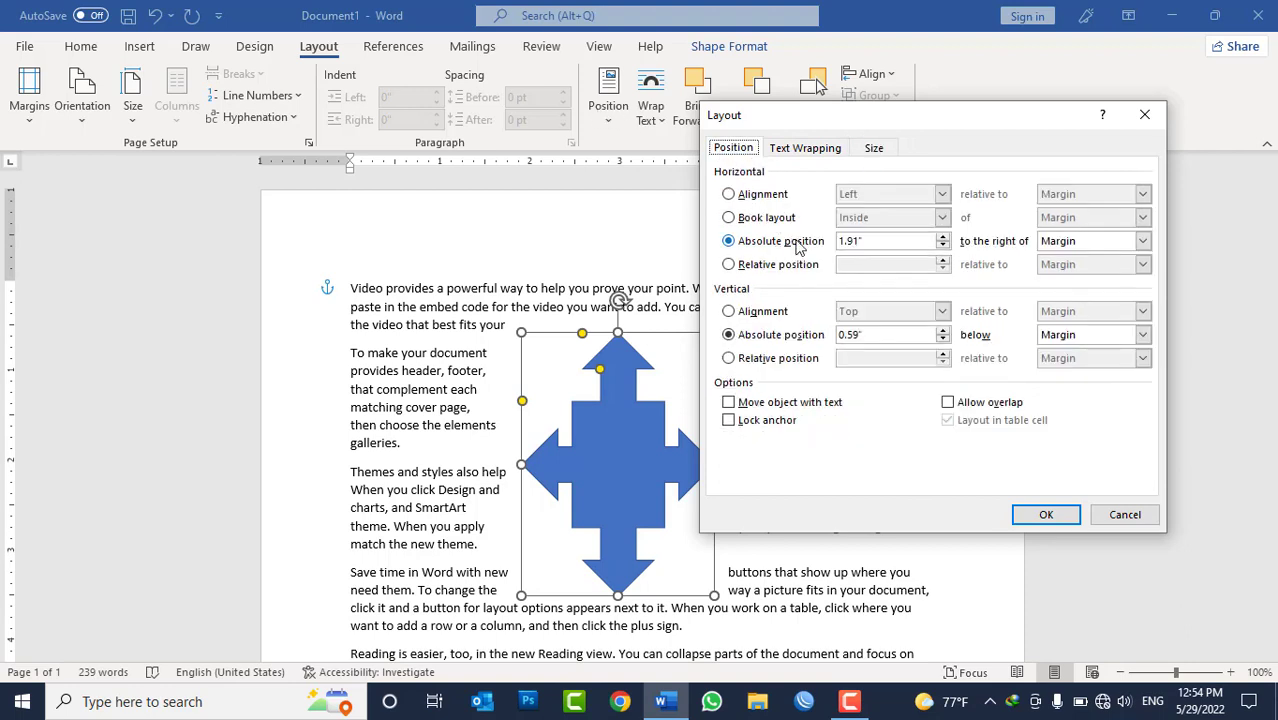
click(758, 195)
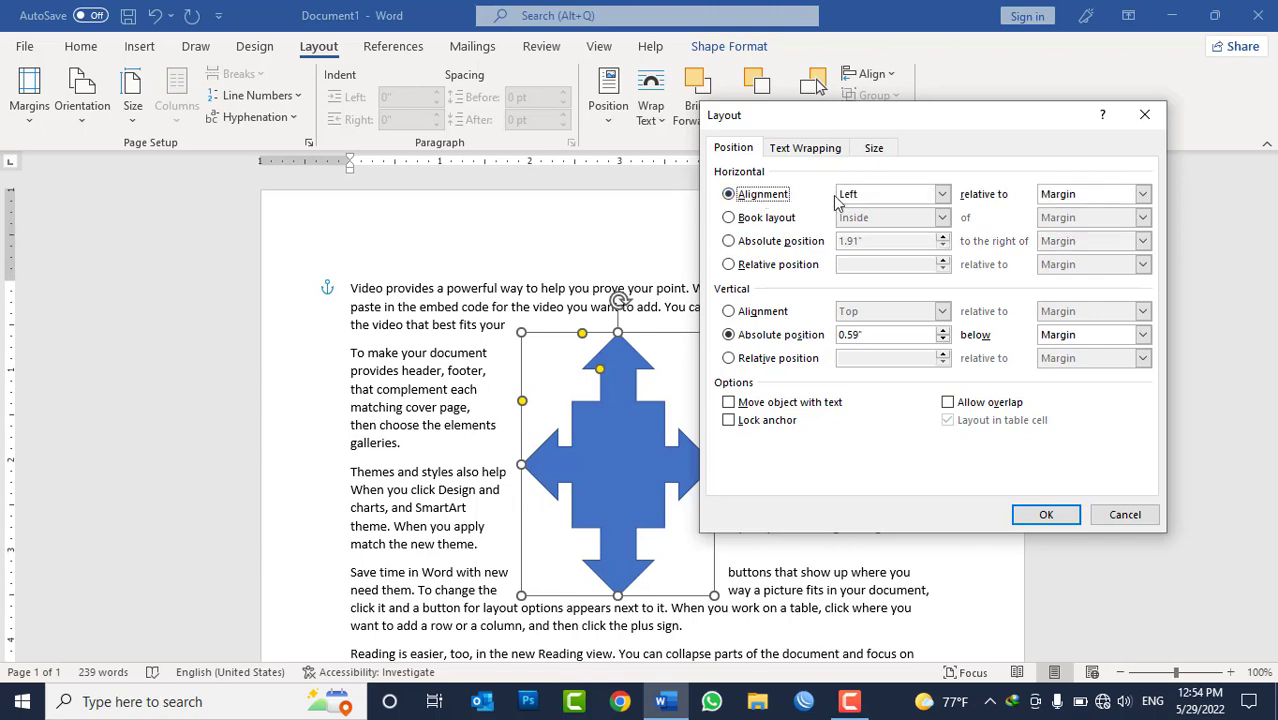
click(850, 195)
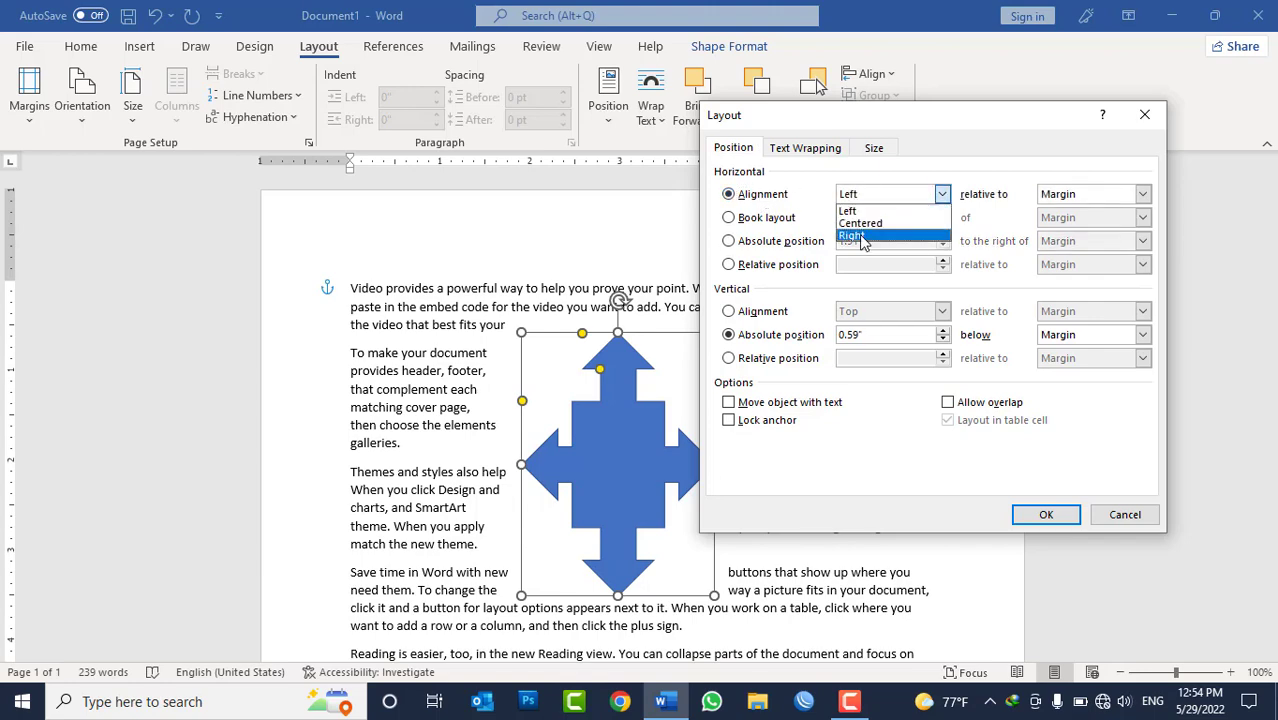
click(862, 237)
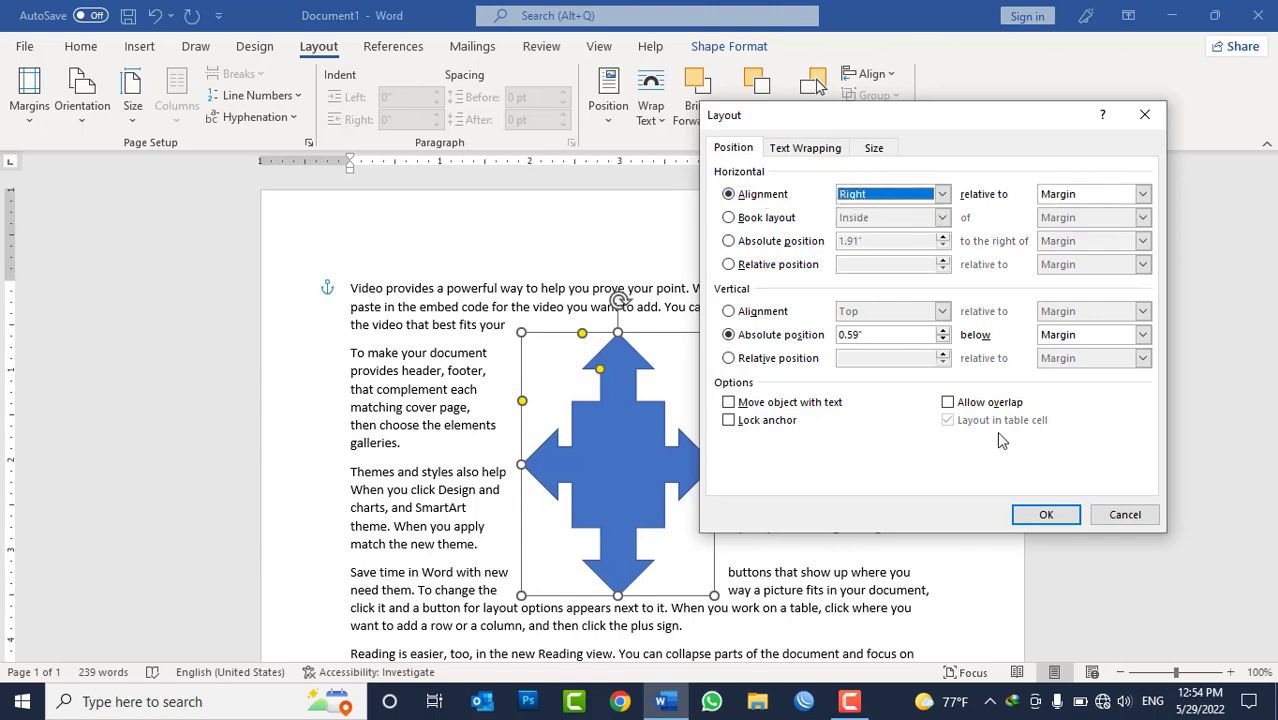
click(1035, 516)
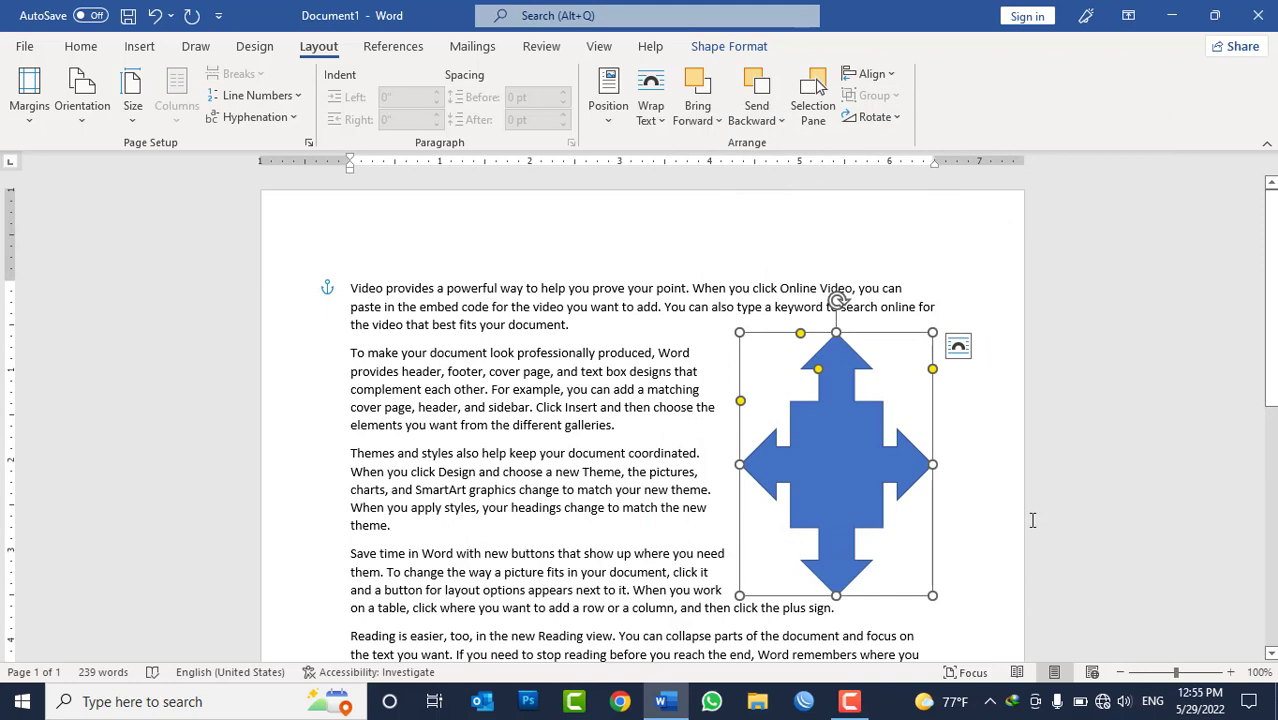
Undo the right alignment, delete the arrow, and clear all document text
key(ctrl+z)
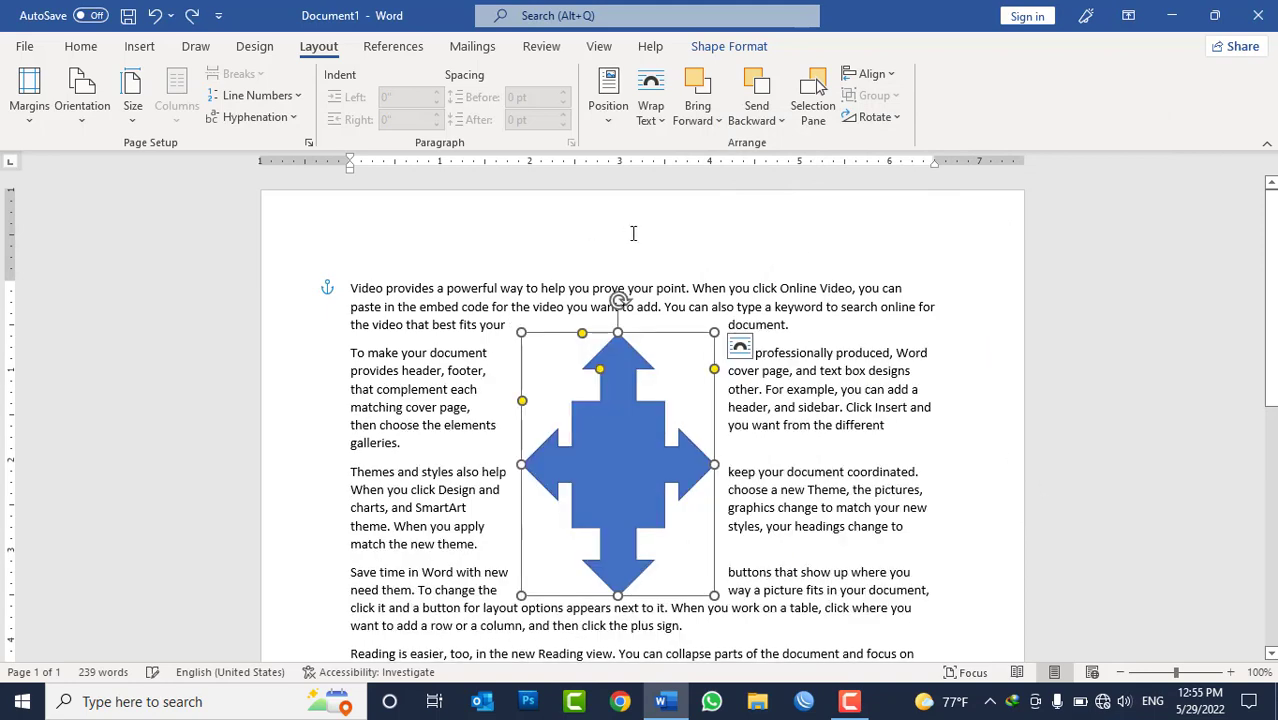
key(Delete)
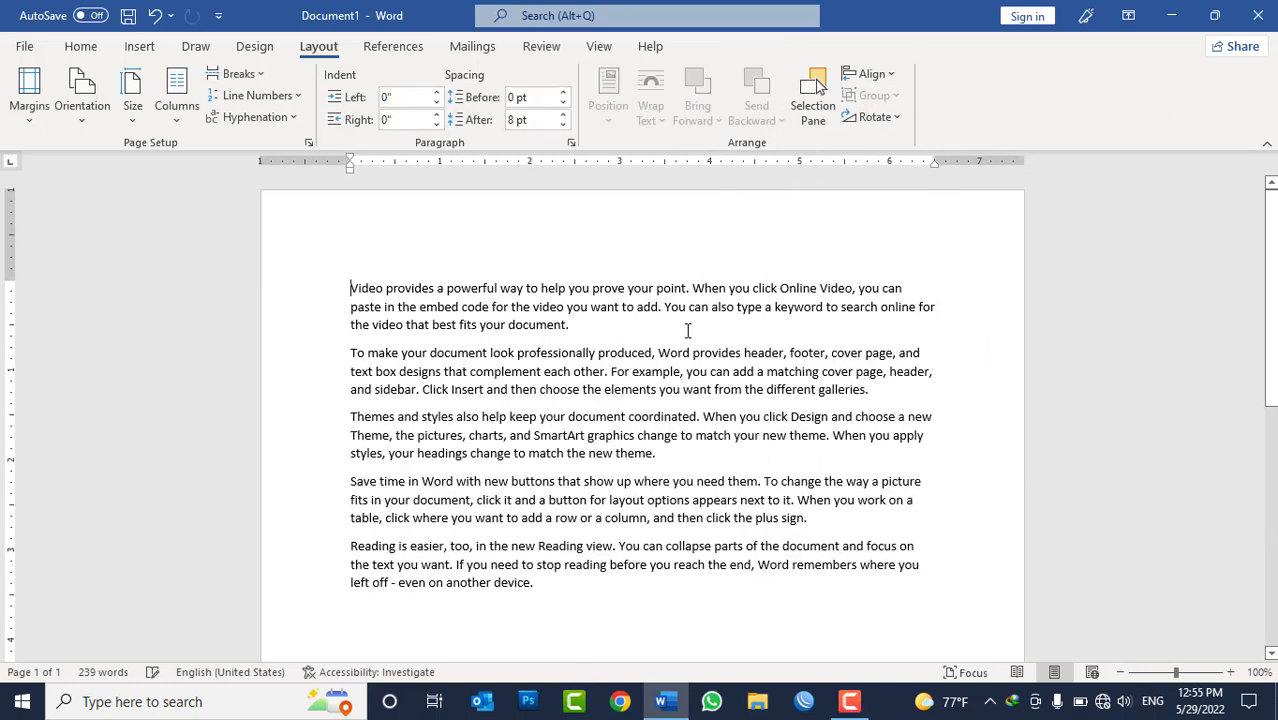
key(ctrl+a)
key(Delete)
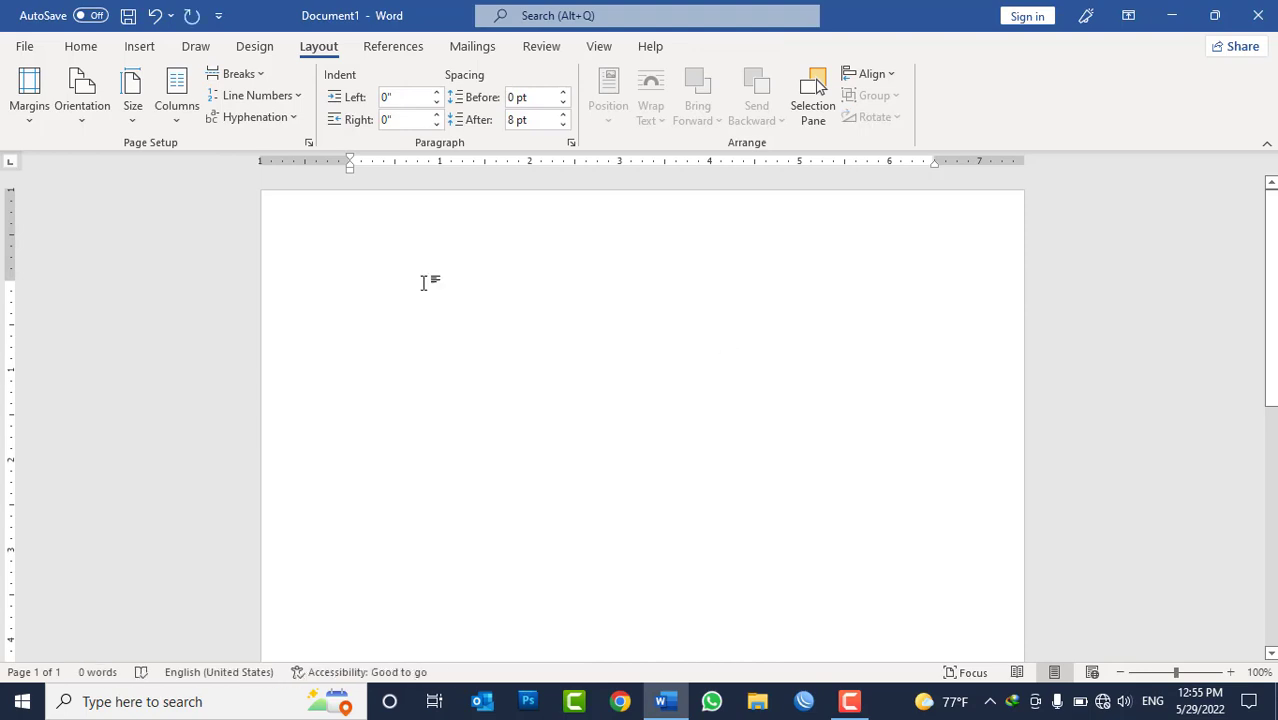
Draw a Smiley Face shape on the empty page
click(139, 47)
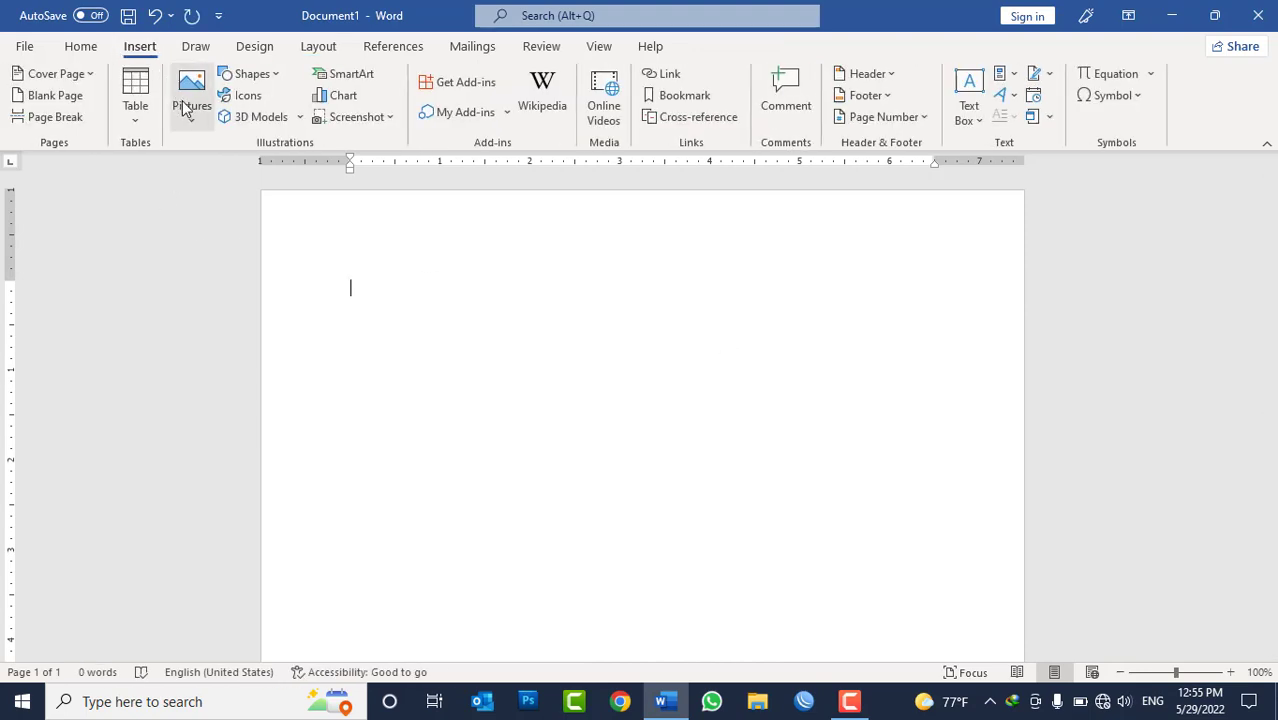
click(248, 74)
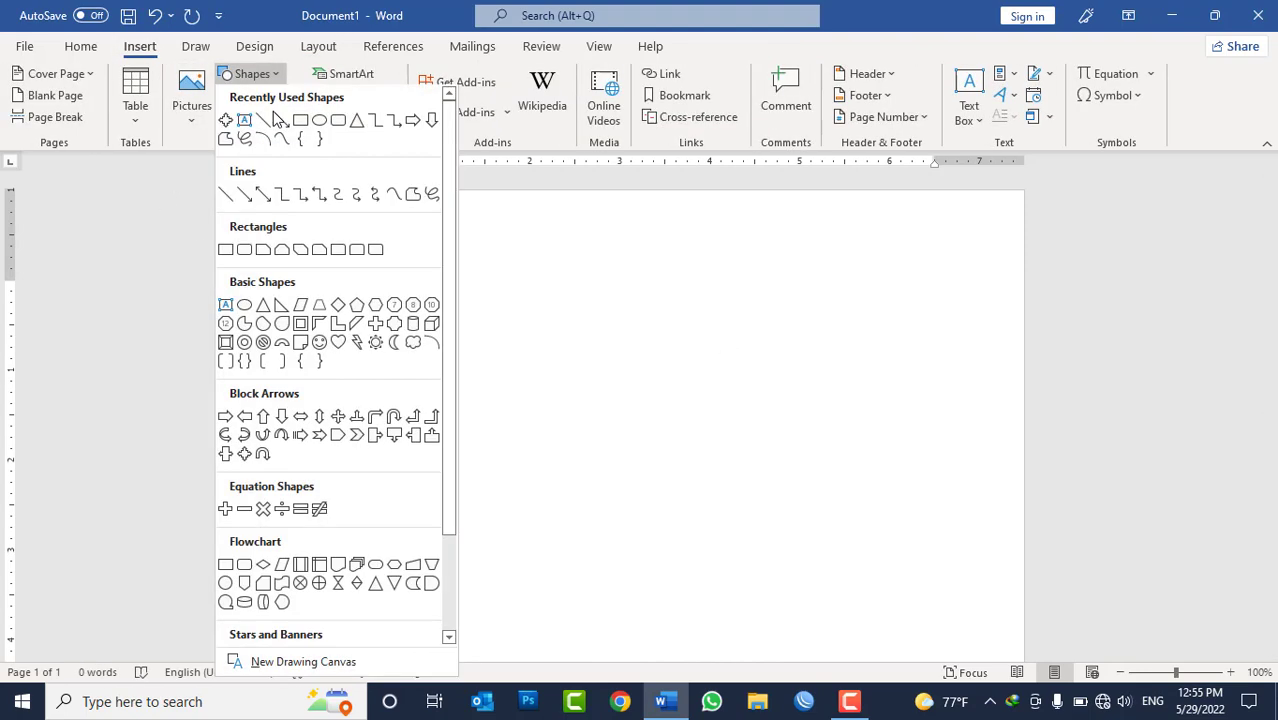
click(319, 345)
drag(428, 346, 624, 518)
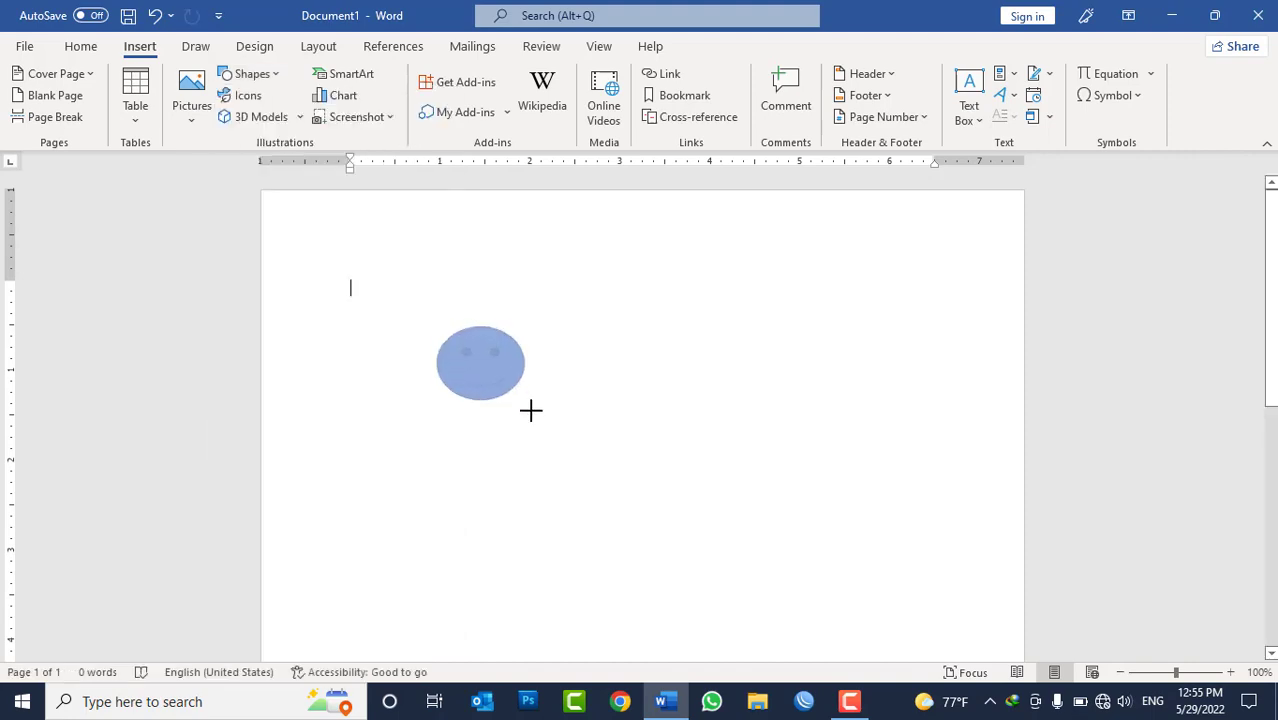
click(699, 463)
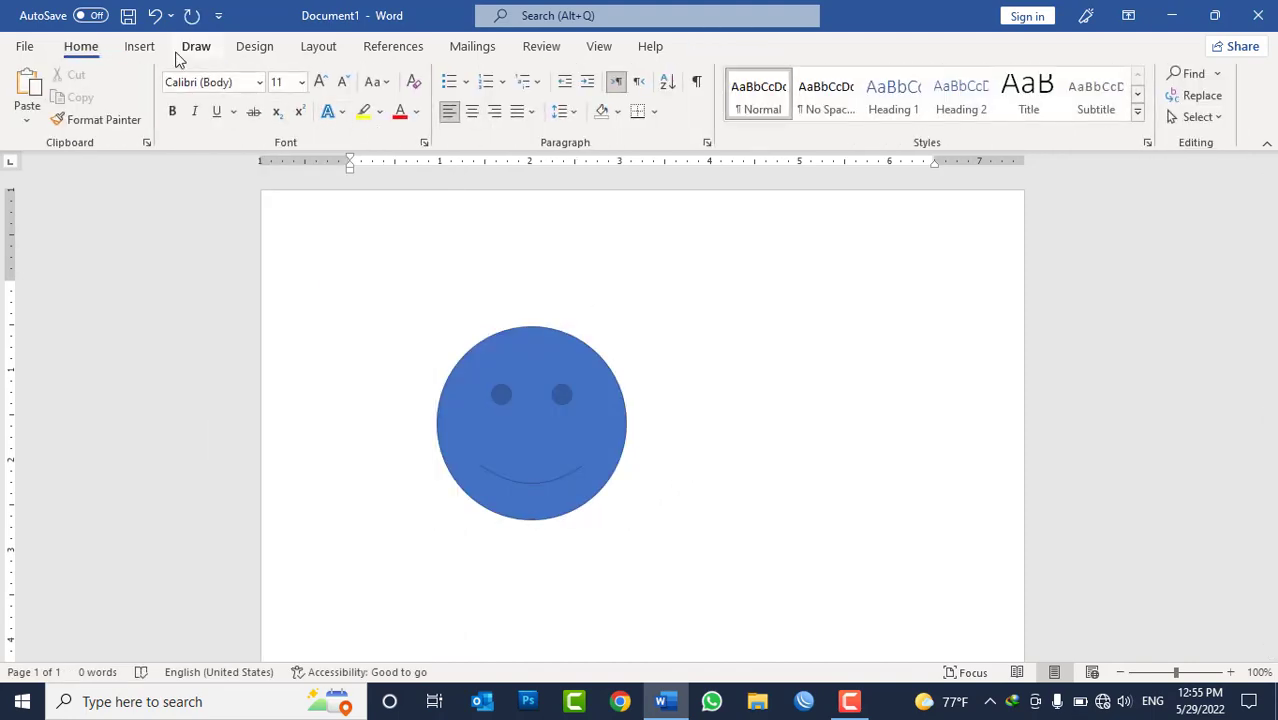
Draw a four-way block arrow to the right of the smiley face
click(139, 46)
click(250, 75)
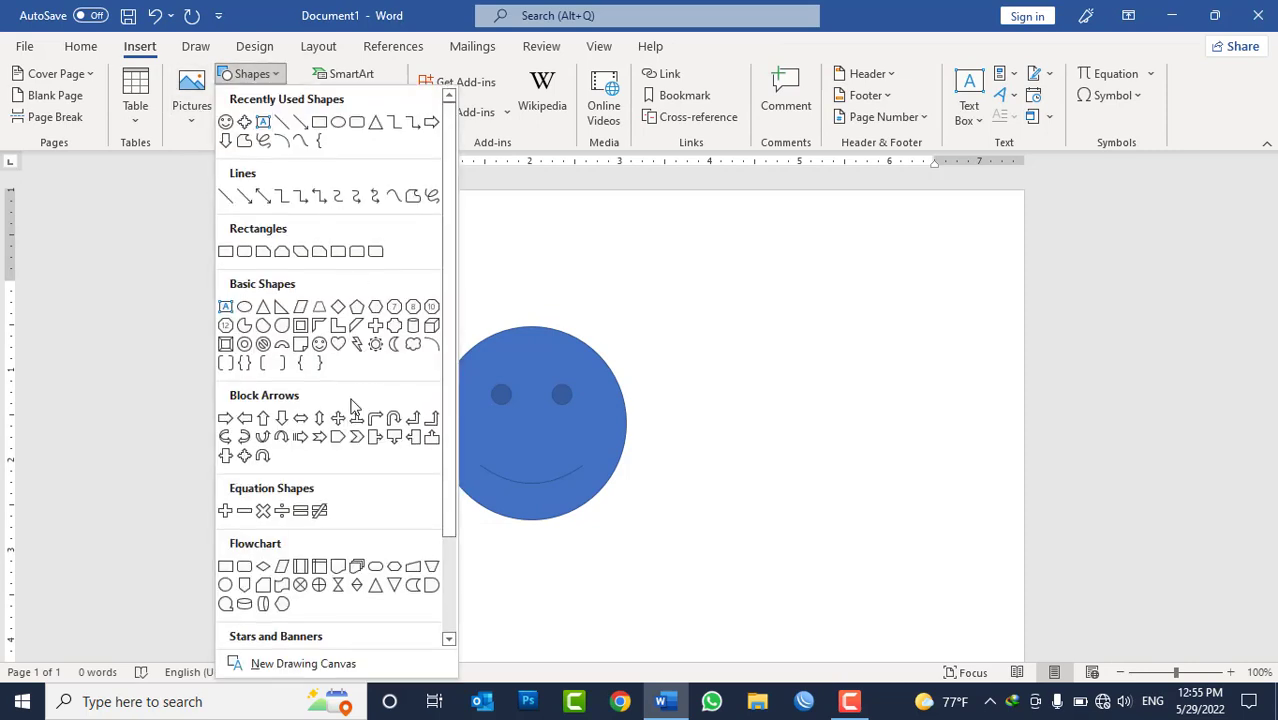
click(262, 458)
drag(594, 340, 864, 543)
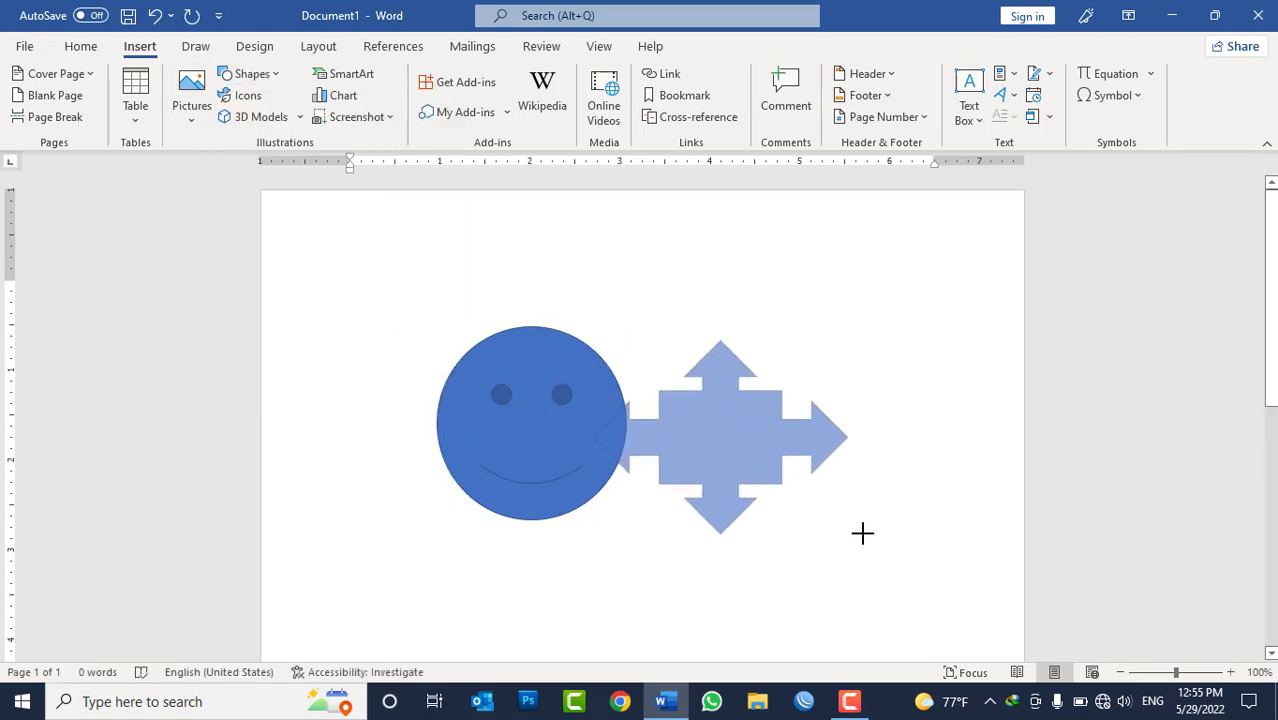
drag(766, 461, 783, 442)
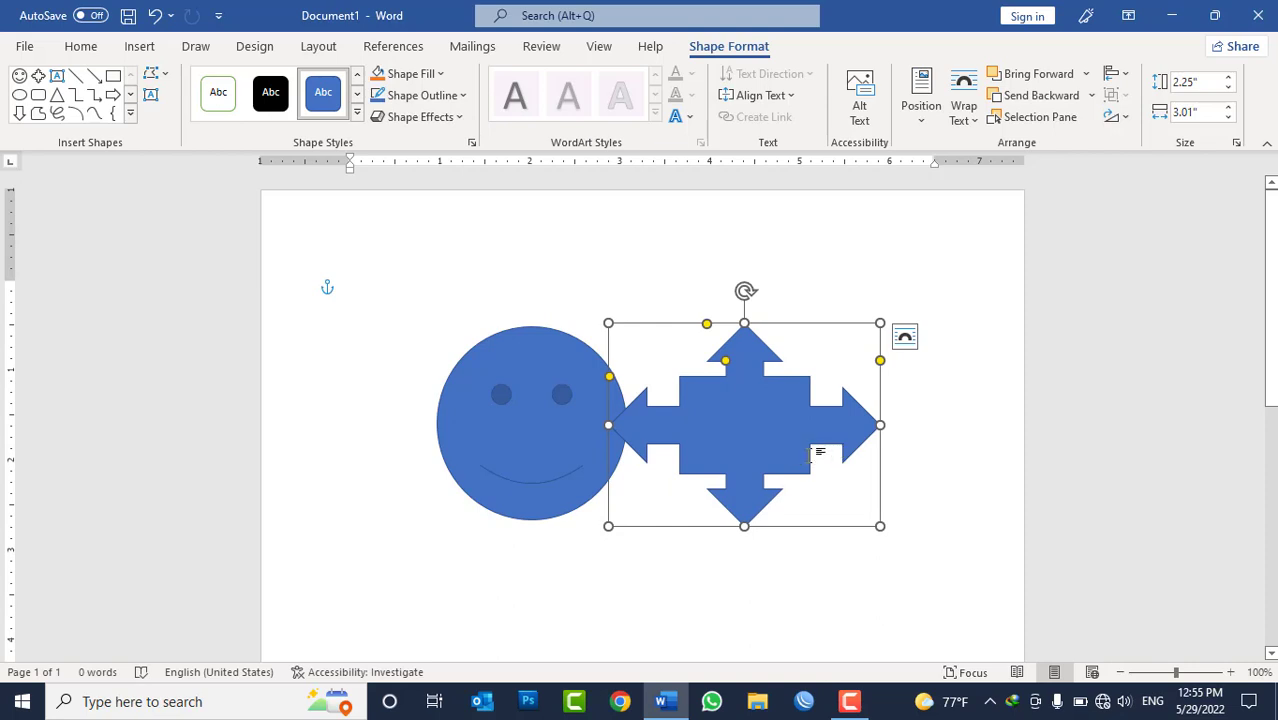
Apply a green shape style to the four-way arrow
click(357, 118)
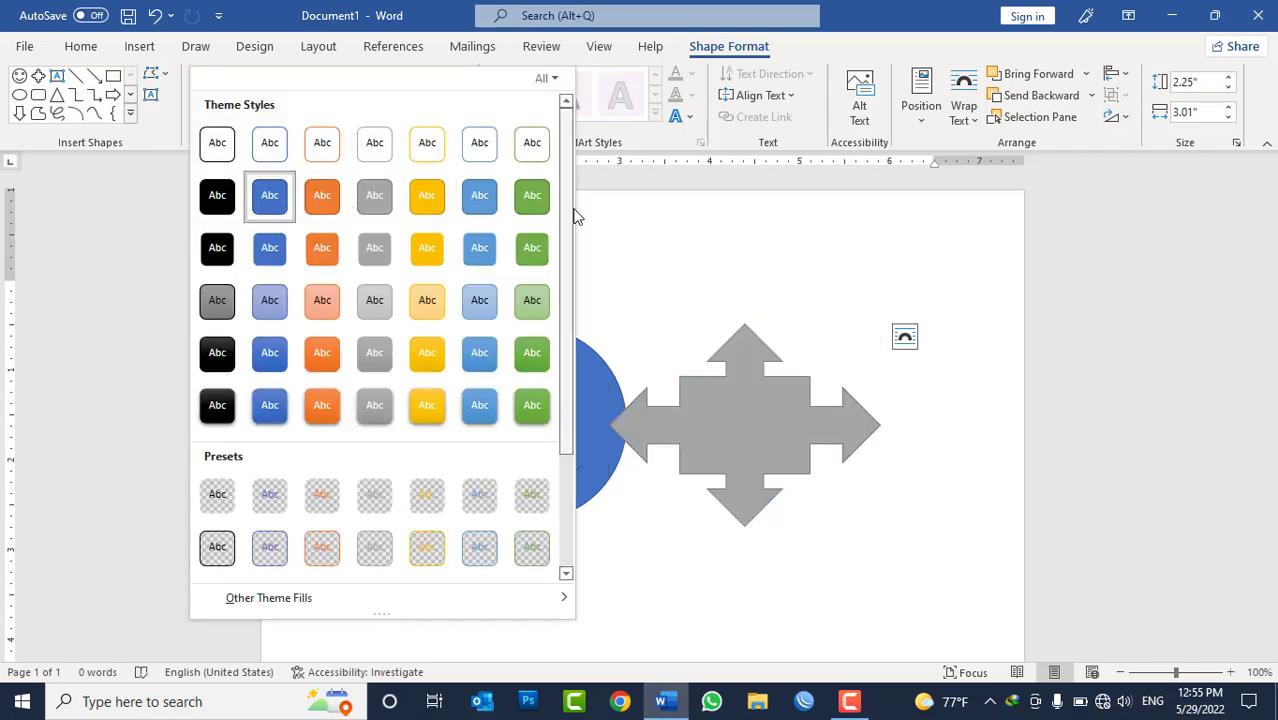
click(533, 207)
click(650, 420)
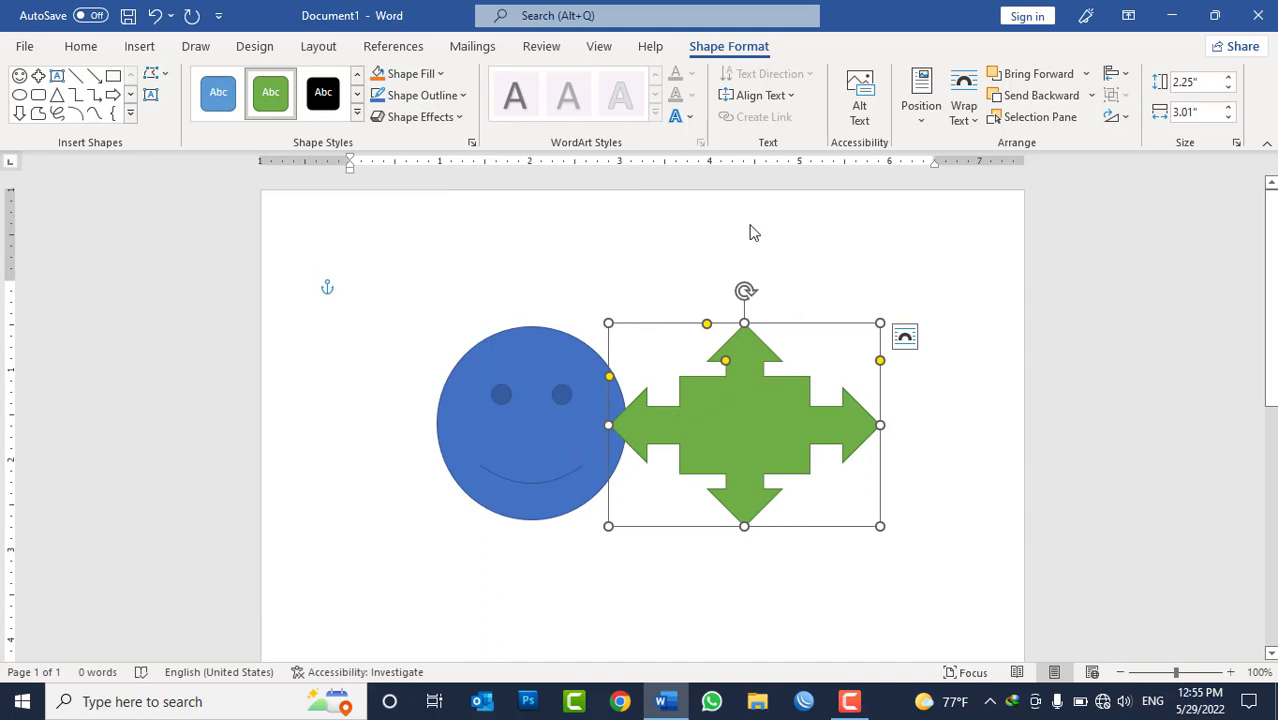
Send the green arrow backward behind the smiley, then bring it forward in front
click(335, 52)
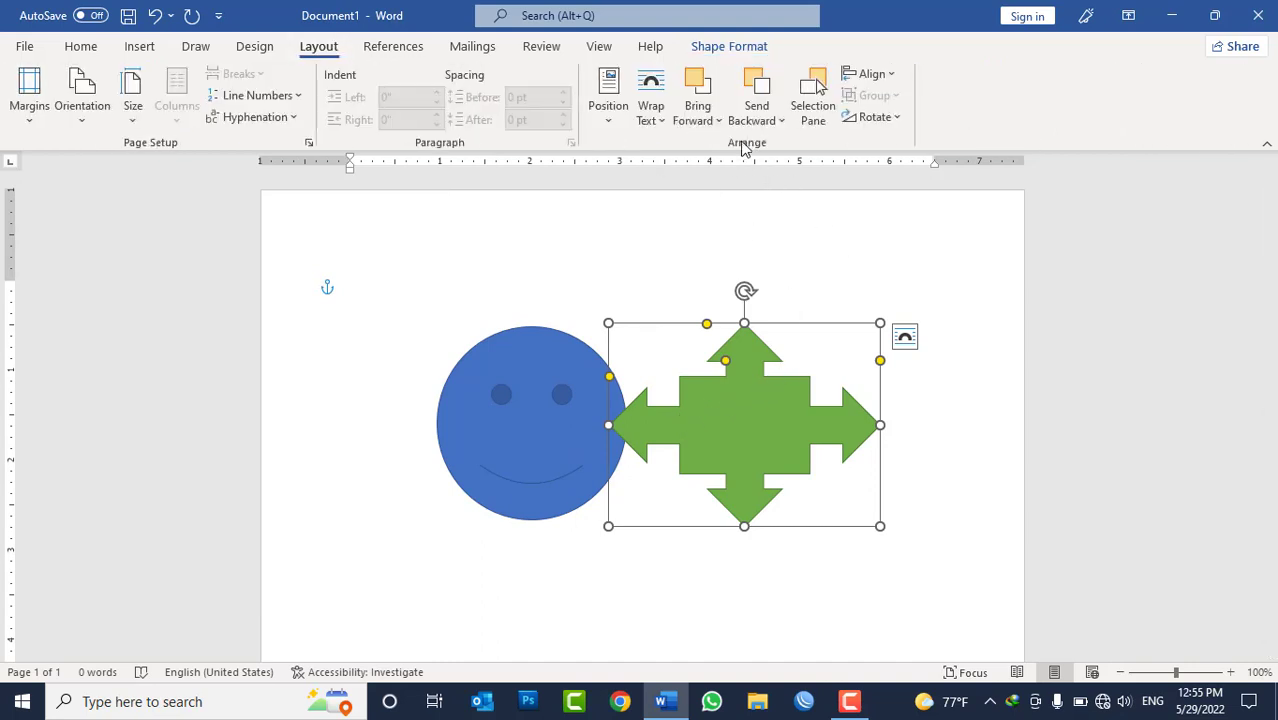
click(772, 120)
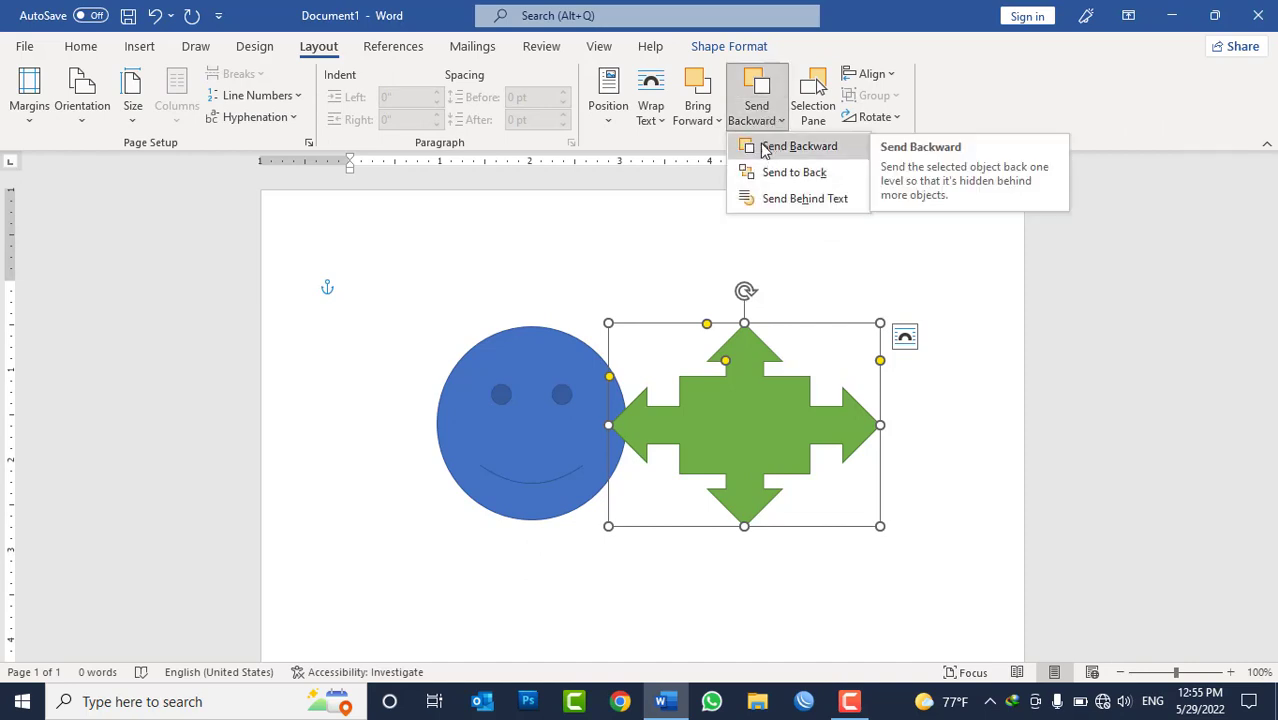
click(769, 147)
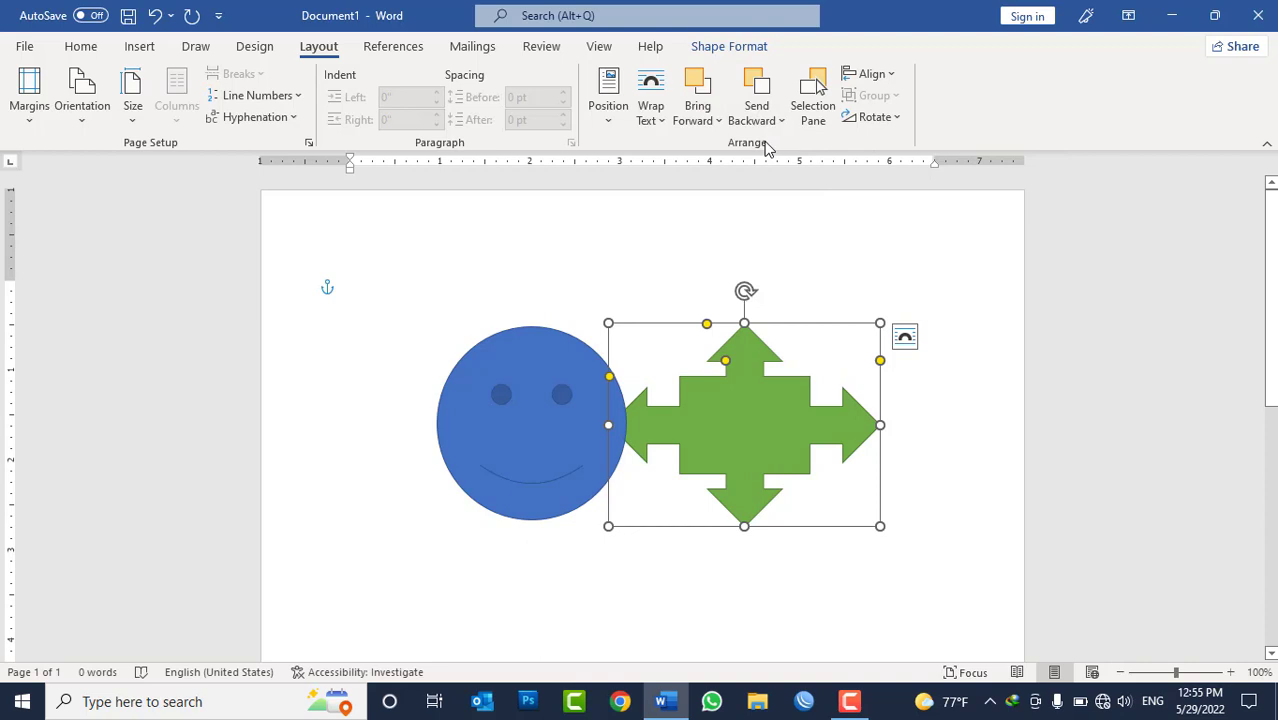
click(702, 118)
click(732, 146)
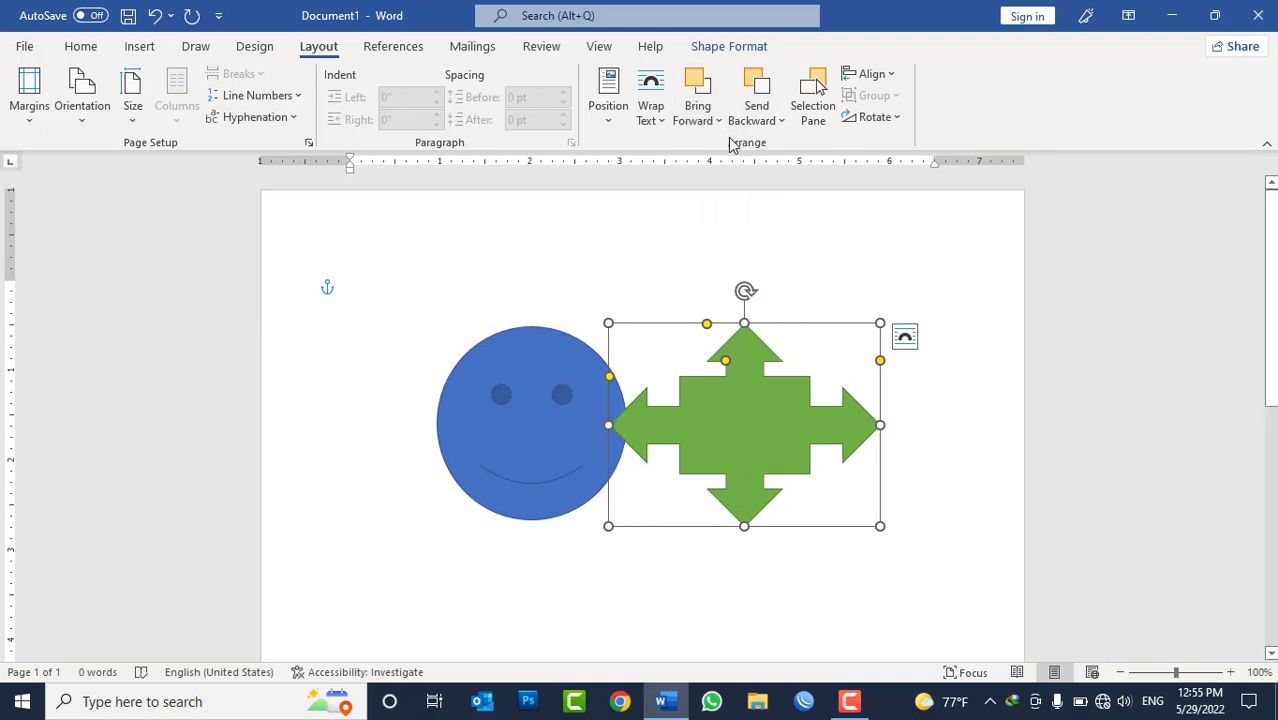
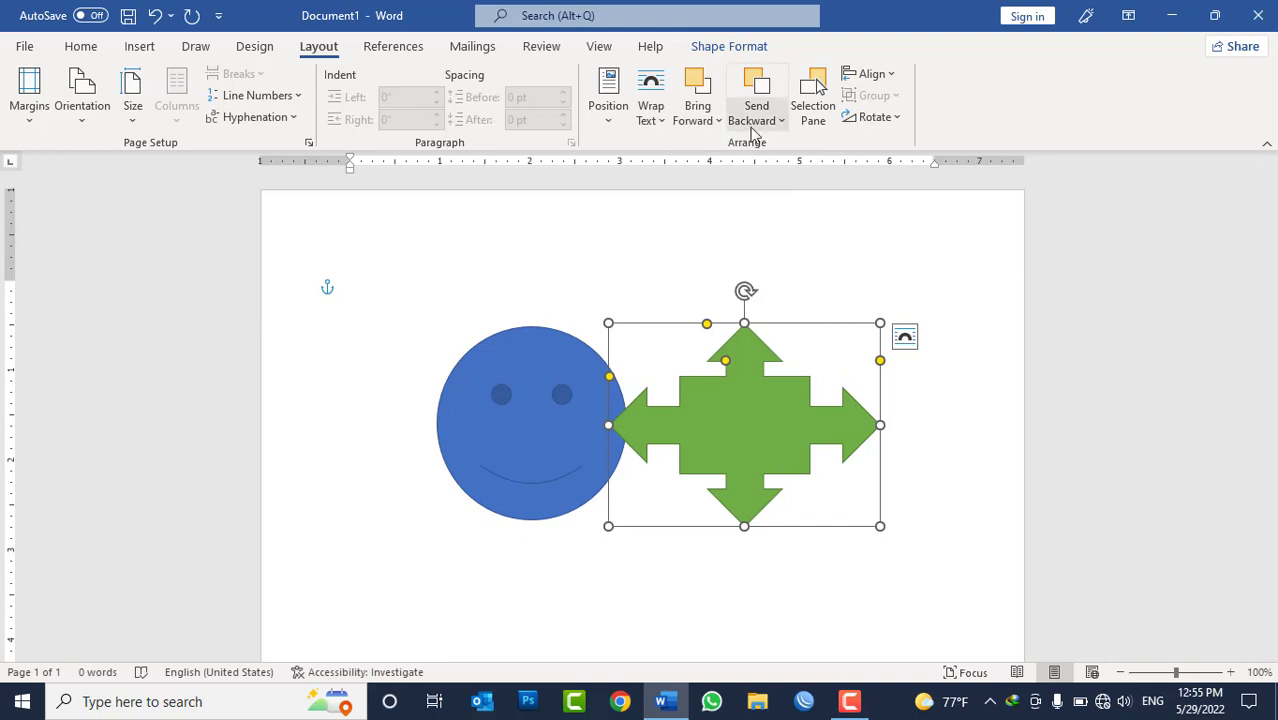
Send the green arrow to back, then bring it to front over the smiley
click(762, 120)
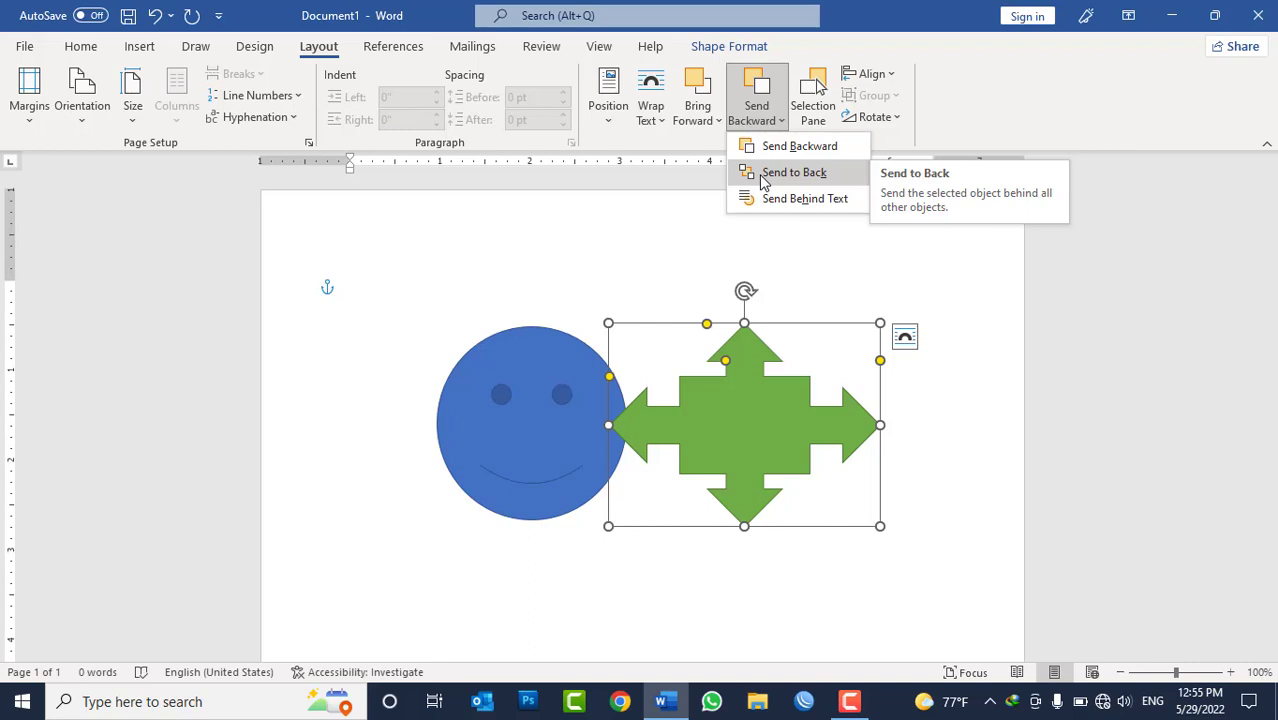
click(790, 173)
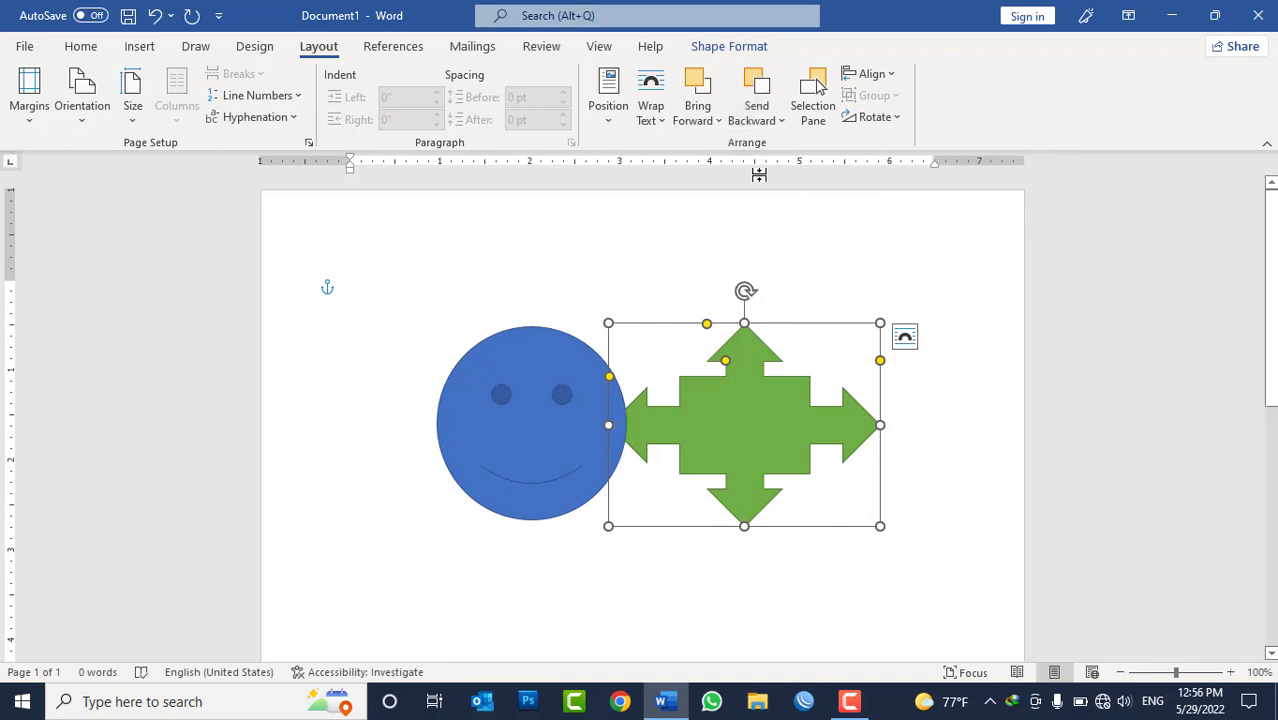
click(700, 112)
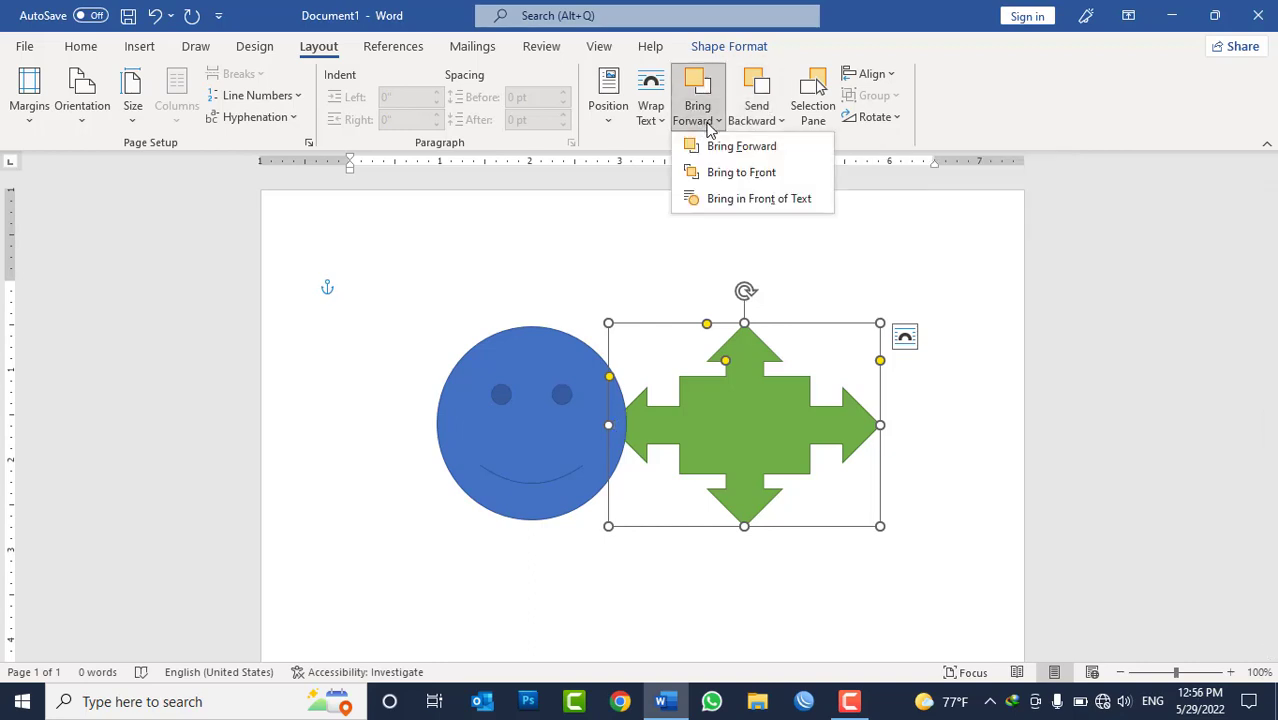
click(733, 173)
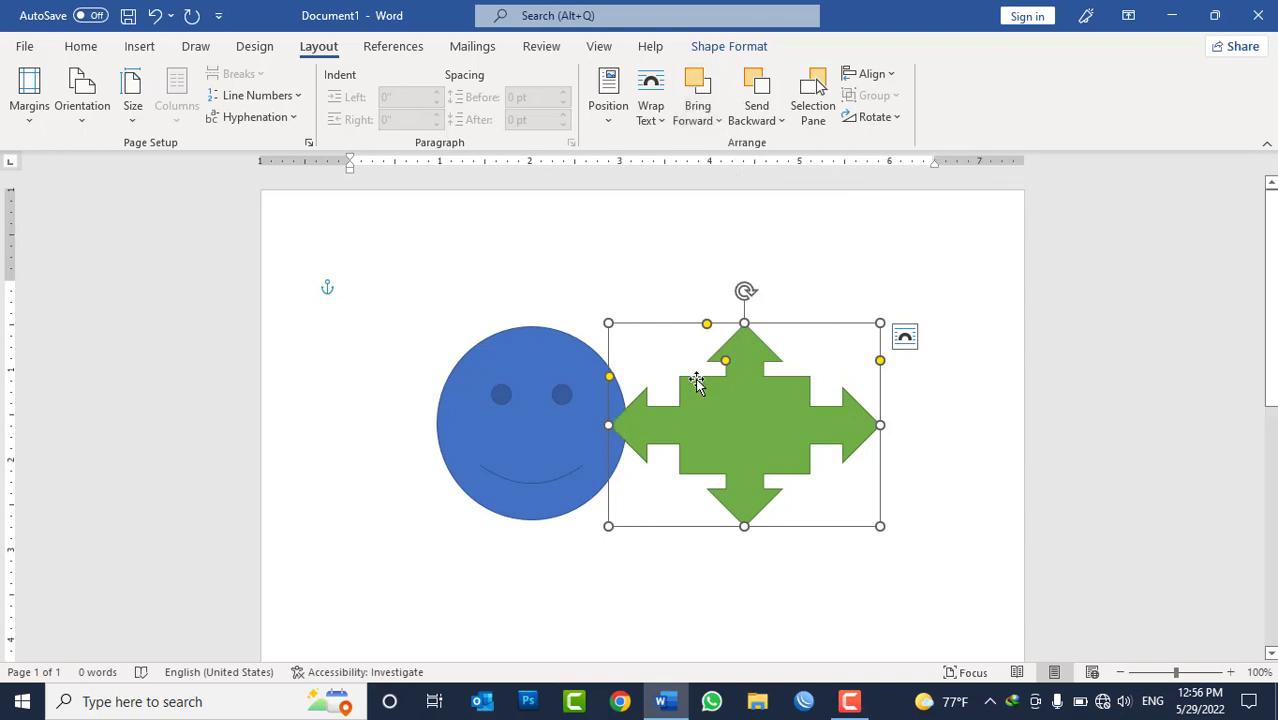
Drag the green arrow right and the smiley left, then open the Shapes gallery
mouse_move(717, 377)
mouse_down()
mouse_move(791, 391)
mouse_move(771, 354)
mouse_up()
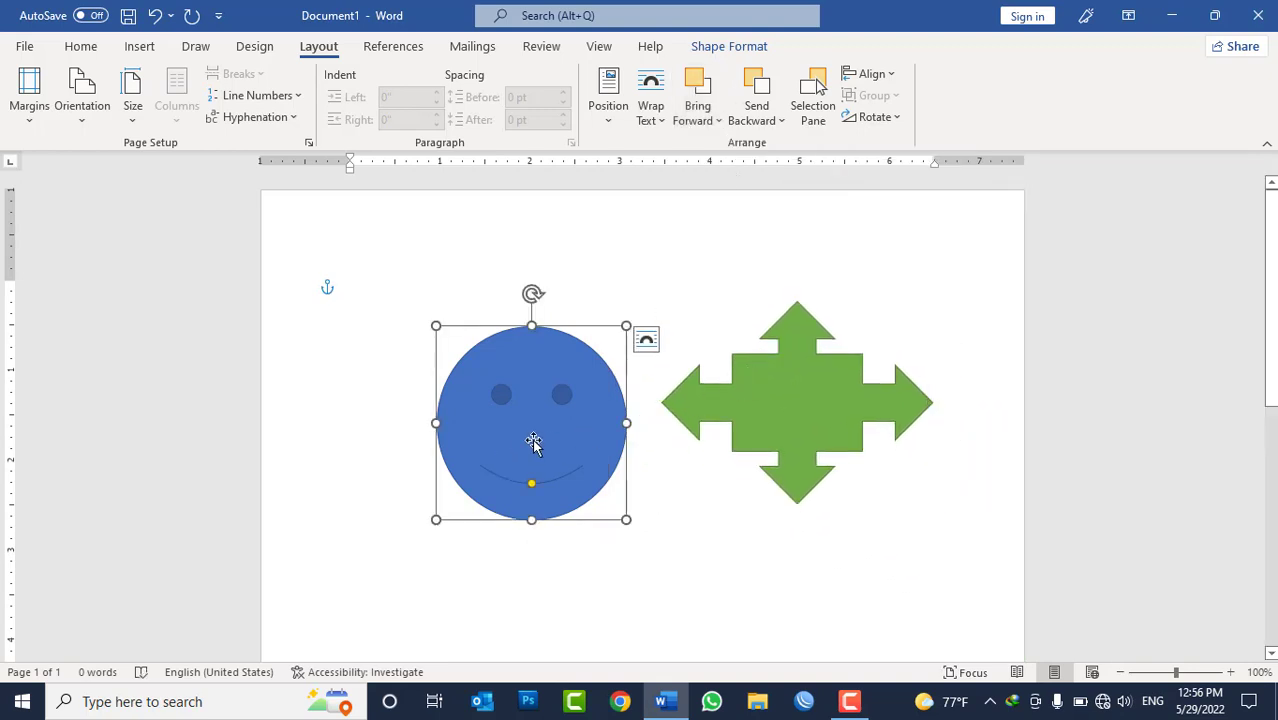
mouse_move(512, 441)
mouse_down()
mouse_move(446, 408)
mouse_move(453, 432)
mouse_up()
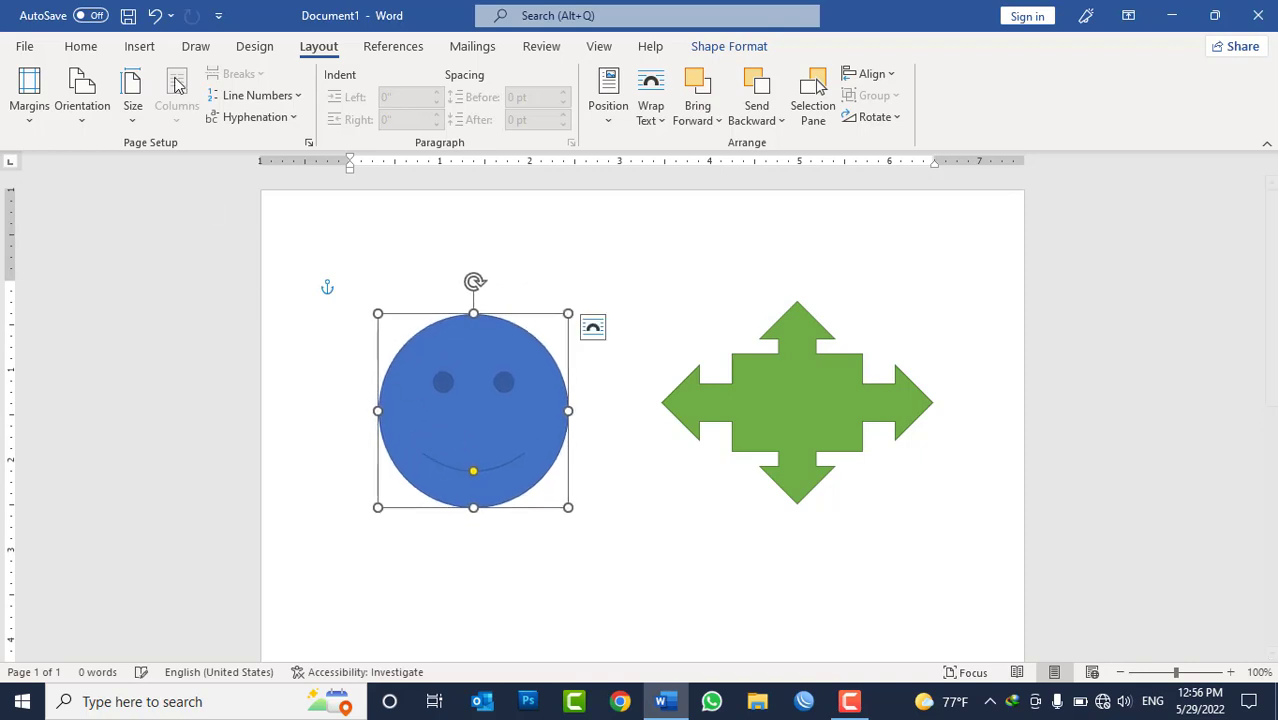
click(139, 46)
click(248, 74)
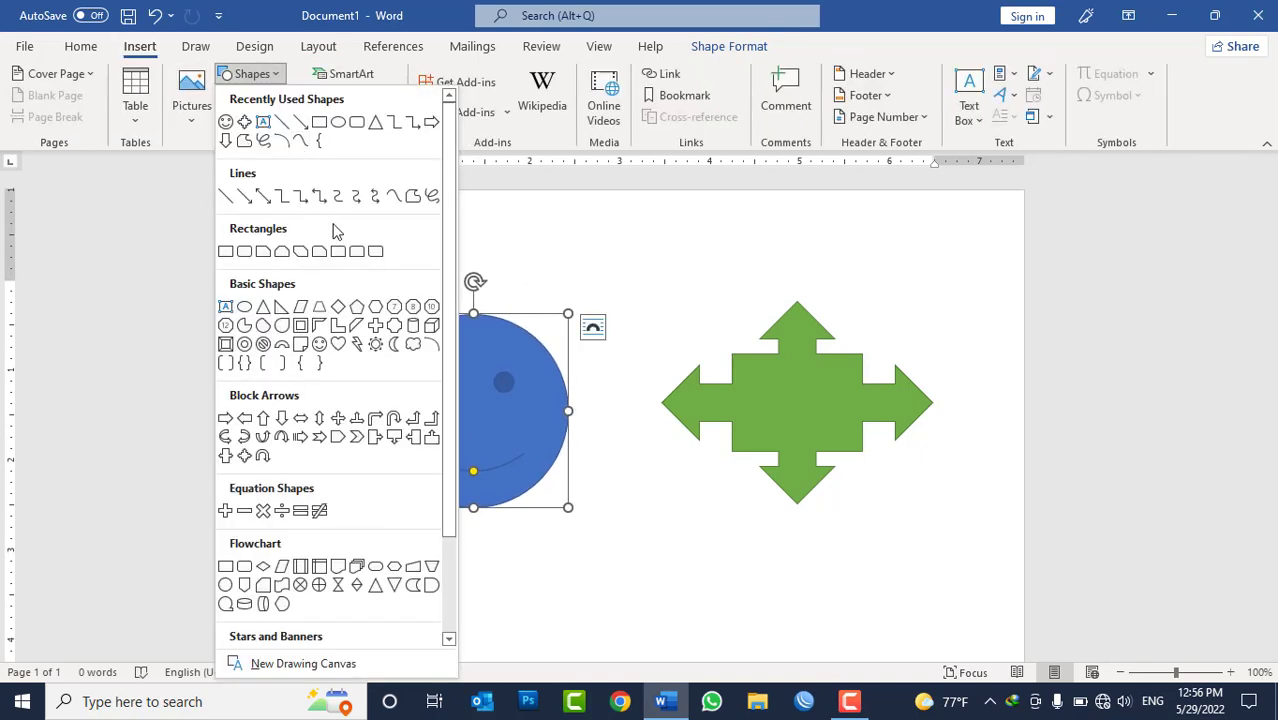
Draw a blue donut ring beside the smiley and move the green cross onto it
click(244, 344)
drag(521, 287, 729, 510)
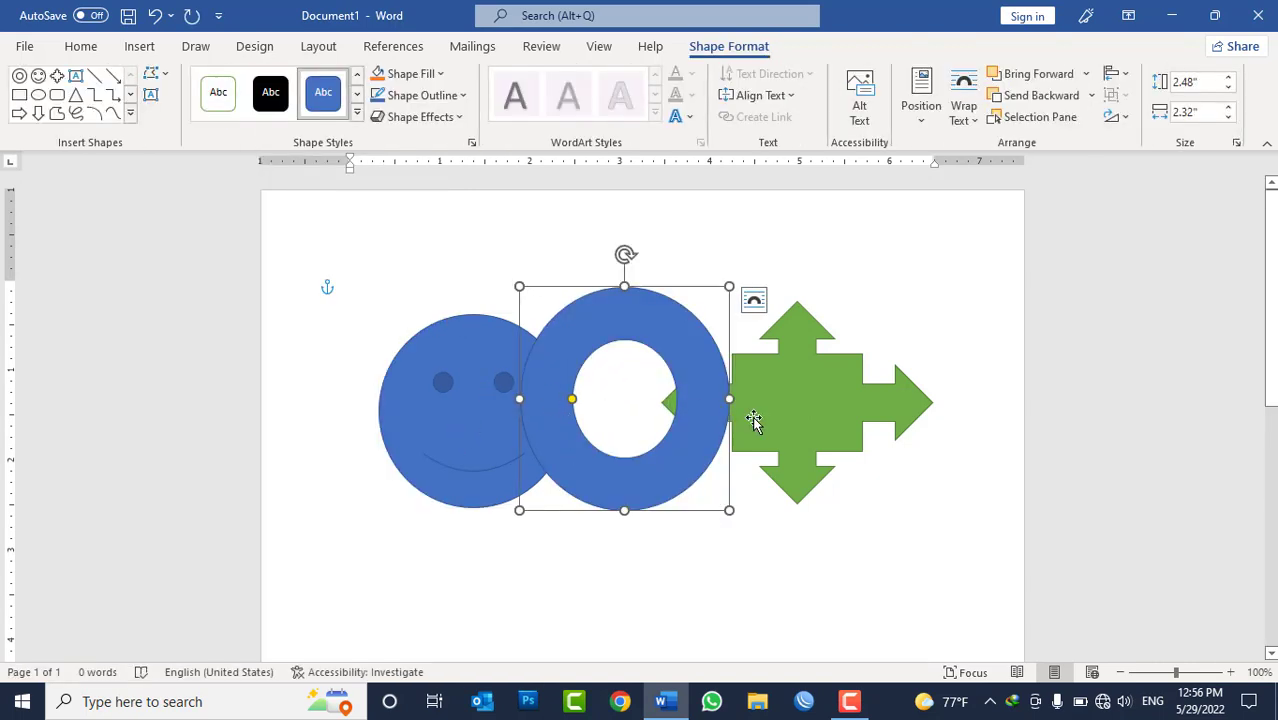
mouse_move(850, 410)
mouse_down()
mouse_move(659, 419)
mouse_move(843, 423)
mouse_move(644, 494)
mouse_up()
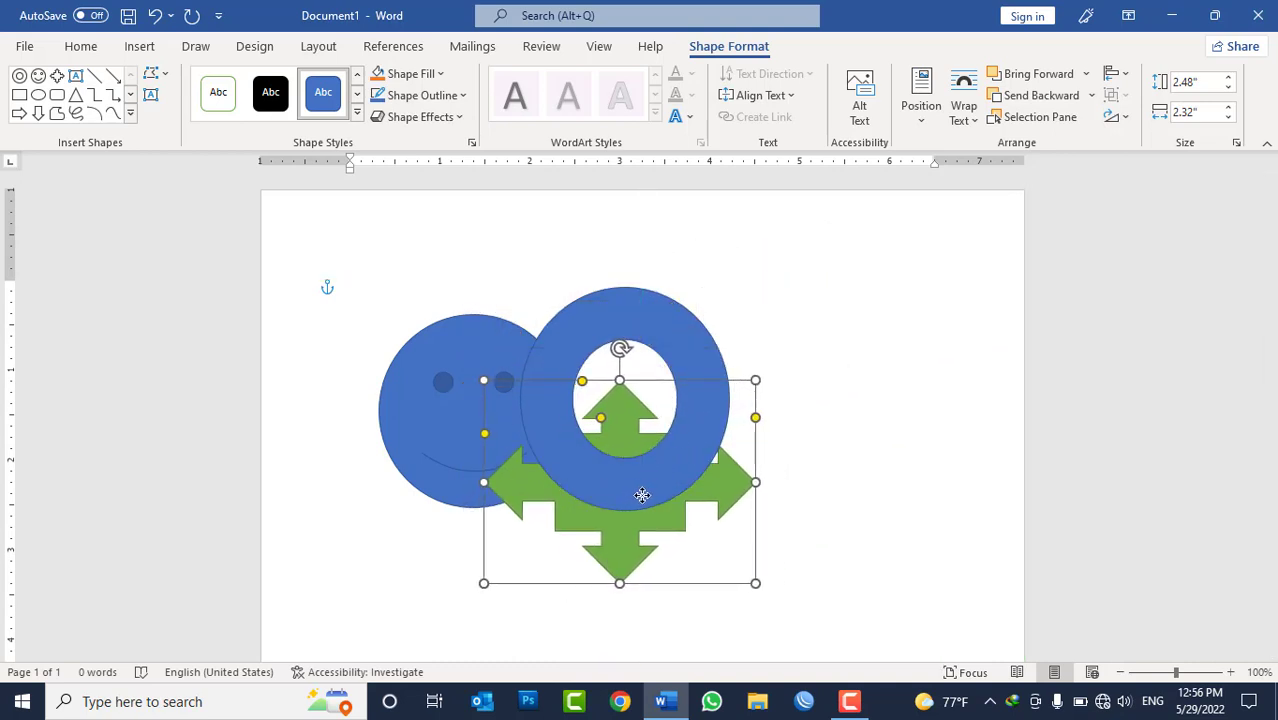
Try Bring Forward and Send Backward options on the cross, finishing with Send to Back
click(318, 46)
click(770, 119)
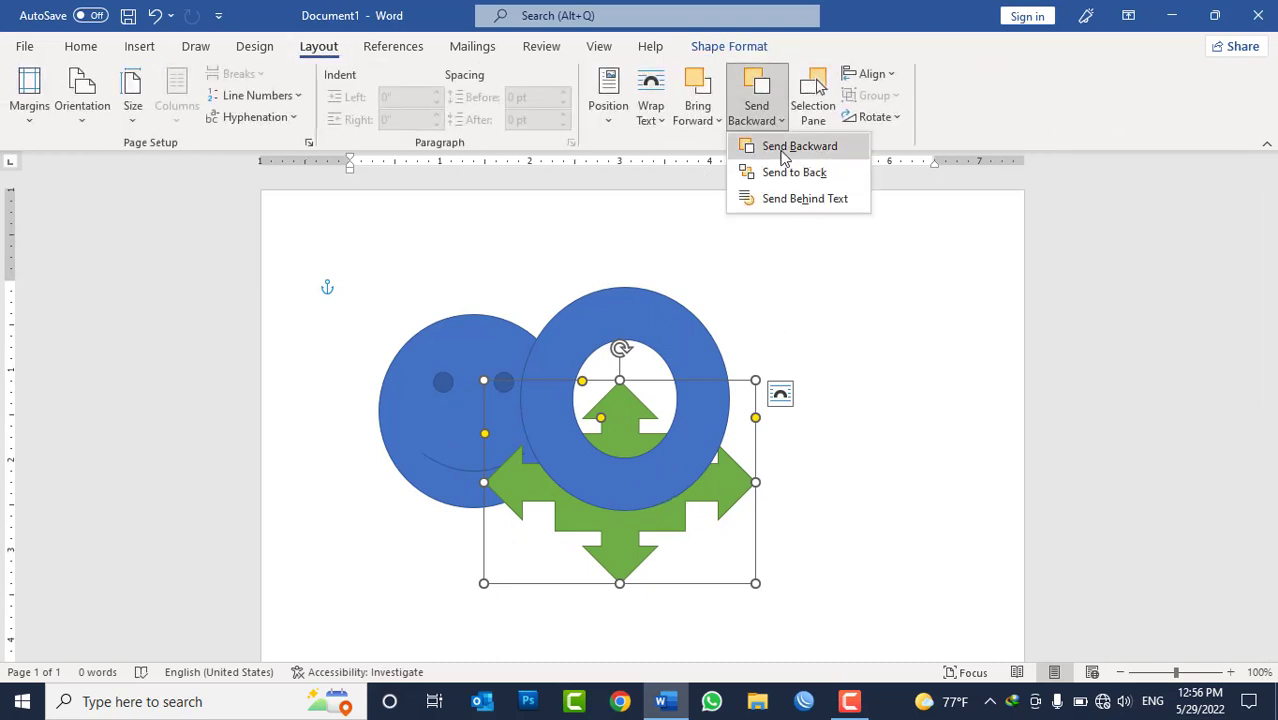
click(700, 115)
click(727, 150)
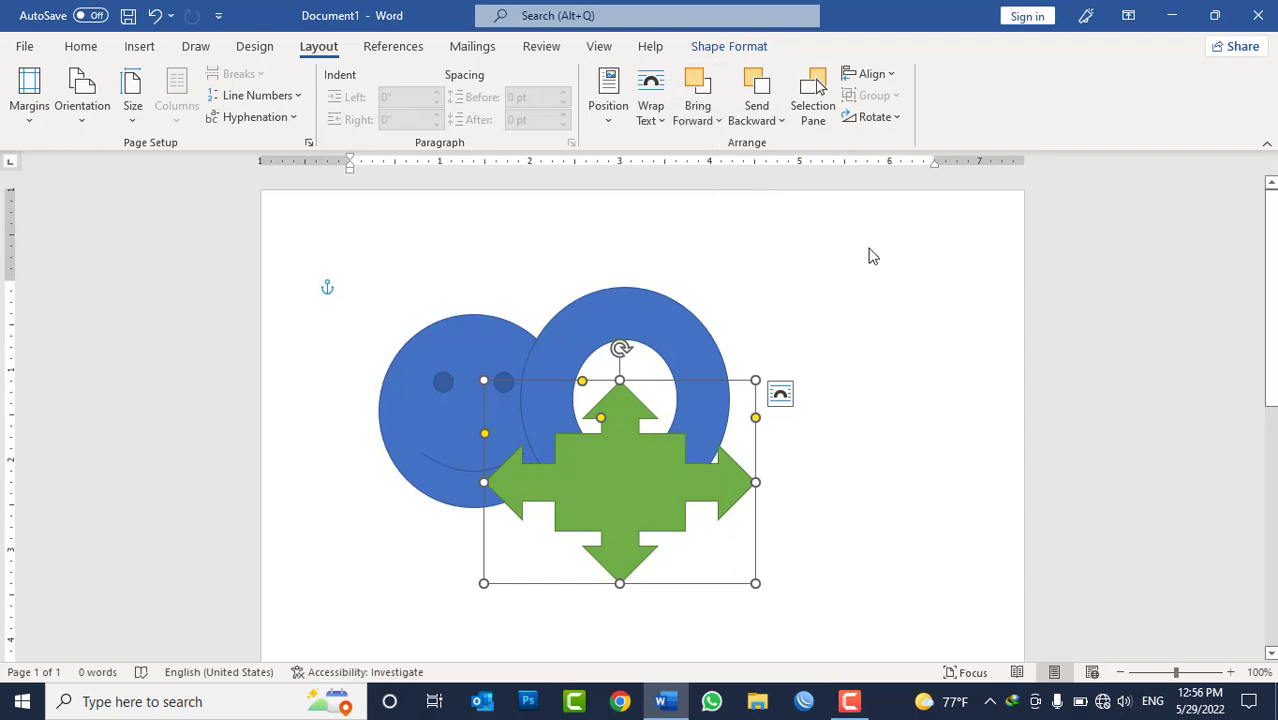
click(778, 121)
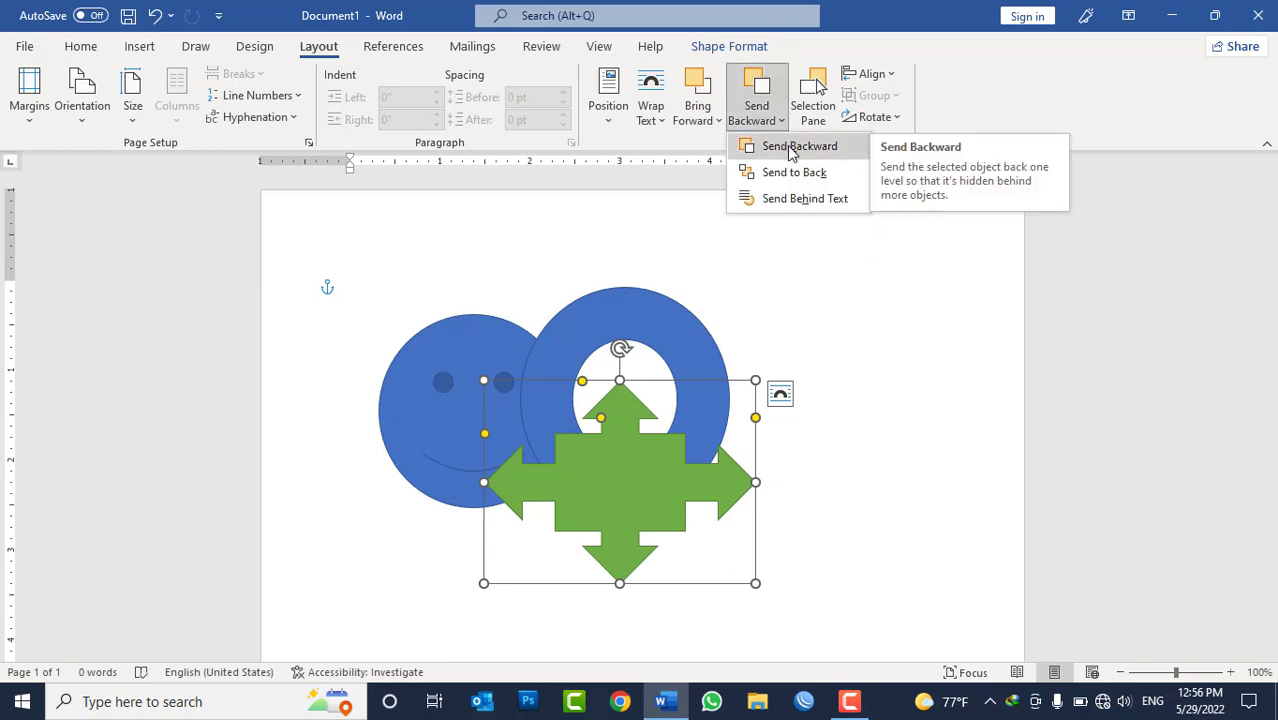
click(791, 148)
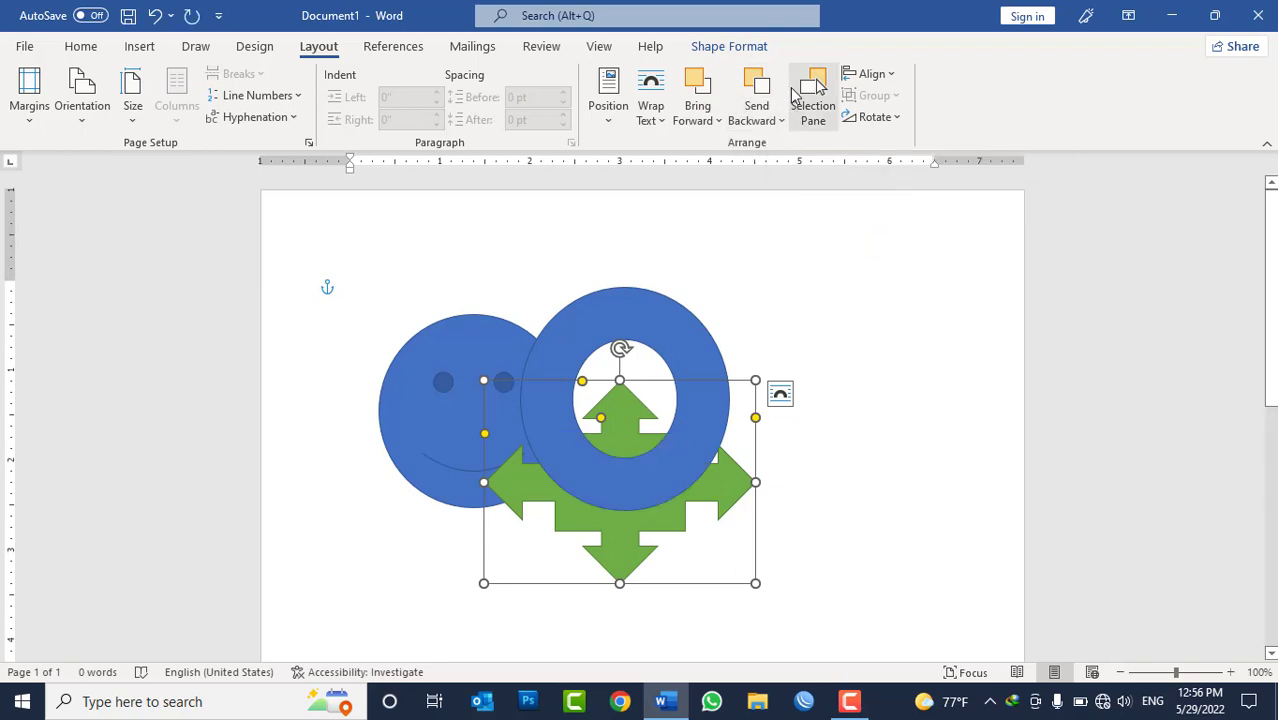
click(763, 122)
click(770, 145)
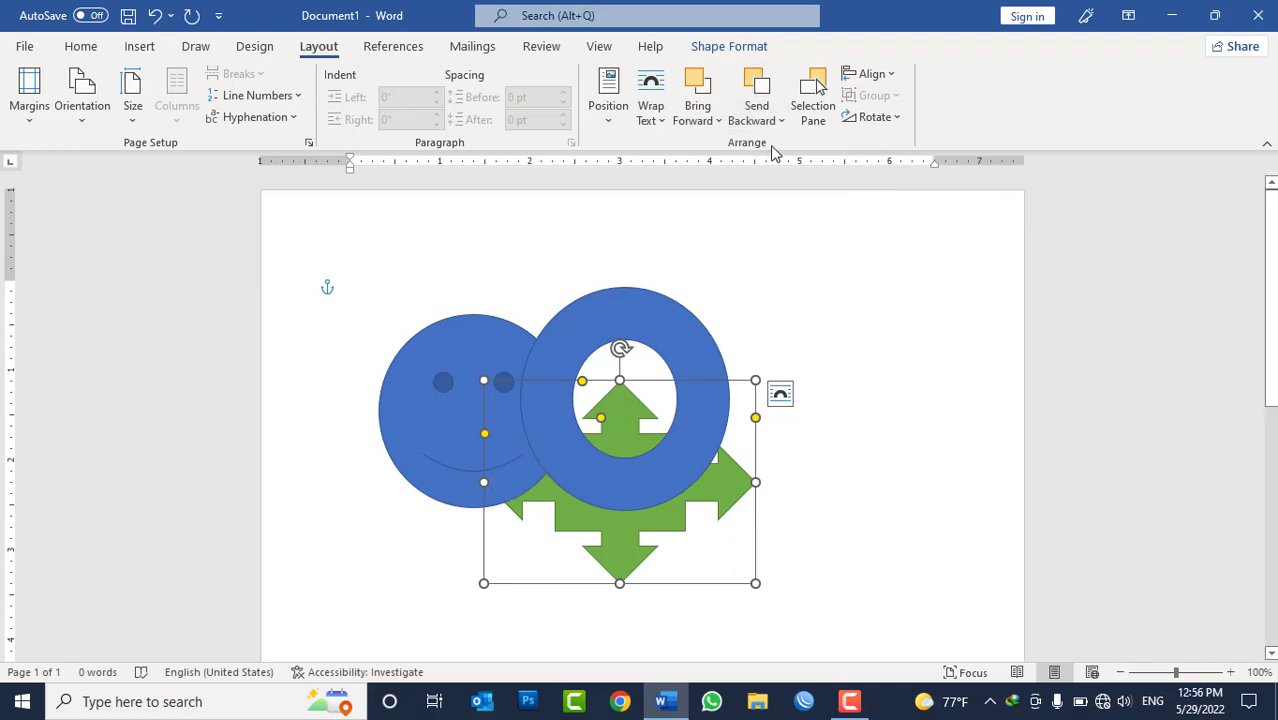
click(718, 121)
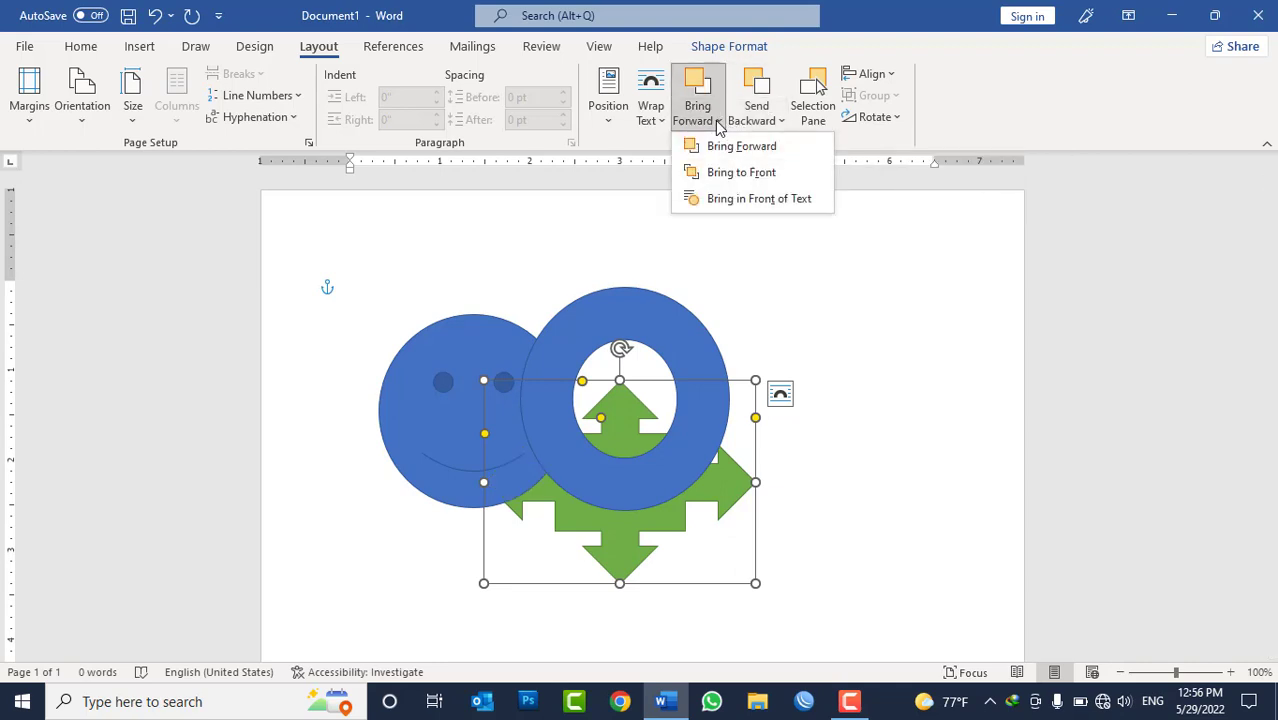
click(740, 173)
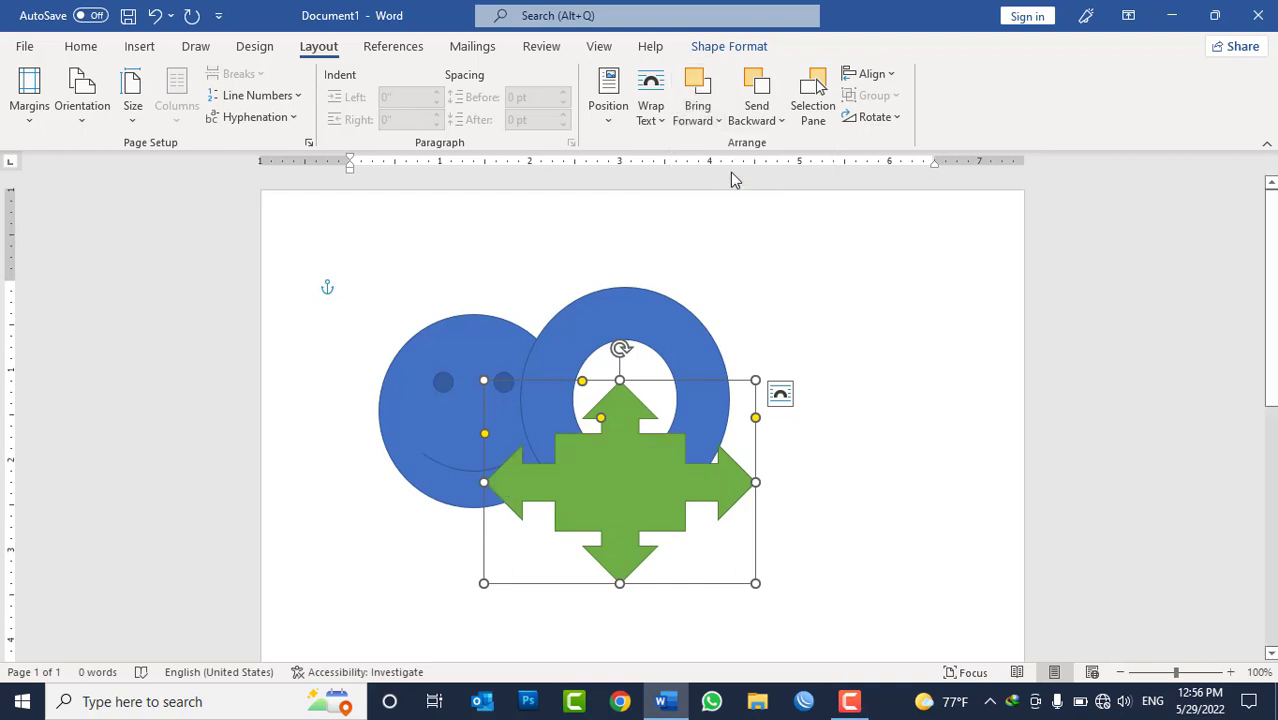
click(779, 122)
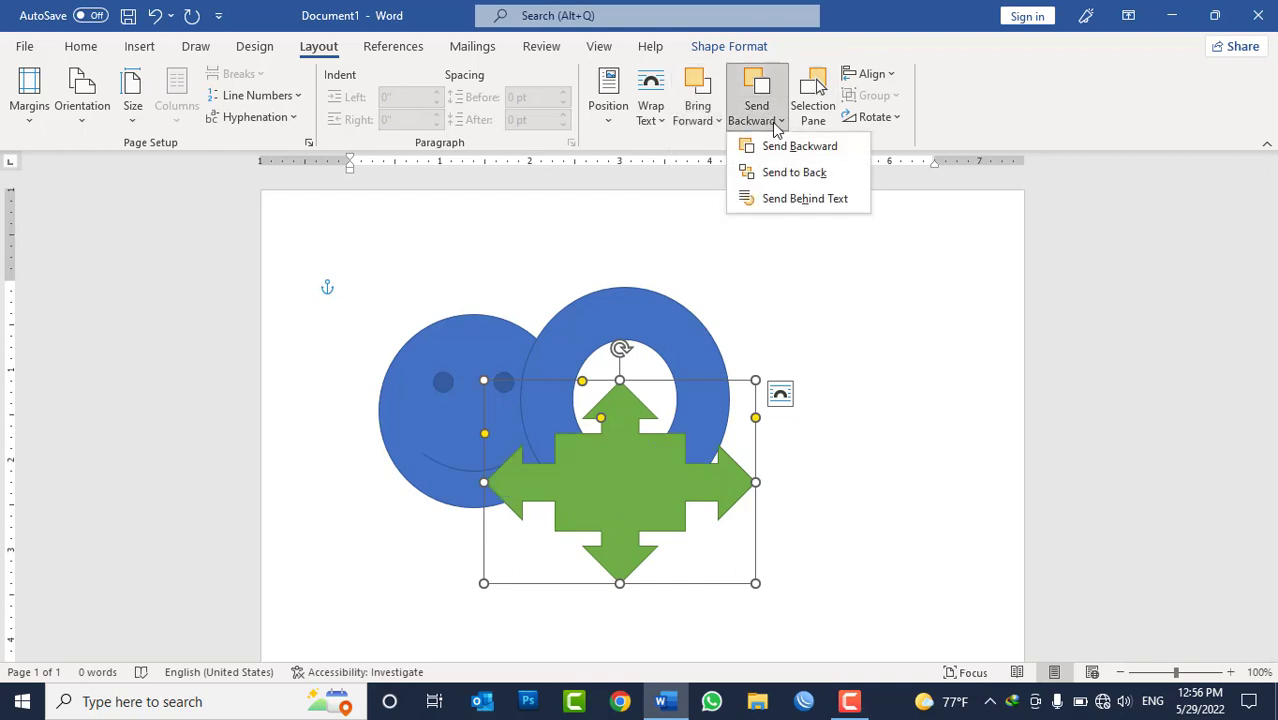
click(777, 175)
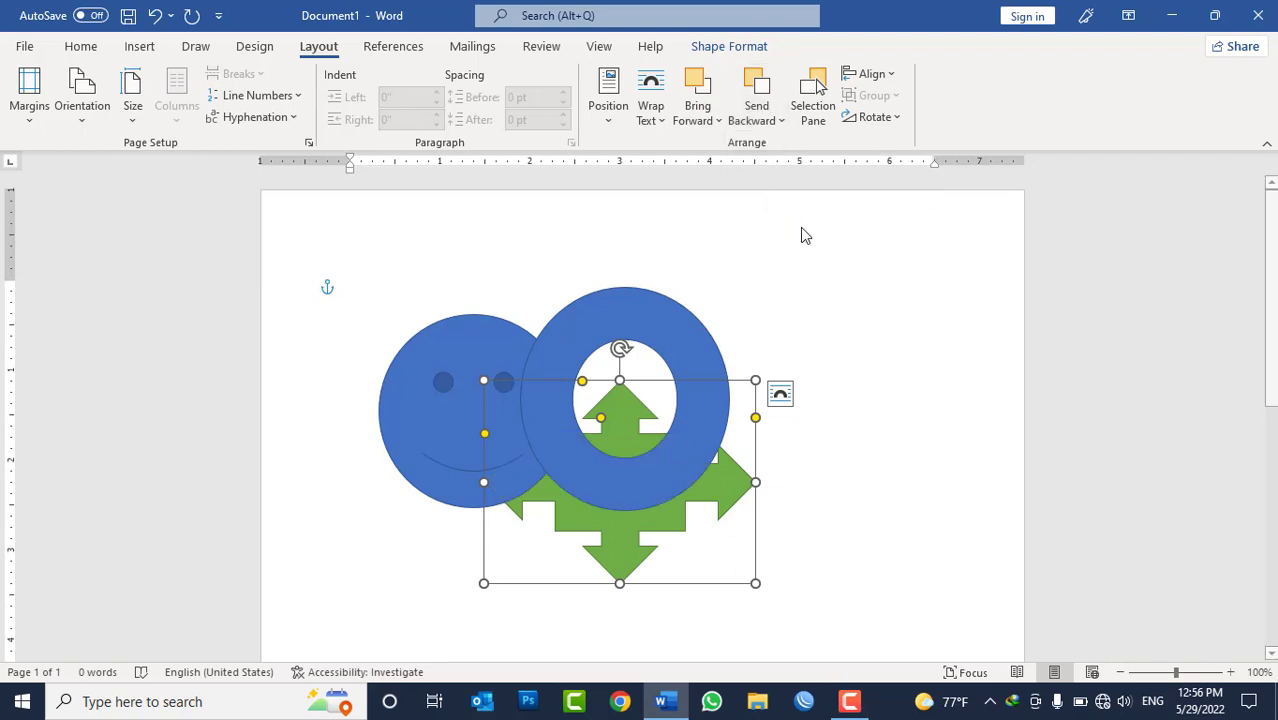
Generate five paragraphs of sample text with =rand() at the top of the page
click(421, 274)
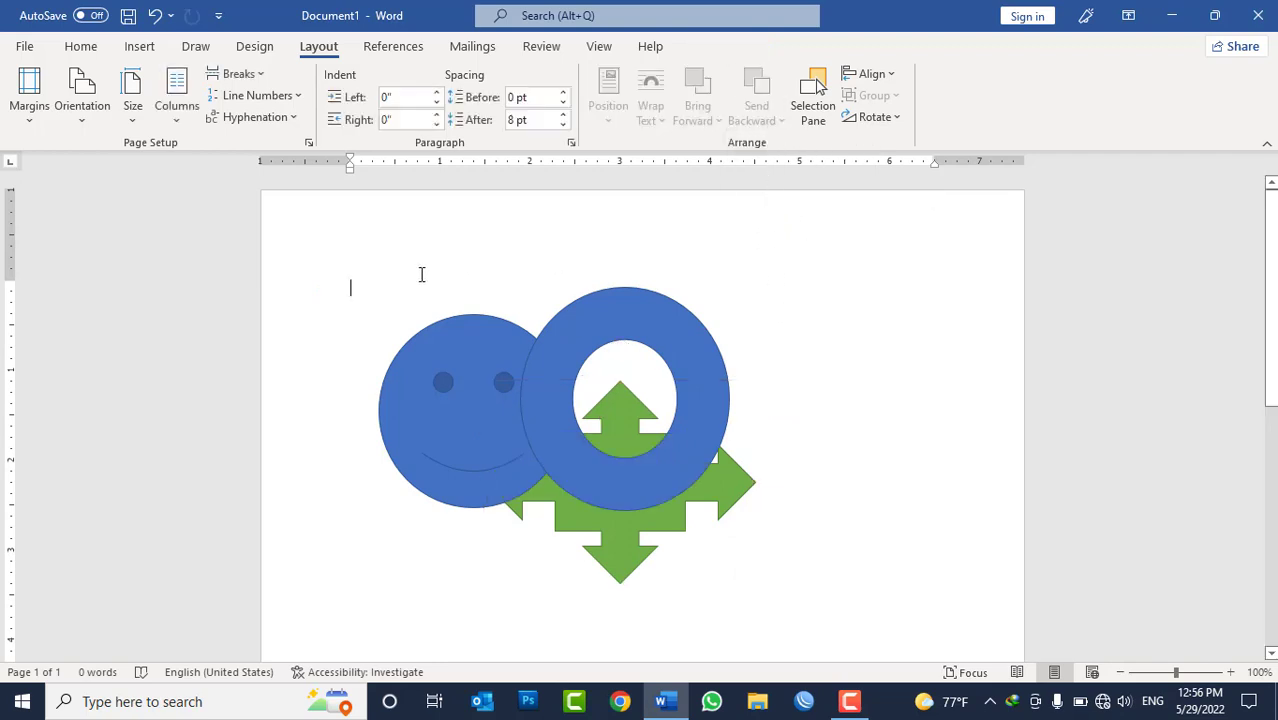
text(=rand())
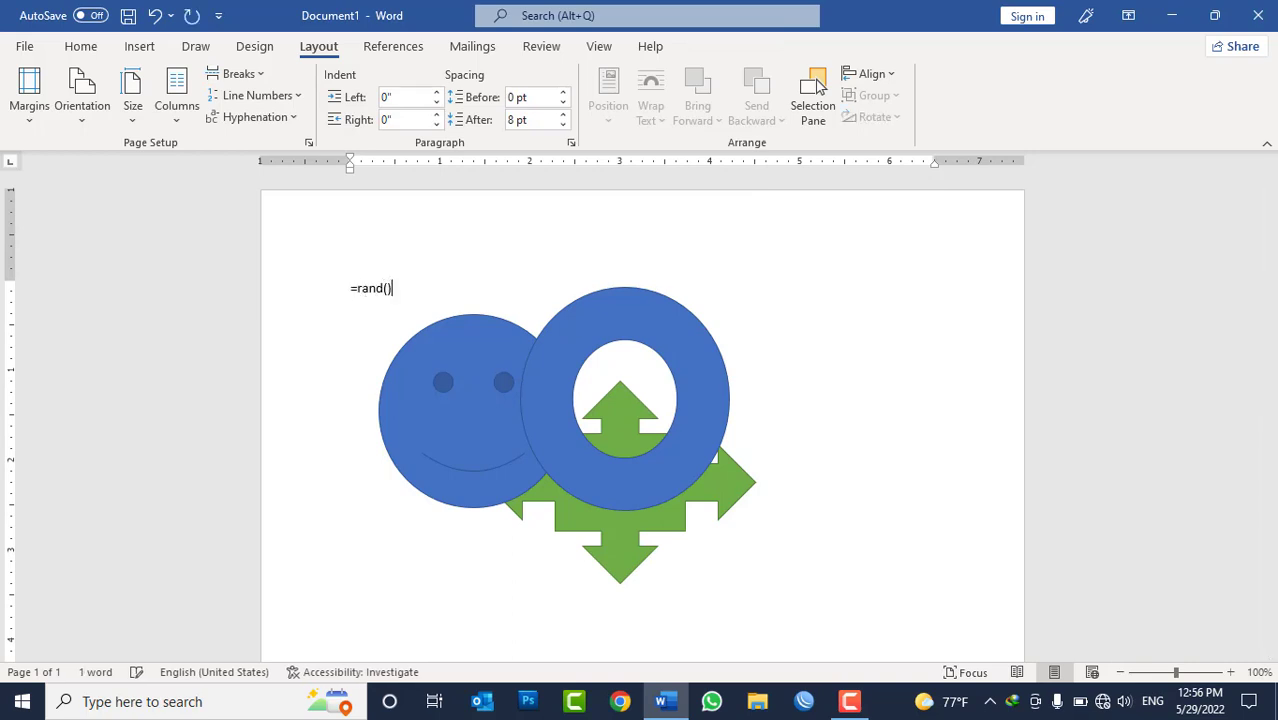
key(Return)
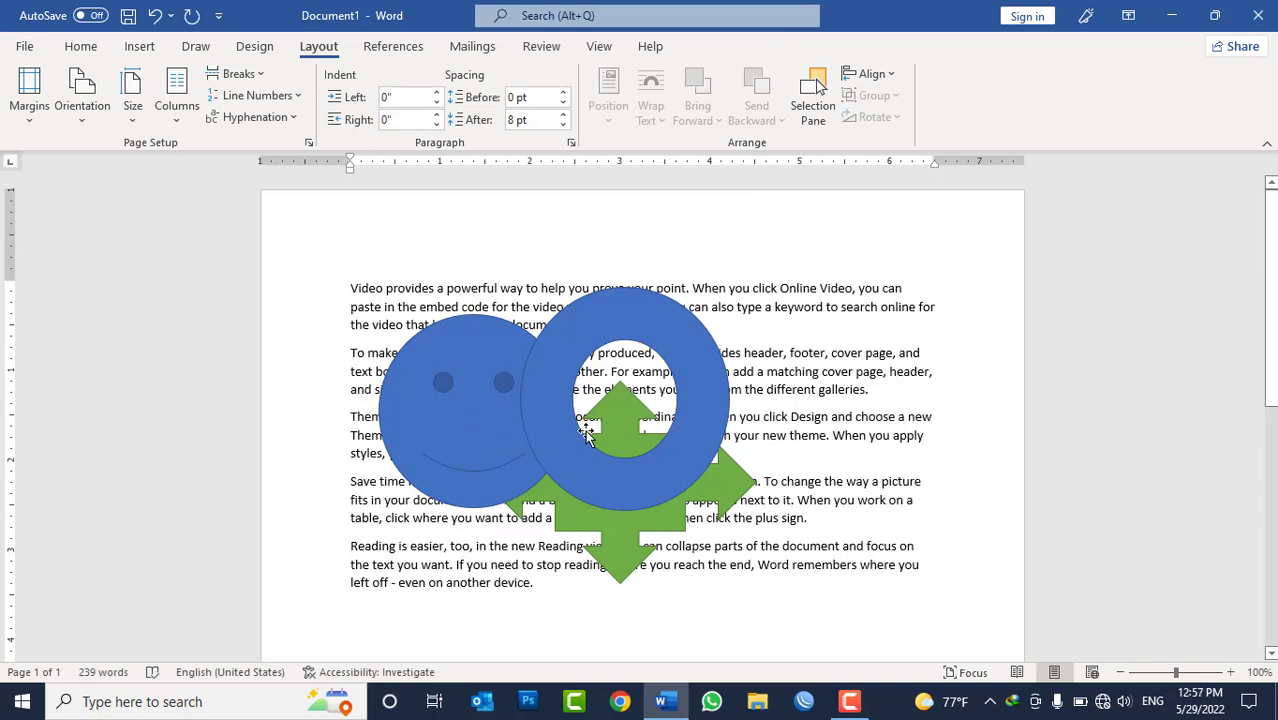
Select the blue ring, smiley face and green arrow together
click(524, 404)
shift+click(485, 400)
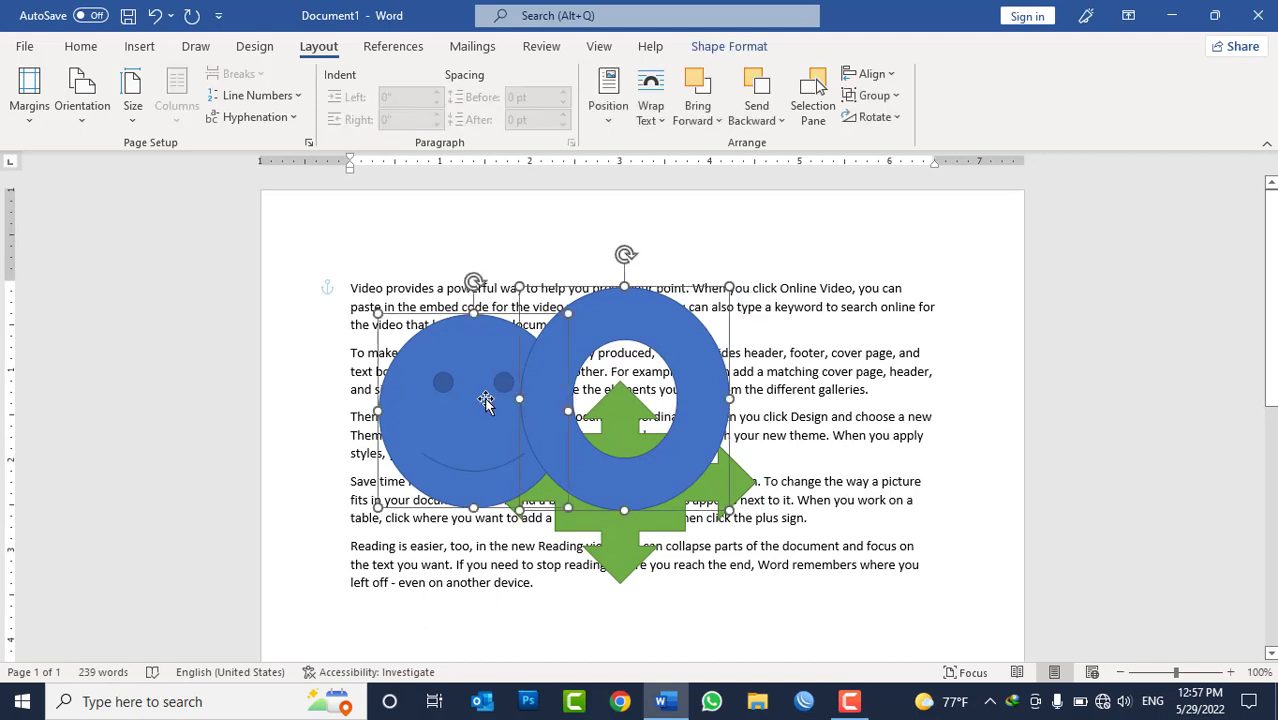
shift+click(612, 555)
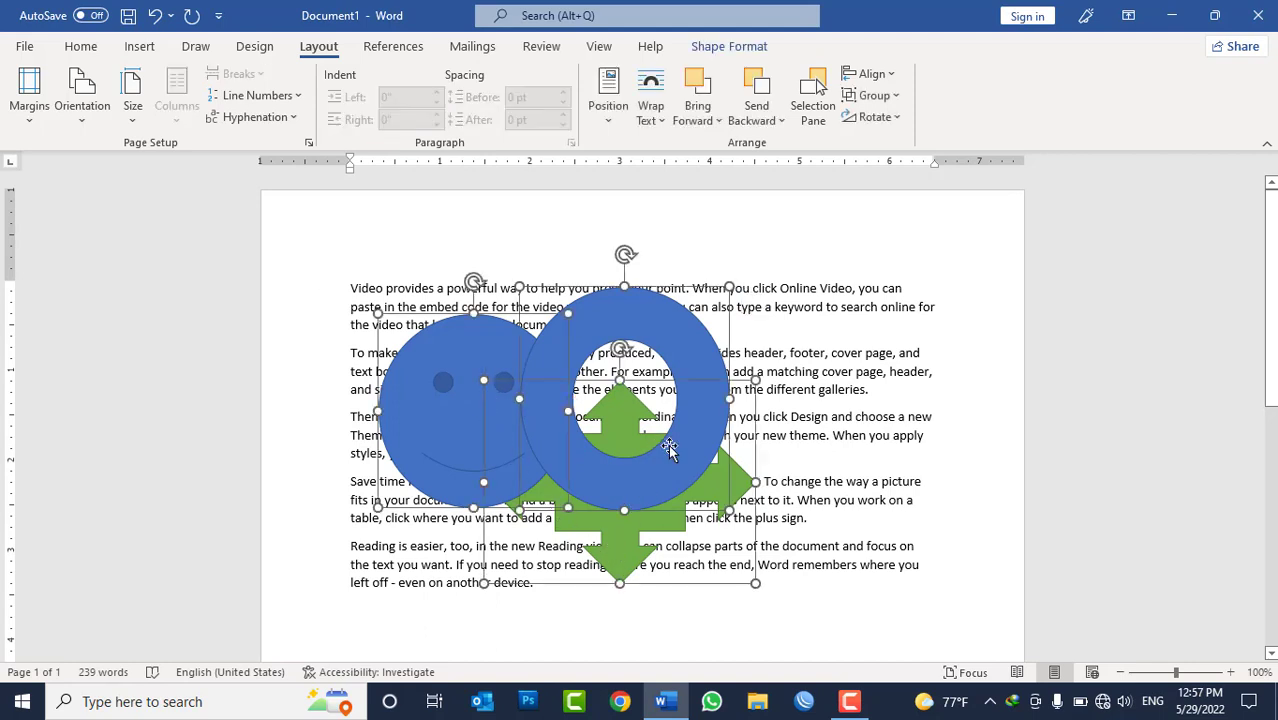
Group the three selected shapes into one object and nudge it slightly
right_click(670, 448)
mouse_move(792, 186)
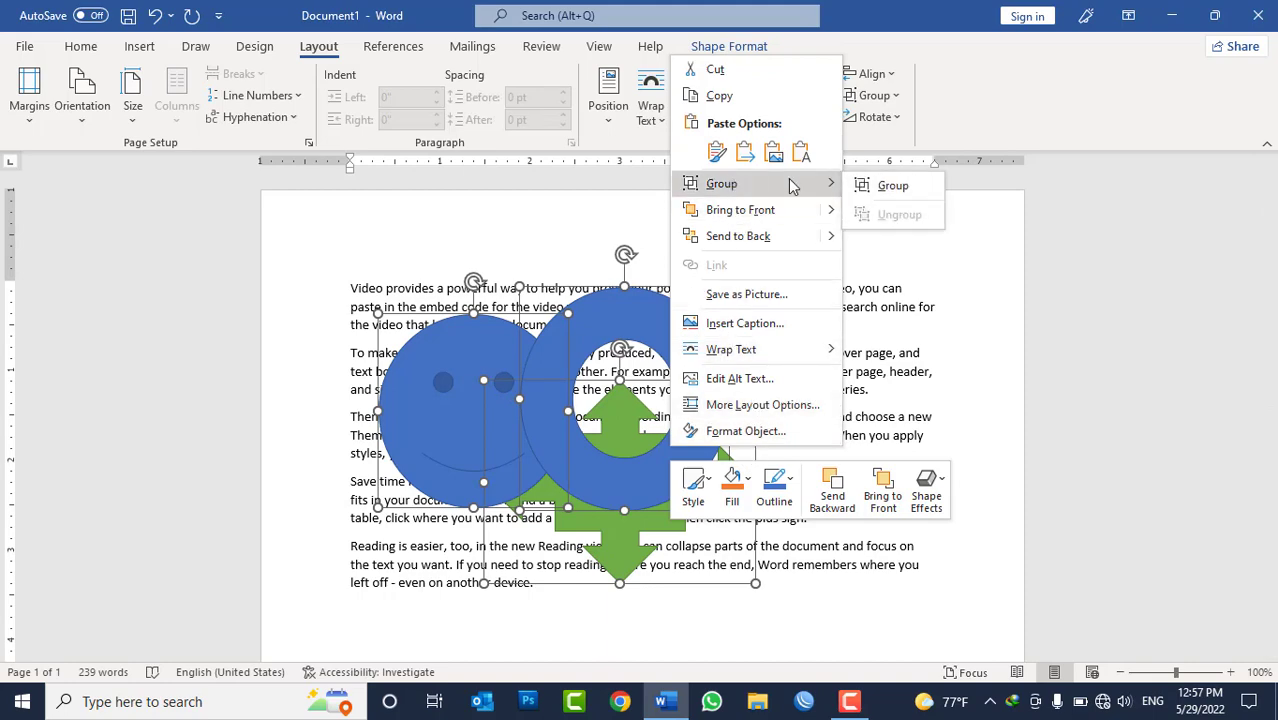
click(890, 185)
drag(696, 327, 696, 328)
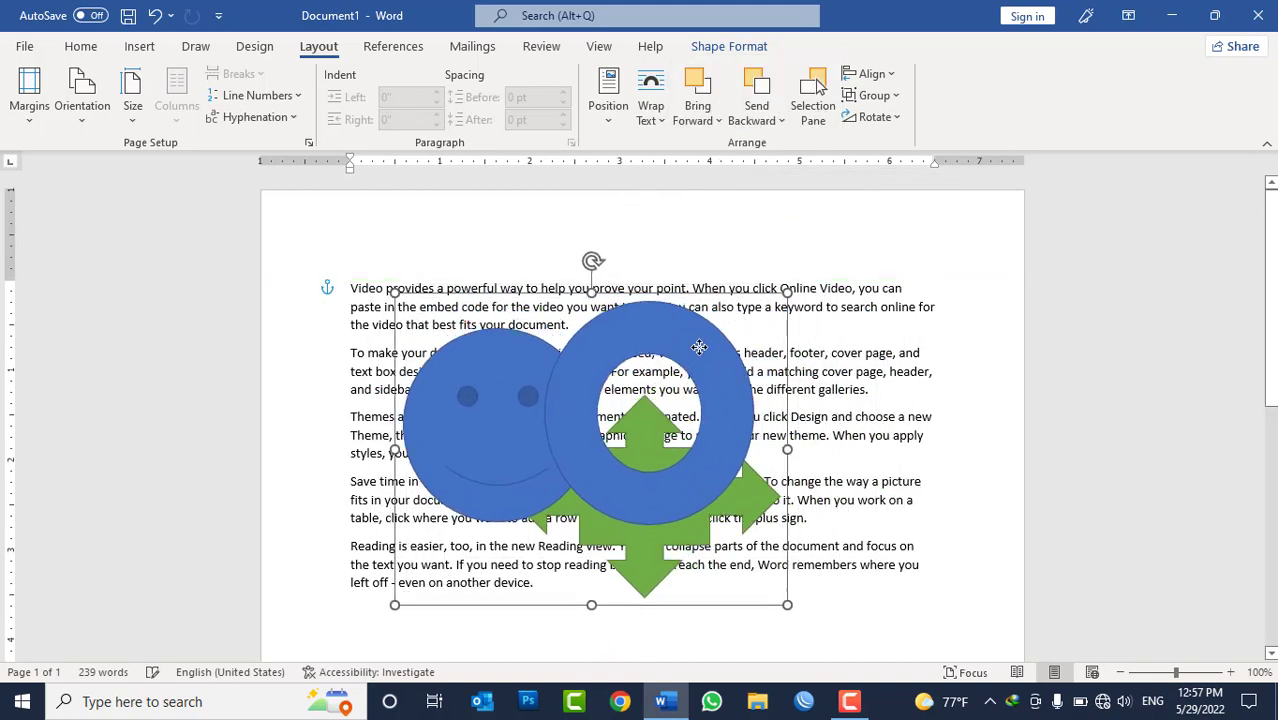
drag(696, 327, 697, 327)
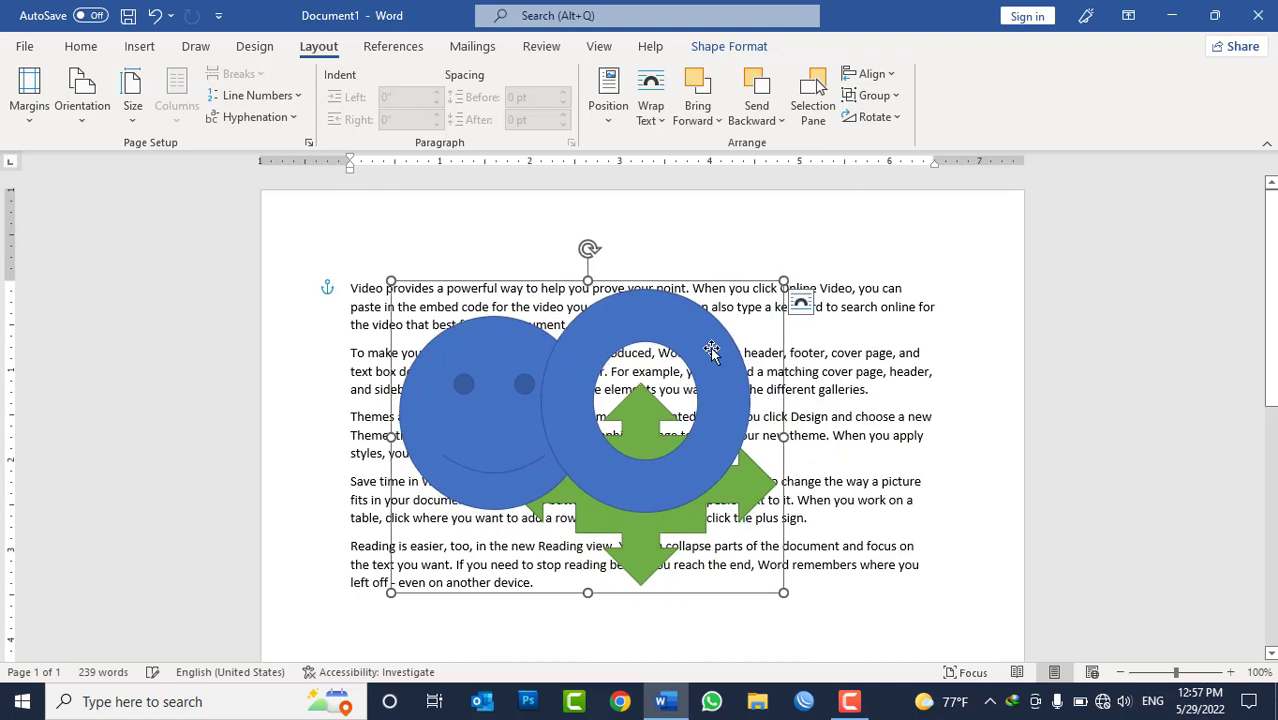
Send the group behind the text, then bring it in front of the text
click(781, 121)
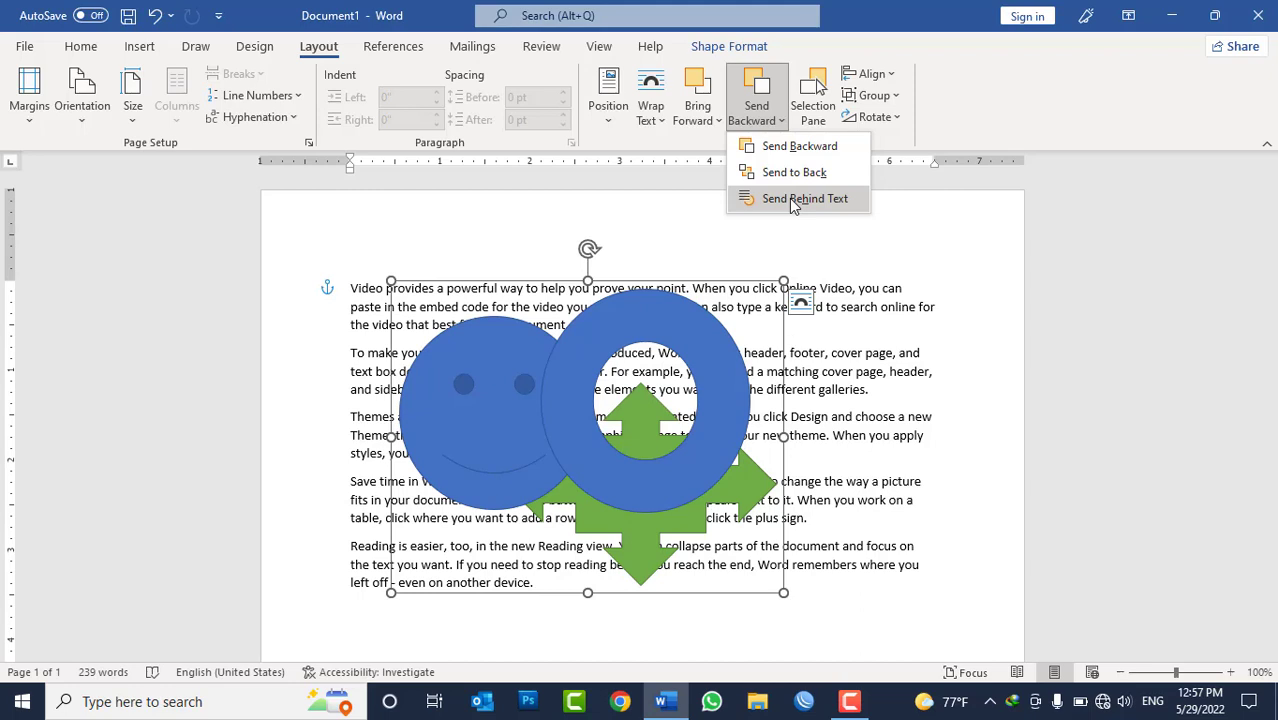
click(789, 198)
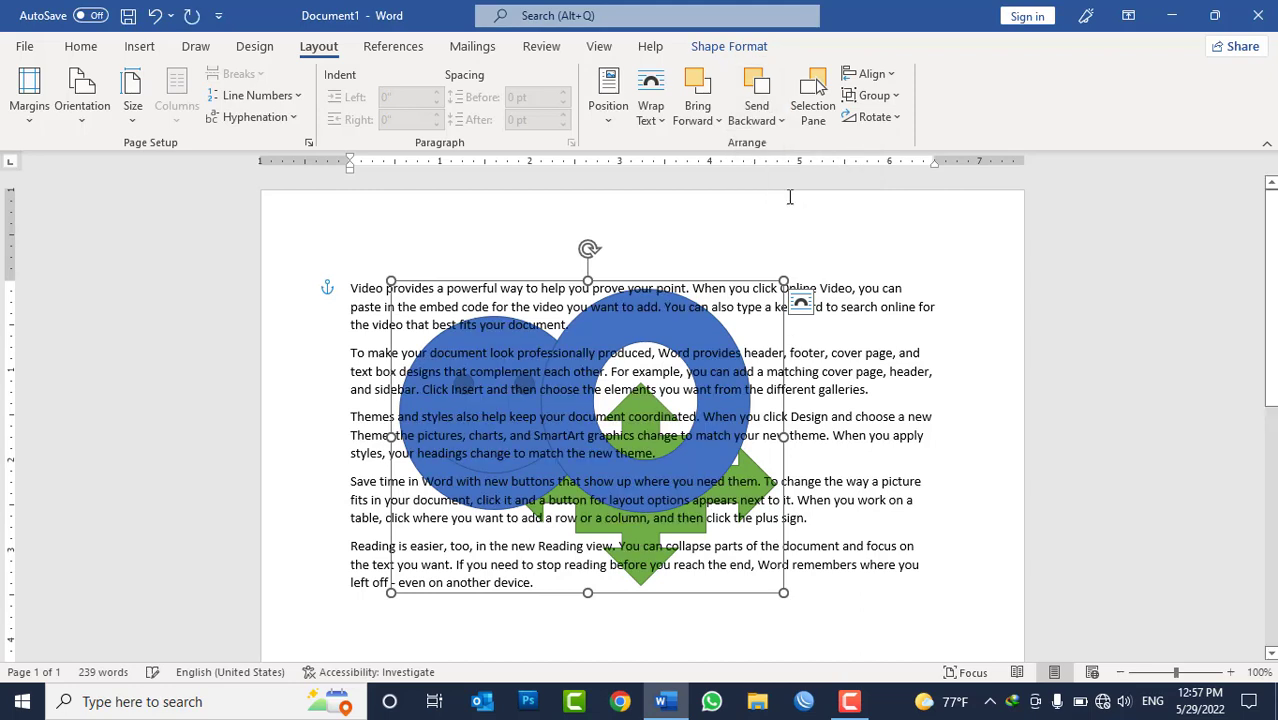
click(700, 120)
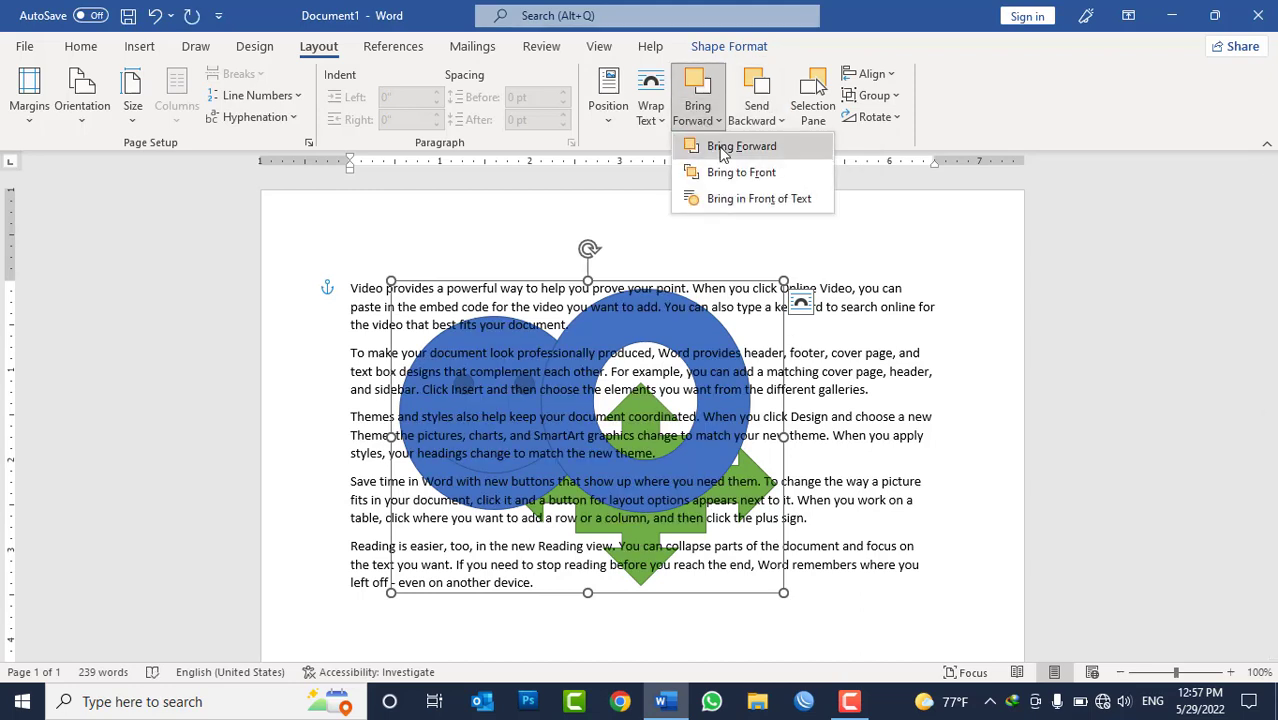
click(743, 197)
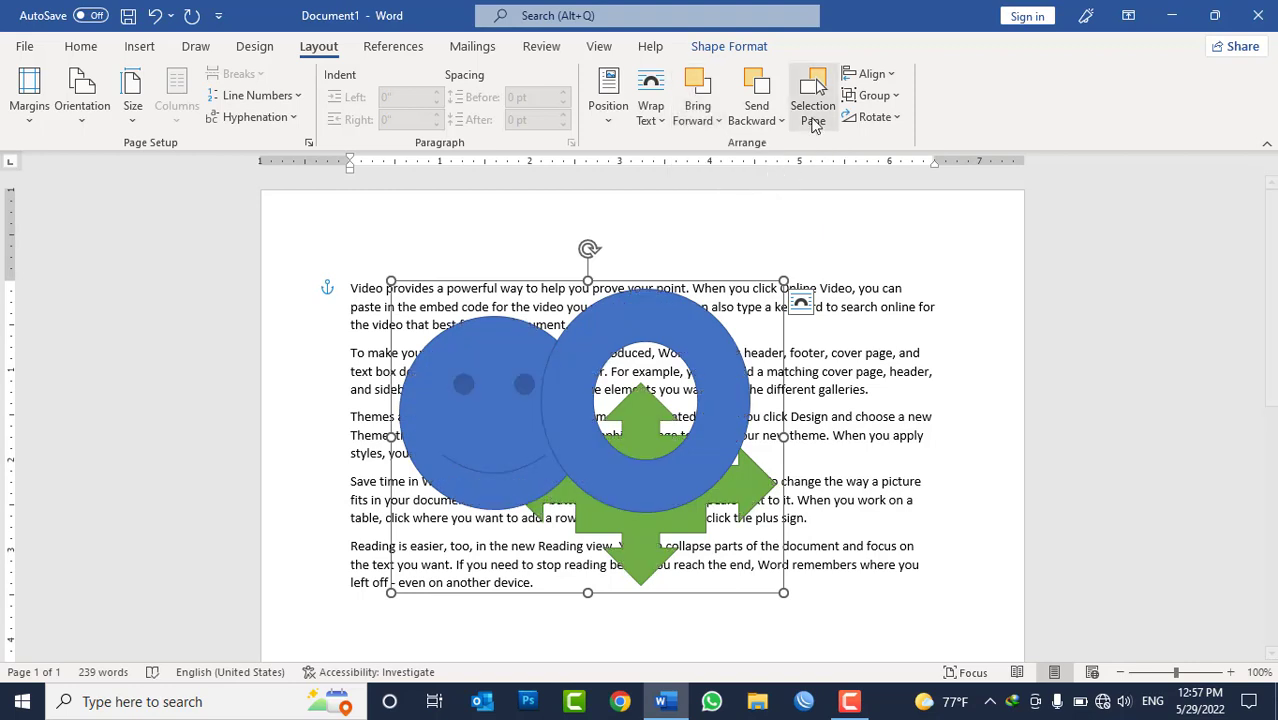
click(811, 122)
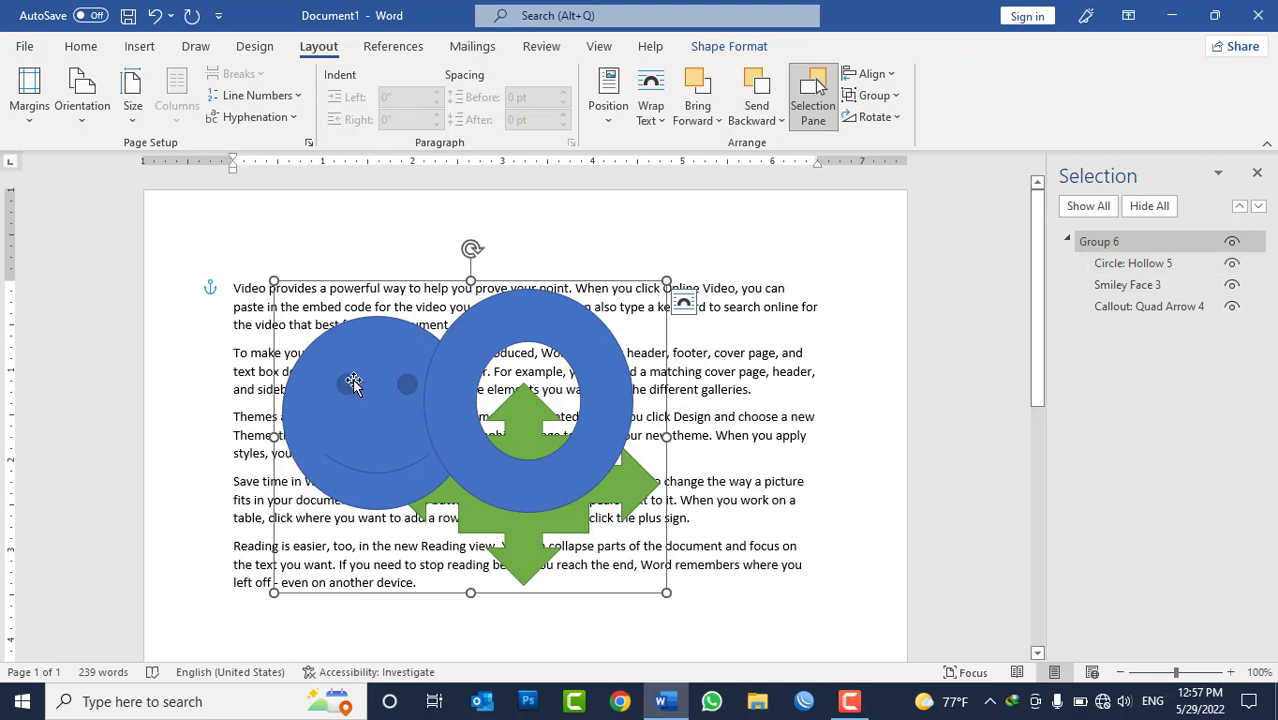
click(1231, 285)
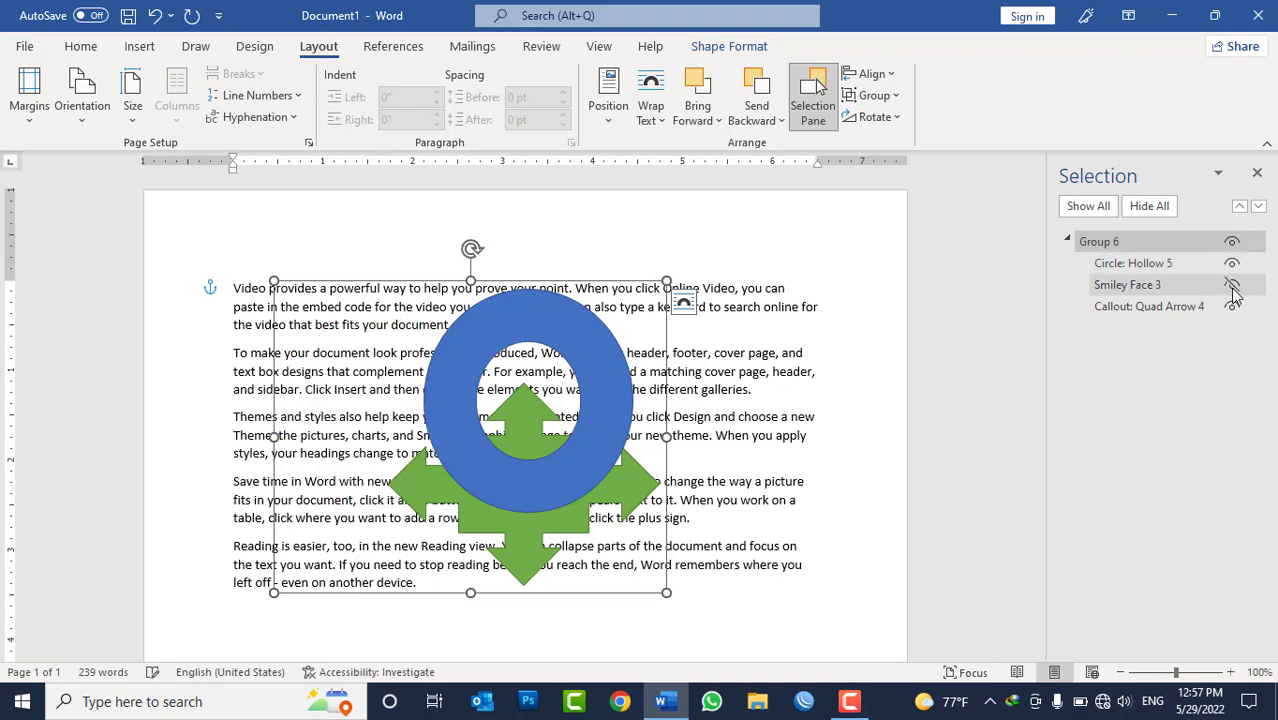
click(1231, 285)
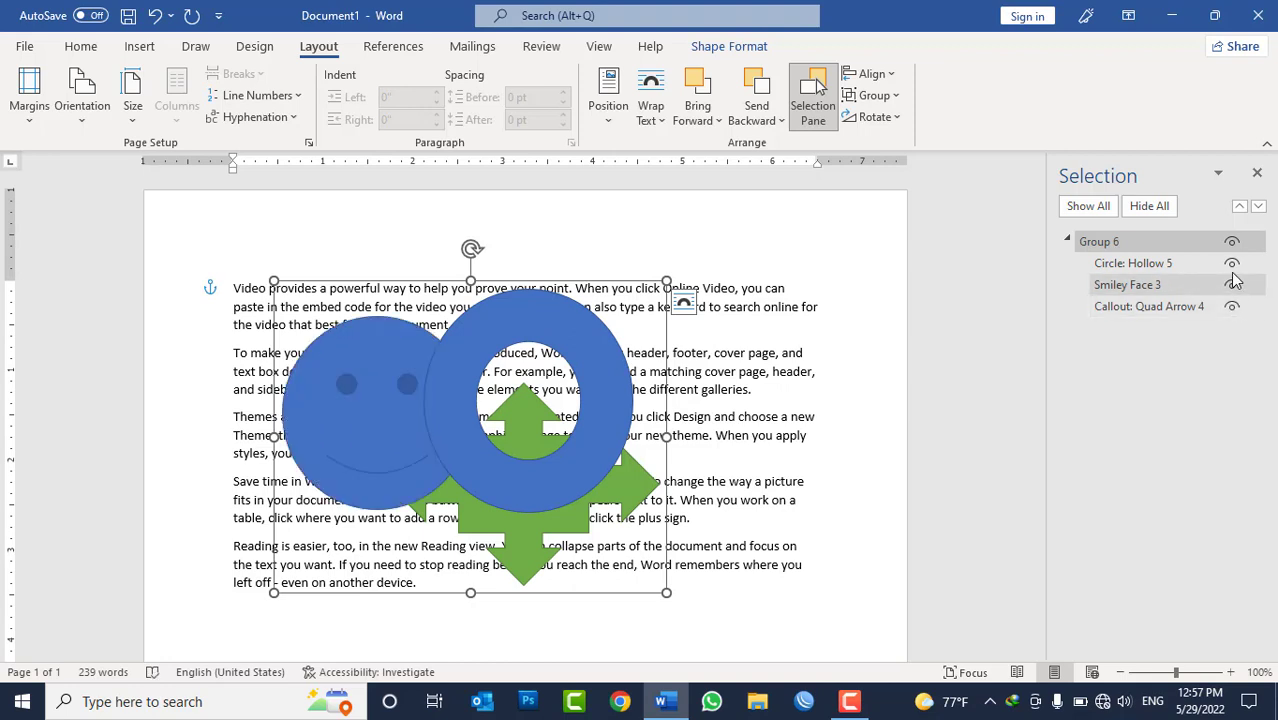
click(1231, 263)
click(1231, 263)
click(1231, 306)
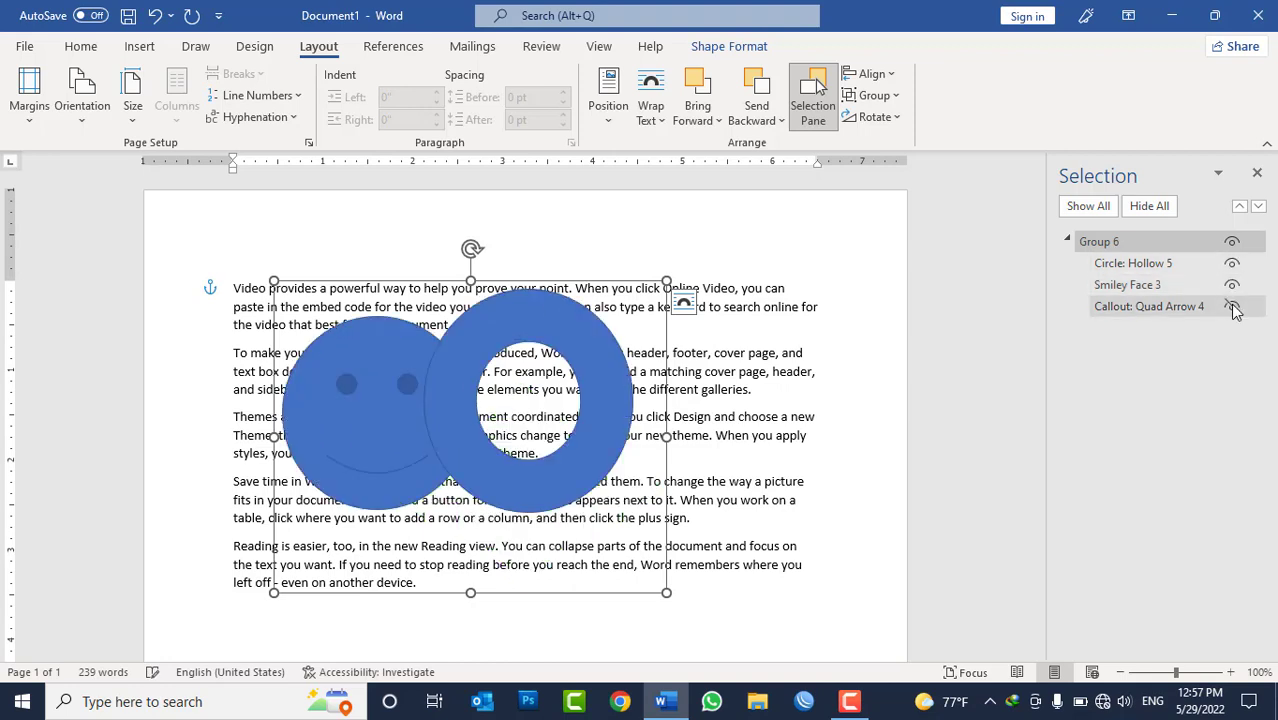
click(1231, 306)
click(1232, 242)
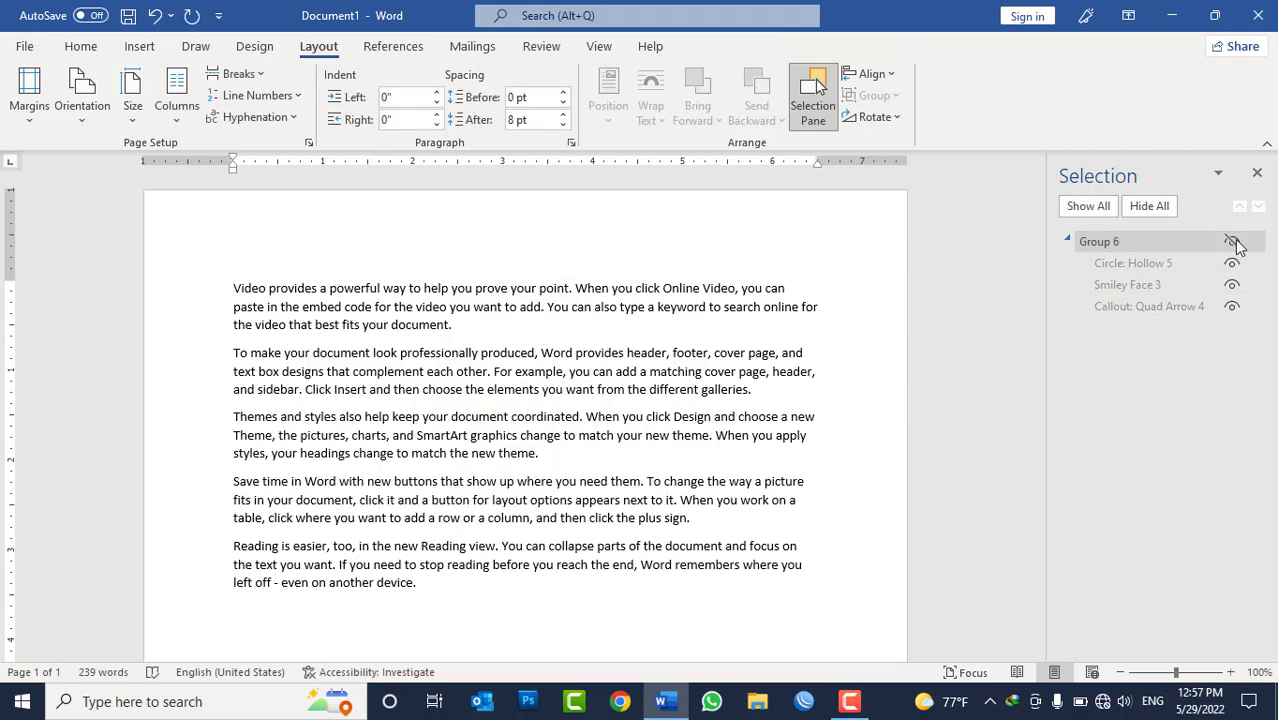
click(1232, 242)
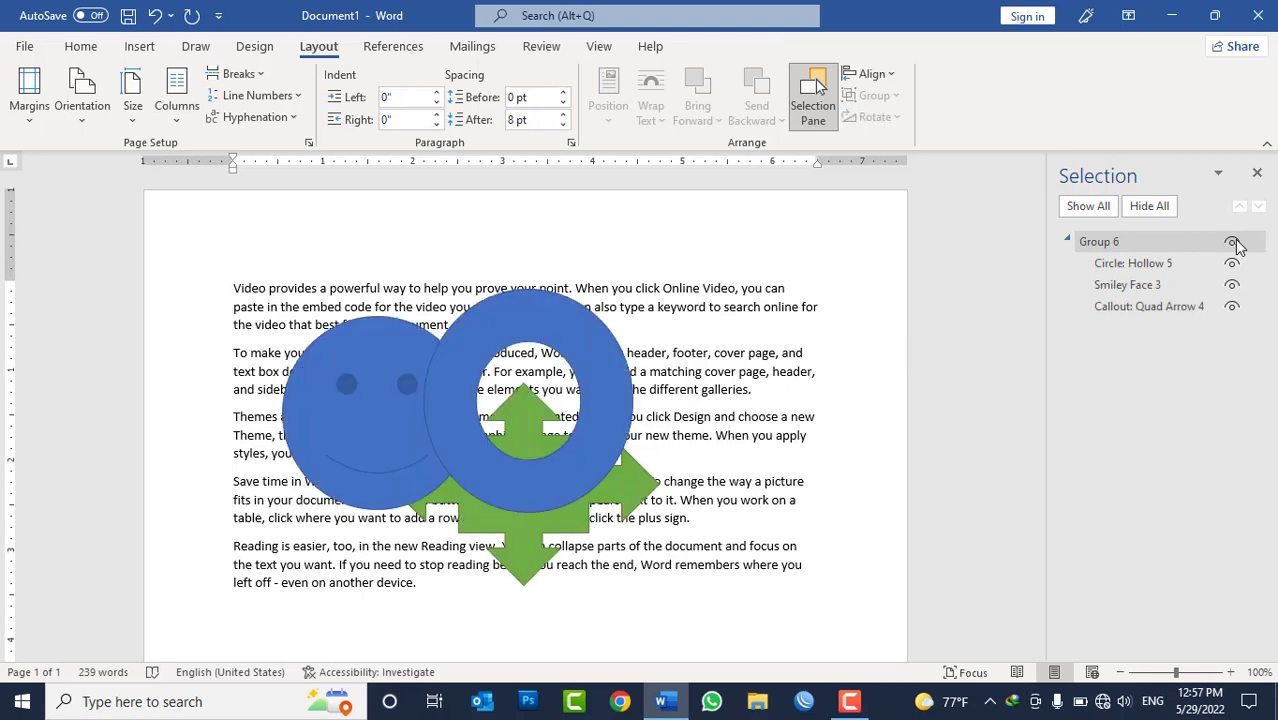
click(1170, 207)
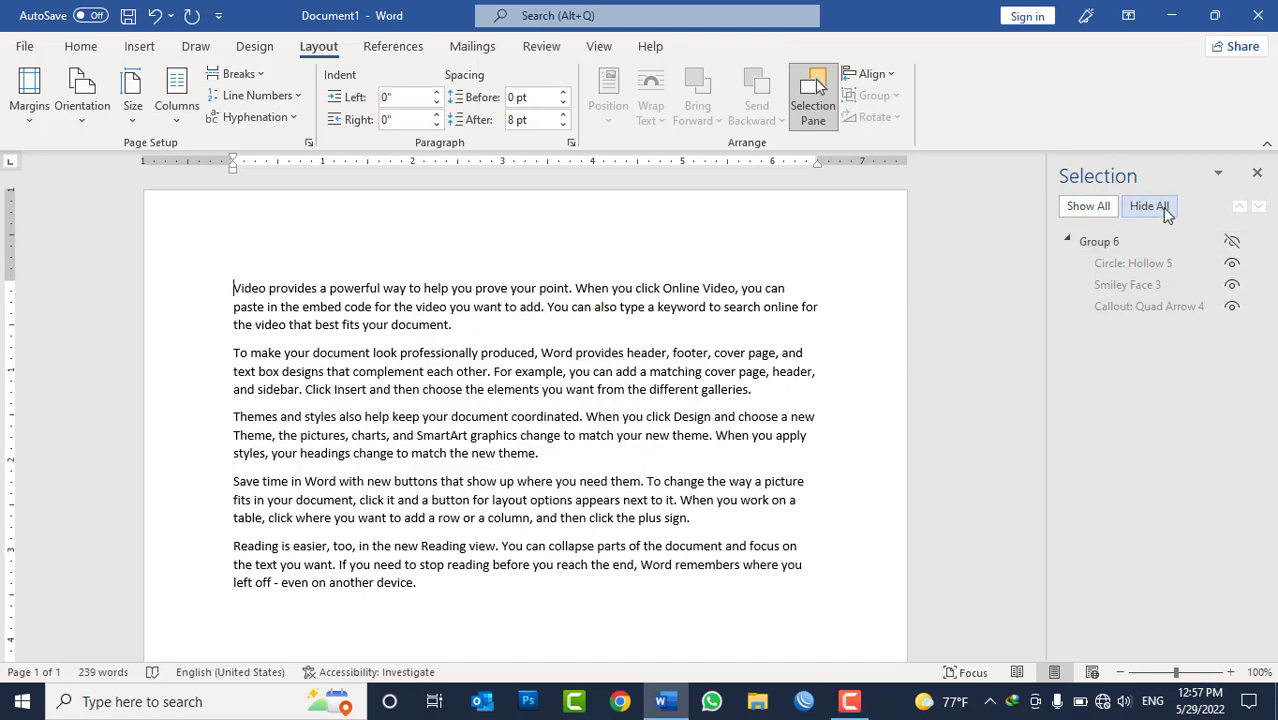
click(1097, 206)
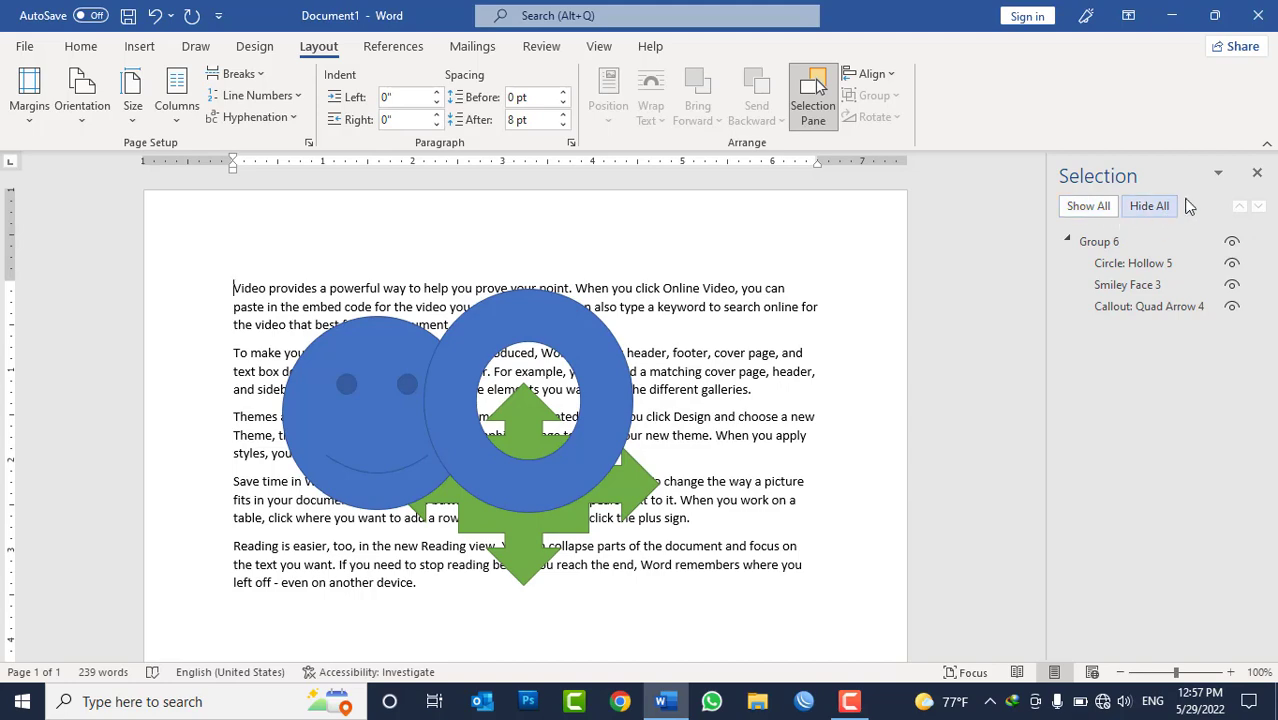
click(1257, 173)
Move the group up-right, ungroup it and delete the shapes
drag(651, 324, 717, 293)
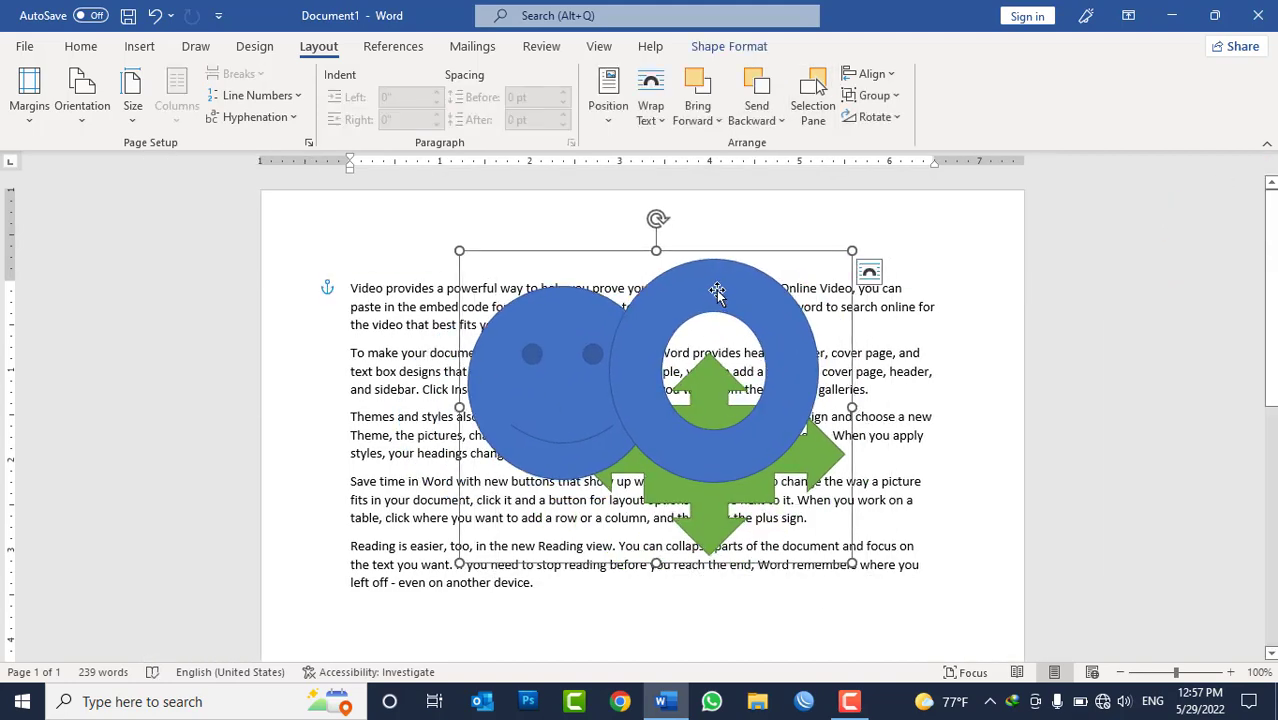
right_click(717, 289)
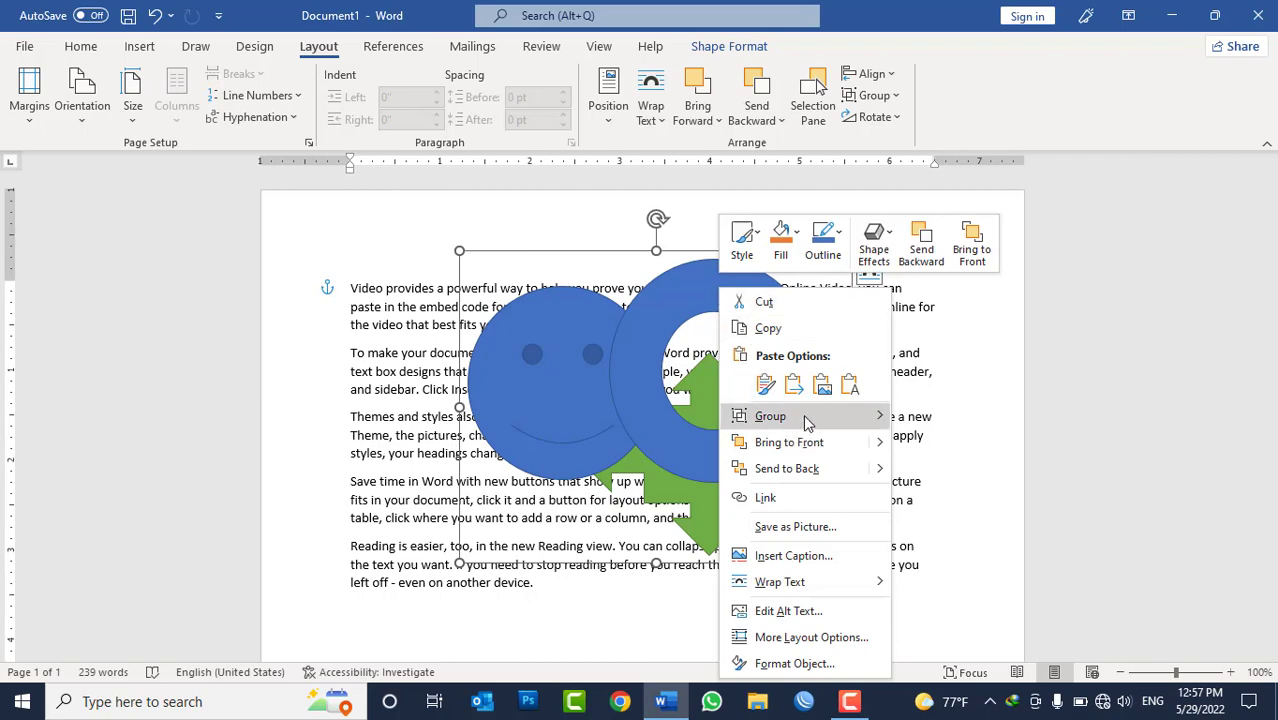
mouse_move(803, 414)
click(945, 447)
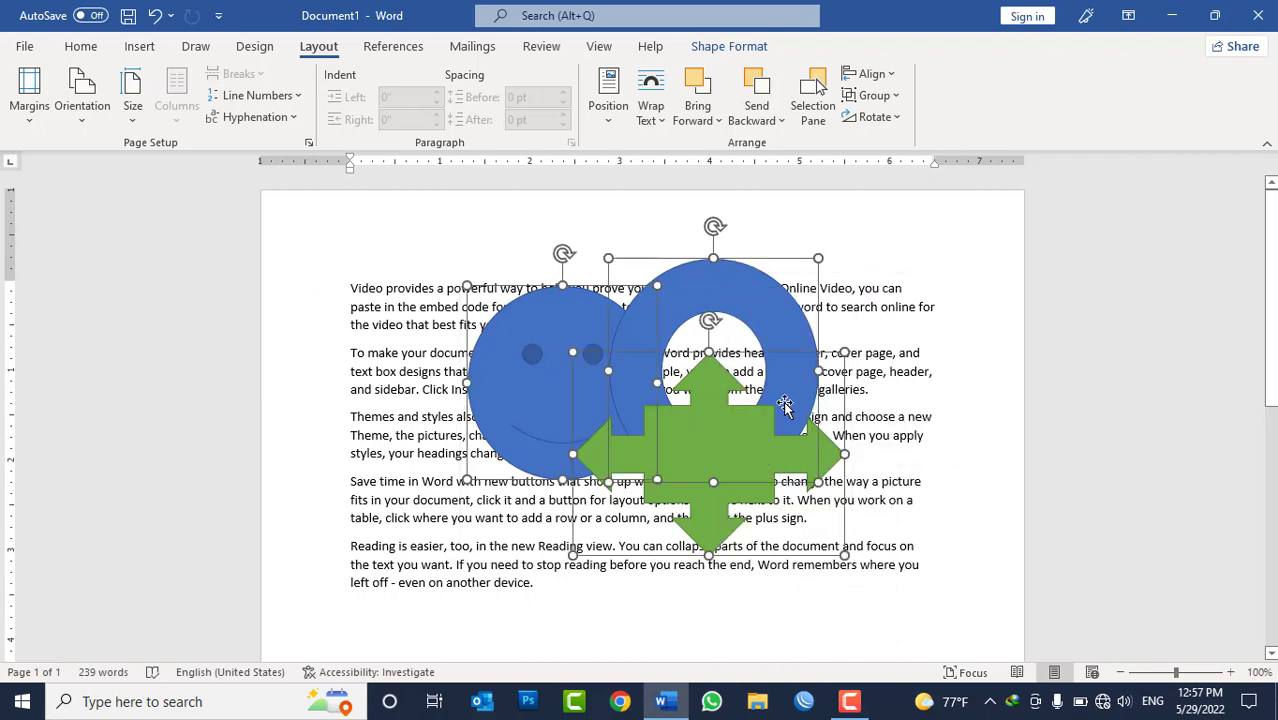
key(Delete)
Delete all the sample text and open the Shapes gallery
key(ctrl+a)
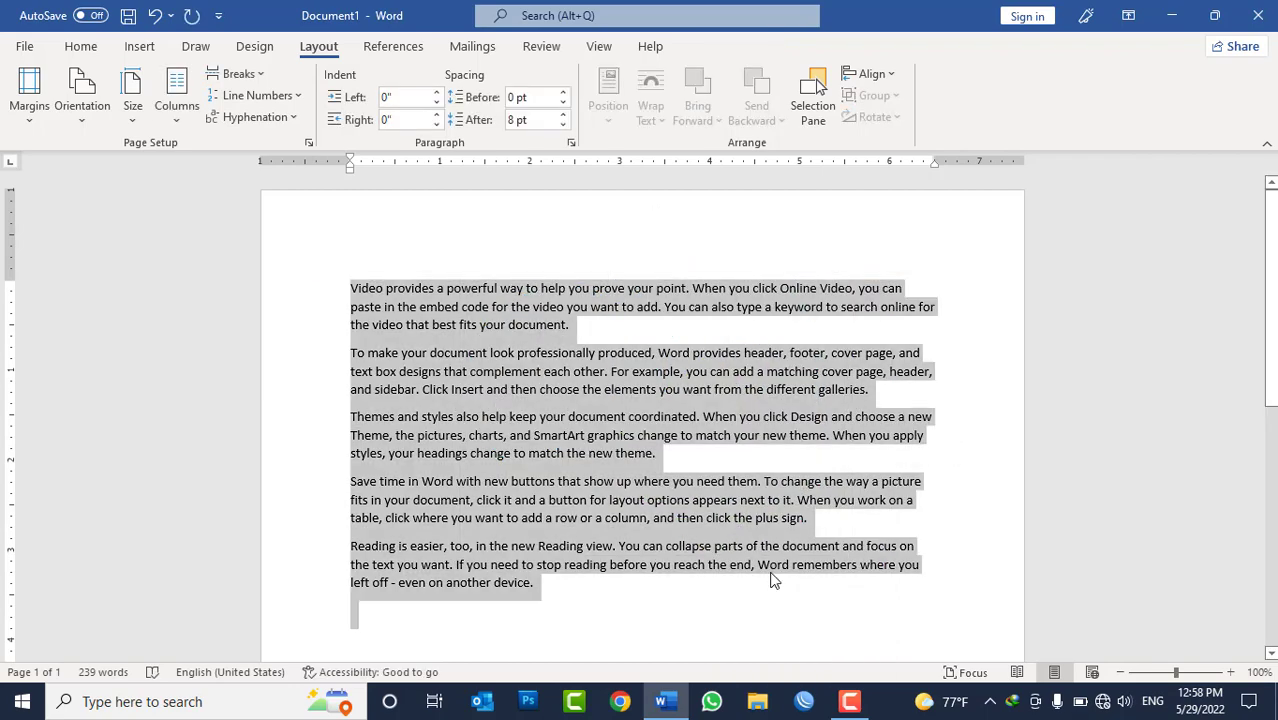
key(Delete)
click(133, 52)
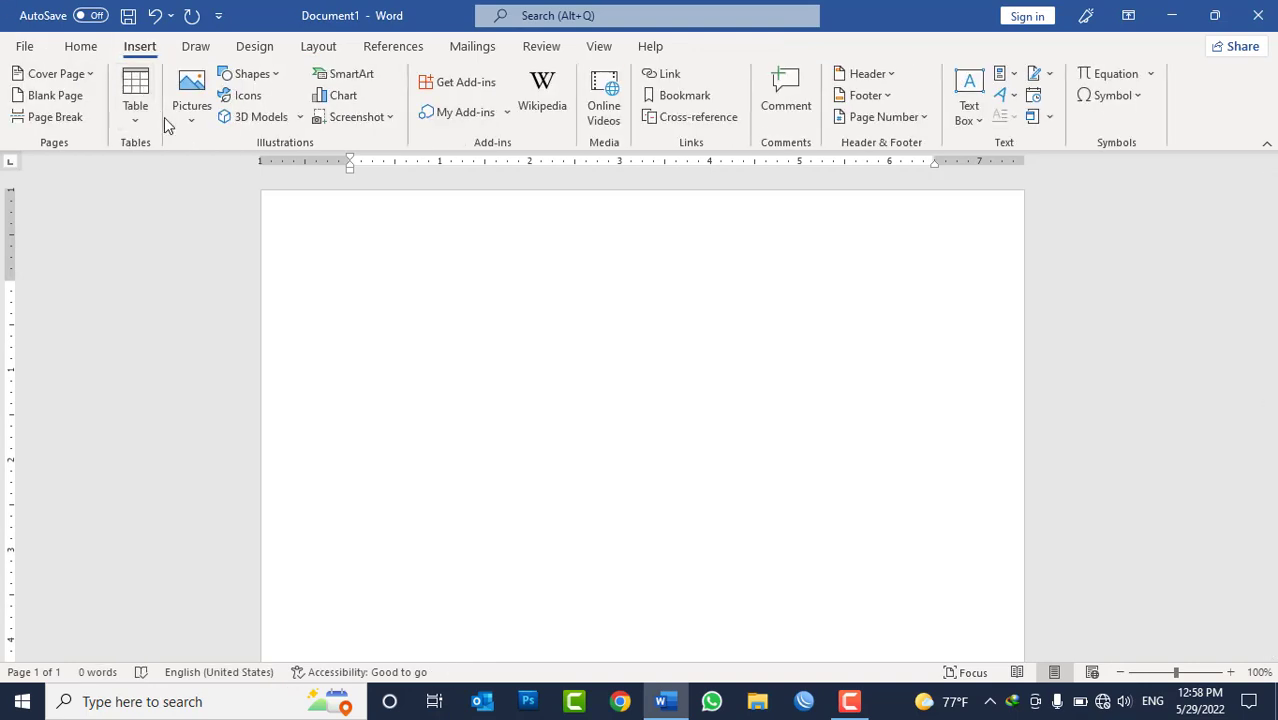
click(245, 75)
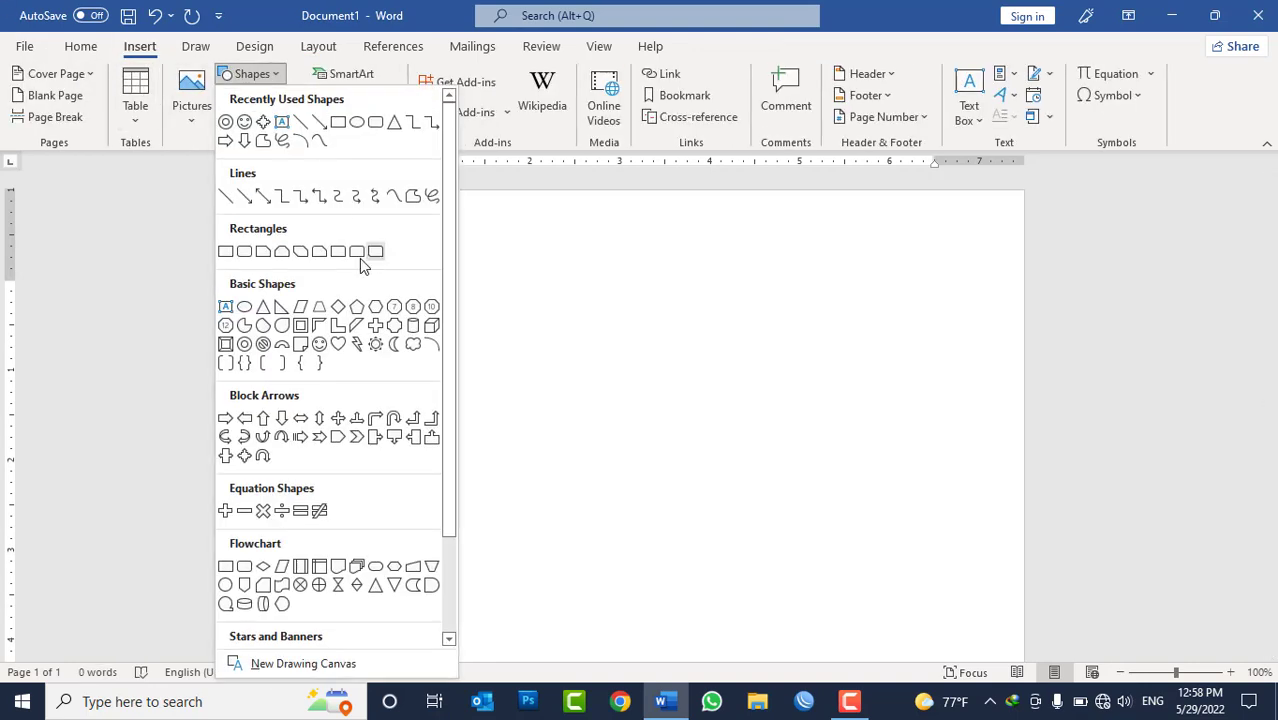
Draw a tall, narrow blue up-down arrow on the page
click(318, 418)
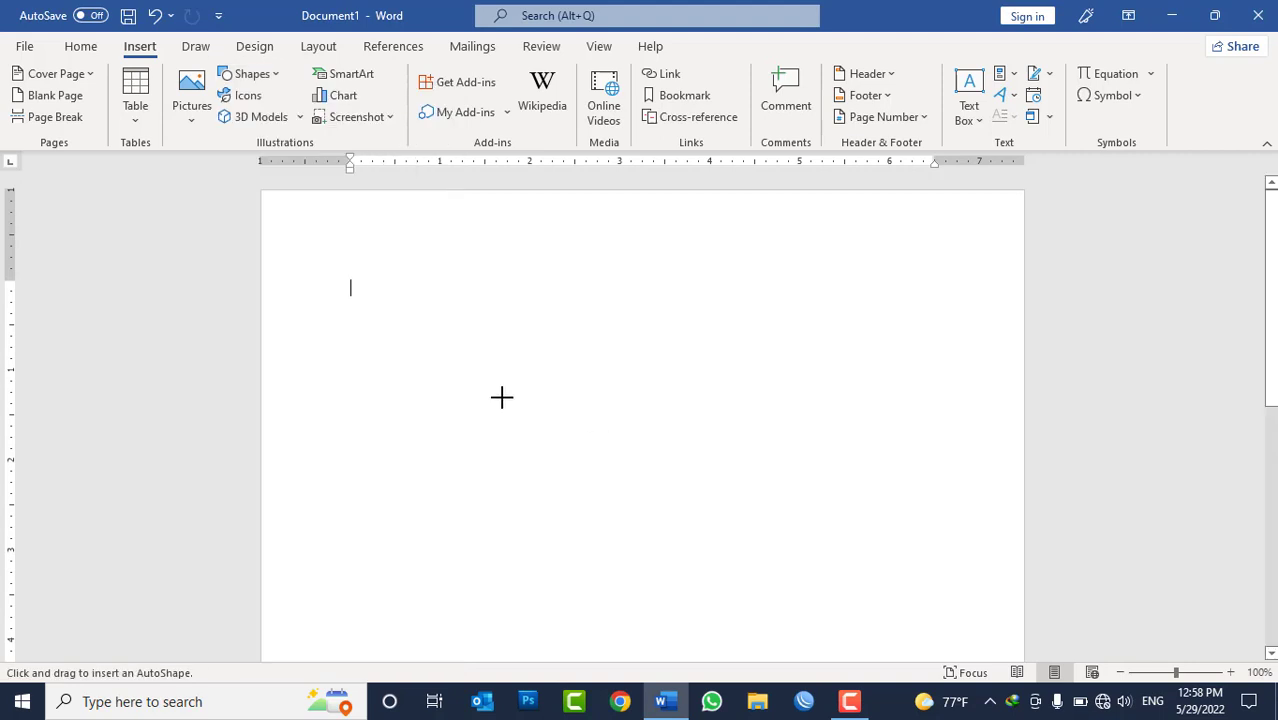
drag(434, 352, 527, 490)
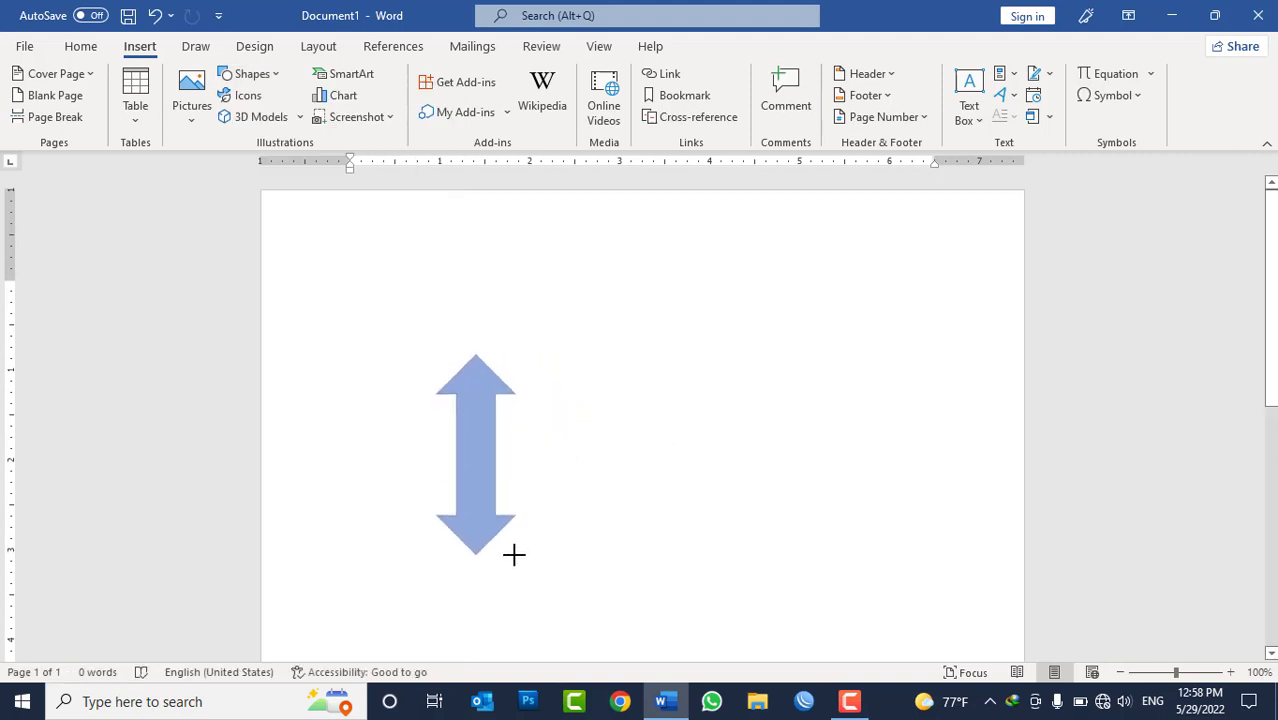
drag(527, 490, 509, 571)
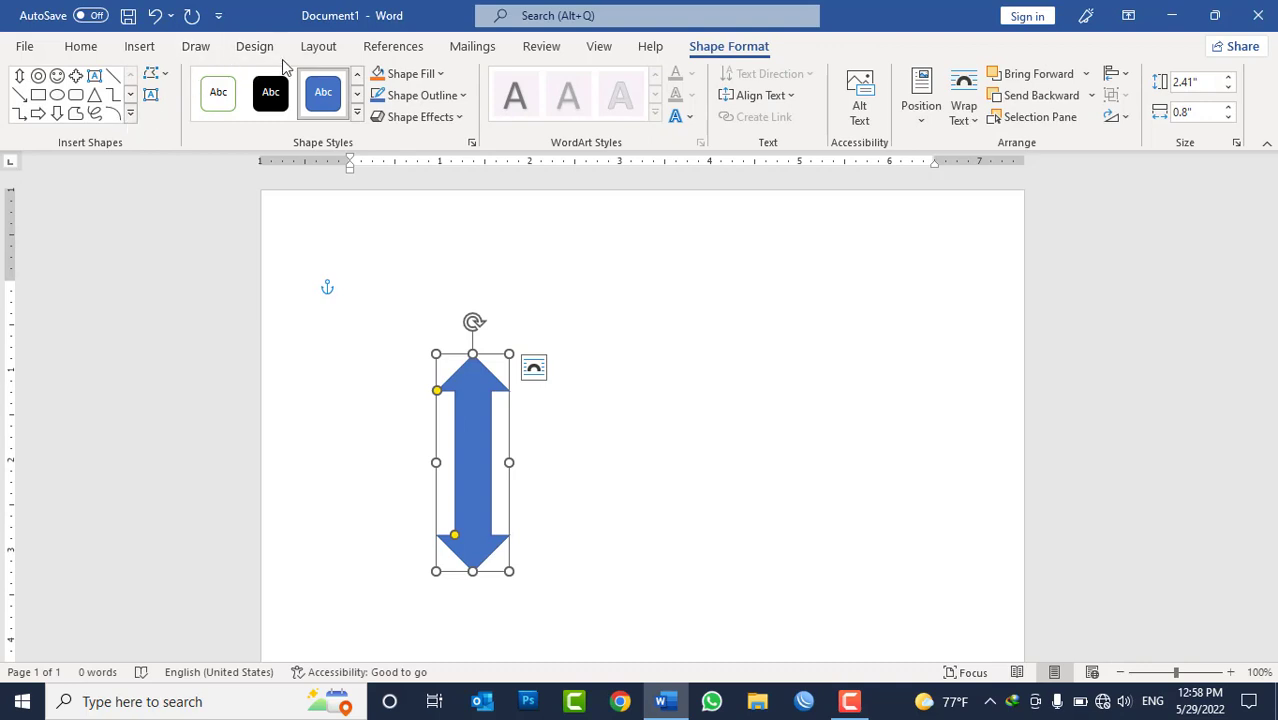
Draw a right arrow beside the up-down arrow and nudge it up-left
click(141, 46)
click(252, 74)
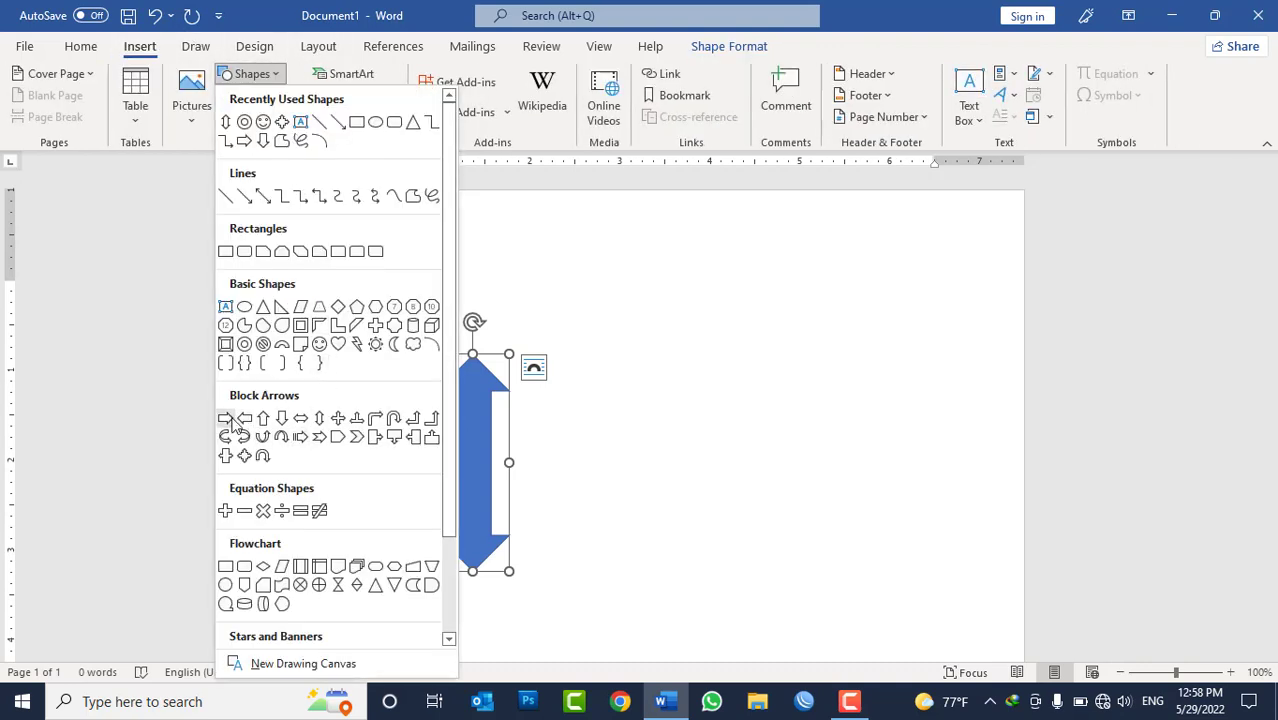
click(262, 437)
drag(513, 453, 750, 535)
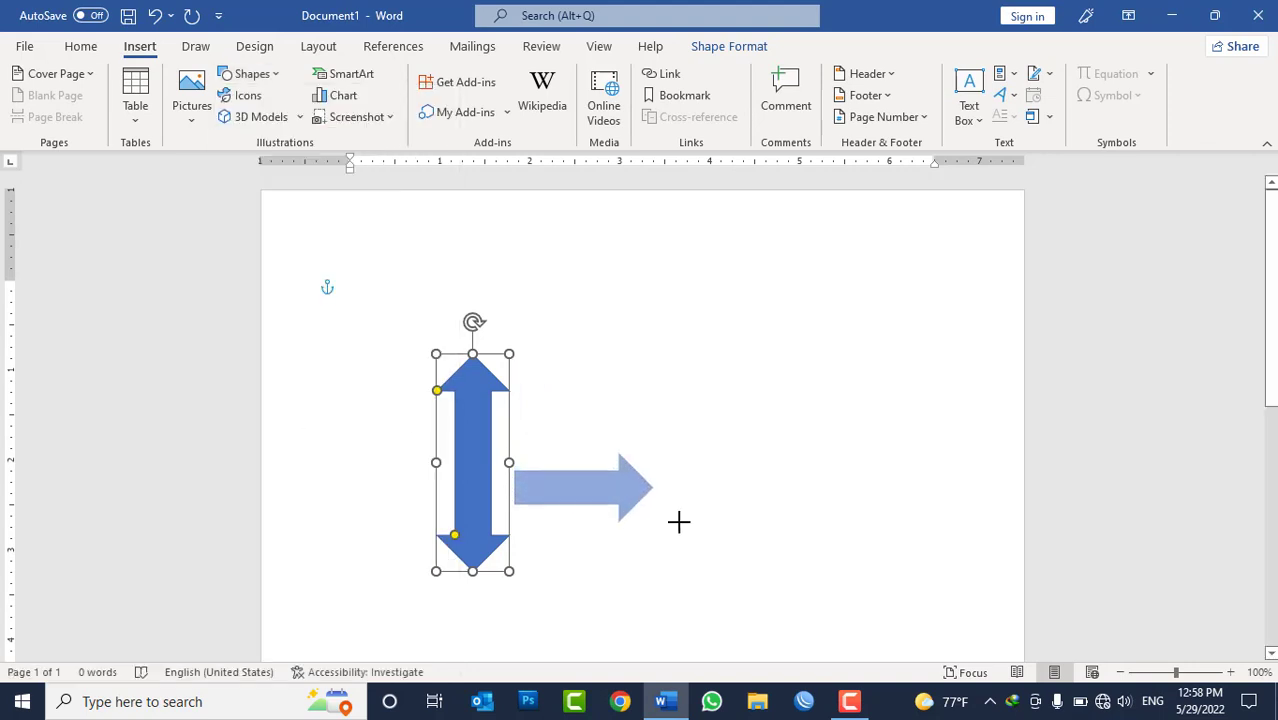
drag(636, 497, 628, 473)
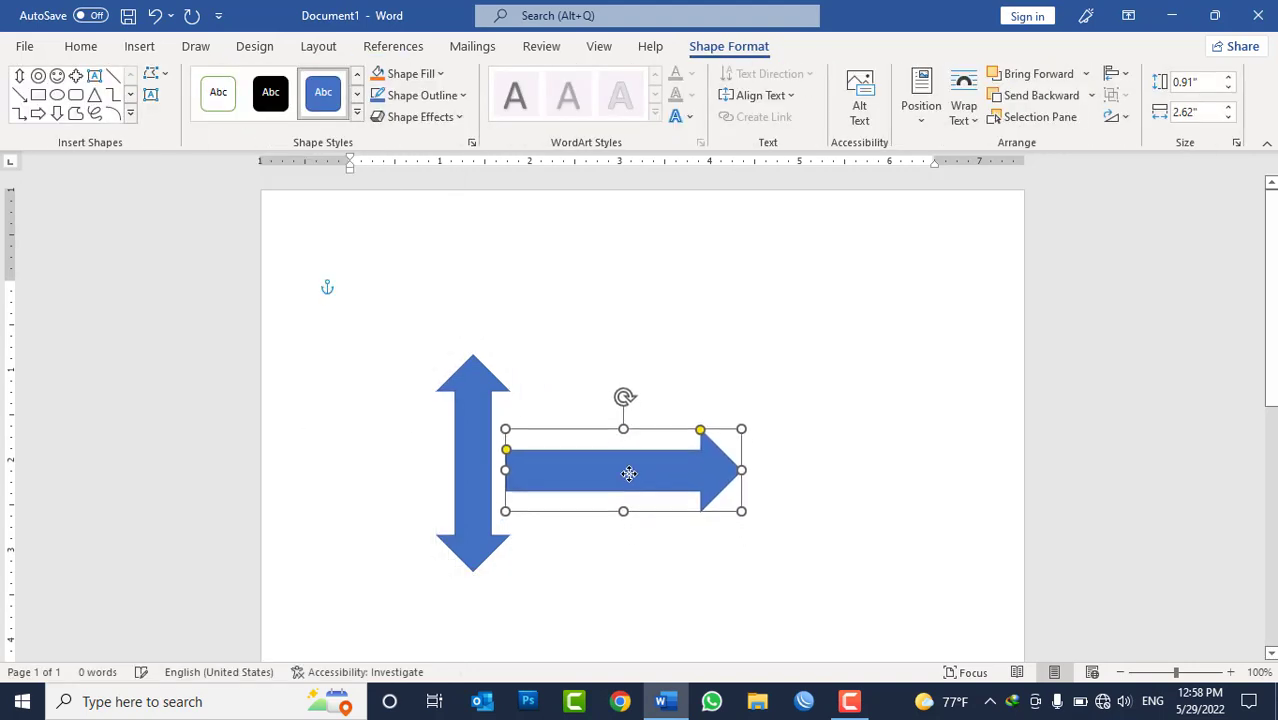
click(676, 302)
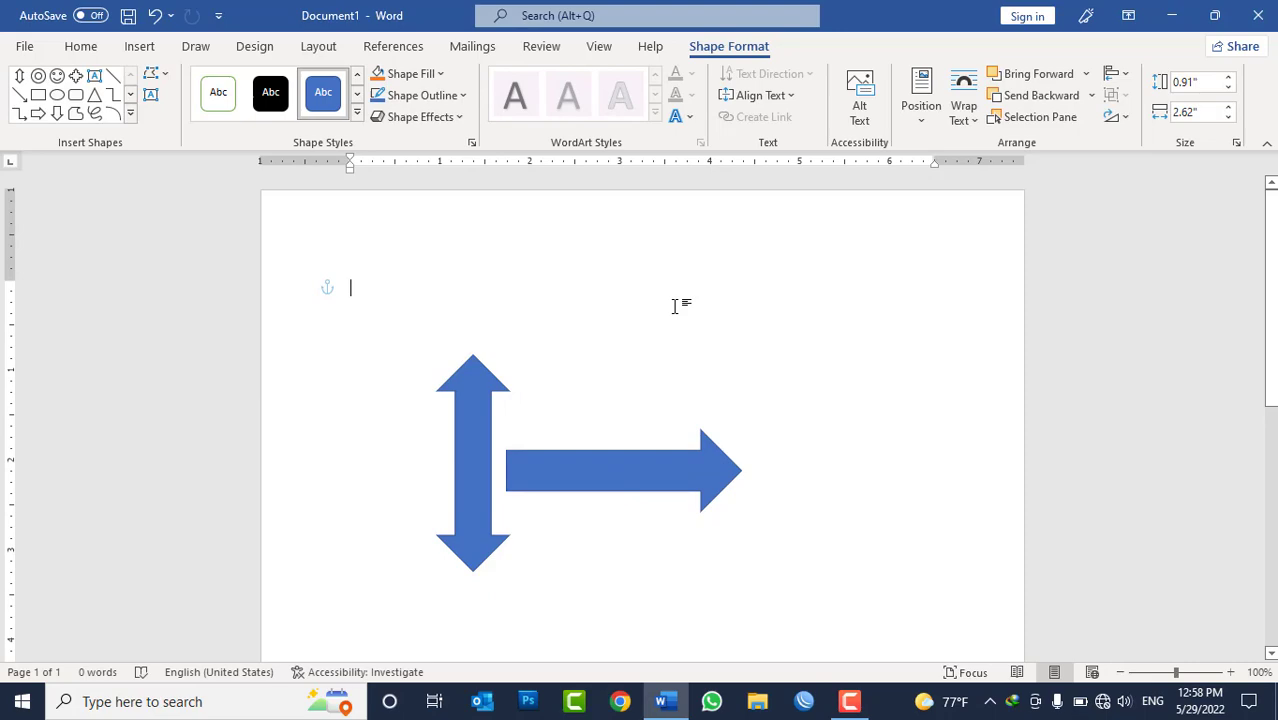
Draw a decagon to the right of the arrow tip
click(152, 47)
click(250, 74)
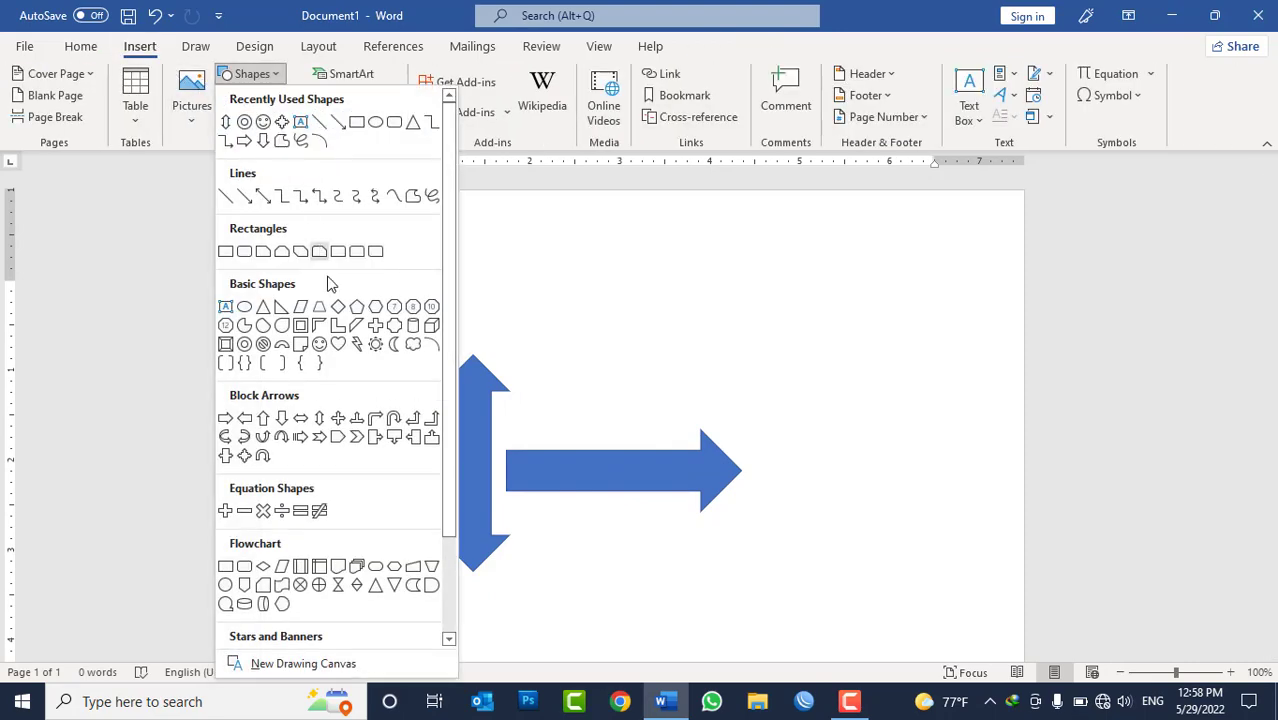
click(228, 328)
mouse_move(785, 371)
mouse_down()
mouse_move(987, 561)
mouse_move(973, 560)
mouse_up()
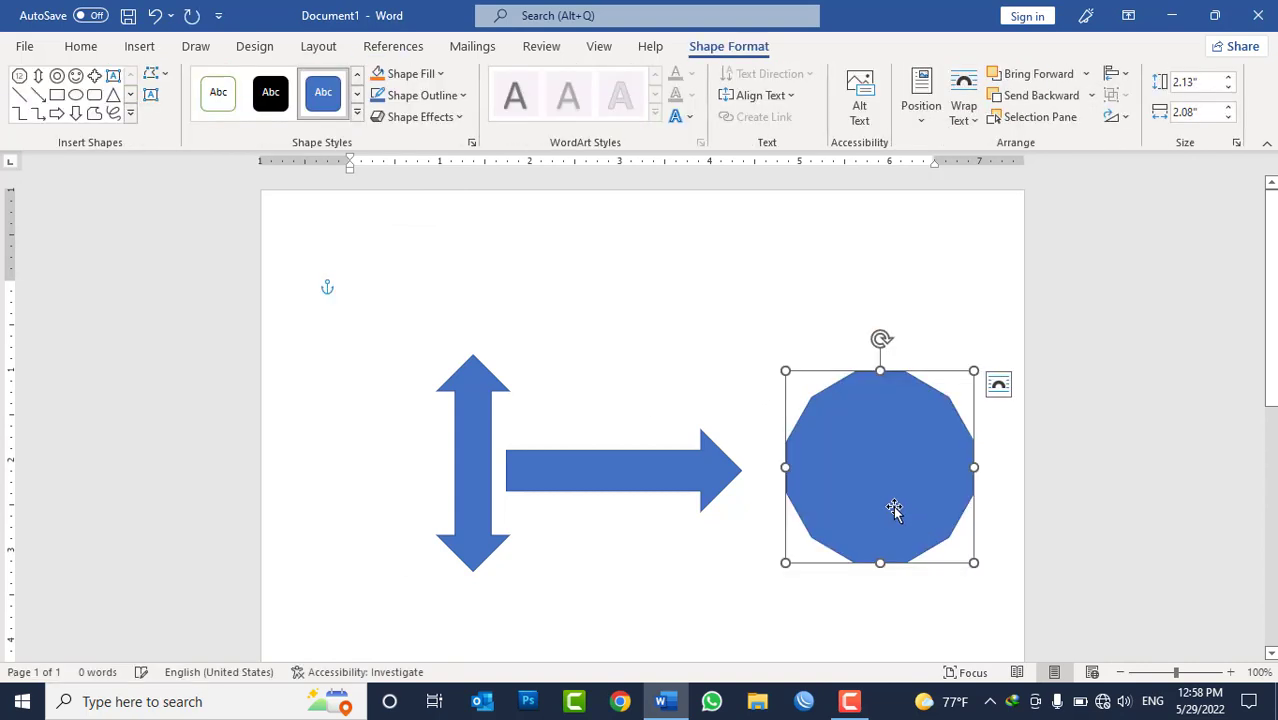
drag(893, 509, 869, 513)
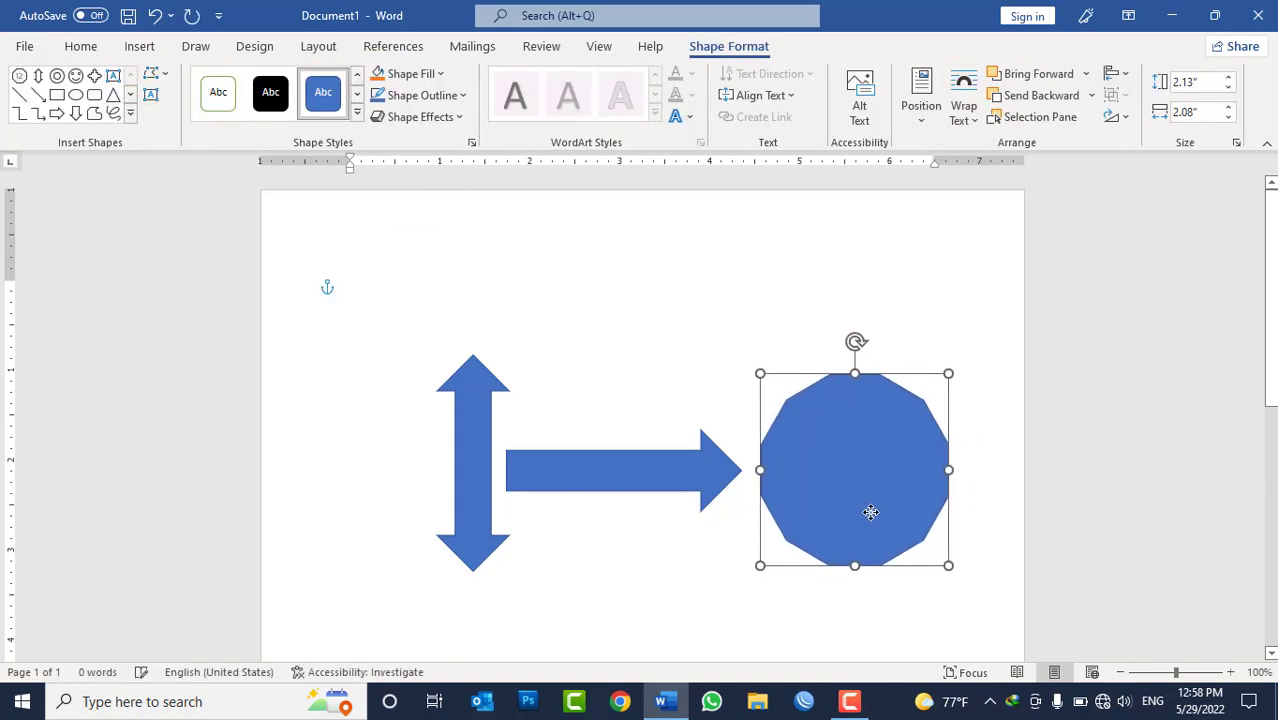
Shift the up-down arrow slightly left and move the decagon up near the arrow tip
click(476, 468)
drag(476, 468, 471, 468)
click(699, 342)
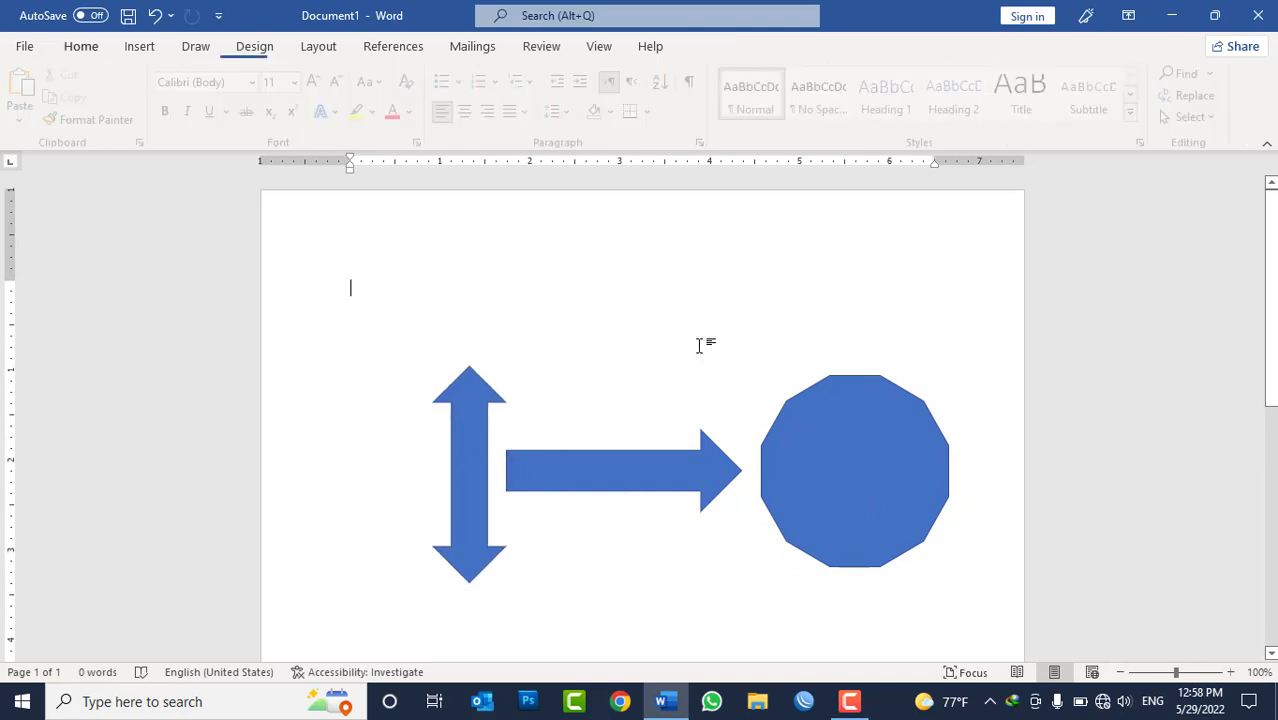
drag(922, 437, 884, 306)
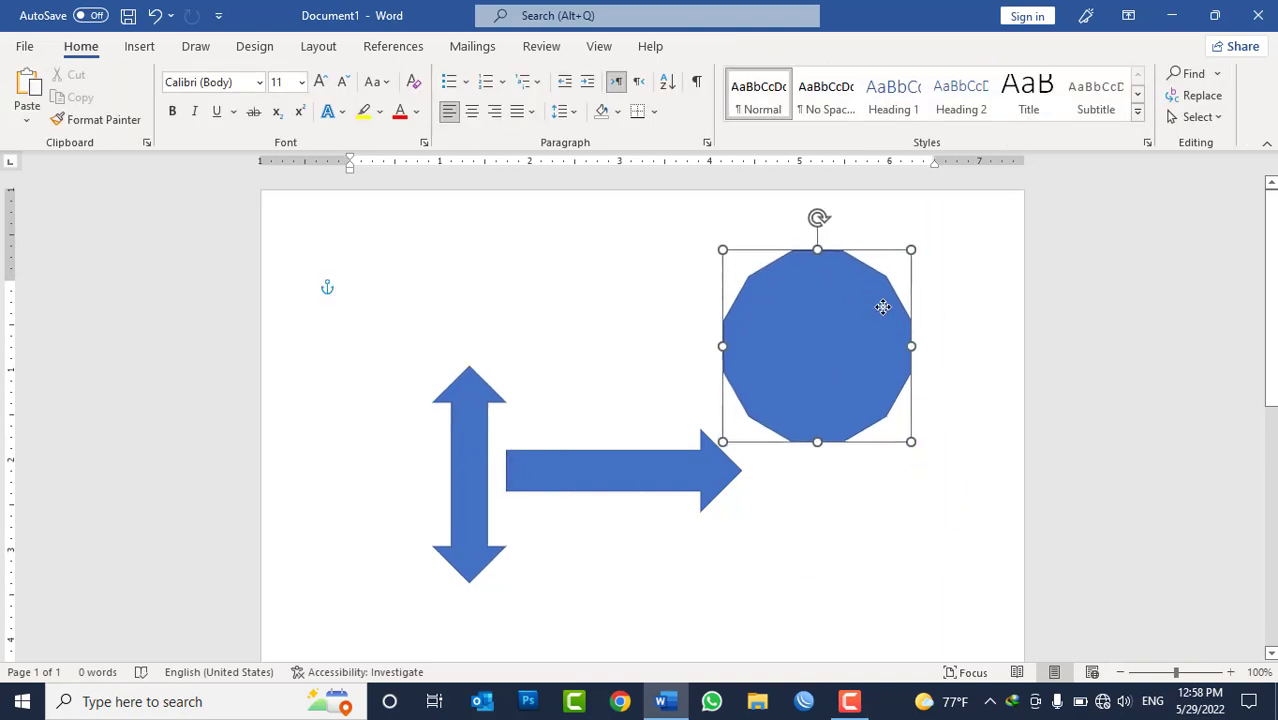
Undo the decagon's last move, select all three shapes and group them
key(ctrl+z)
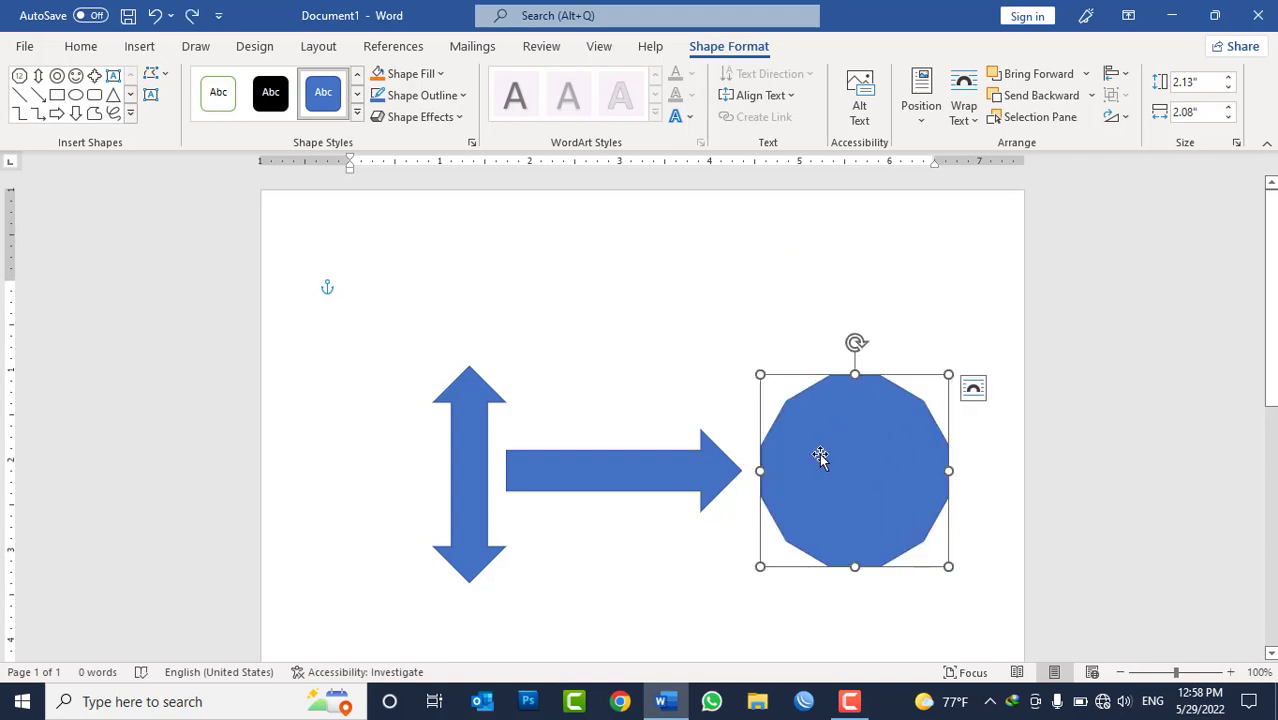
shift+click(607, 479)
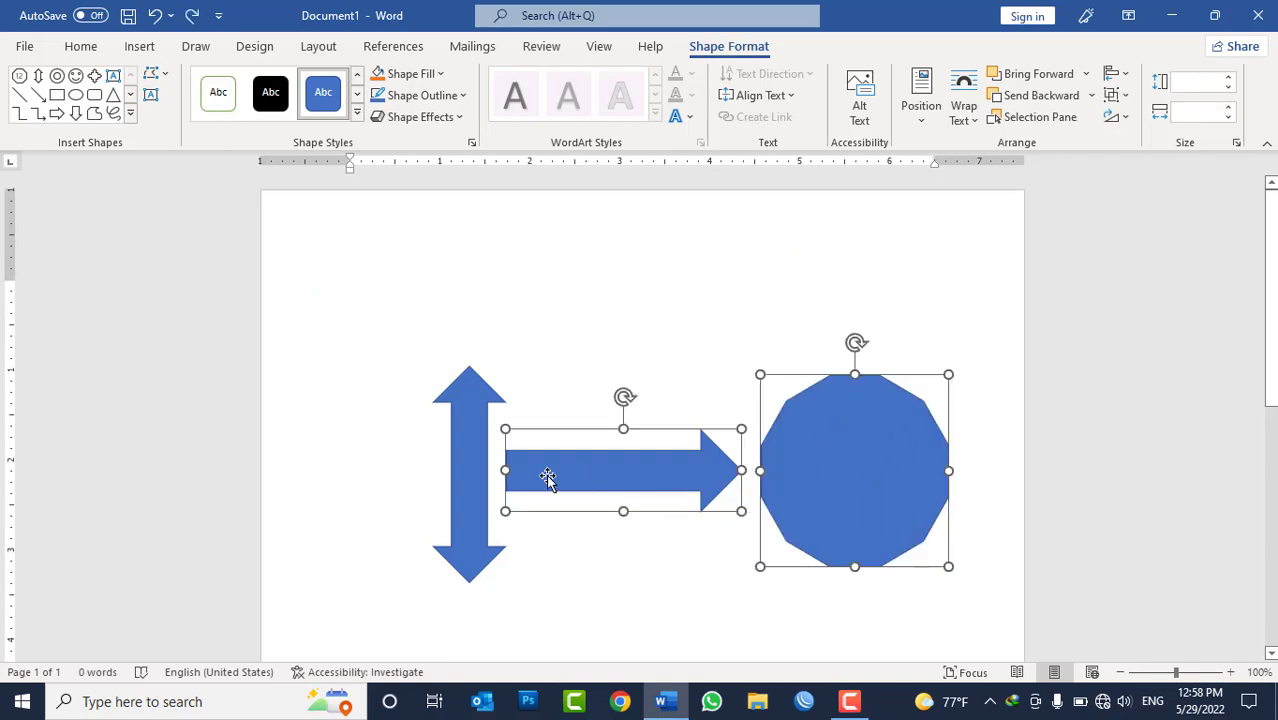
shift+click(469, 452)
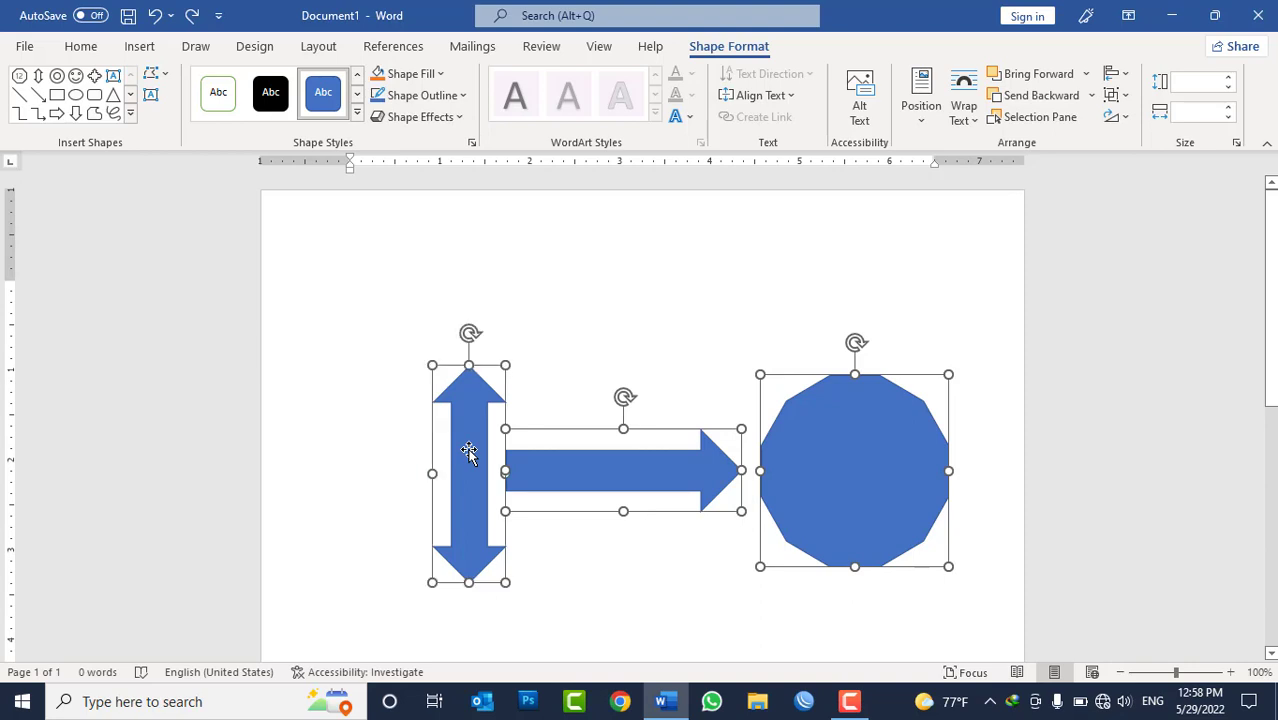
right_click(843, 441)
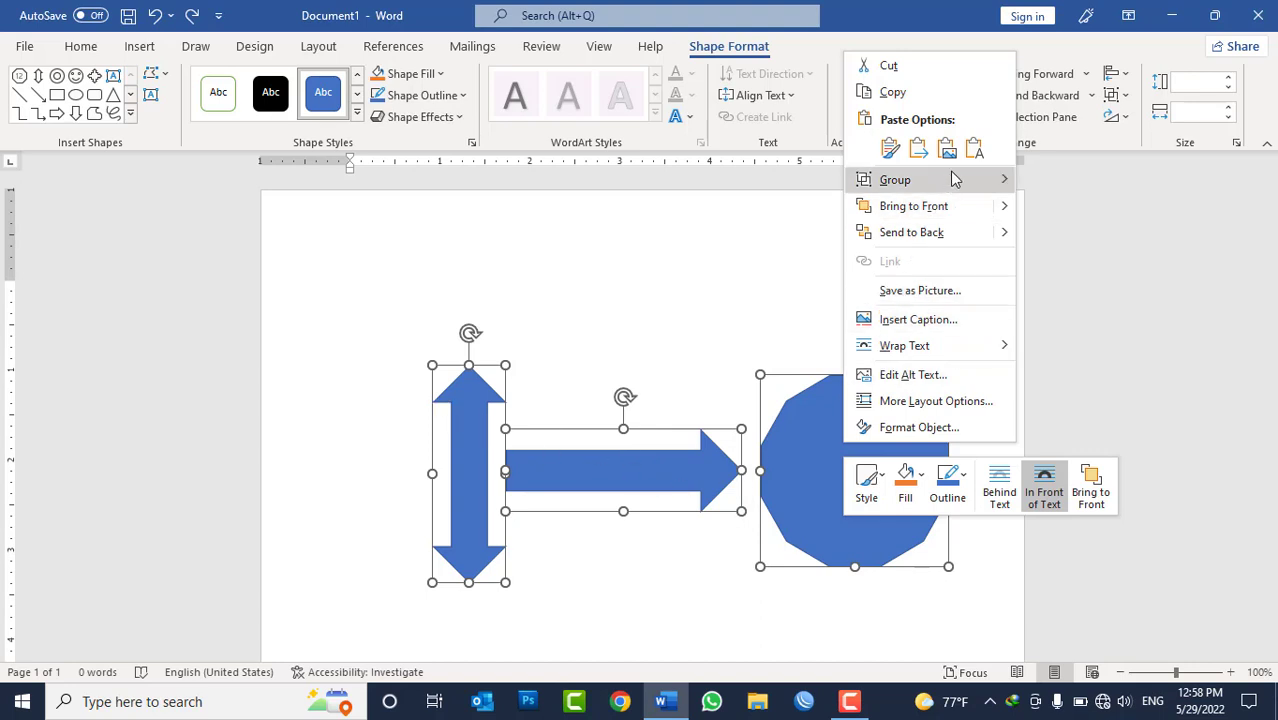
mouse_move(960, 180)
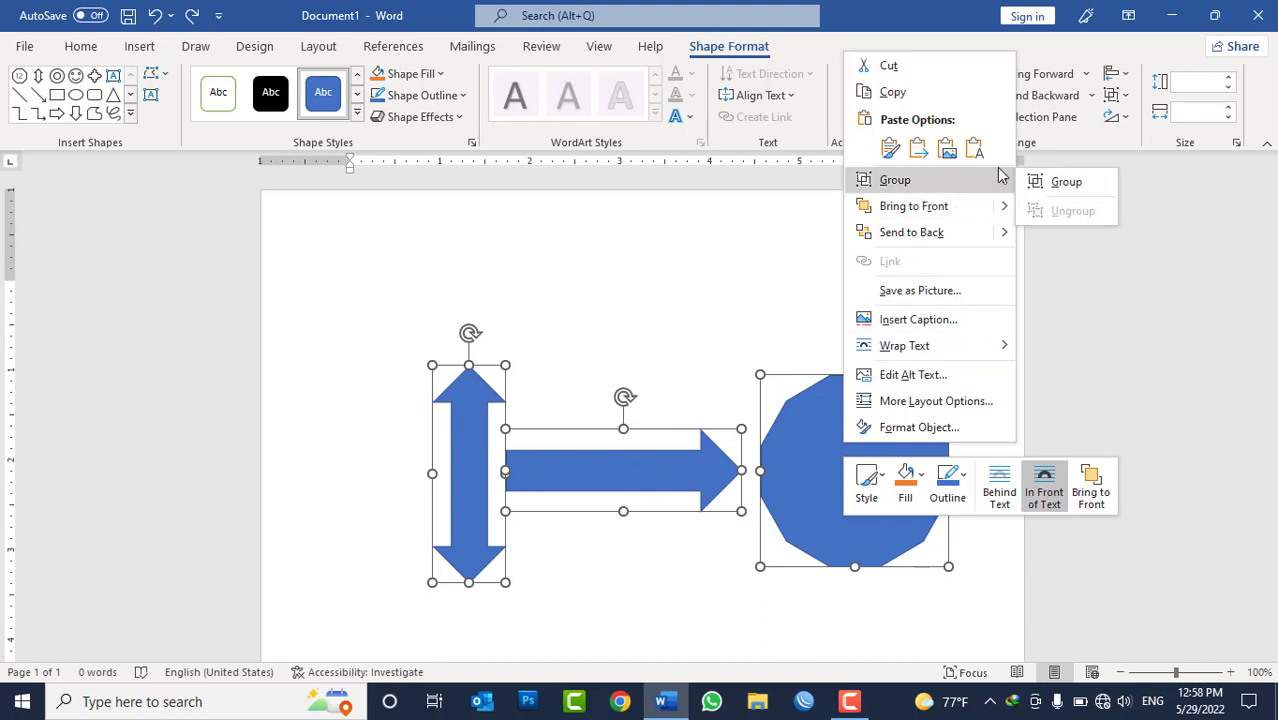
click(1052, 185)
Drag the group up toward the page top, delete it, then undo the deletion
mouse_move(859, 471)
mouse_down()
mouse_move(781, 466)
mouse_move(707, 399)
mouse_up()
key(Delete)
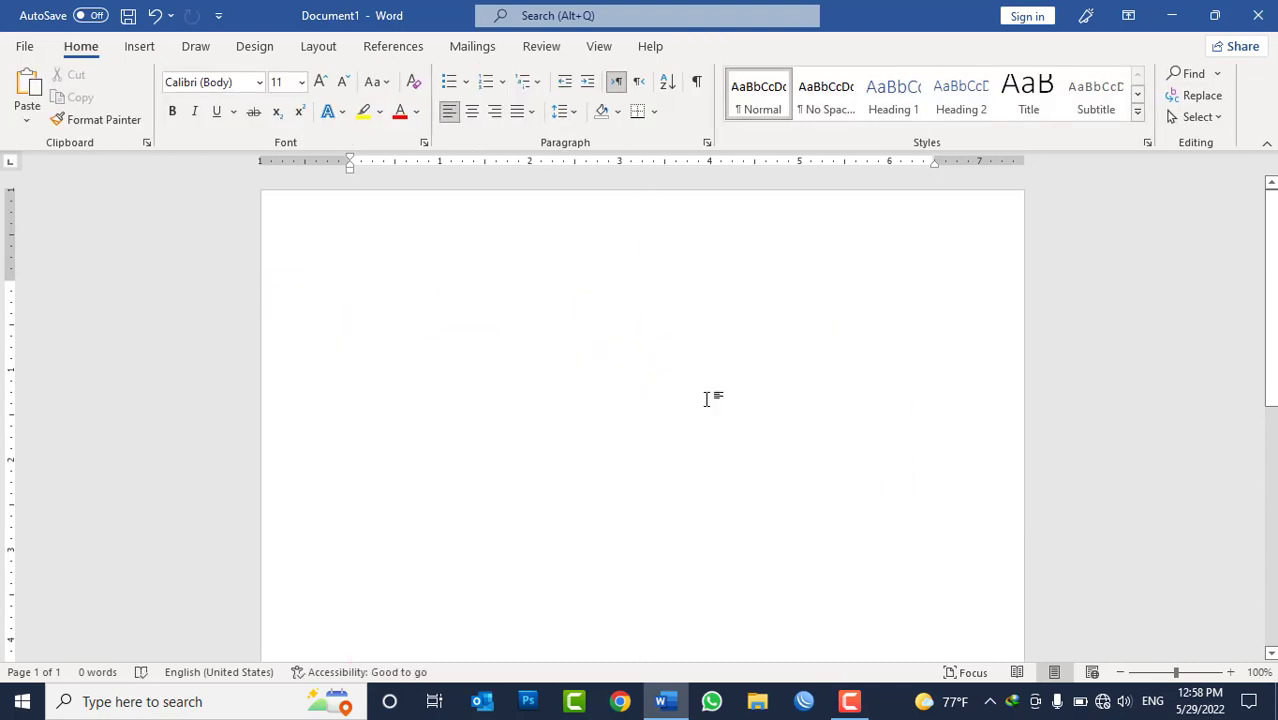
key(ctrl+z)
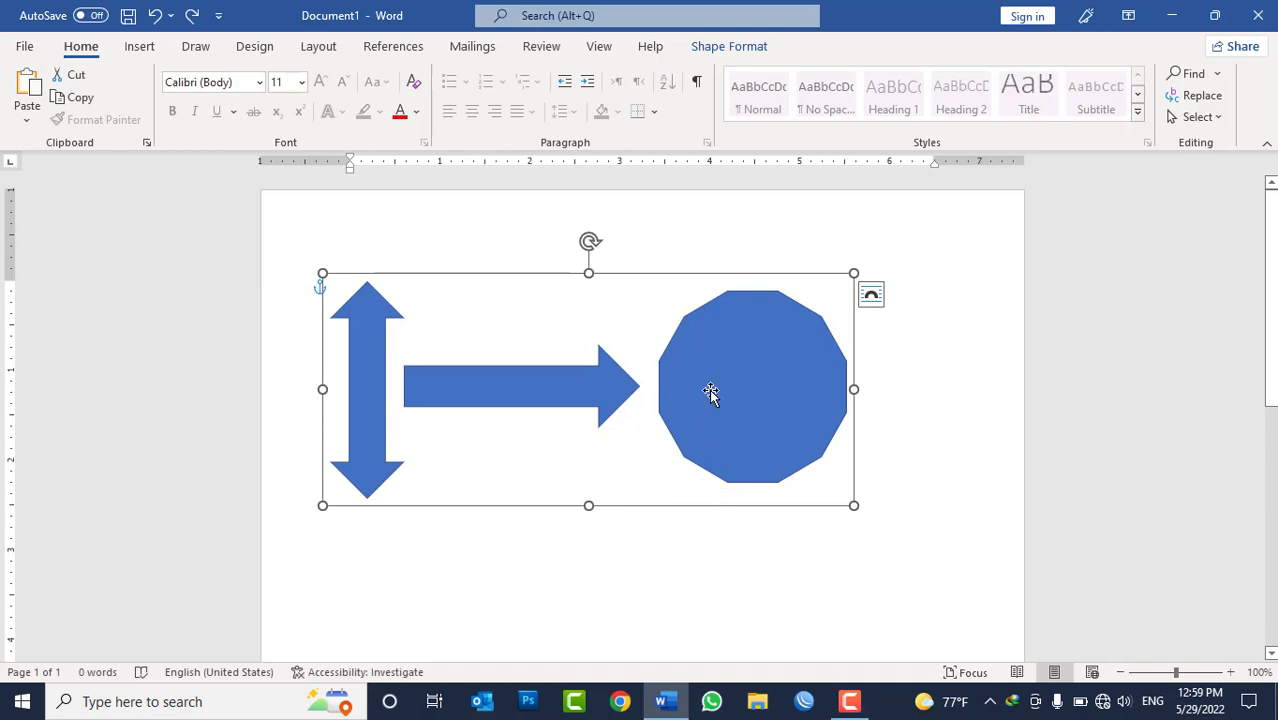
Try Align Center, Align Left, then Align Right on the group
click(312, 47)
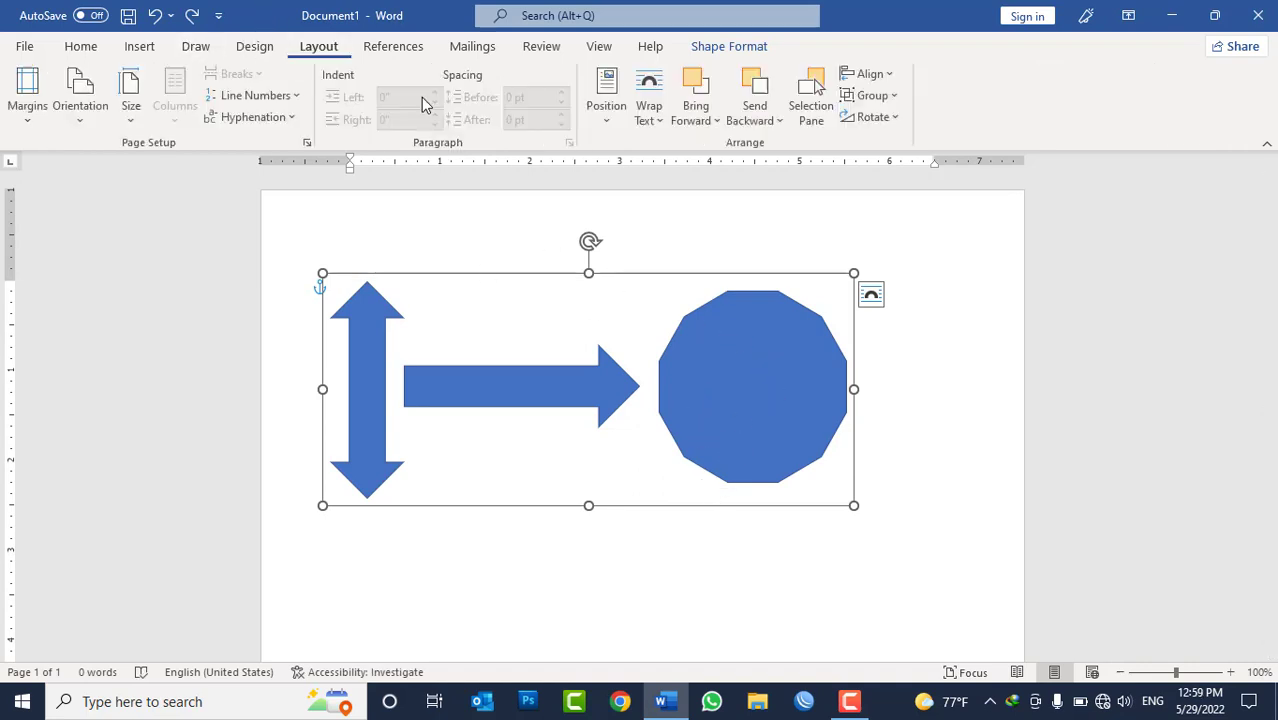
click(870, 74)
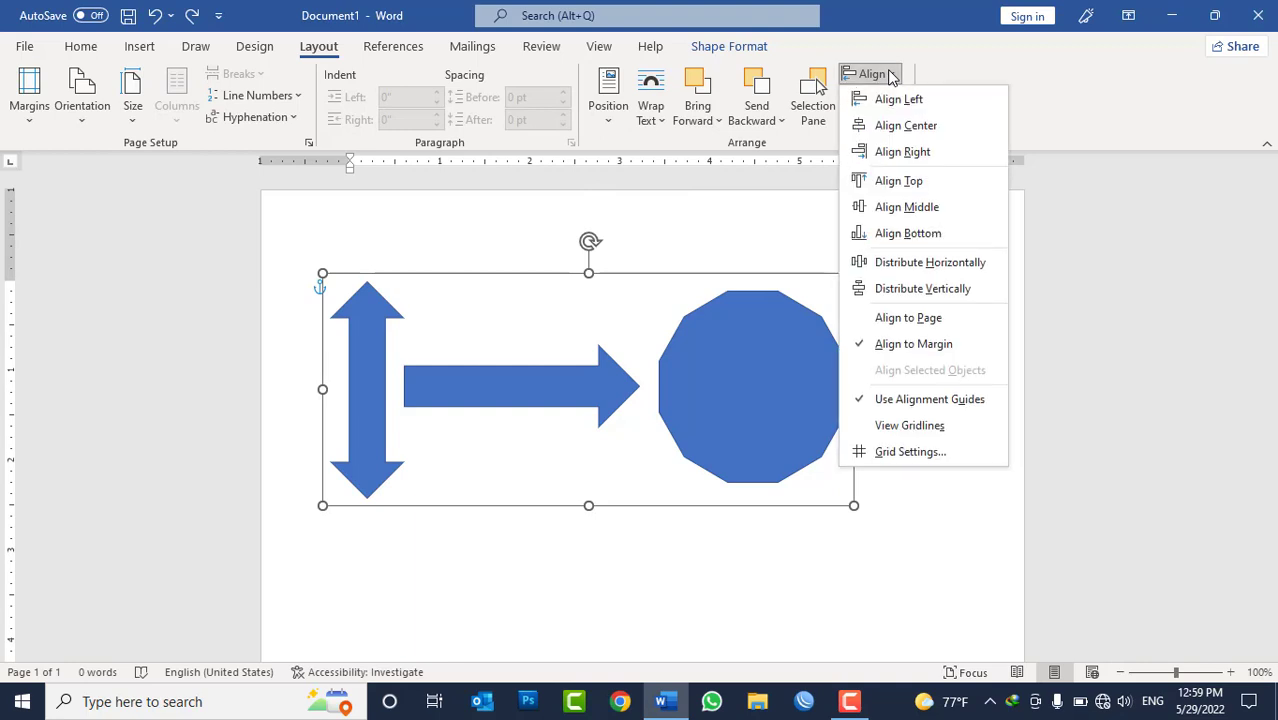
click(905, 126)
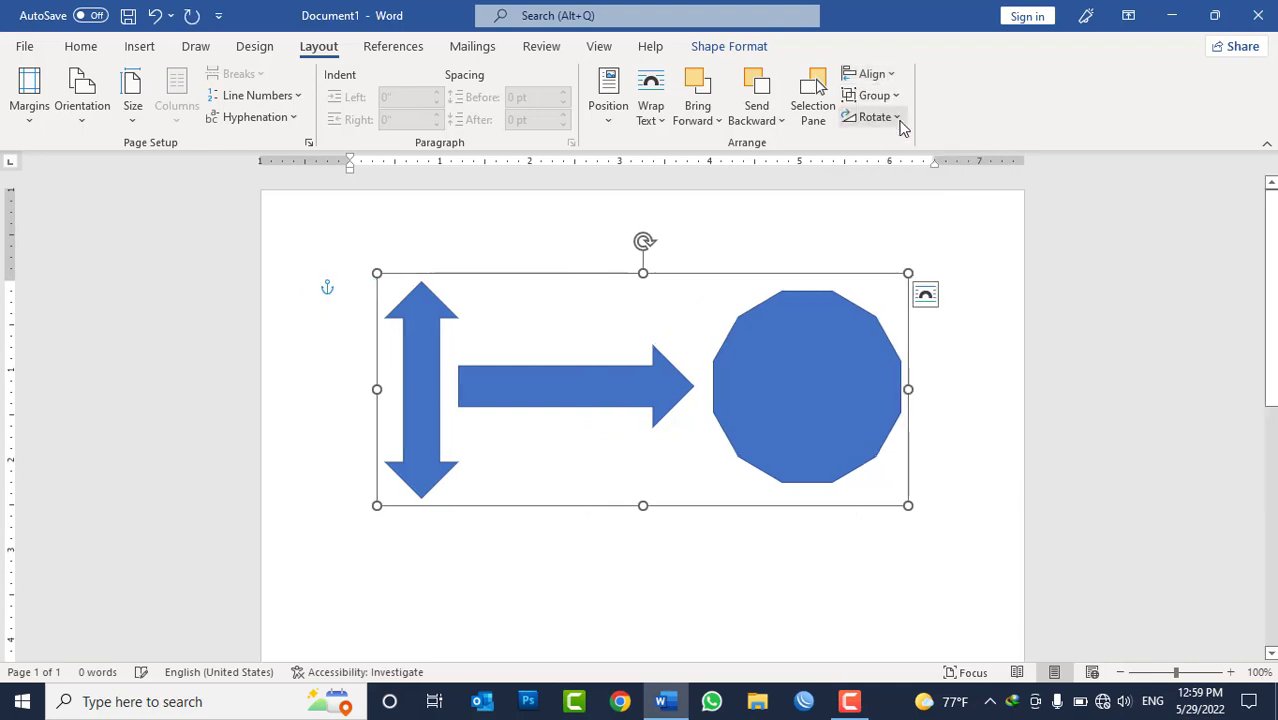
click(868, 75)
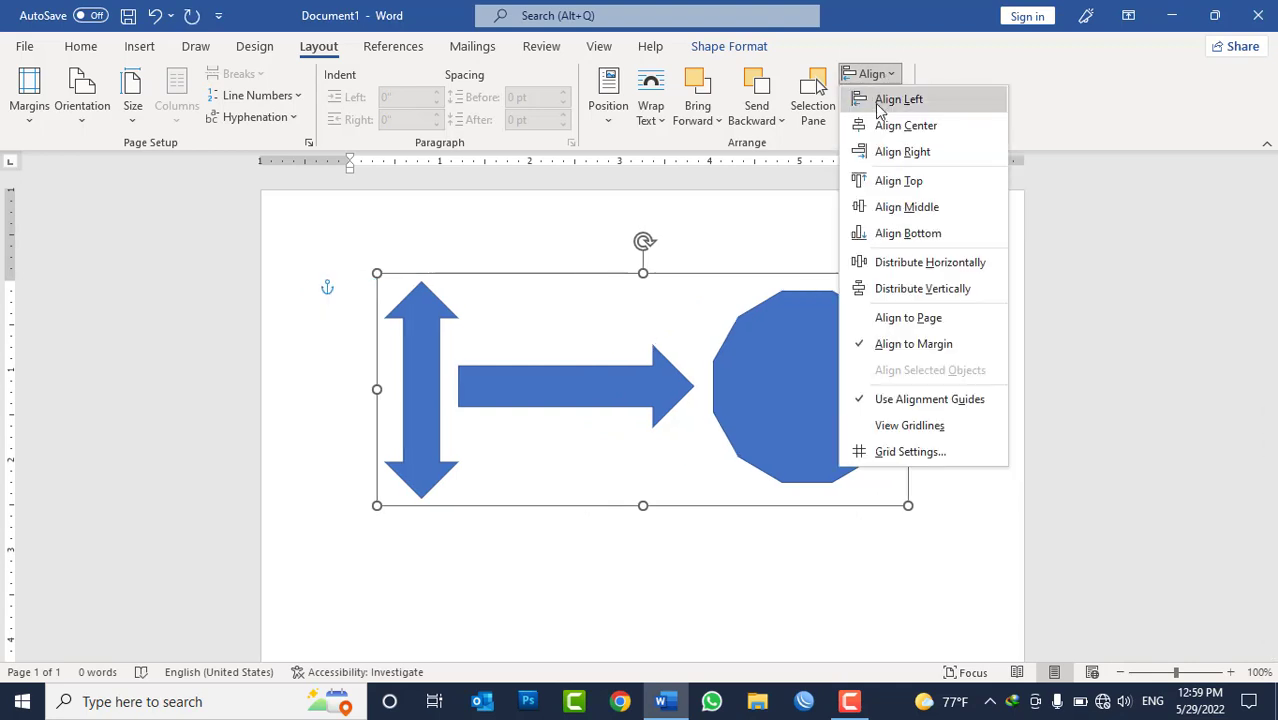
click(887, 100)
click(868, 75)
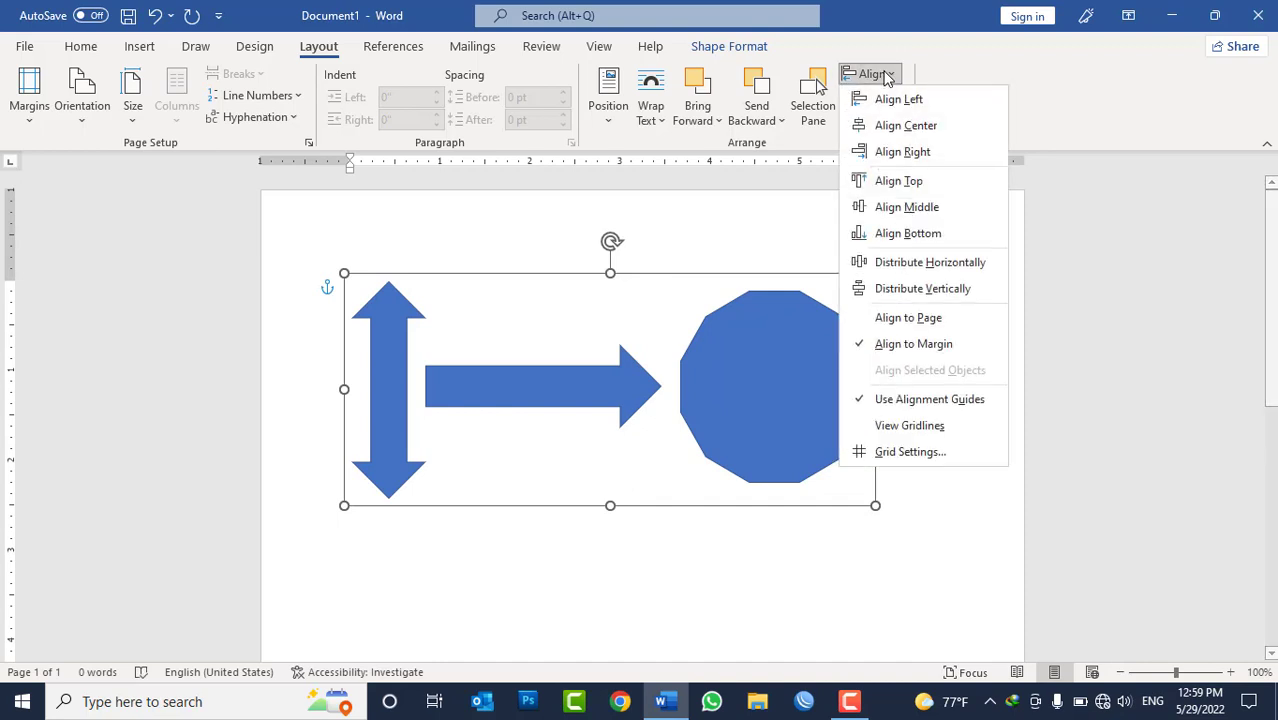
click(900, 152)
Align the group to the middle, then to the top margin
click(870, 75)
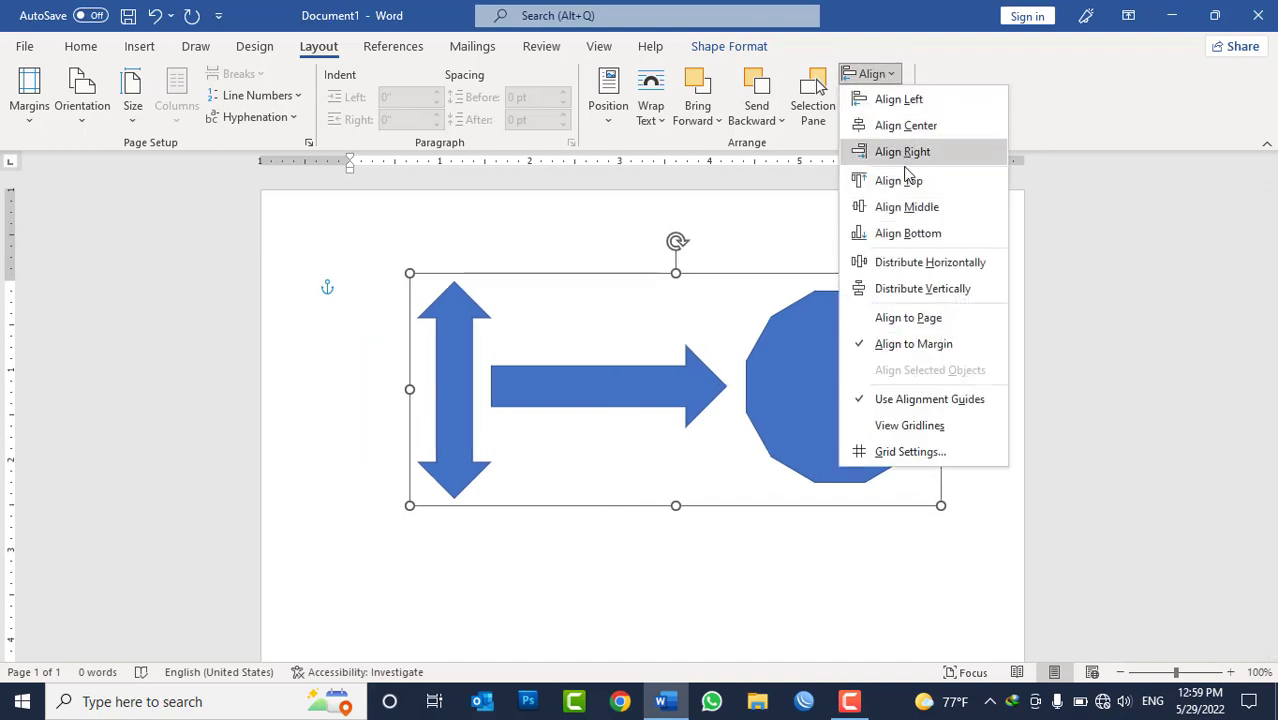
click(908, 208)
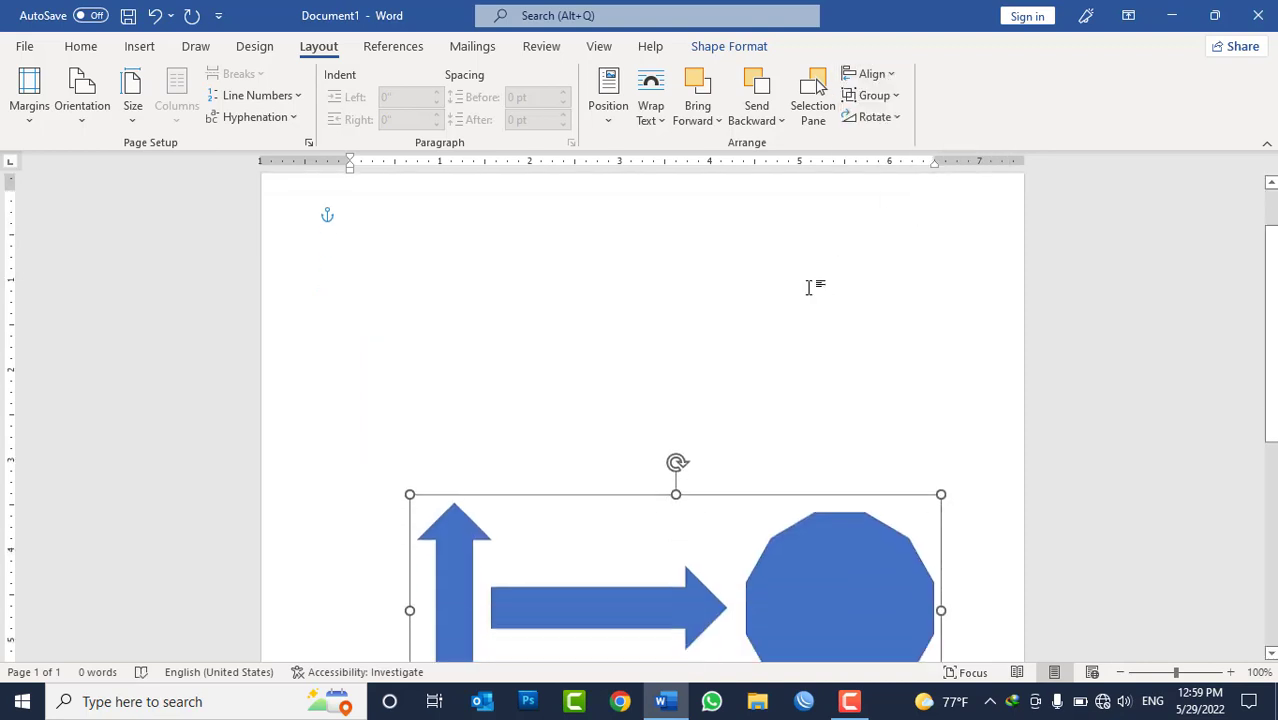
click(870, 96)
click(872, 75)
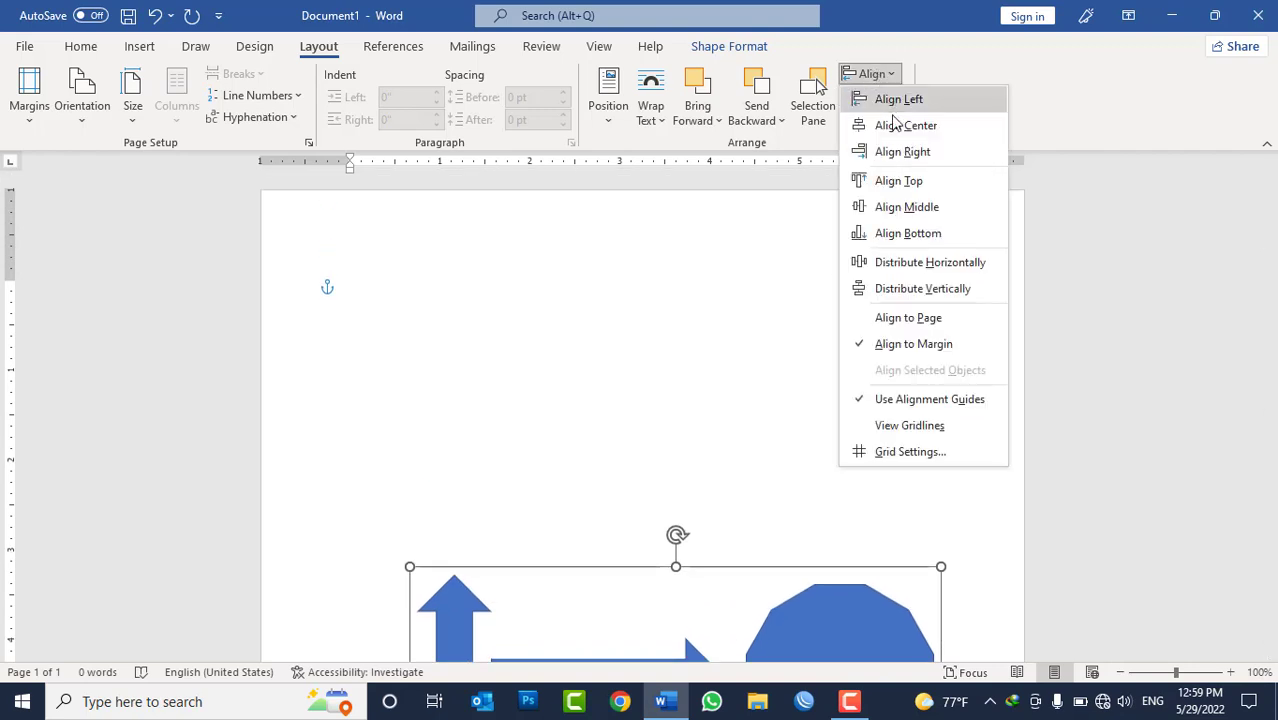
click(900, 177)
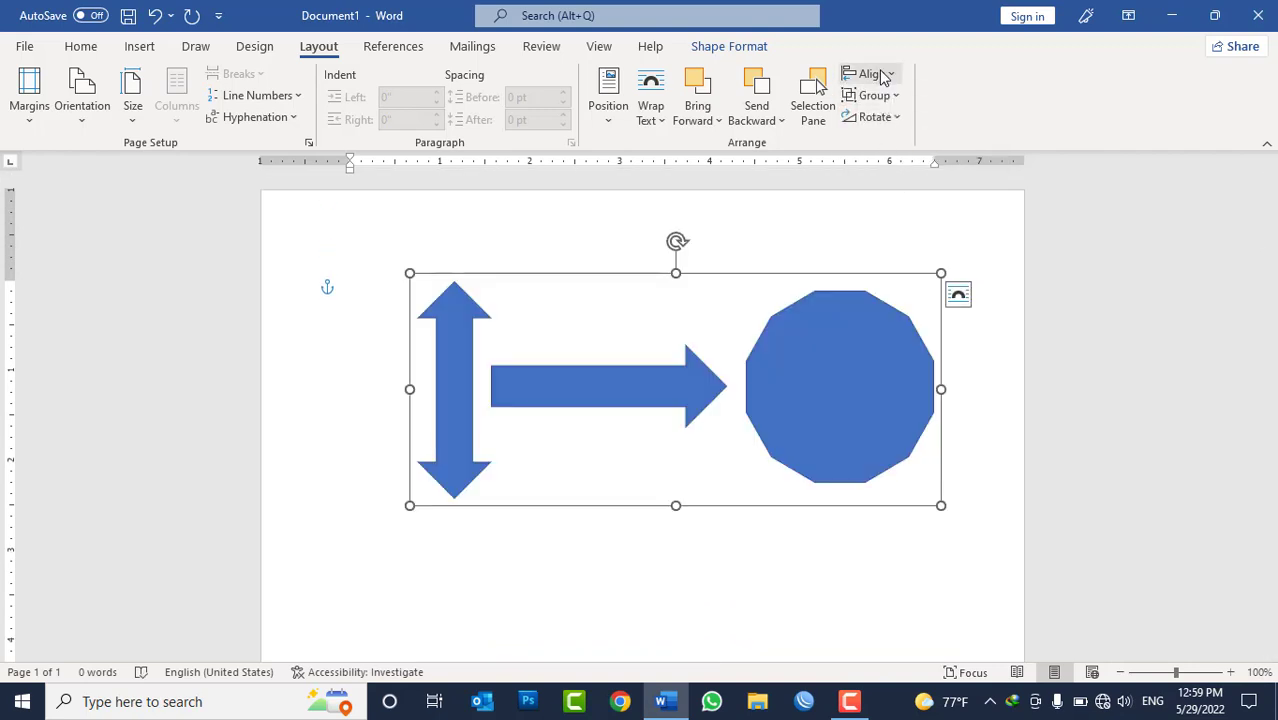
click(876, 75)
click(882, 78)
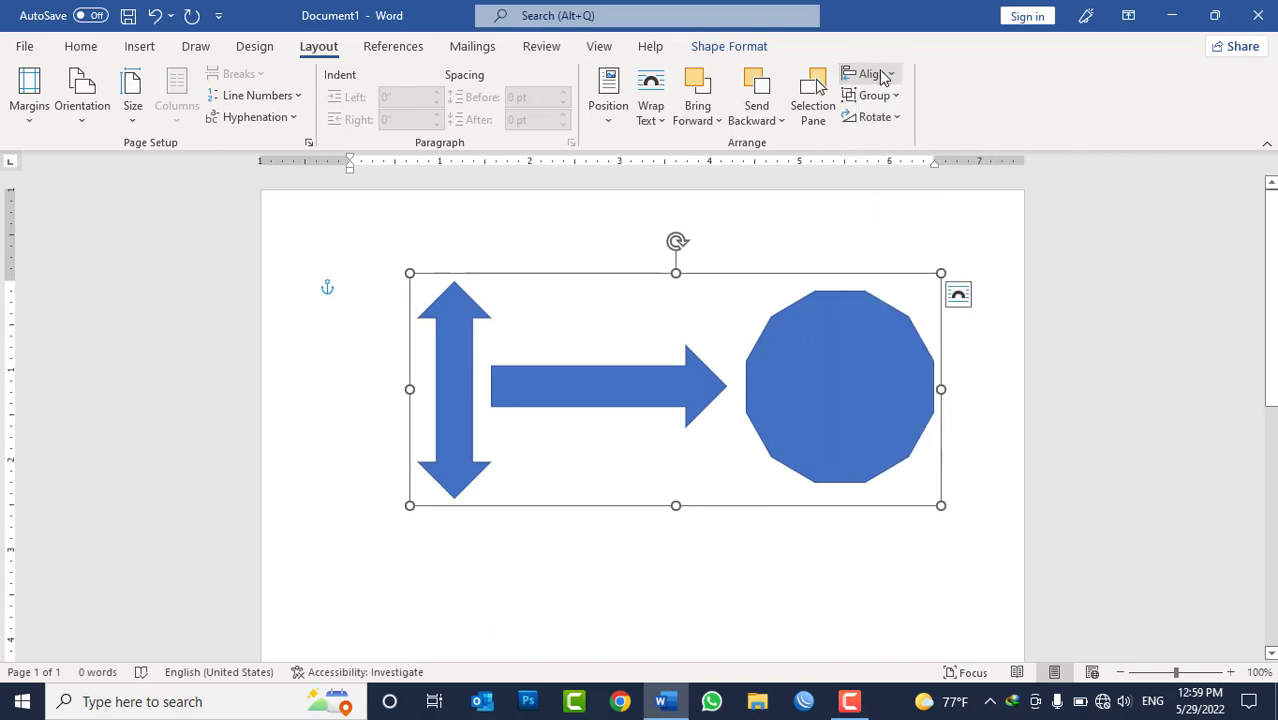
click(882, 100)
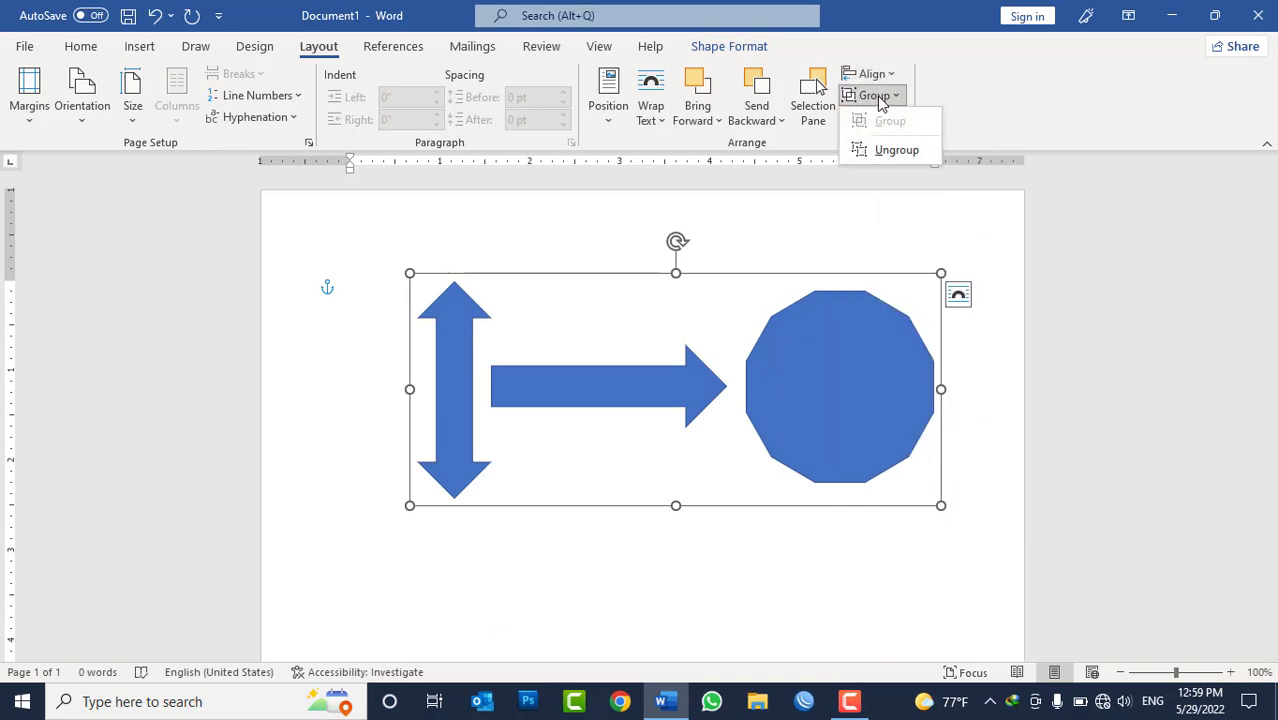
Try Rotate Right 90°, Rotate Left 90°, Flip Vertical and Flip Horizontal on the group
click(880, 97)
click(882, 118)
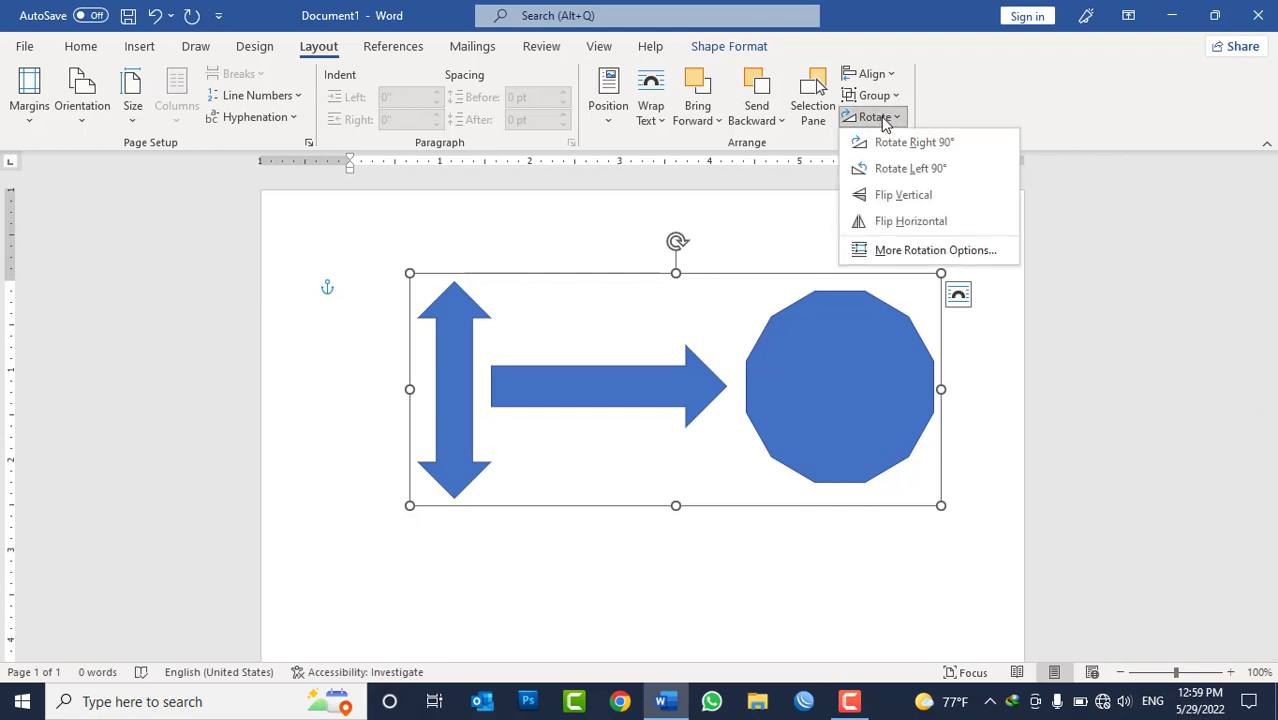
click(878, 142)
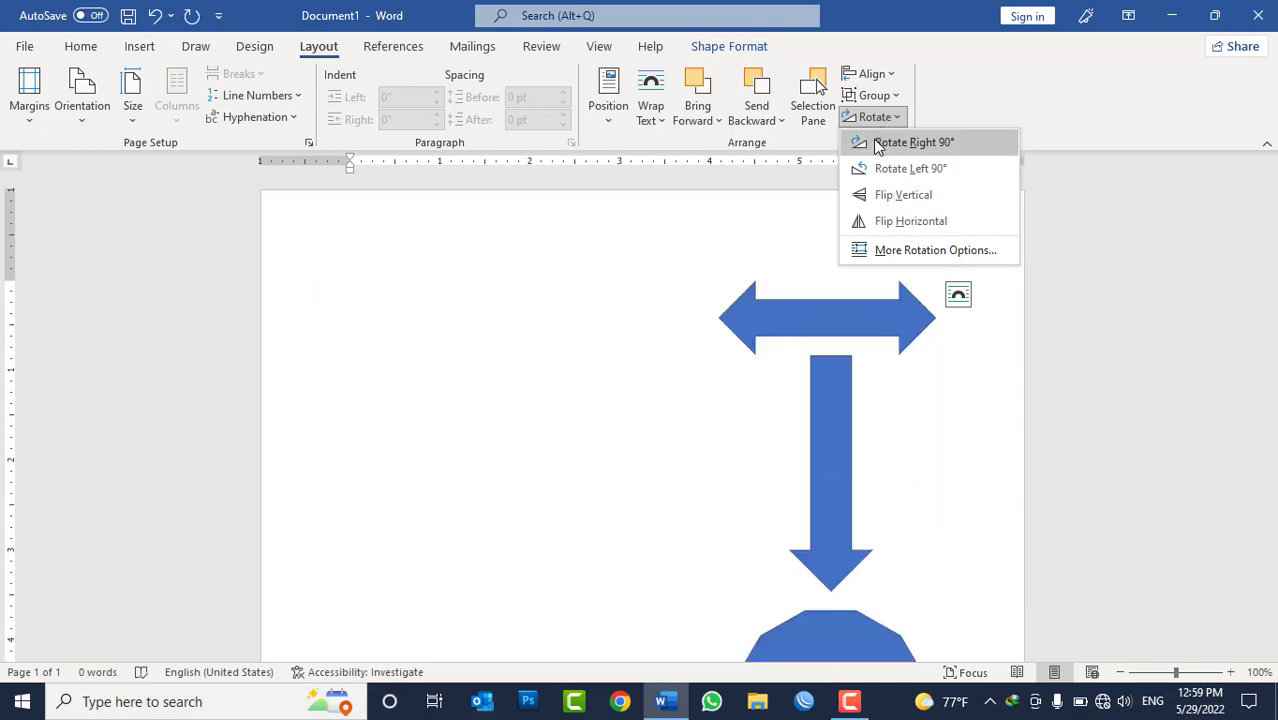
click(880, 166)
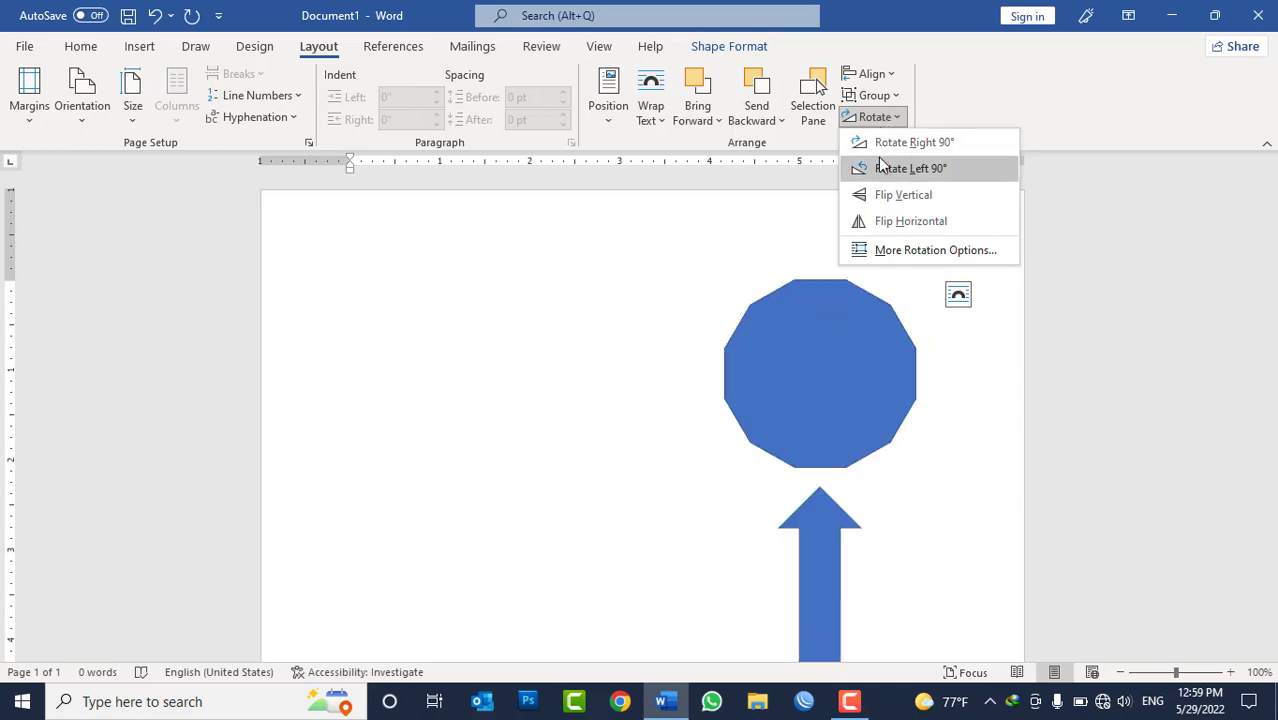
click(882, 168)
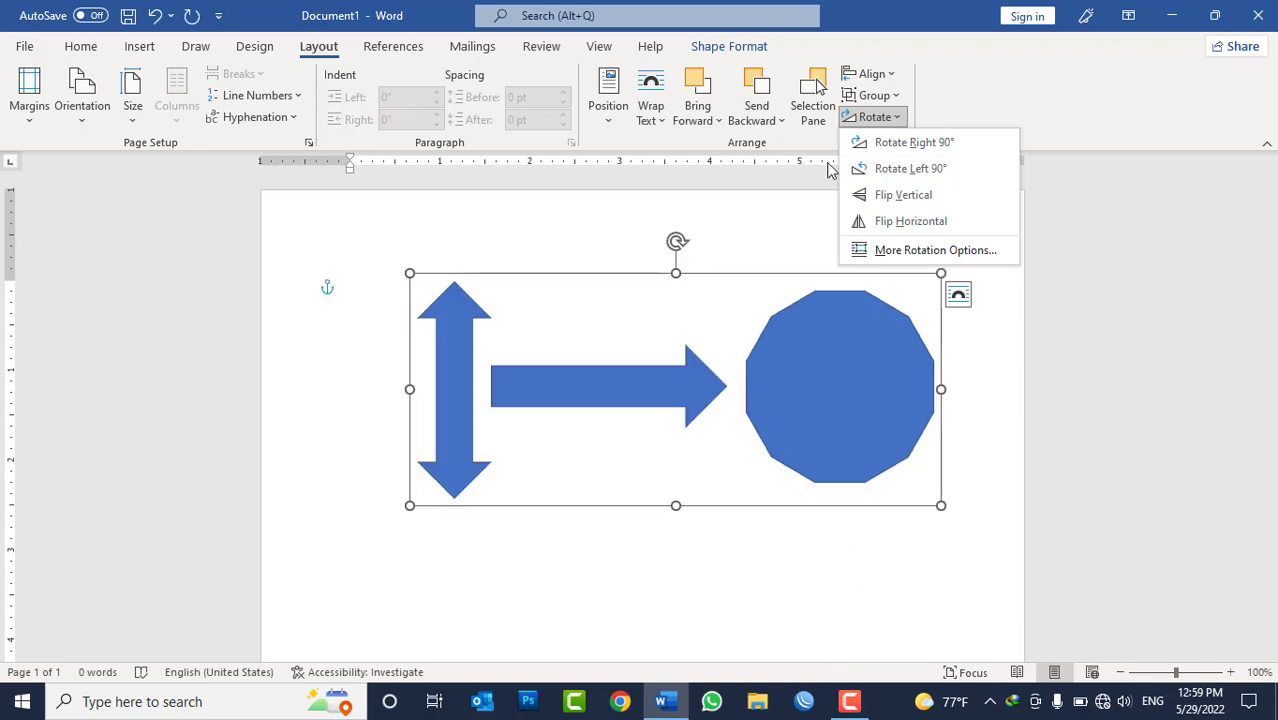
click(868, 199)
click(988, 227)
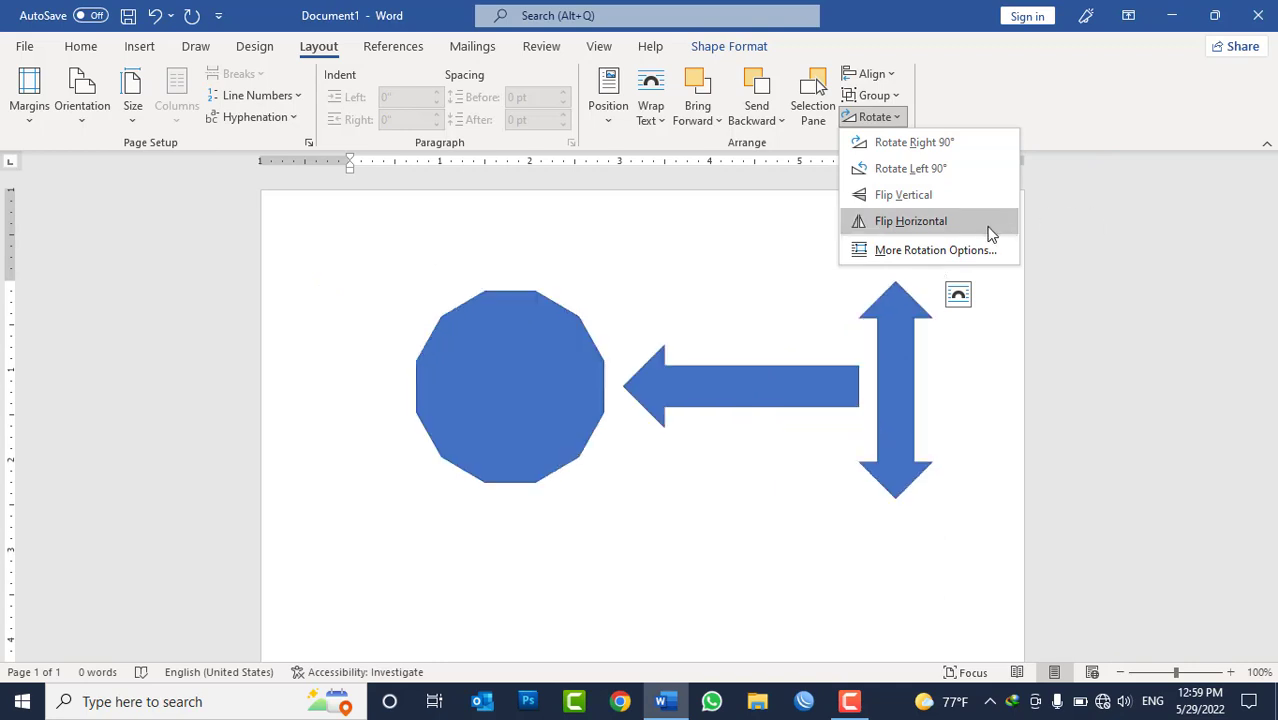
click(975, 218)
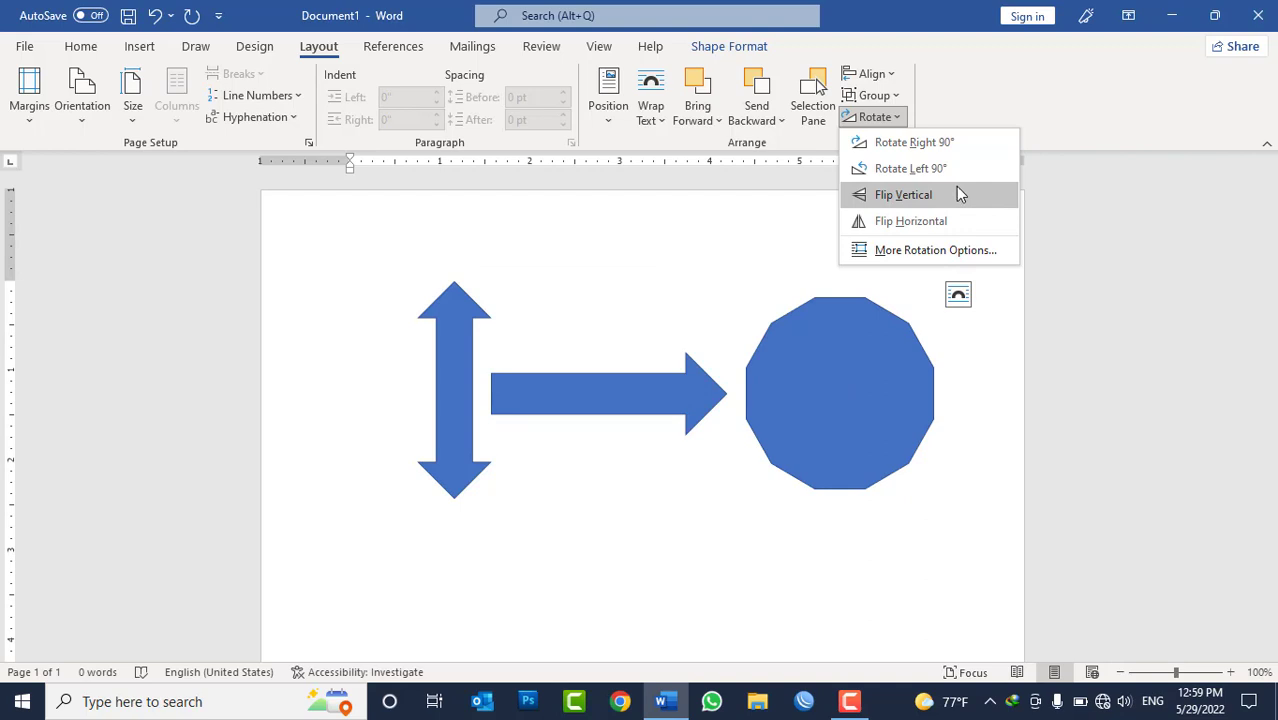
Set the group's rotation to 45° in More Rotation Options
click(944, 258)
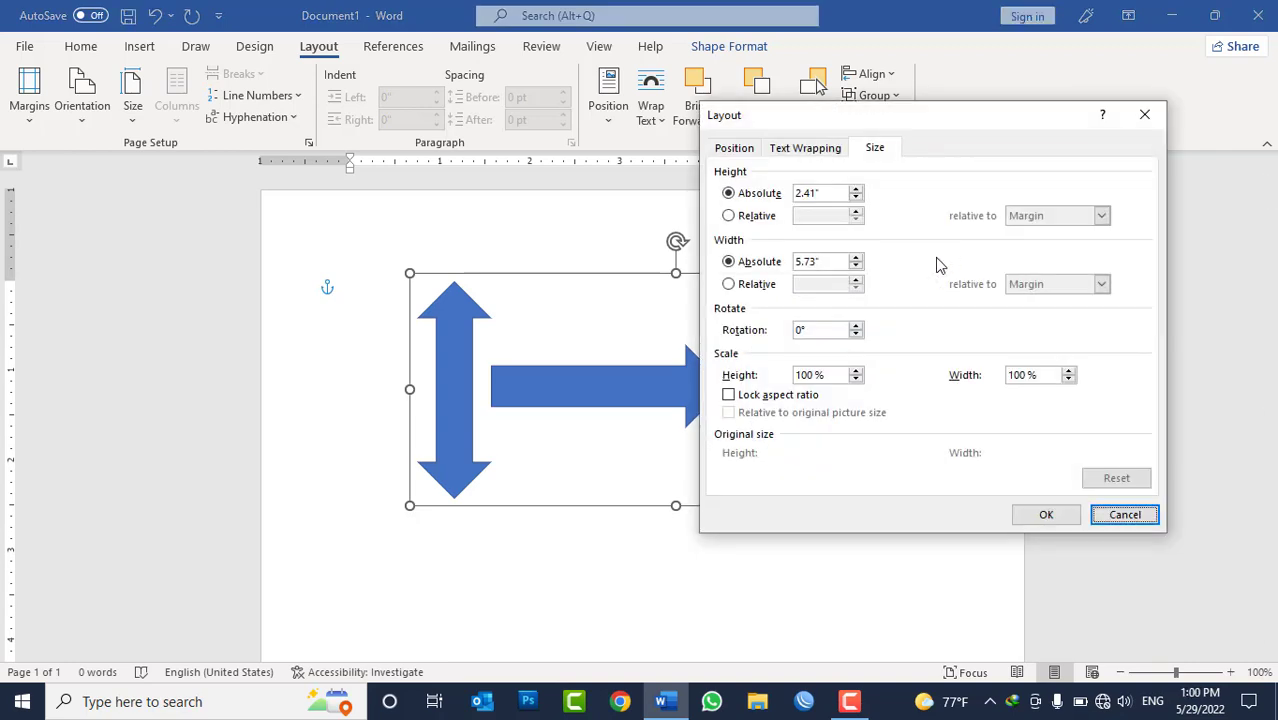
double_click(811, 334)
text(45)
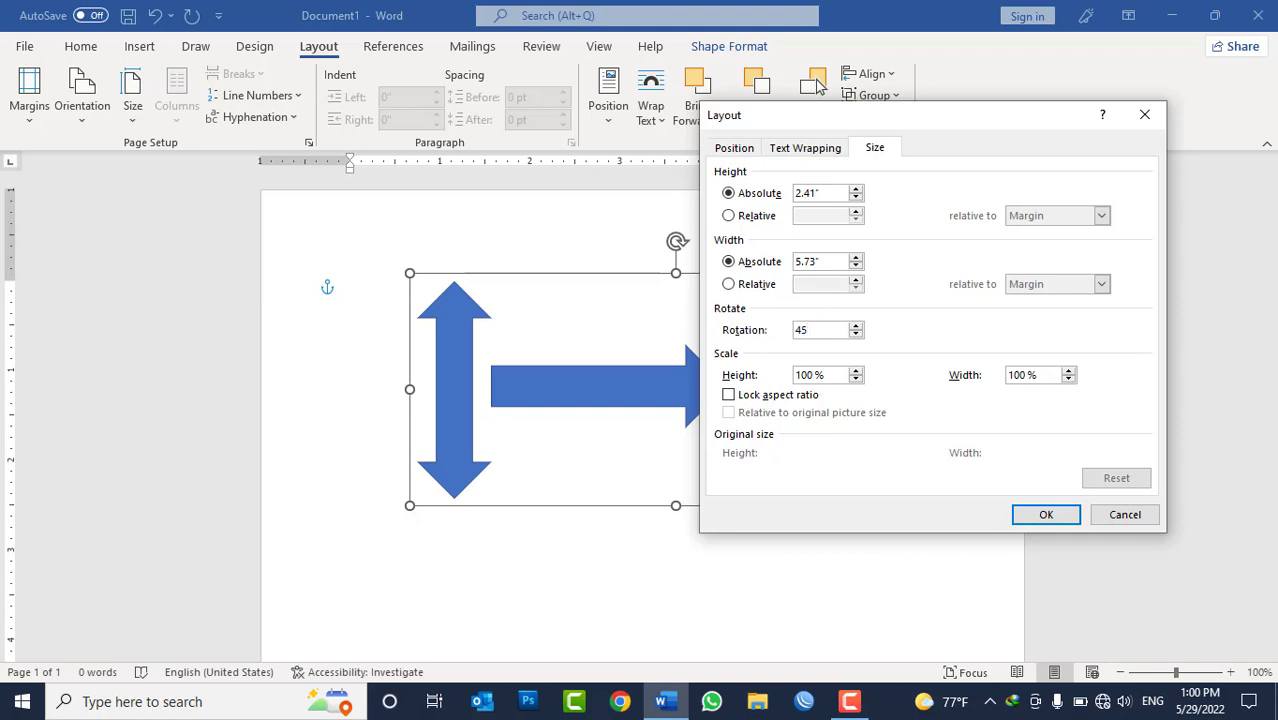
click(1046, 515)
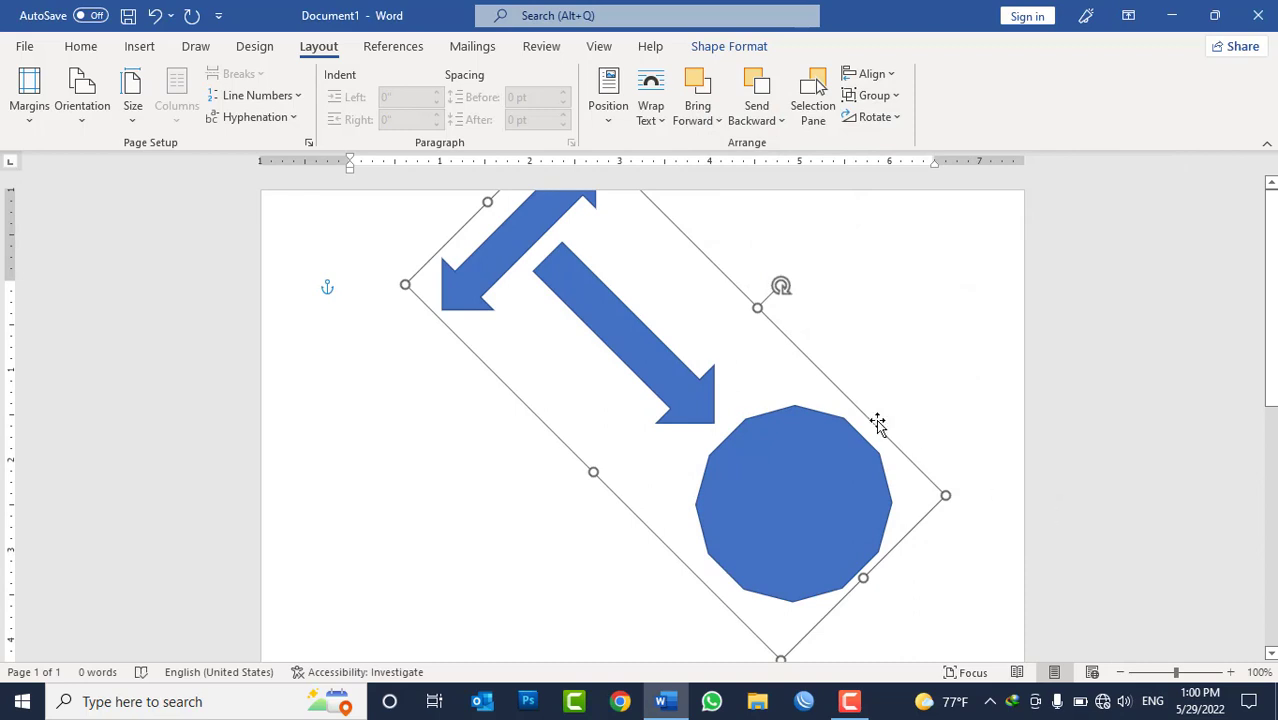
Delete the rotated group, close Page Setup, and bring up the Paragraph dialog
key(Delete)
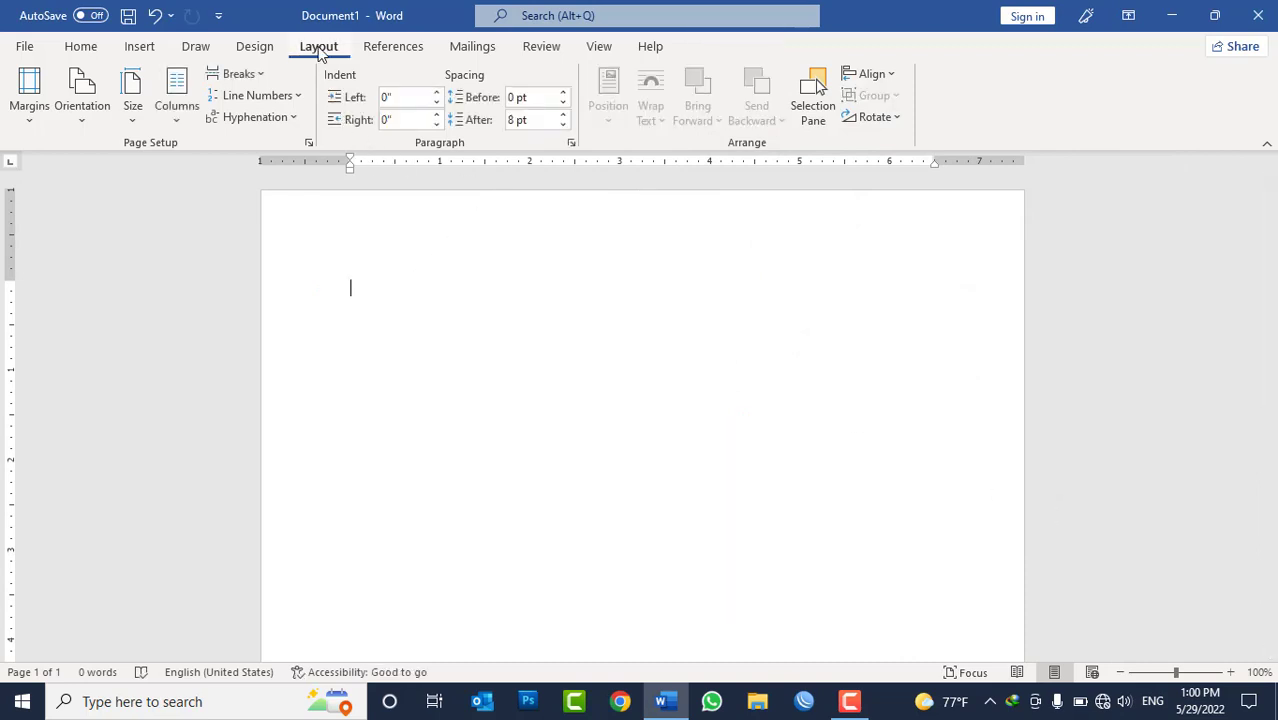
click(308, 142)
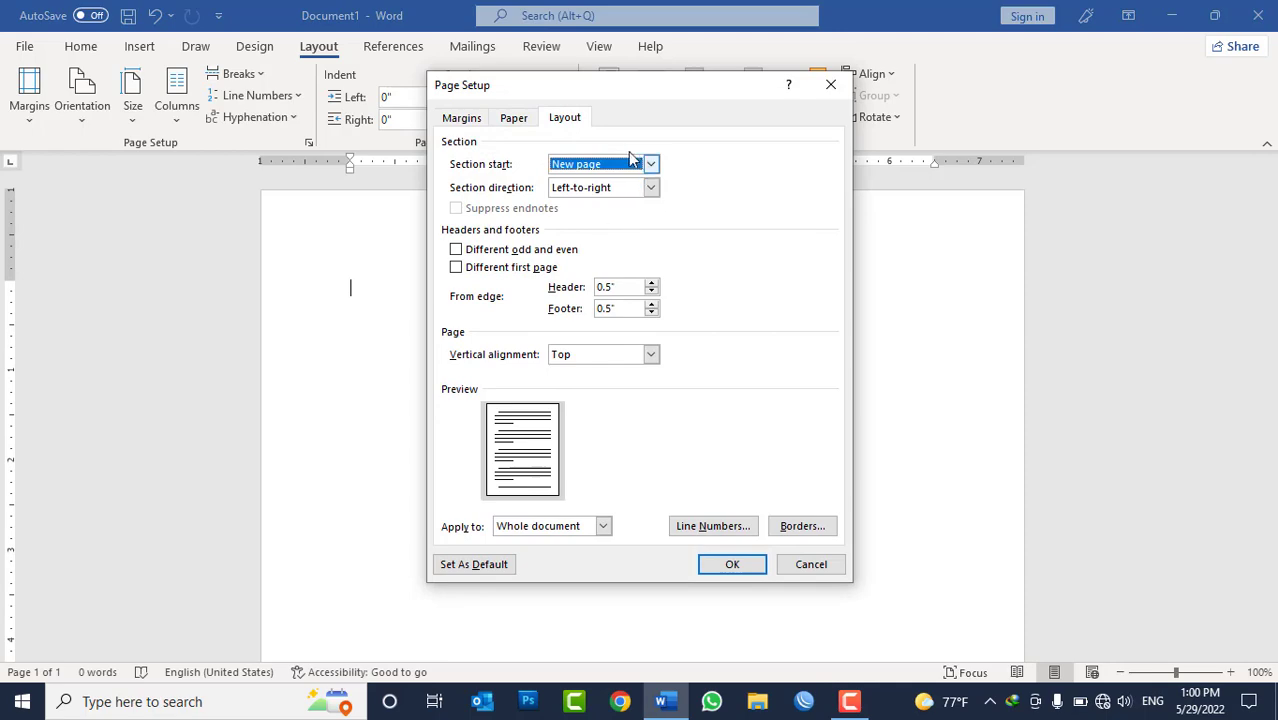
key(Escape)
click(571, 142)
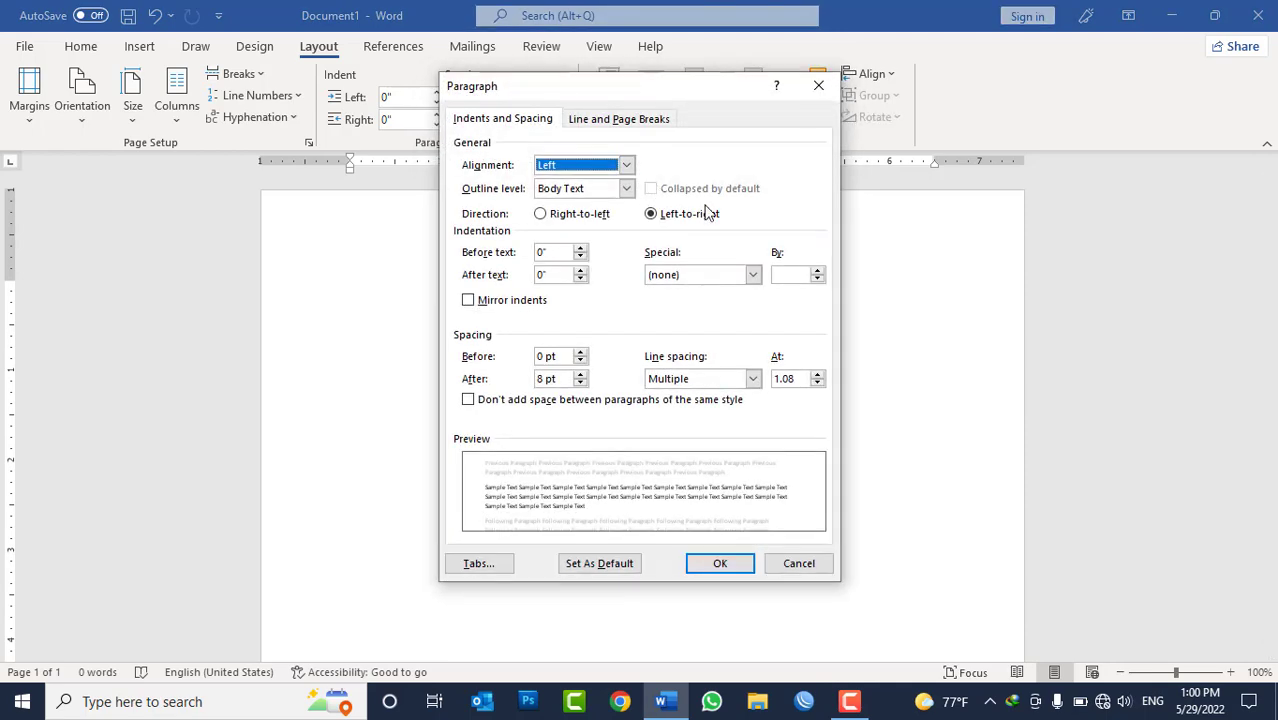